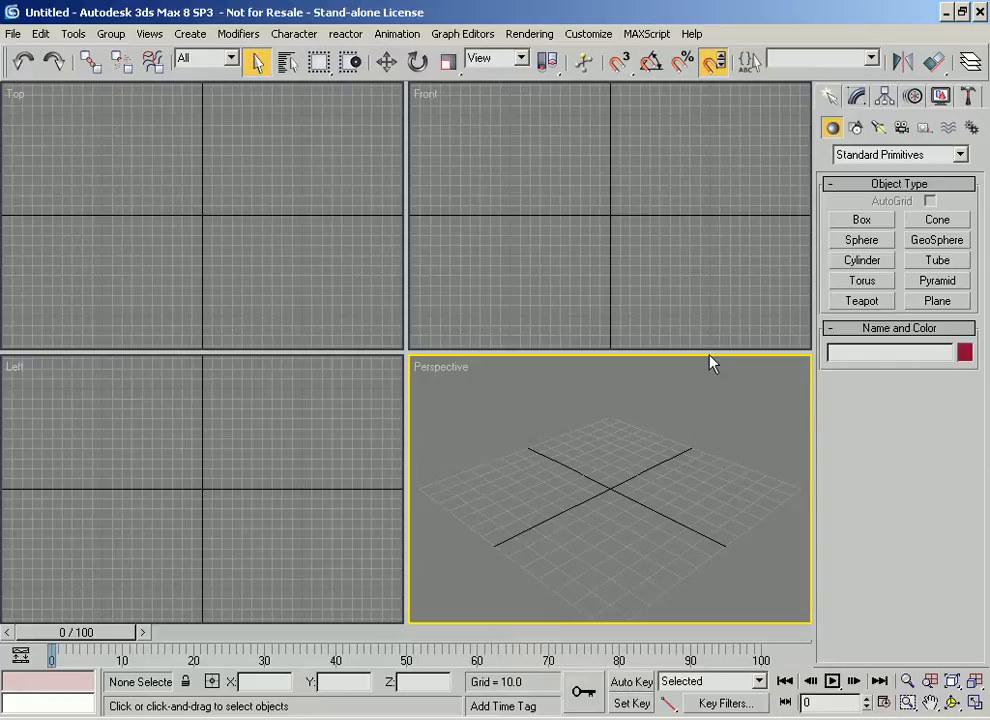
Step: Create a 200 by 200 plane centred on the origin in the Top view, with grid snapping enabled
click(937, 300)
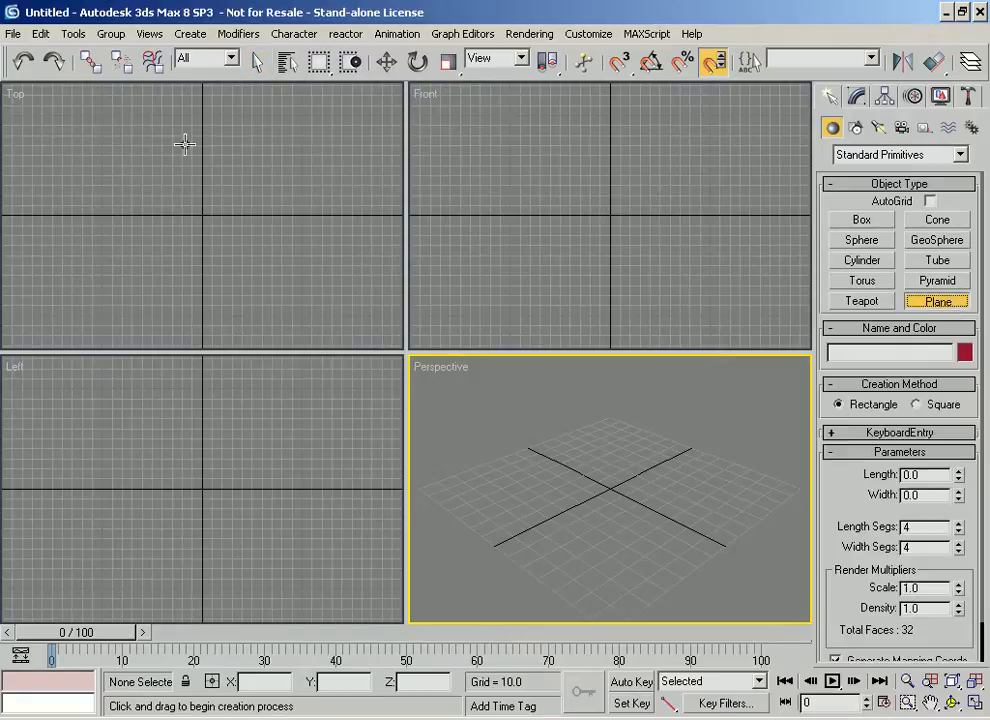
key(s)
click(144, 140)
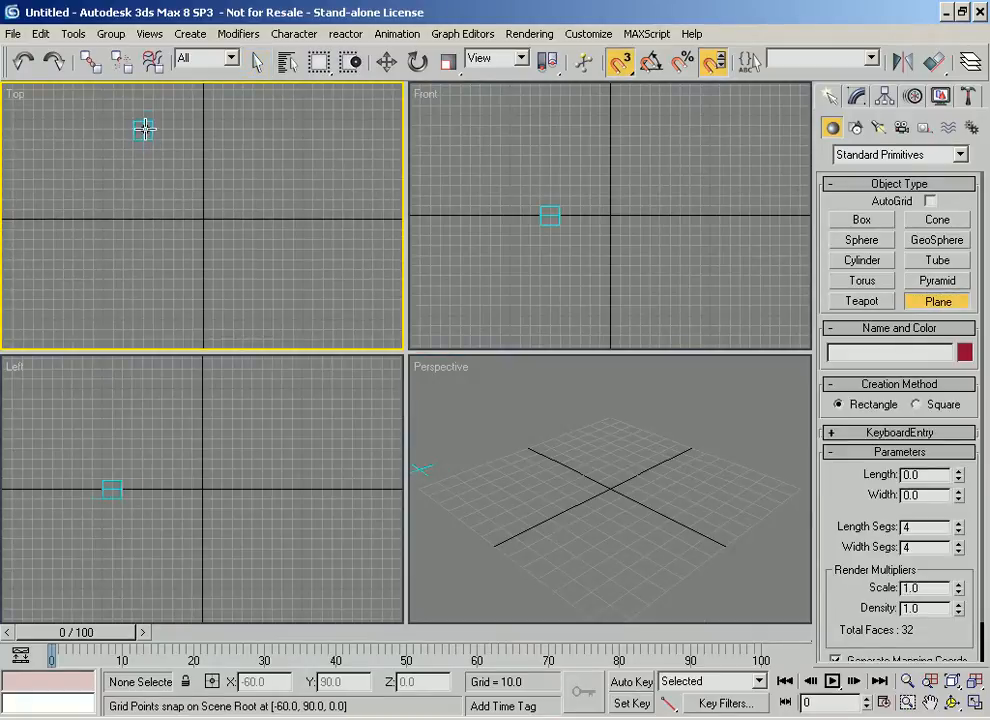
drag(103, 120, 303, 320)
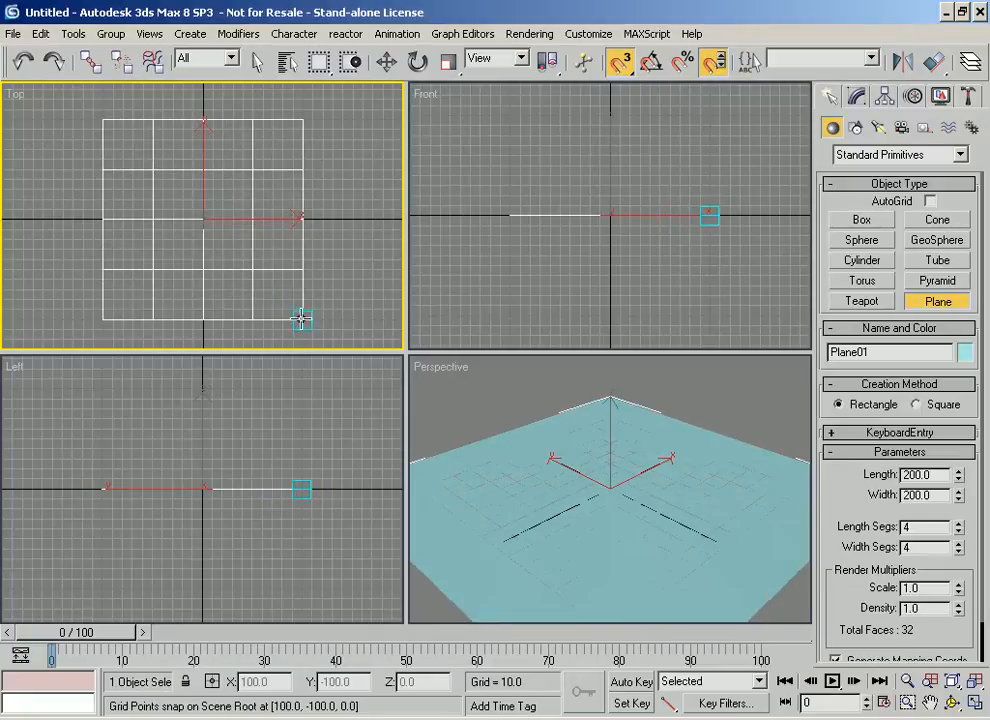
Step: Create a teapot with a radius of 20 and 8 segments at the centre of the plane
click(879, 306)
drag(203, 218, 213, 198)
text(8)
key(Return)
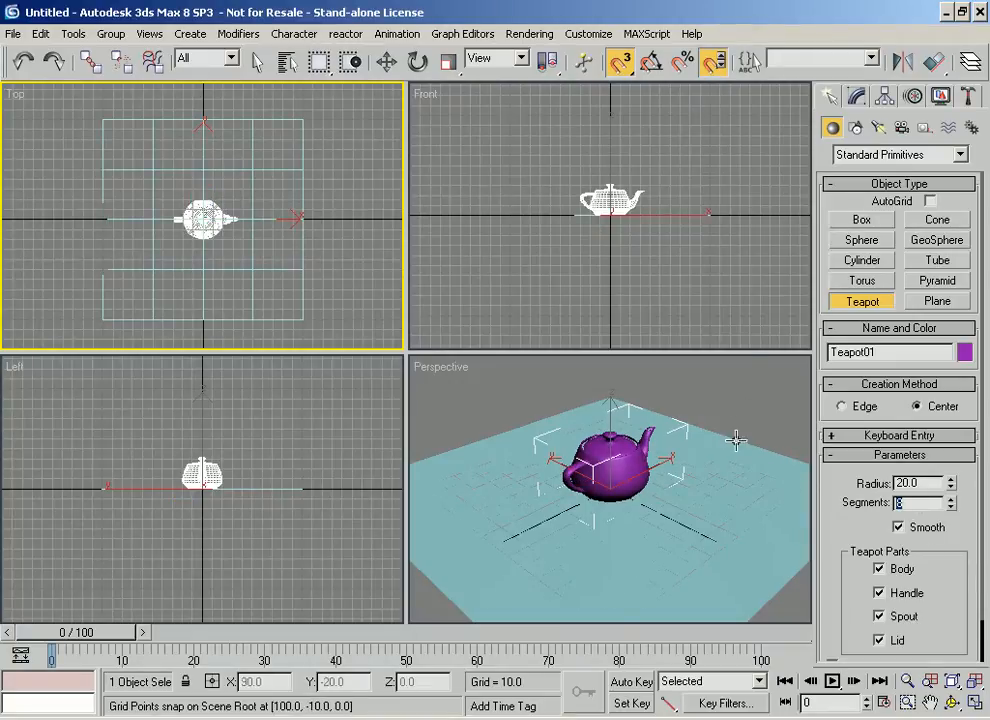
Step: Create three spheres with their base at the pivot around the teapot, two about 14 and one 10 in radius
click(858, 240)
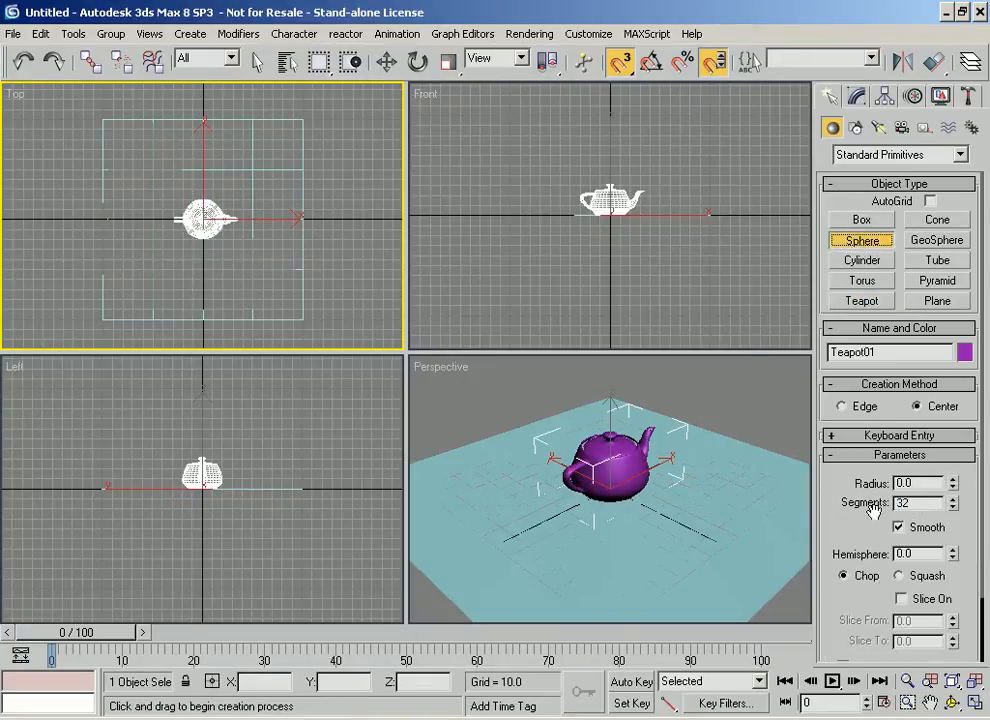
scroll(844, 482, down, 2)
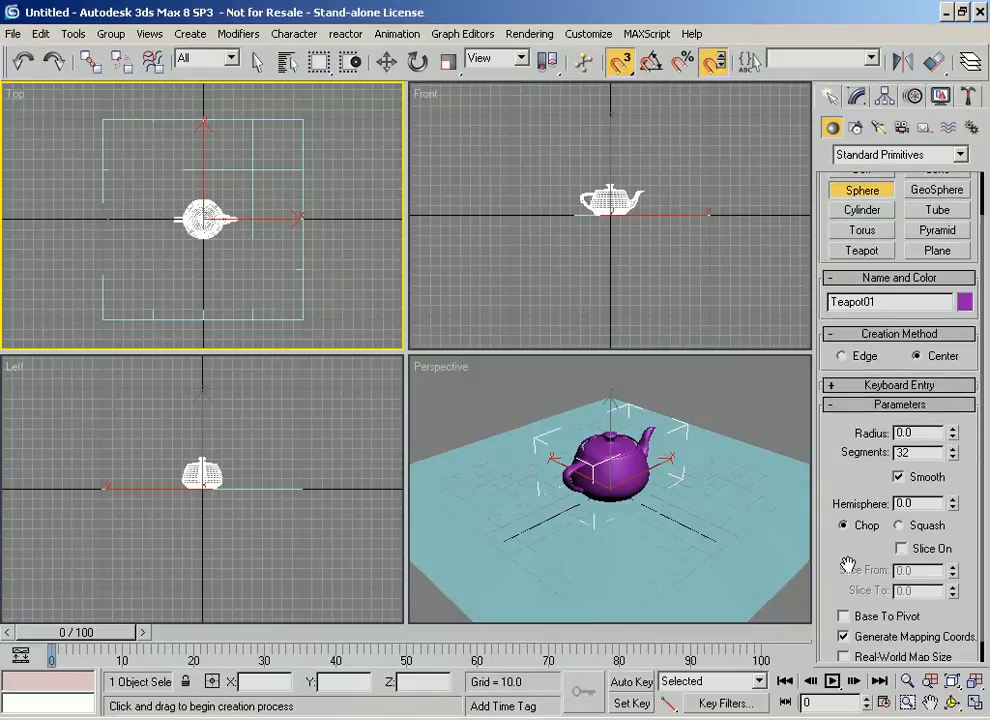
scroll(848, 567, down, 1)
click(843, 594)
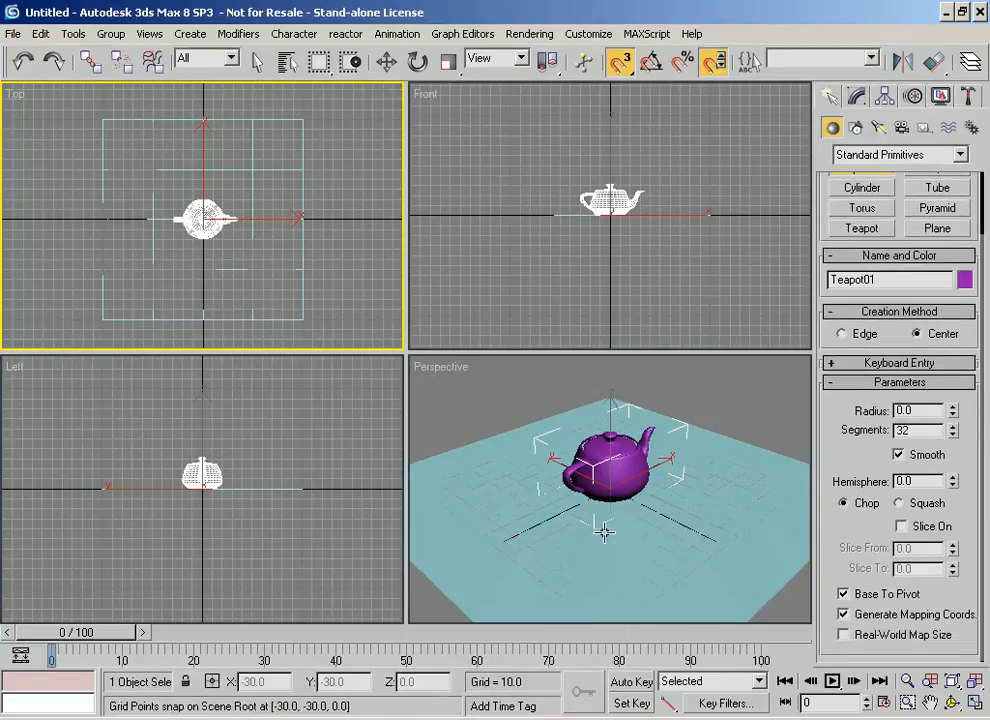
drag(603, 536, 608, 518)
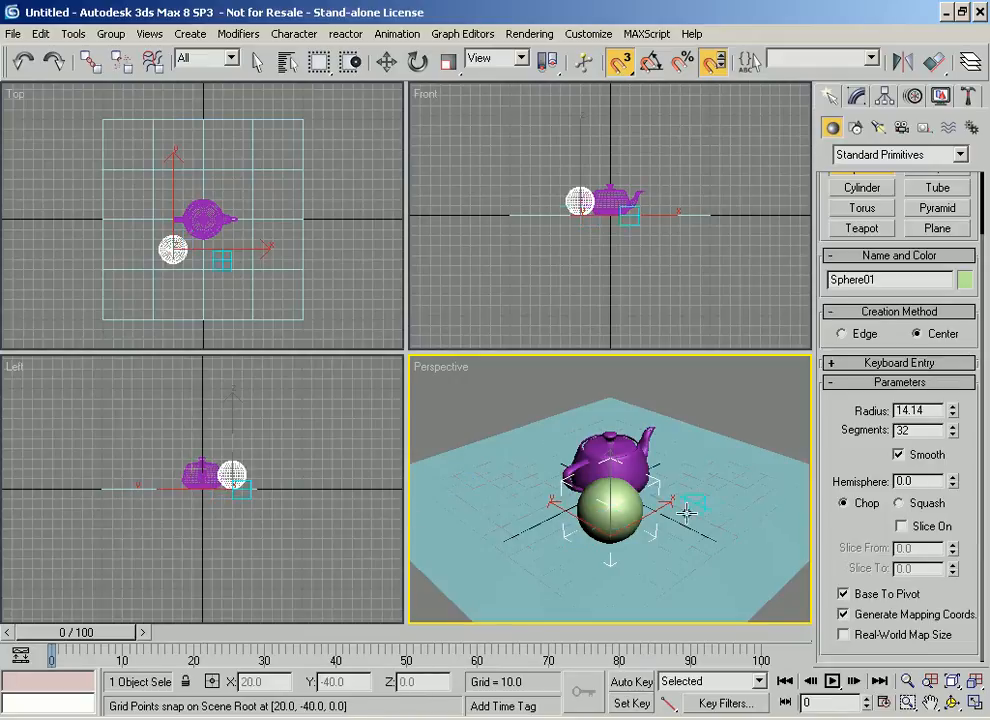
drag(679, 481, 700, 462)
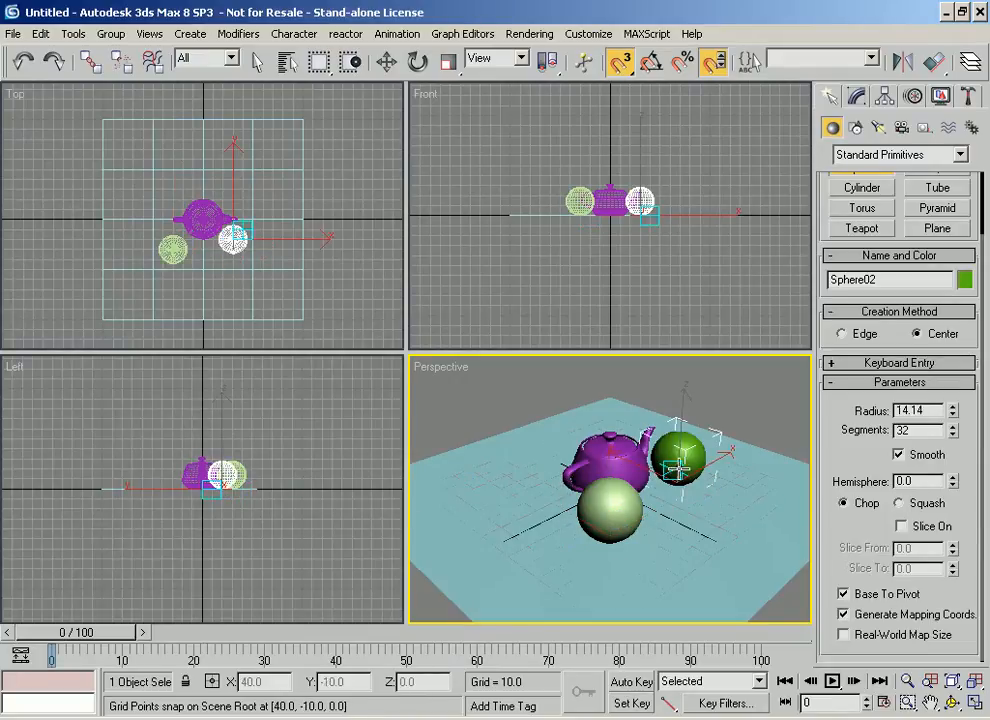
drag(536, 482, 540, 474)
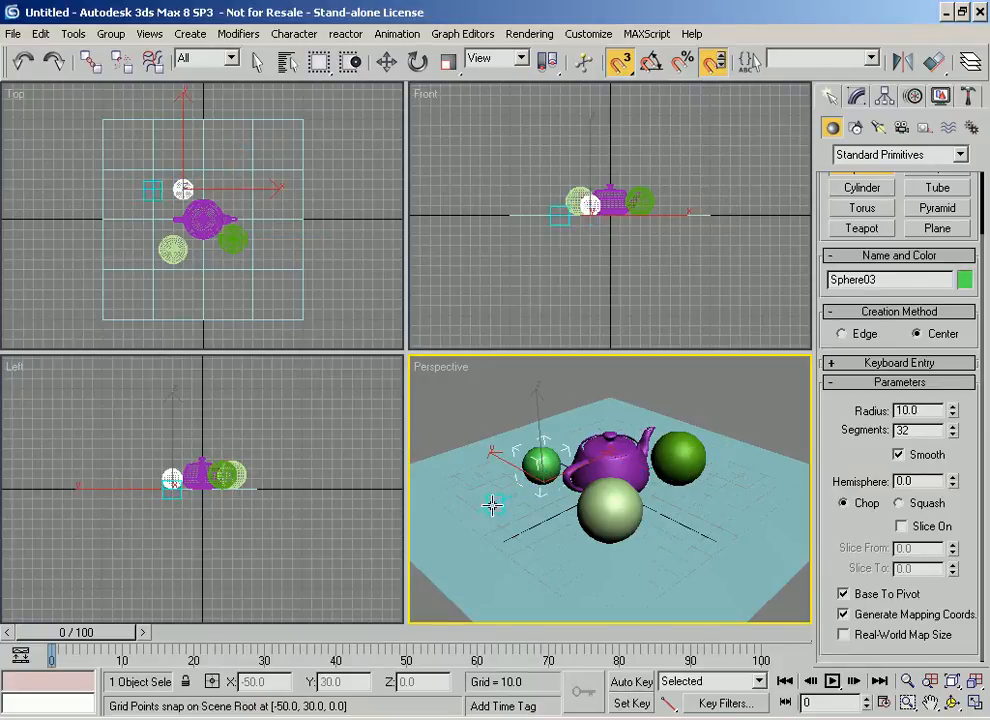
Step: Turn off snapping and move the dark green sphere near the spout away from the teapot to about X 31, Y -27
right_click(163, 184)
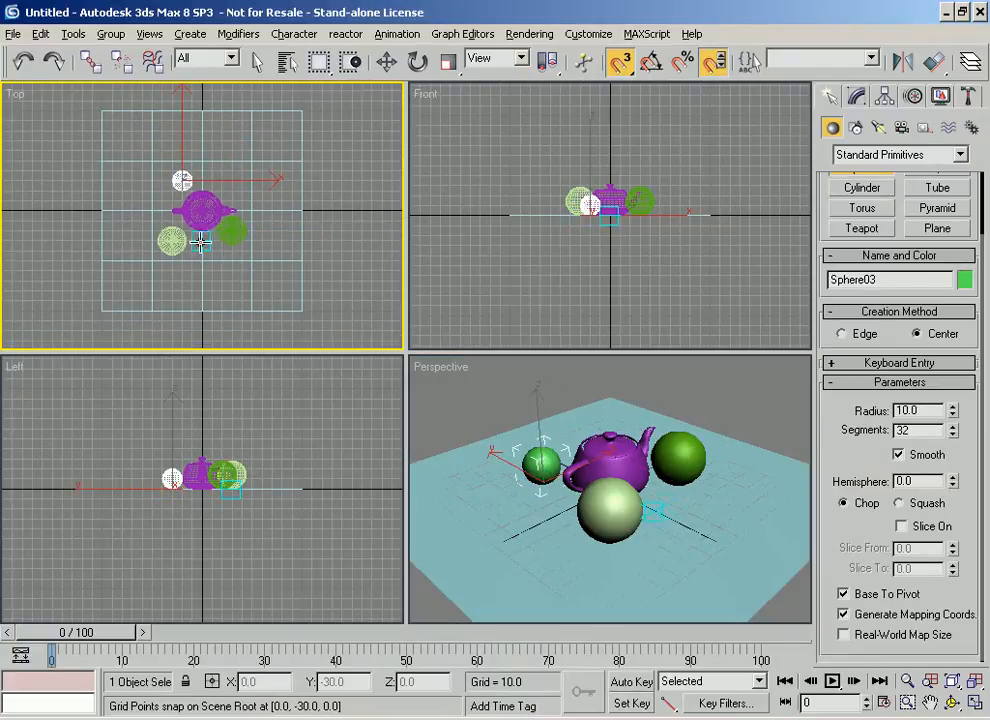
key(alt+w)
scroll(313, 265, up, 4)
right_click(316, 318)
click(311, 350)
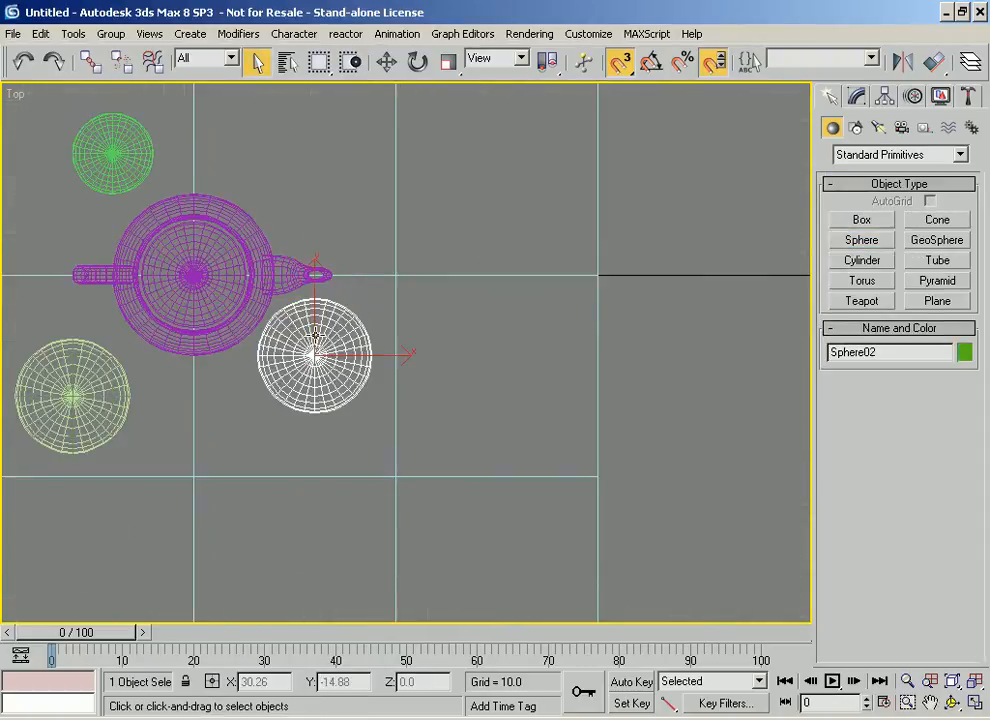
click(386, 62)
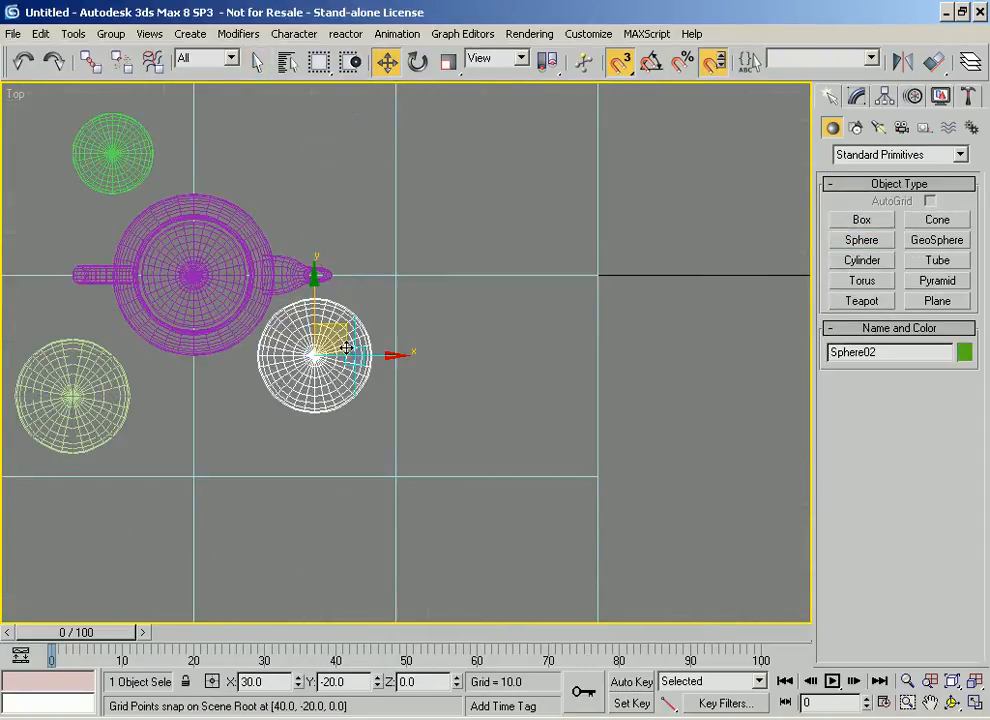
key(s)
drag(343, 328, 348, 356)
Step: Shade the view, apply an Edit Mesh modifier to the teapot and select its lid as an element
middle_drag(181, 248, 303, 248)
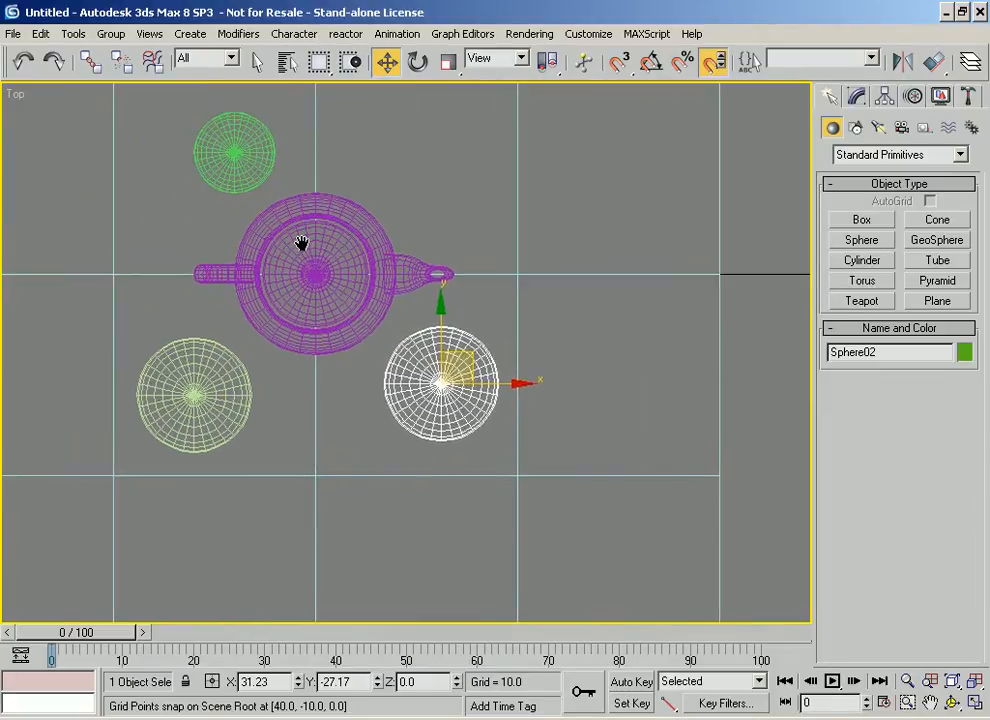
alt+middle_drag(314, 303, 338, 214)
click(311, 316)
alt+middle_drag(313, 315, 433, 285)
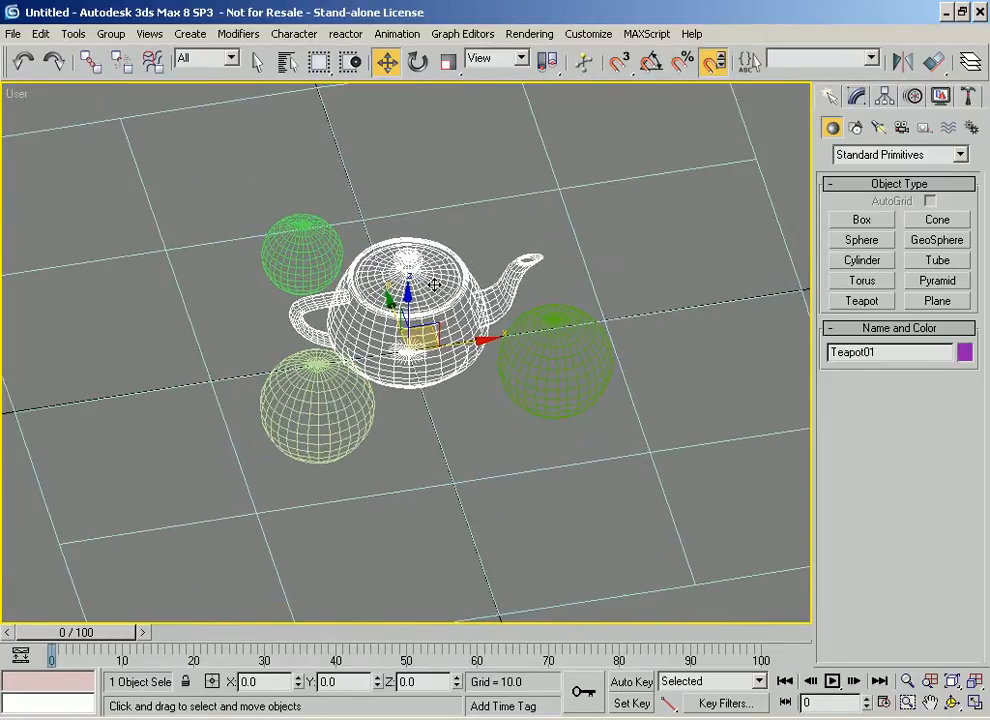
scroll(433, 285, up, 3)
key(F3)
scroll(420, 287, up, 5)
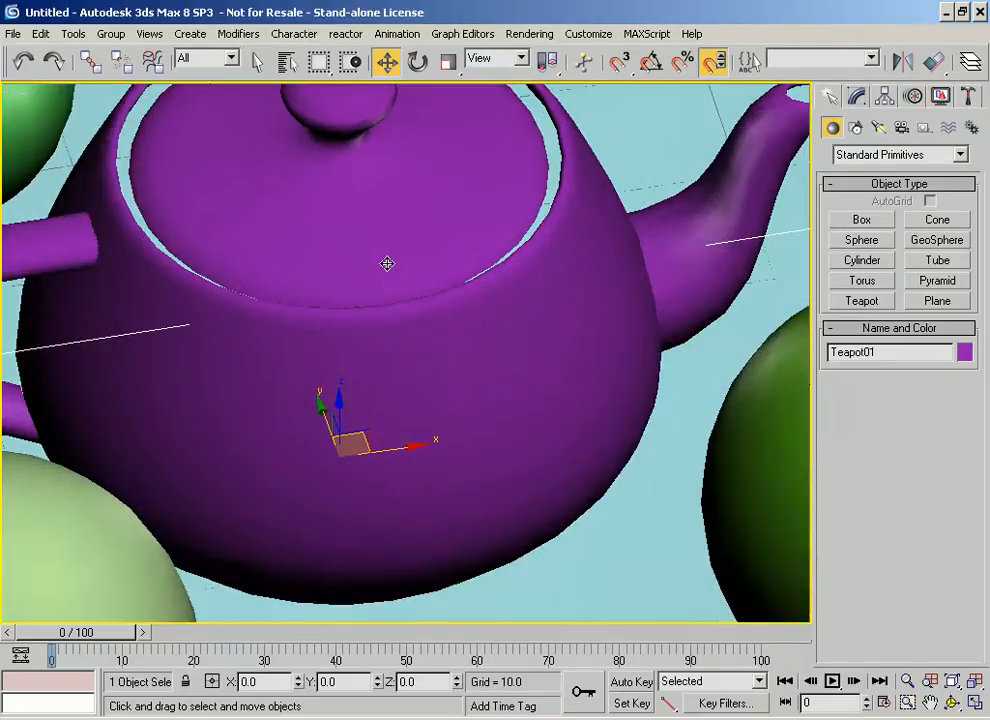
scroll(412, 386, up, 2)
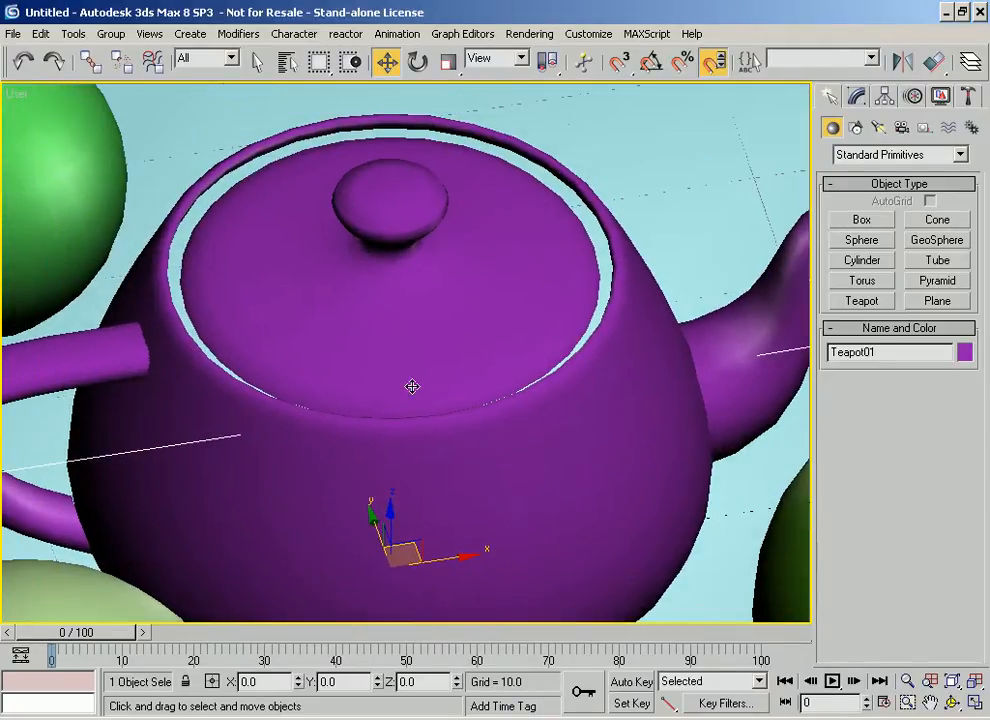
click(857, 97)
click(890, 150)
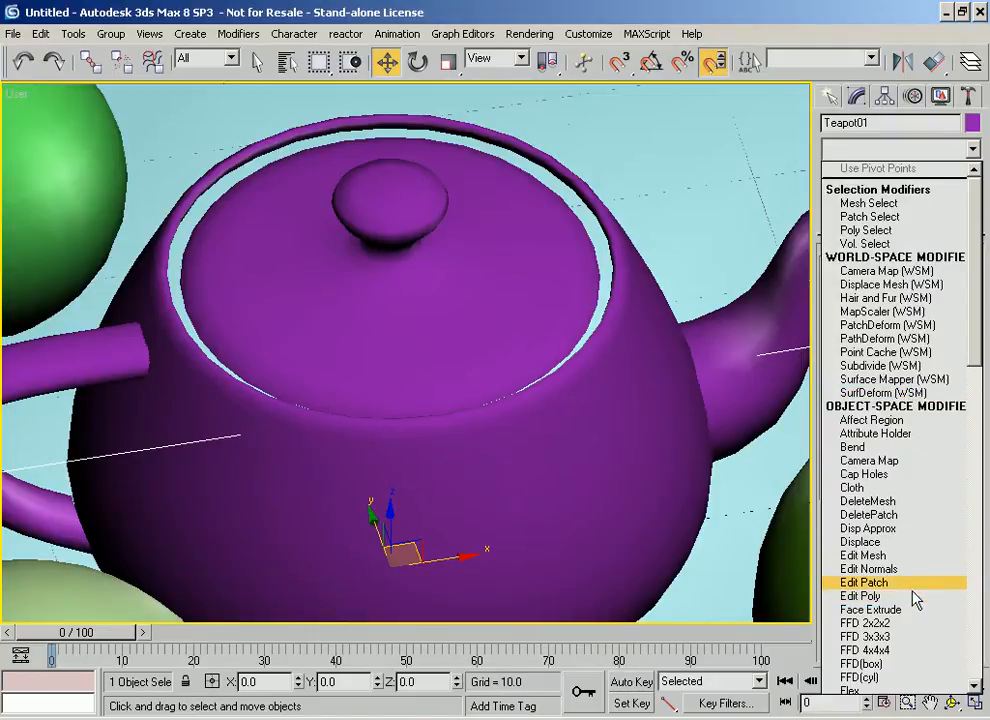
click(905, 556)
click(942, 282)
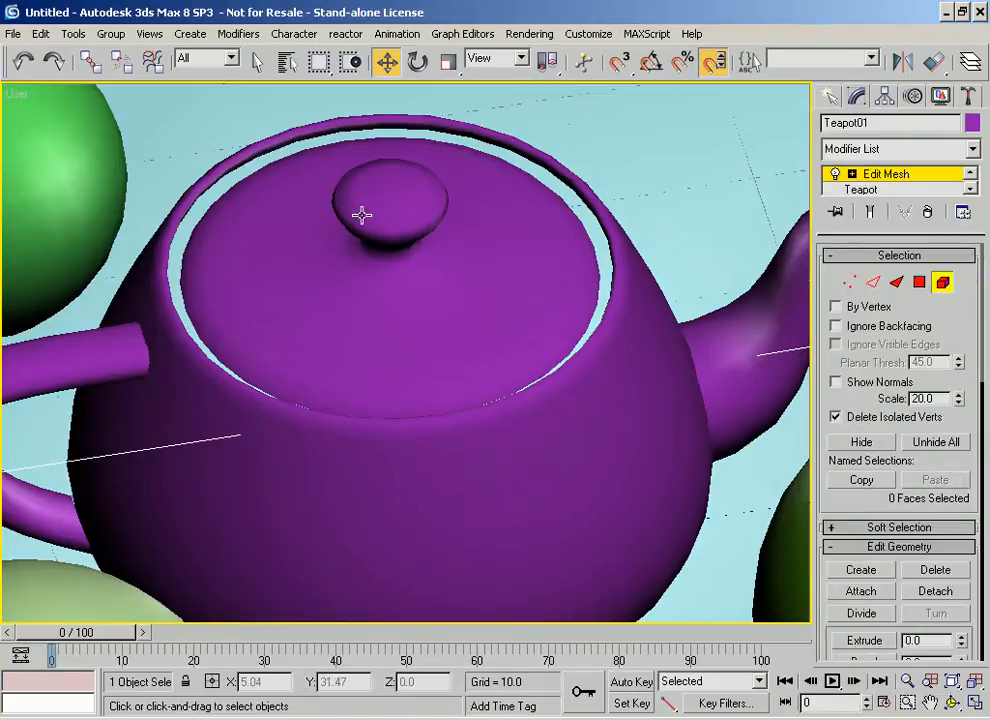
click(350, 237)
Step: Scale the lid element slightly larger so that it closes the gap to the teapot's rim
key(r)
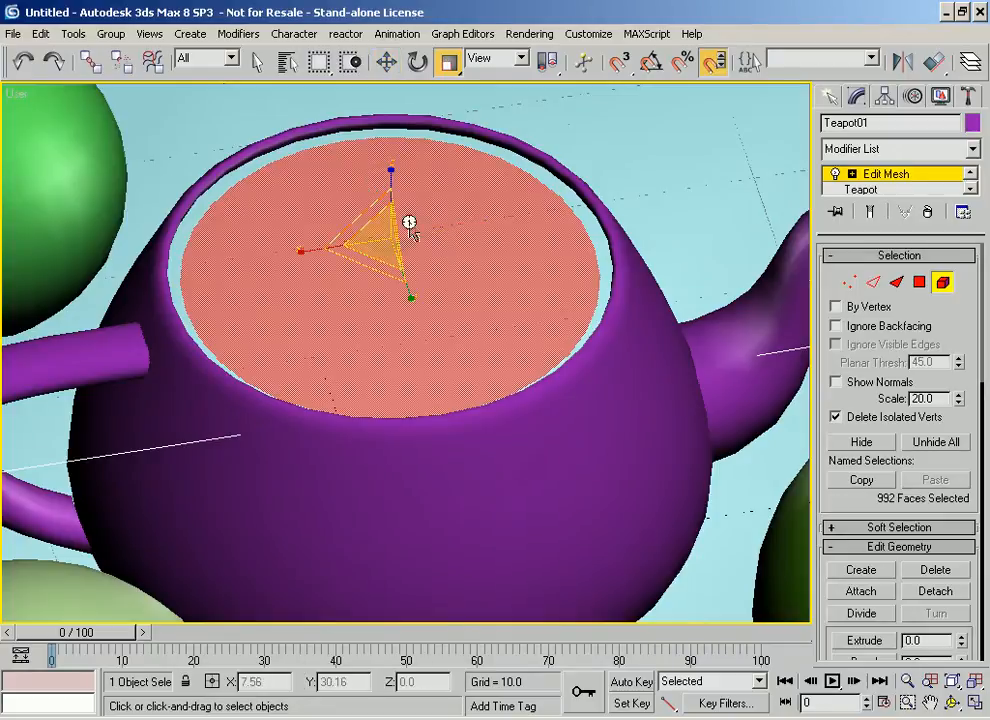
drag(382, 232, 376, 228)
key(F4)
key(t)
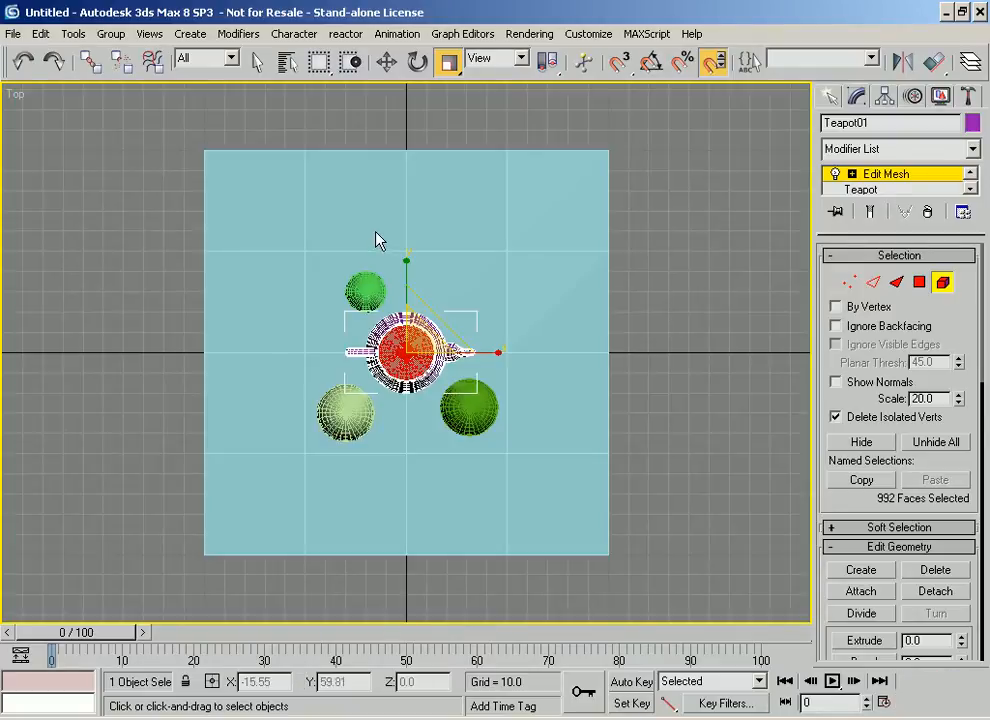
key(z)
scroll(357, 251, up, 4)
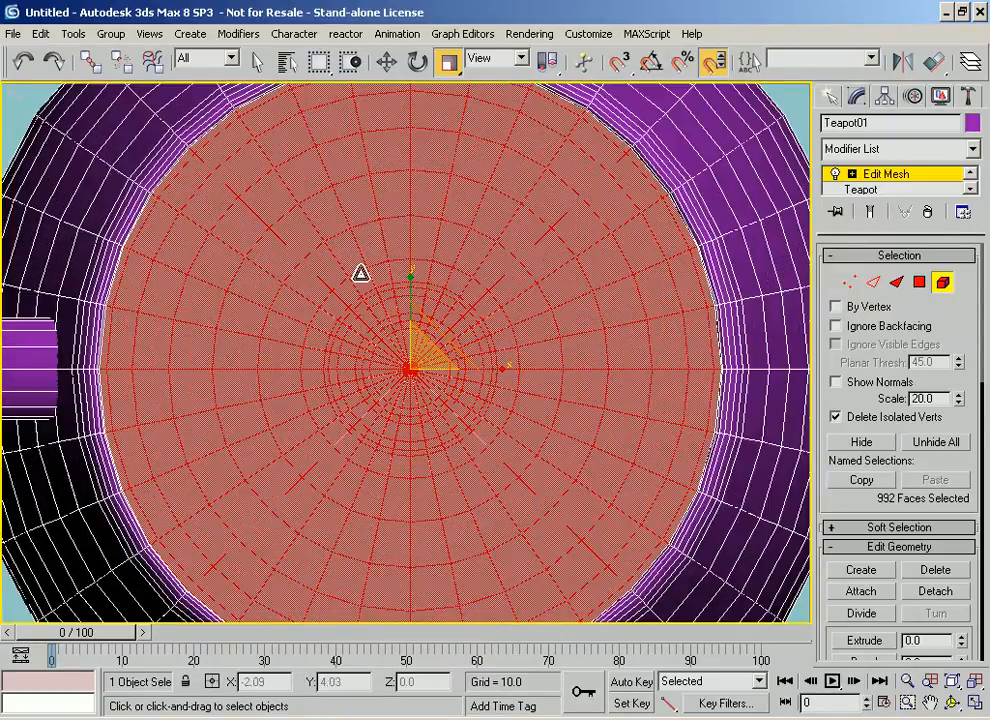
drag(418, 352, 415, 354)
Step: Add the top of the knob to the lid selection and raise the lid about 0.5 units in the Front view
key(f)
scroll(400, 312, up, 10)
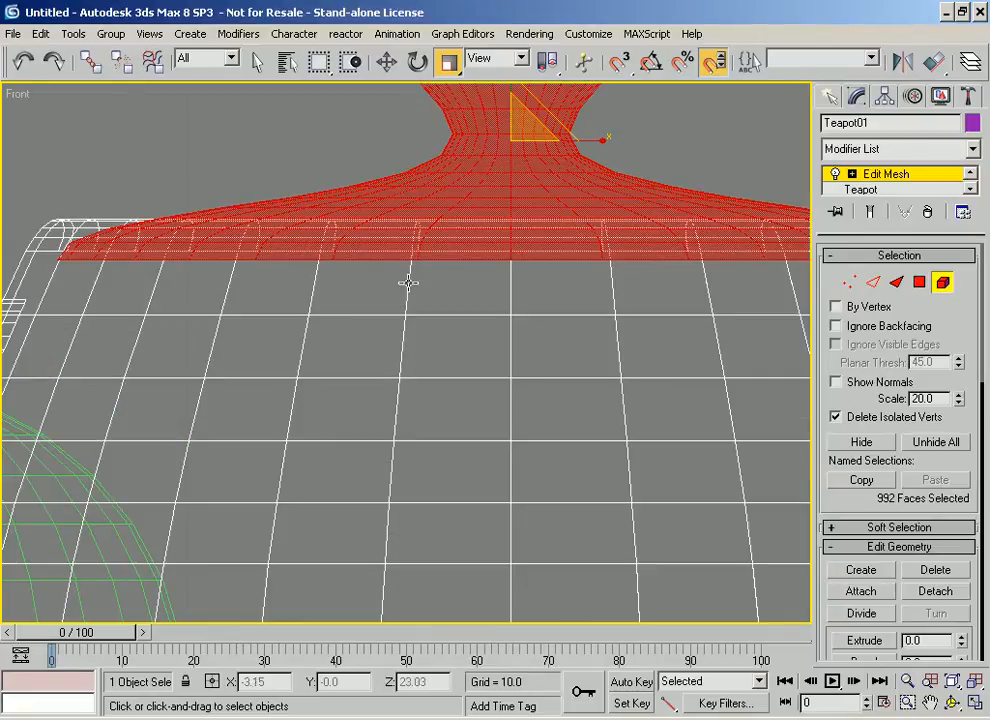
right_click(409, 269)
click(449, 296)
middle_drag(451, 269, 443, 393)
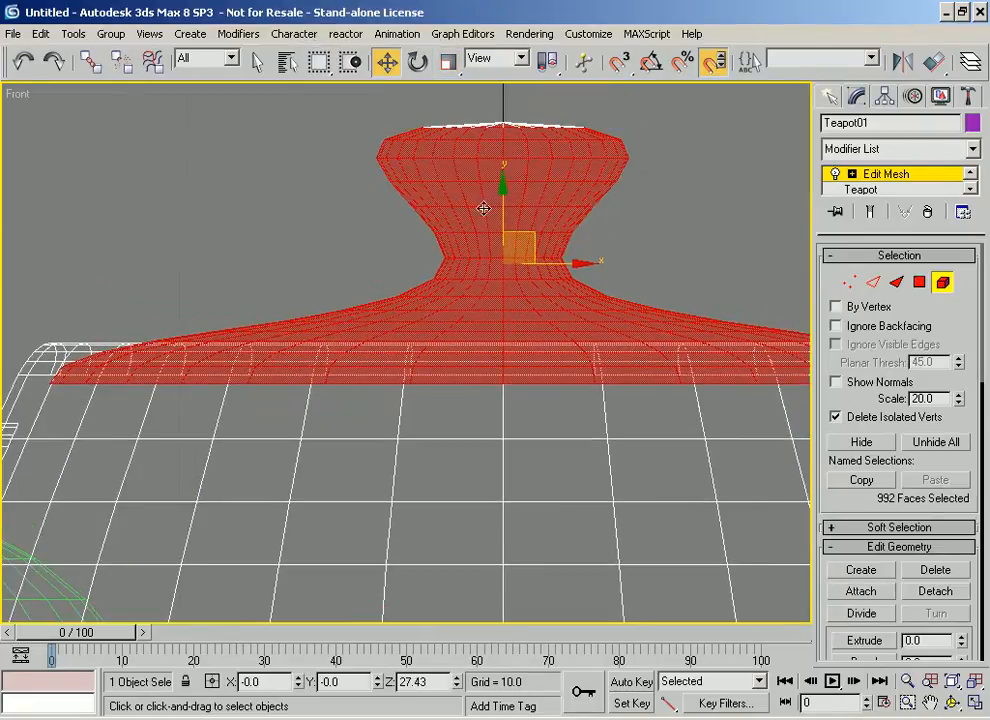
middle_drag(494, 217, 472, 278)
drag(311, 143, 738, 279)
mouse_move(480, 272)
mouse_down()
mouse_move(480, 230)
mouse_move(483, 256)
mouse_up()
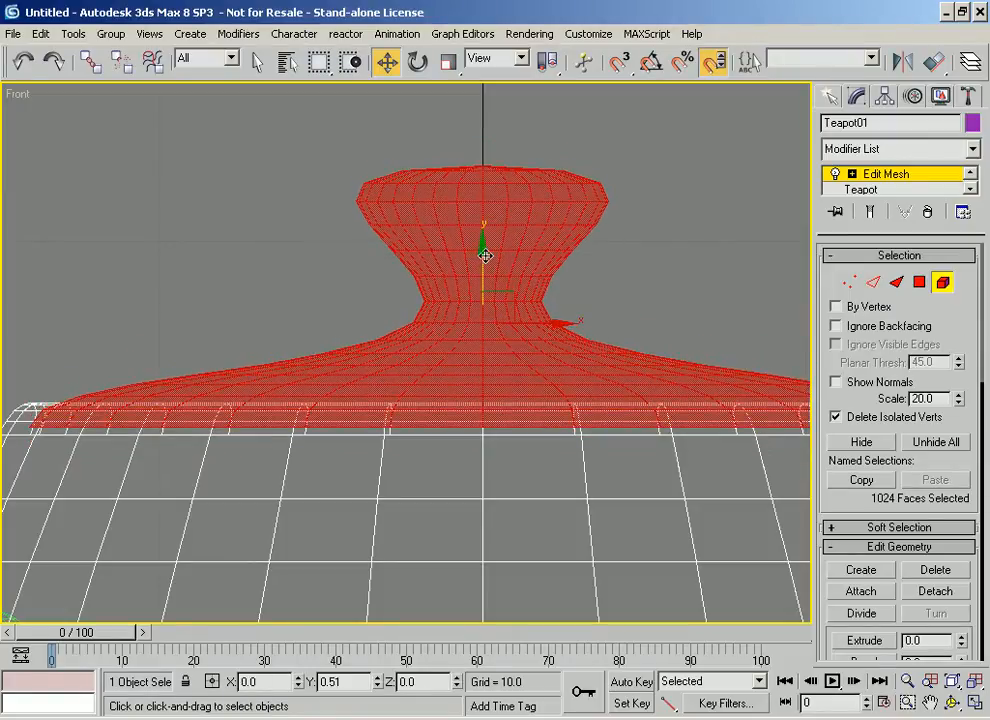
Step: Return to the shaded Perspective view, leave element editing and deselect the teapot
mouse_move(468, 296)
alt+middle_down()
mouse_move(446, 281)
mouse_move(438, 338)
mouse_move(423, 321)
alt+middle_up()
key(F3)
key(p)
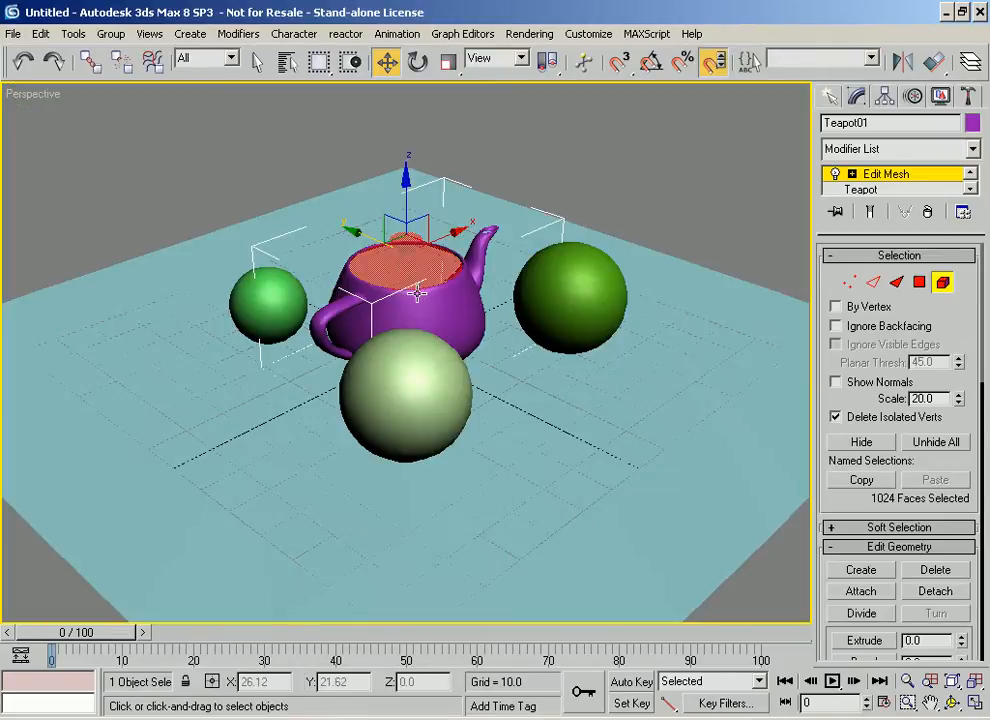
key(F3)
key(F3)
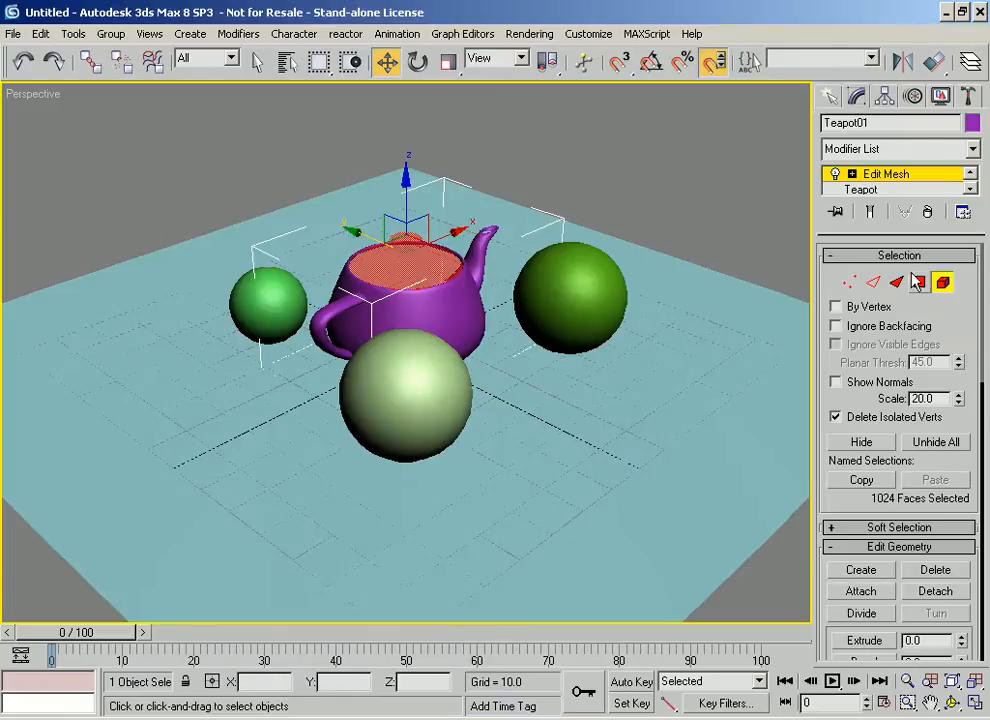
click(942, 282)
click(652, 152)
Step: Select the teapot again for work on its spout opening
mouse_move(473, 298)
alt+middle_down()
mouse_move(473, 376)
mouse_move(477, 317)
mouse_move(432, 308)
mouse_move(490, 290)
alt+middle_up()
scroll(466, 300, up, 5)
scroll(390, 300, up, 6)
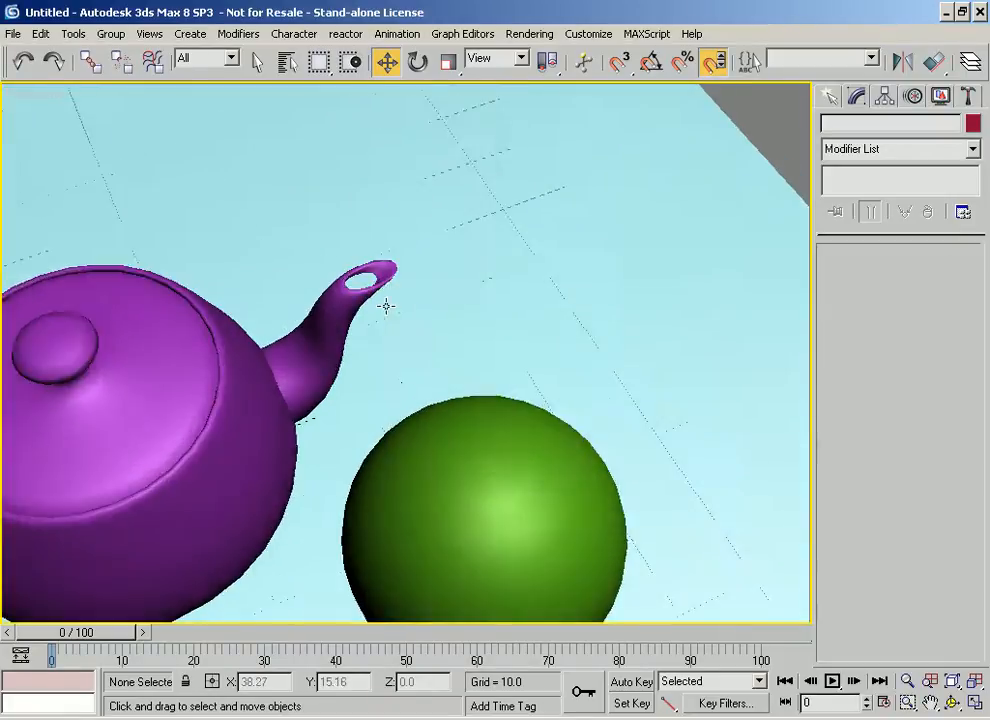
click(385, 258)
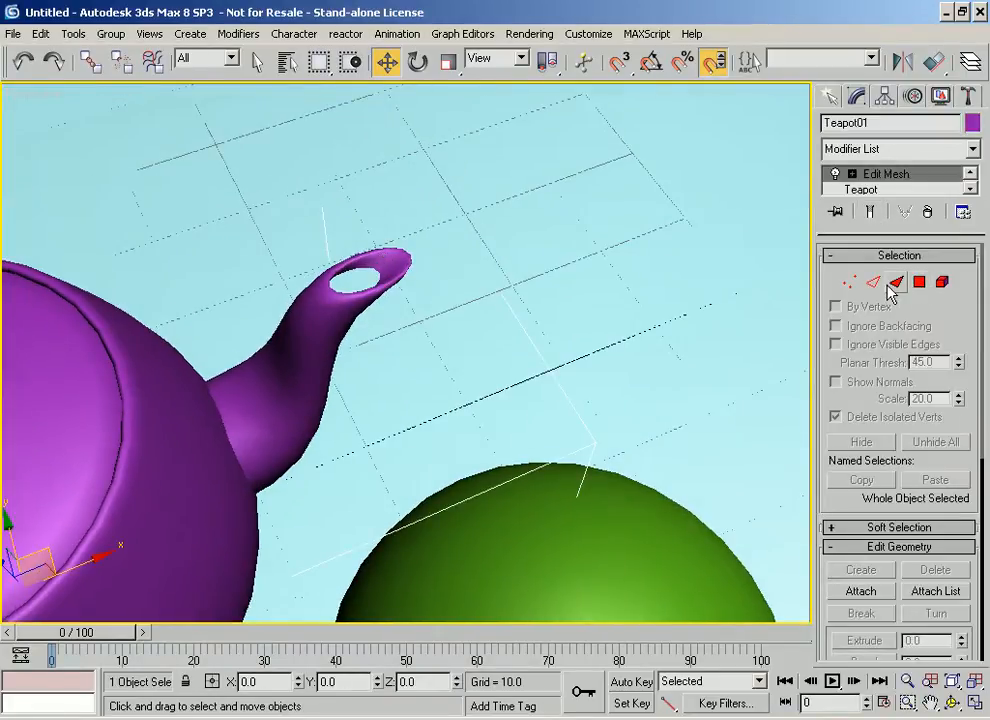
click(900, 148)
scroll(910, 420, up, 3)
click(622, 12)
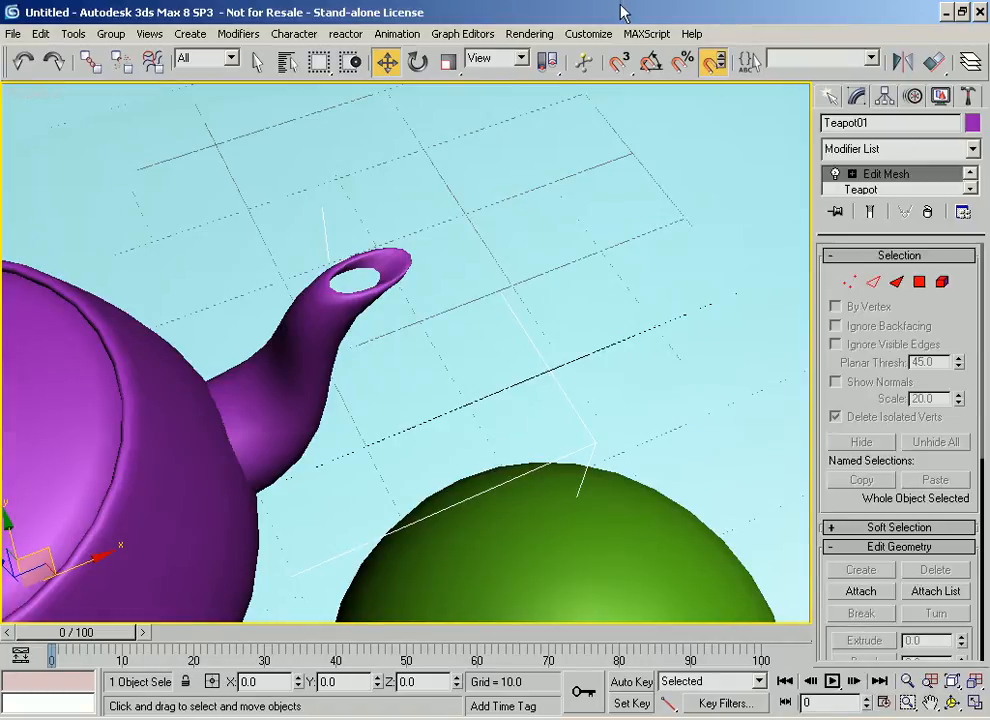
click(922, 288)
alt+middle_drag(392, 268, 388, 285)
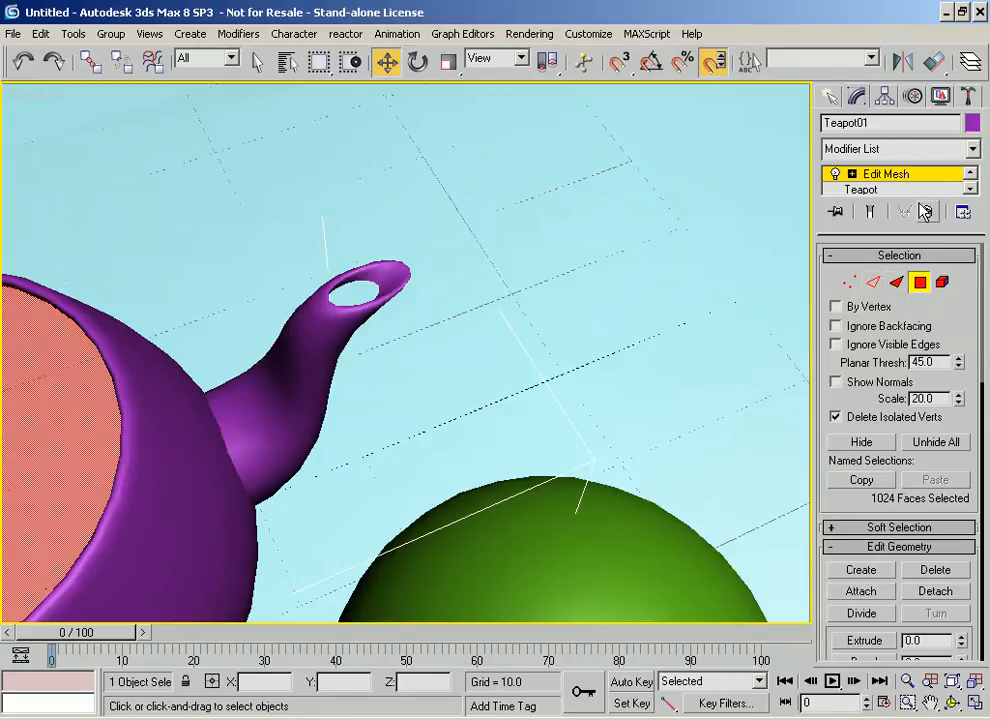
click(905, 176)
Step: Apply an Edit Poly modifier to the teapot, select the open border inside the spout and show it in wireframe
click(965, 150)
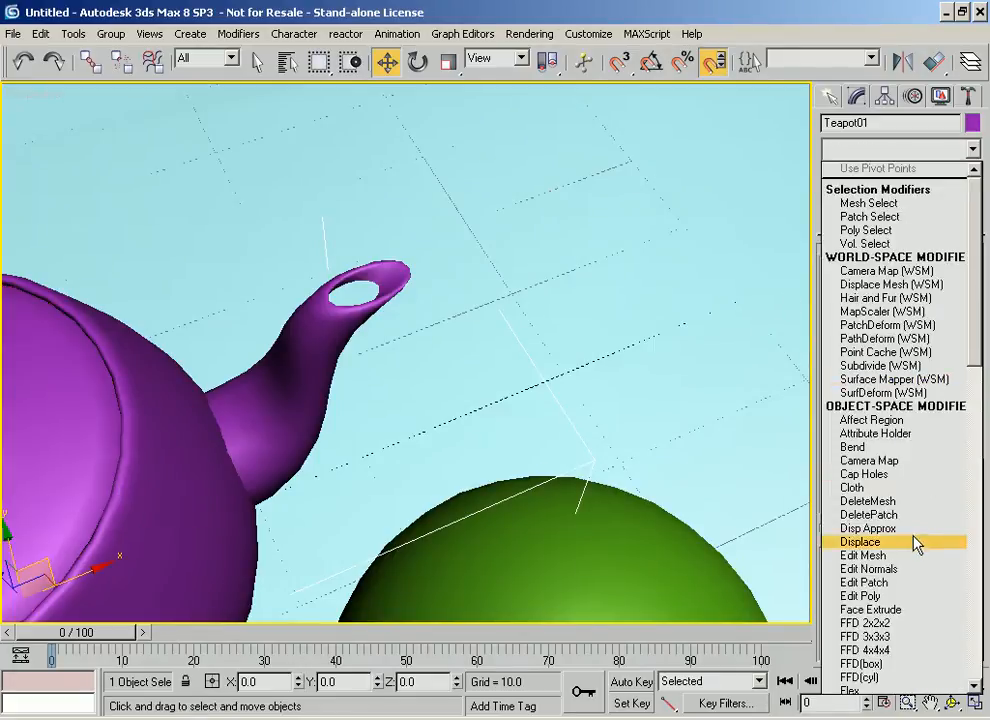
click(899, 596)
click(896, 406)
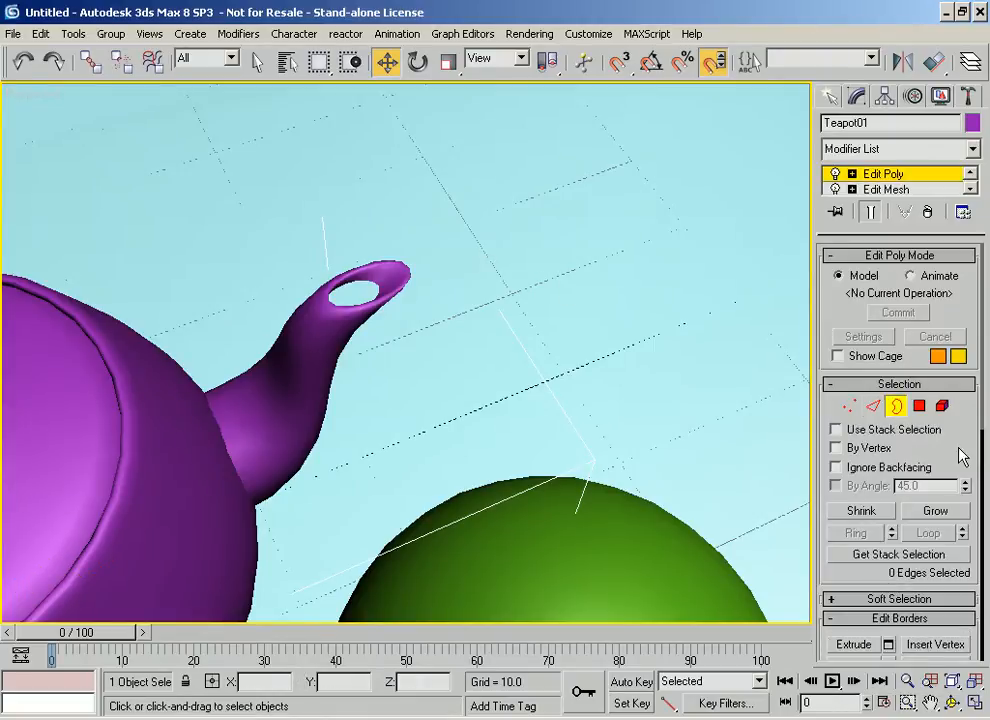
drag(450, 204, 335, 320)
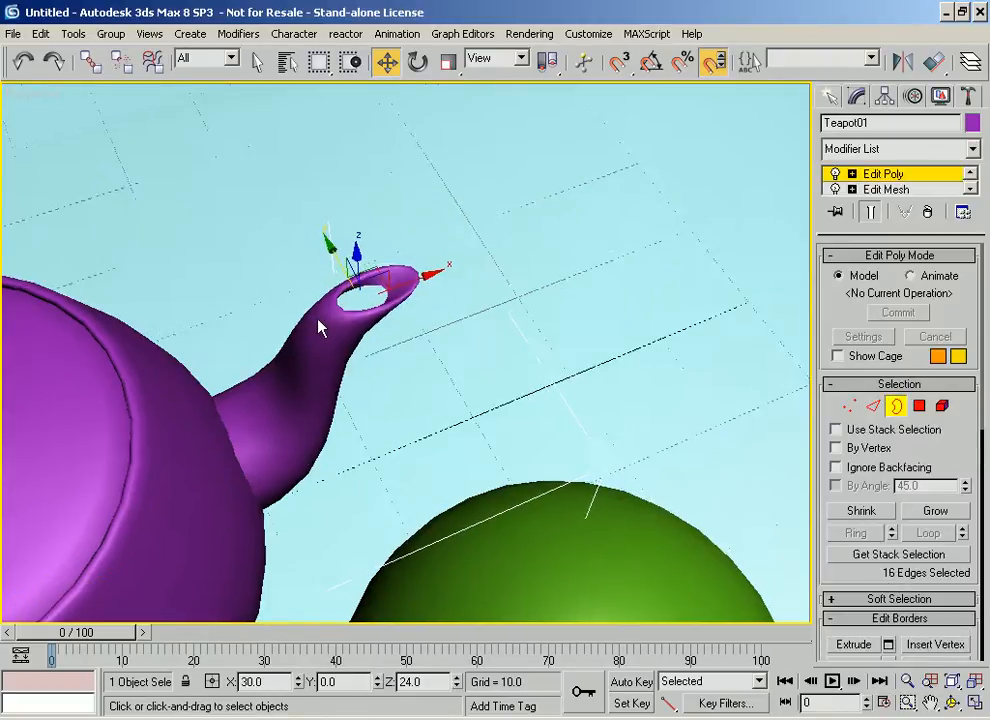
key(F3)
scroll(350, 300, up, 5)
scroll(356, 298, up, 2)
middle_drag(356, 298, 618, 495)
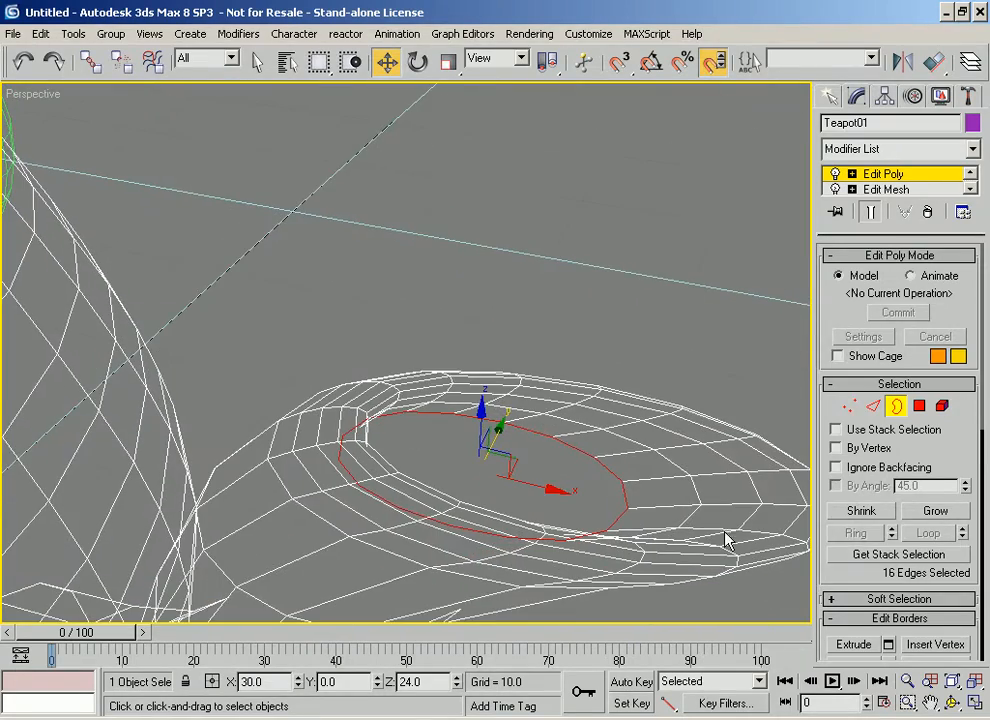
Step: Cap the selected open border inside the spout, return to shaded display and leave border editing
drag(848, 576, 847, 376)
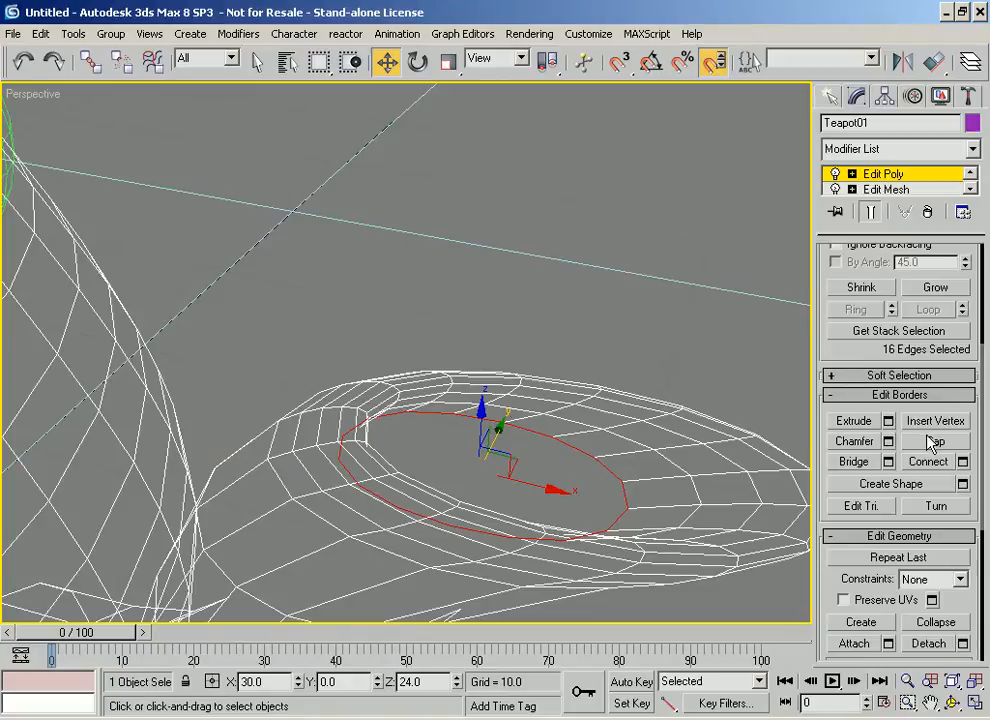
middle_drag(453, 504, 446, 489)
key(F3)
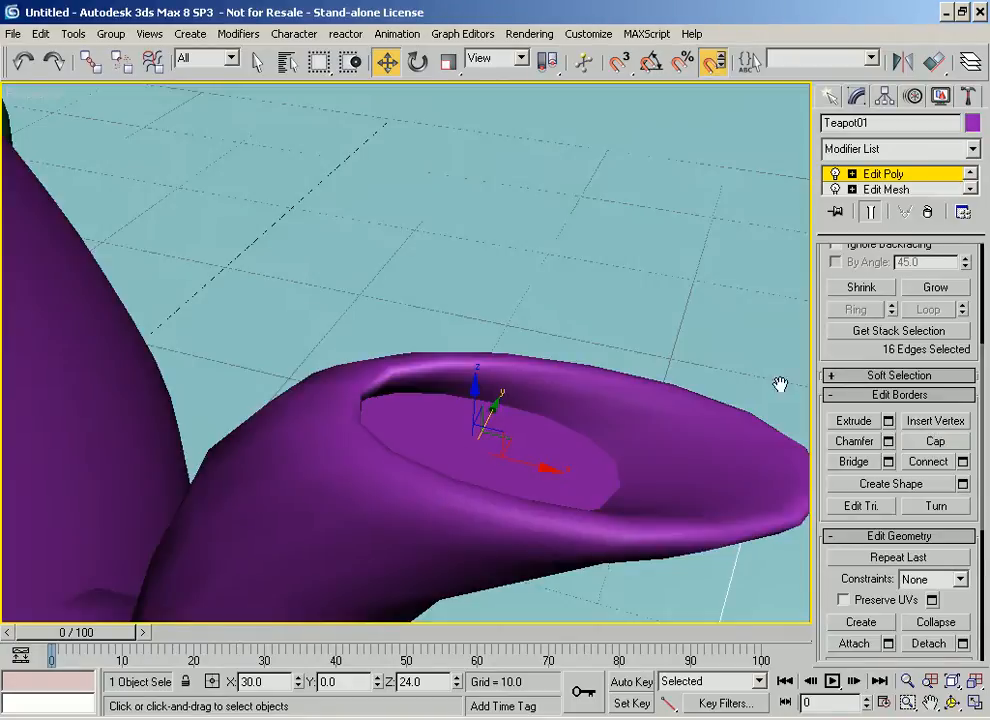
click(898, 178)
middle_drag(439, 187, 464, 188)
scroll(500, 188, down, 6)
middle_drag(540, 188, 623, 183)
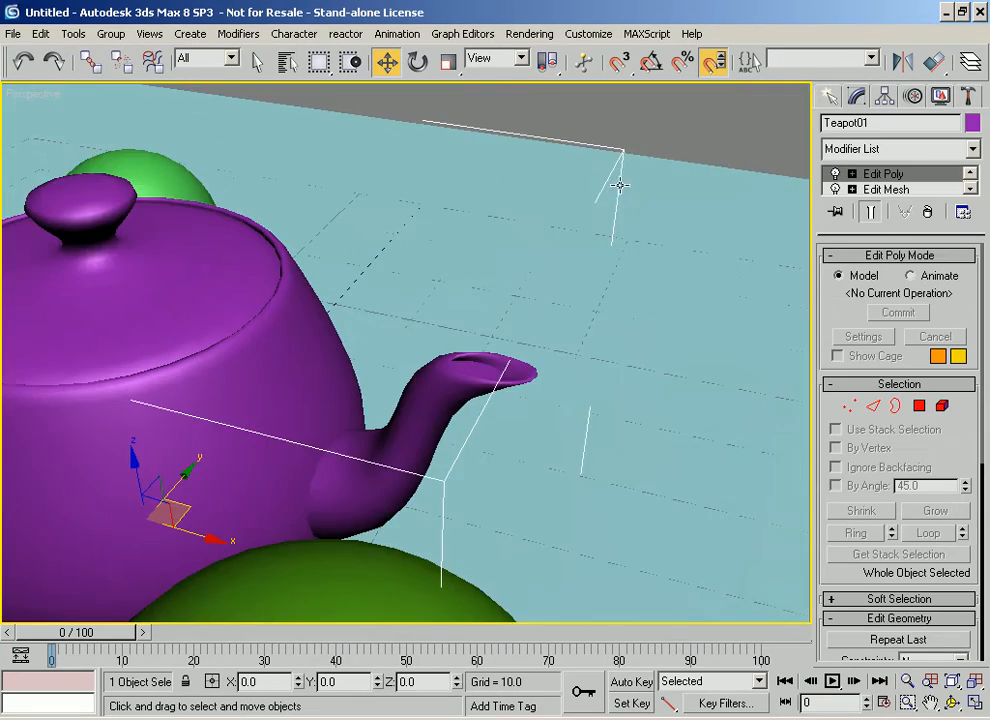
Step: Examine the finished teapot and its lid and spout within the whole scene
middle_drag(440, 312, 546, 283)
alt+middle_drag(245, 312, 393, 278)
scroll(391, 316, down, 5)
scroll(381, 302, up, 2)
scroll(381, 302, down, 2)
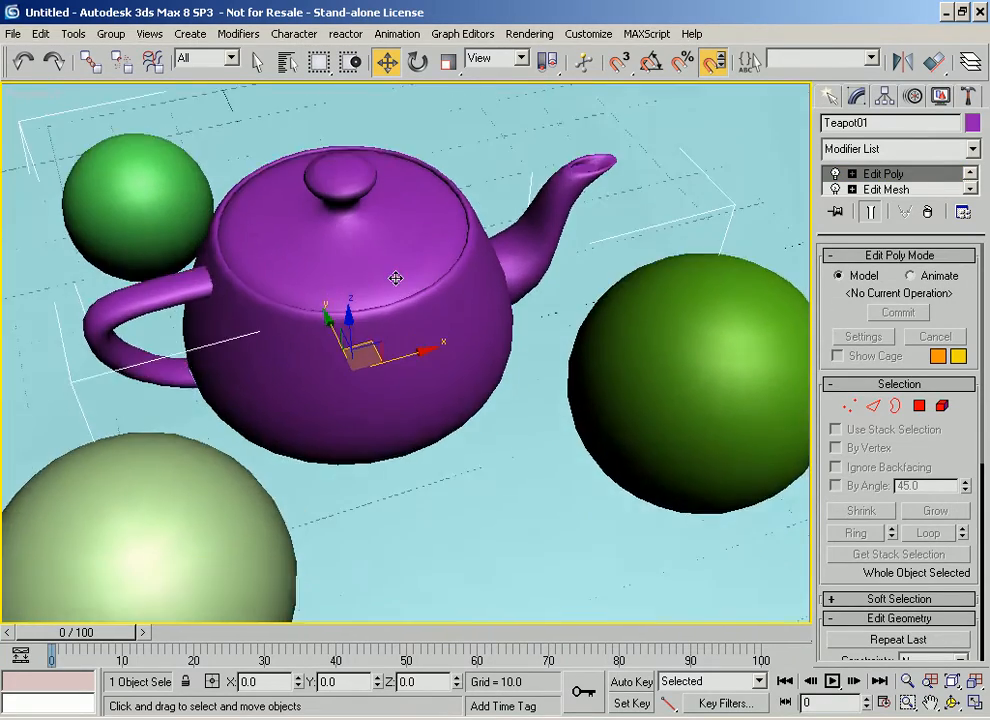
scroll(393, 278, down, 3)
drag(873, 233, 873, 254)
middle_drag(507, 332, 547, 327)
scroll(547, 327, down, 3)
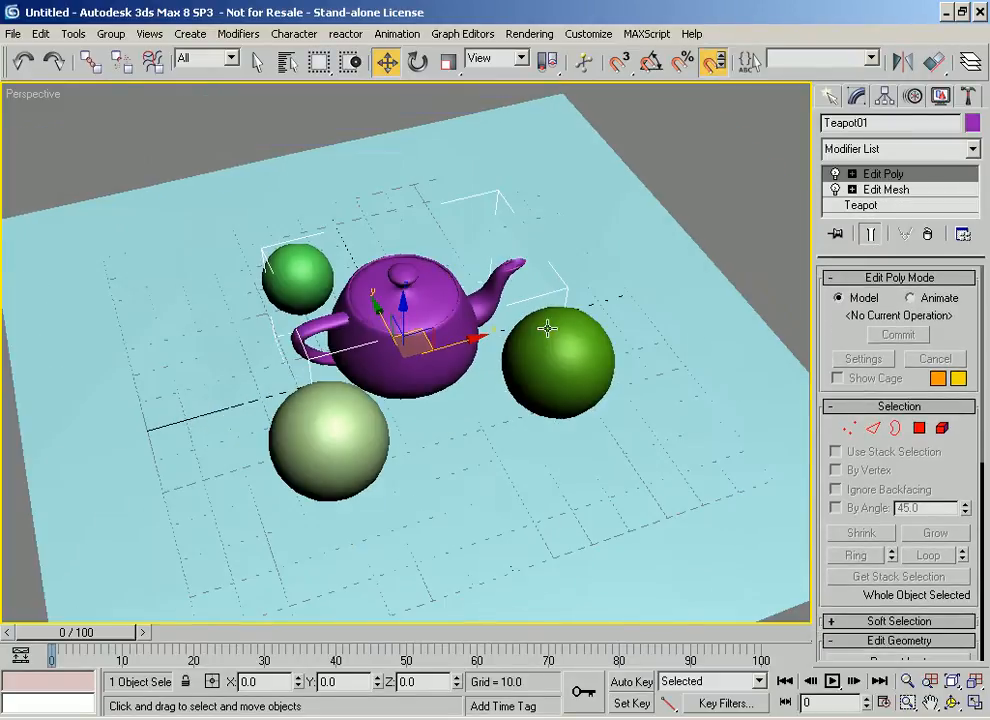
scroll(536, 157, up, 1)
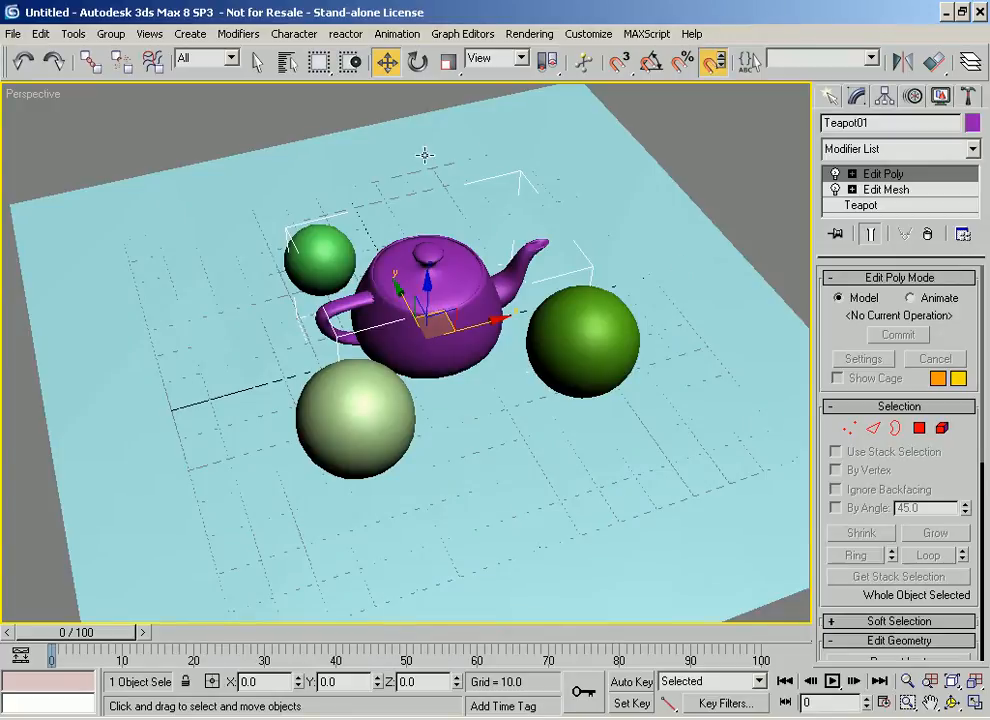
Step: Select the ground plane and inspect it from above, edge-on and from underneath
click(495, 147)
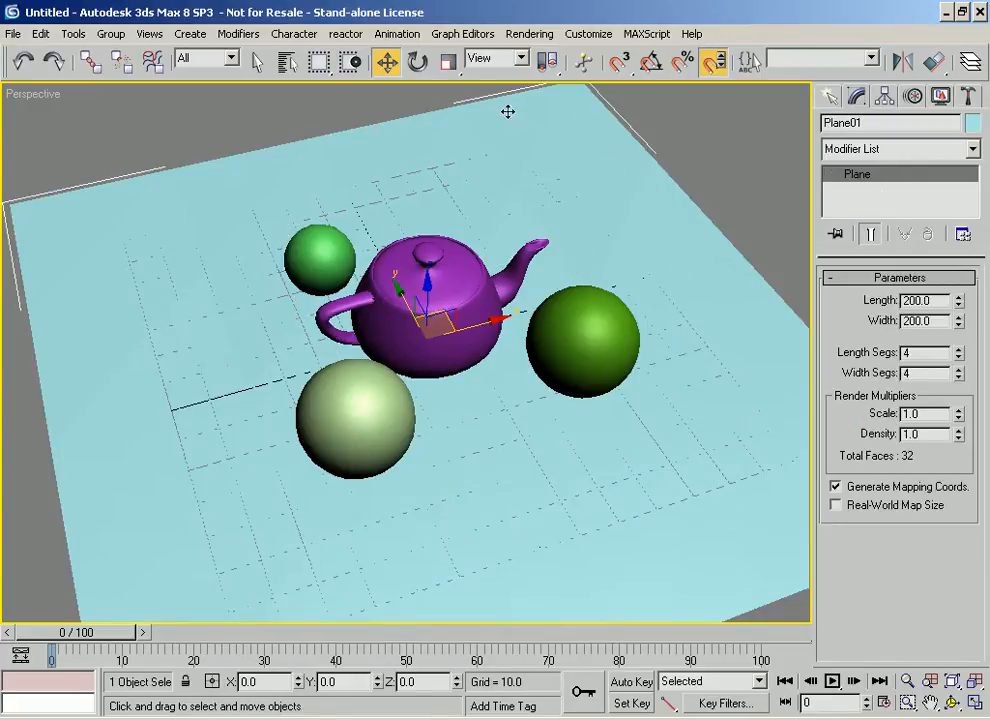
middle_drag(449, 304, 450, 256)
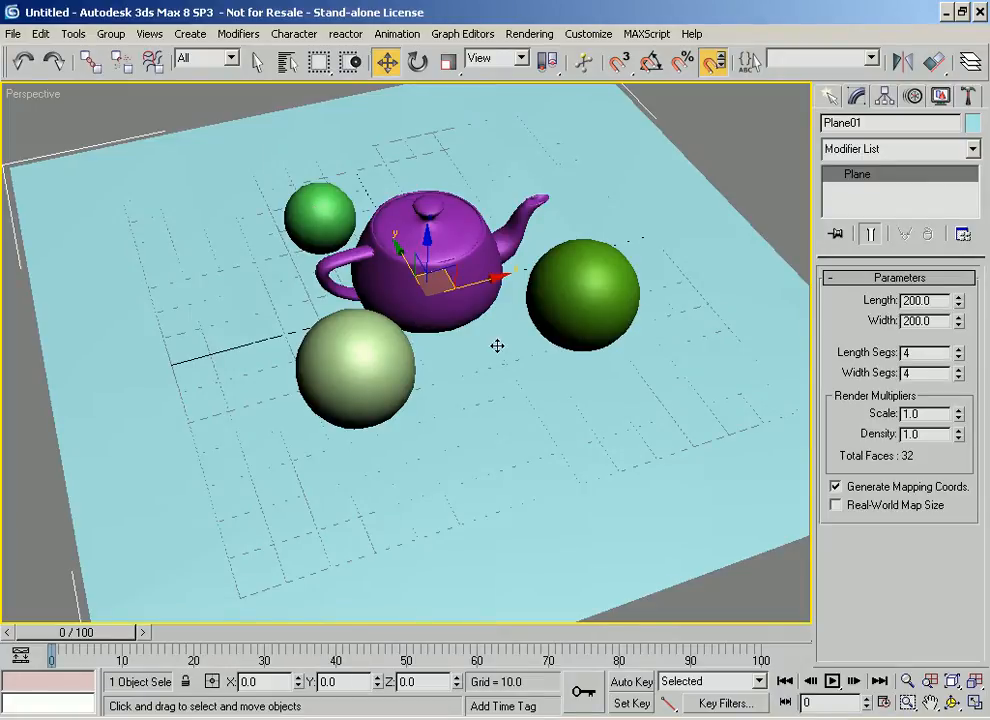
alt+middle_drag(371, 335, 367, 220)
alt+middle_drag(447, 372, 475, 329)
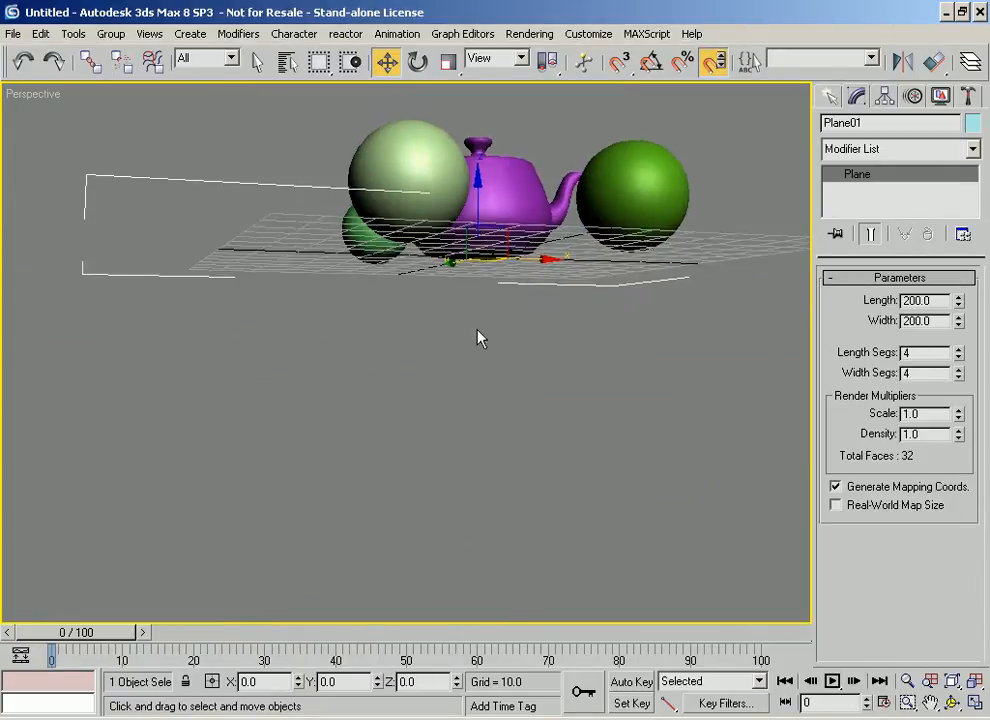
scroll(472, 329, down, 4)
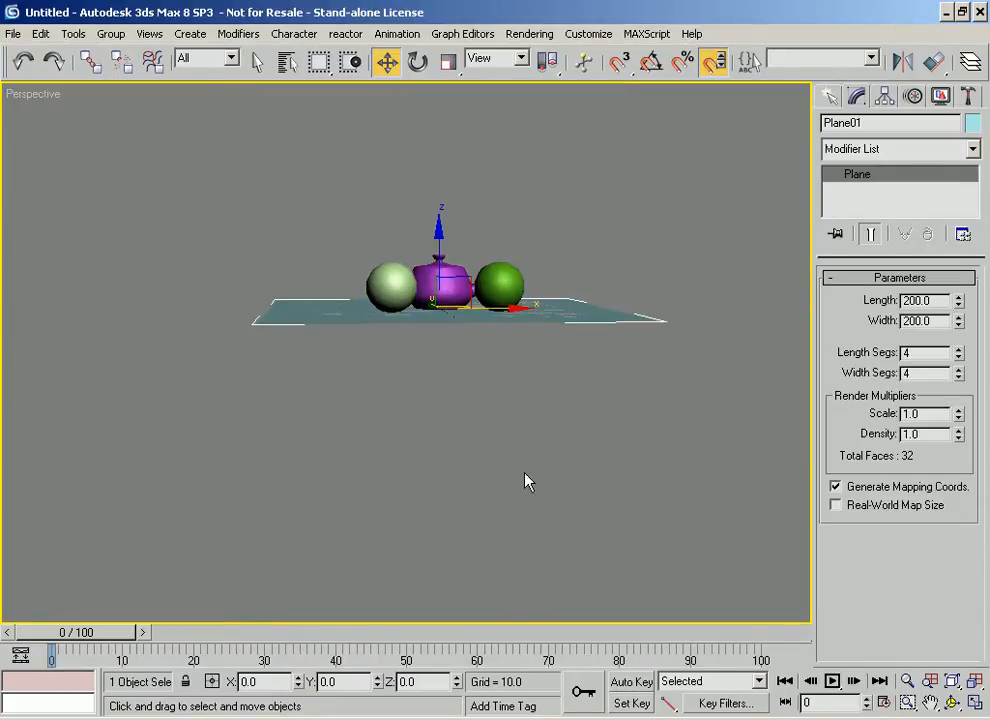
alt+middle_drag(404, 306, 434, 332)
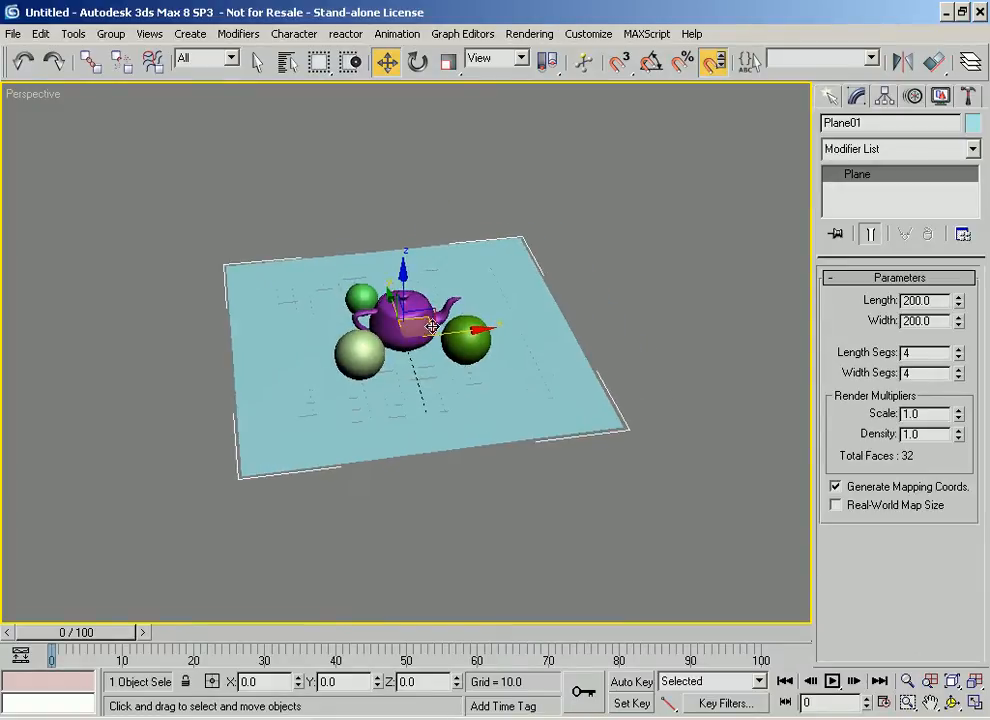
Step: Open the Material Editor beside the scene with the plane still selected
scroll(434, 332, up, 3)
drag(834, 75, 521, 60)
click(834, 66)
drag(9, 35, 727, 57)
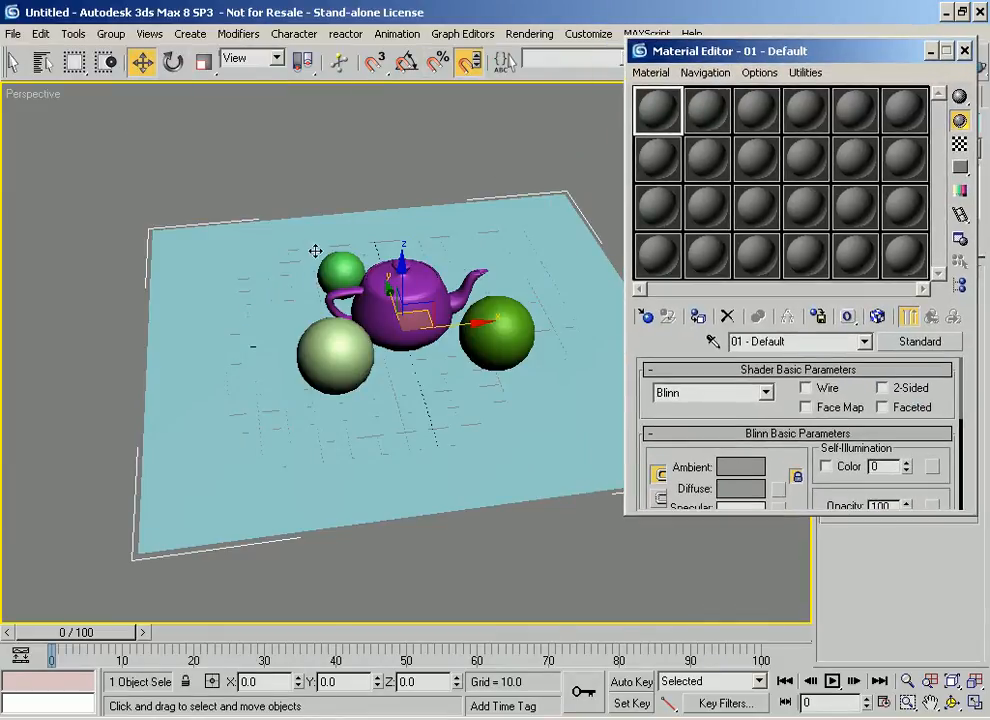
Step: Set the first material's diffuse color to white and its self-illumination to 100, and enlarge the Material Editor
scroll(784, 452, down, 3)
click(730, 405)
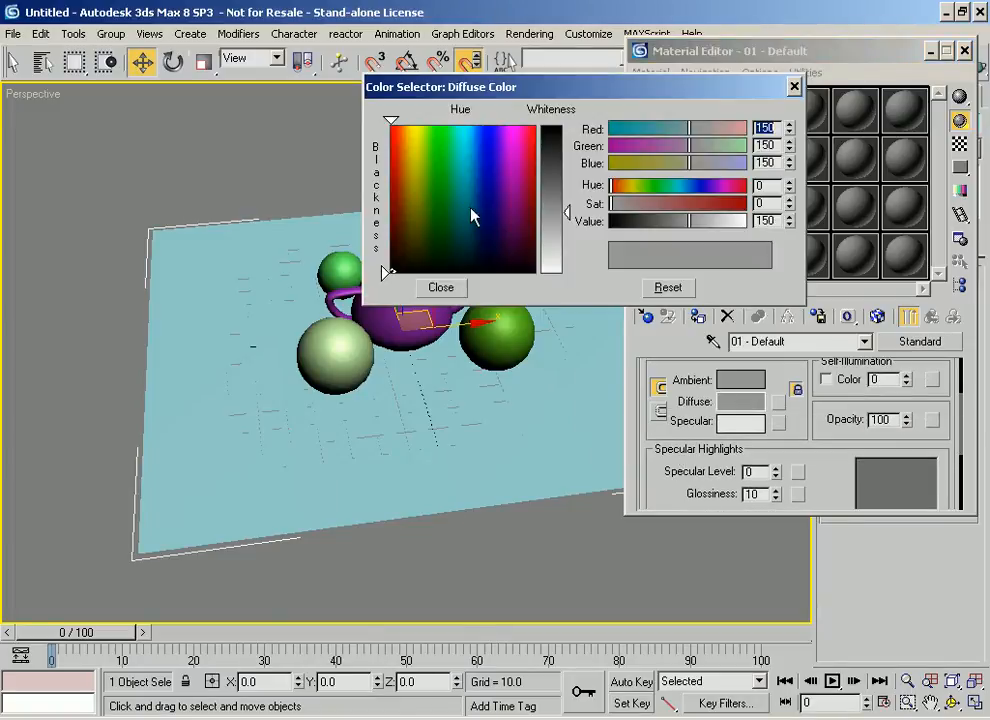
drag(565, 219, 559, 272)
click(442, 287)
scroll(878, 490, up, 2)
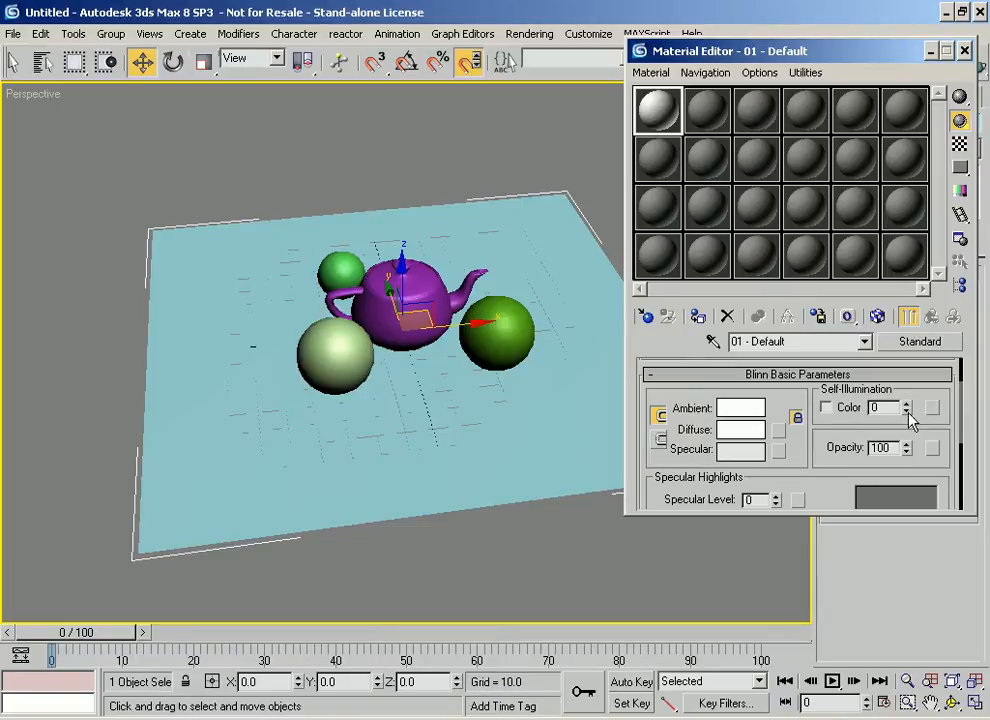
drag(907, 407, 907, 360)
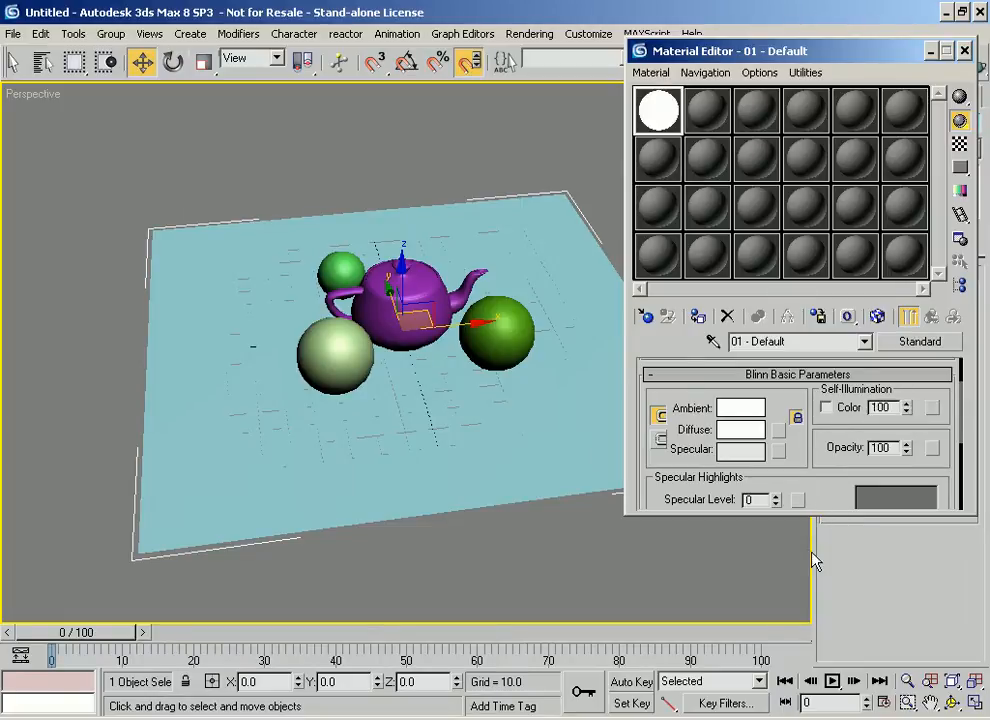
drag(820, 513, 856, 702)
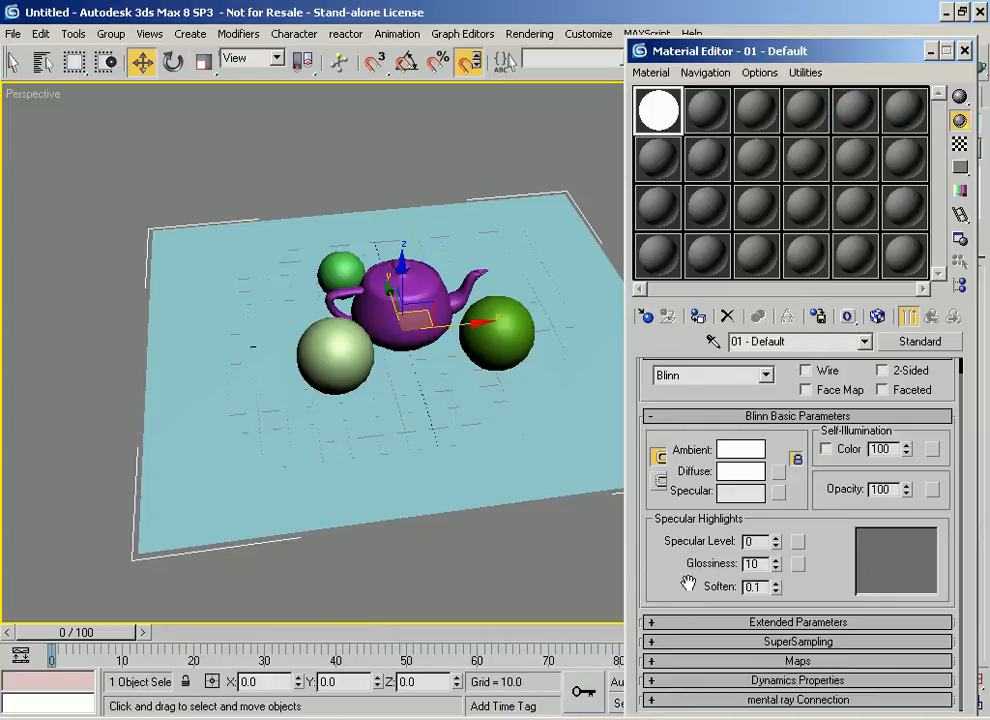
Step: Assign a Falloff map to the material's reflection and a Raytrace map to the falloff's second slot
click(758, 661)
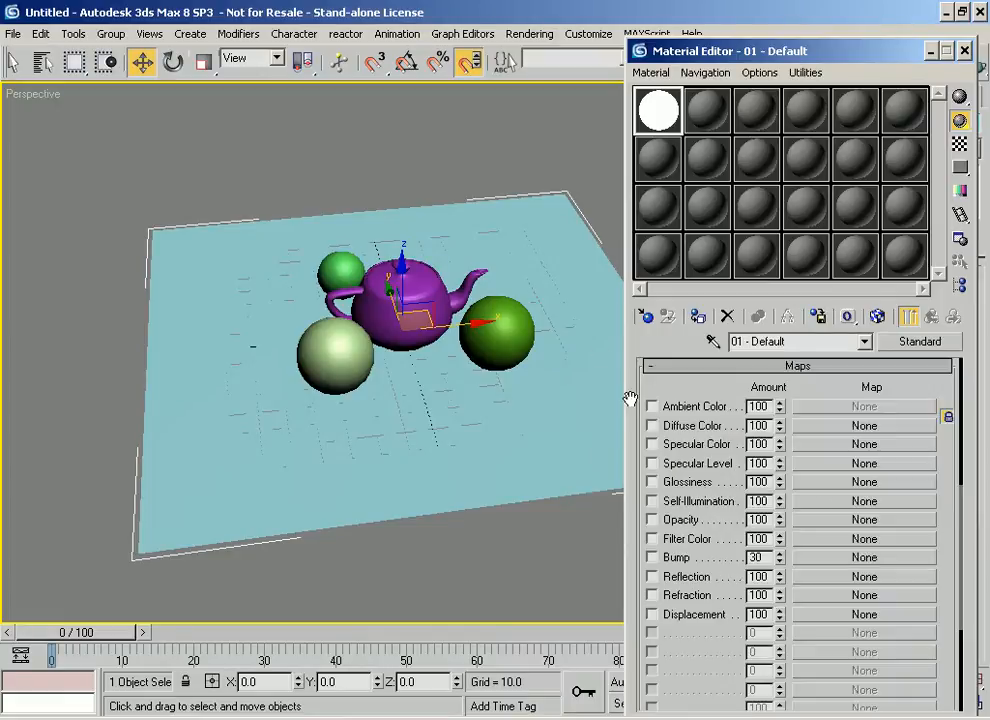
click(811, 582)
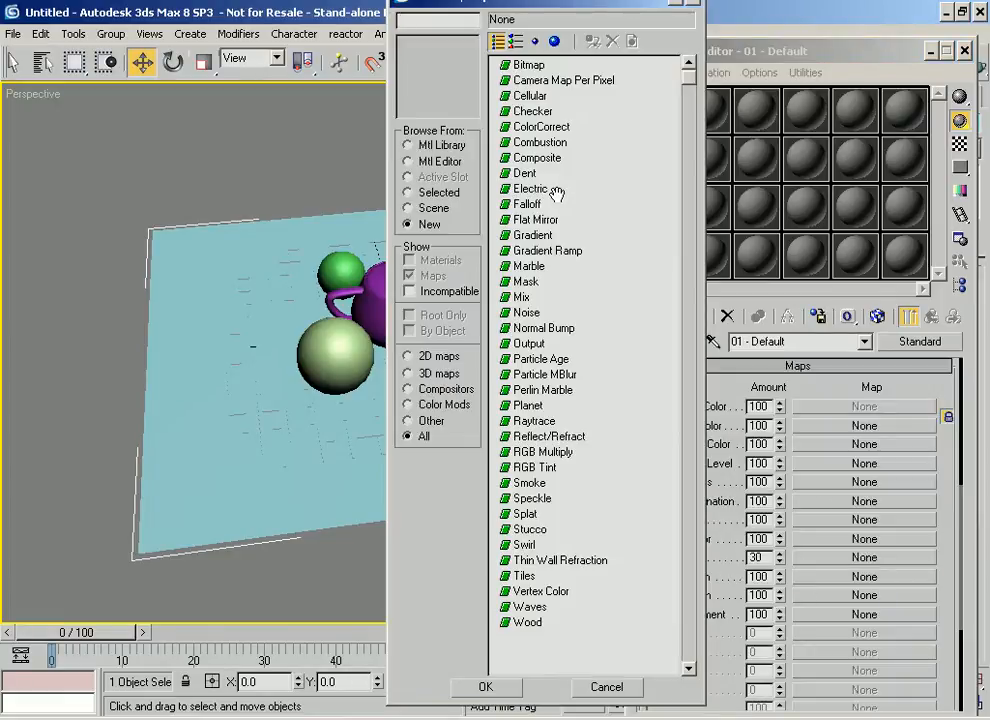
double_click(514, 204)
click(827, 437)
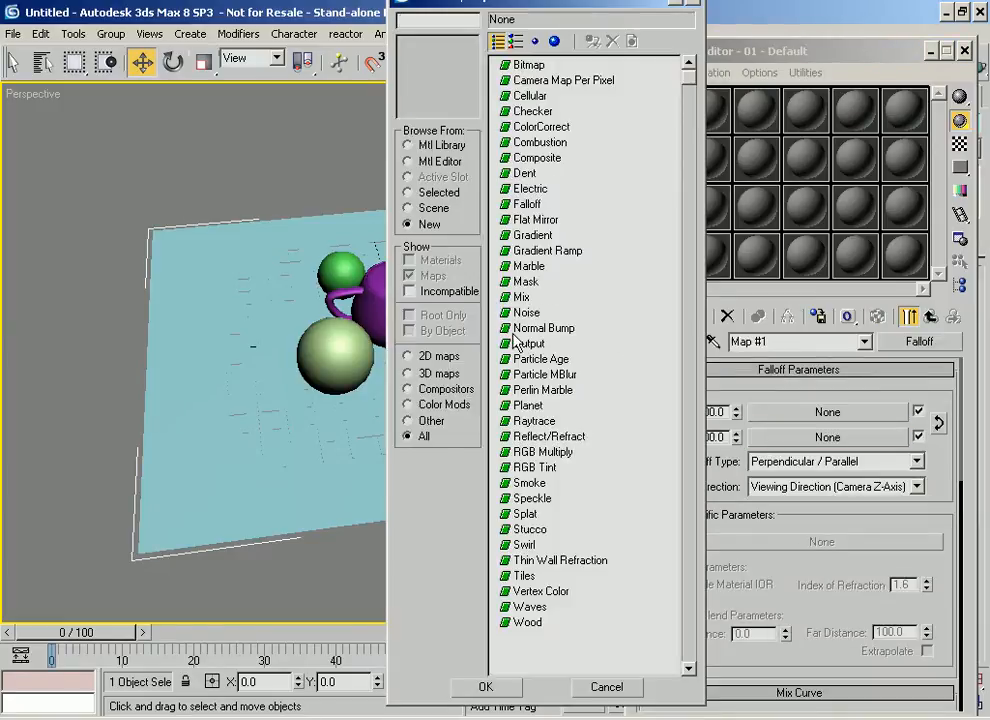
double_click(534, 421)
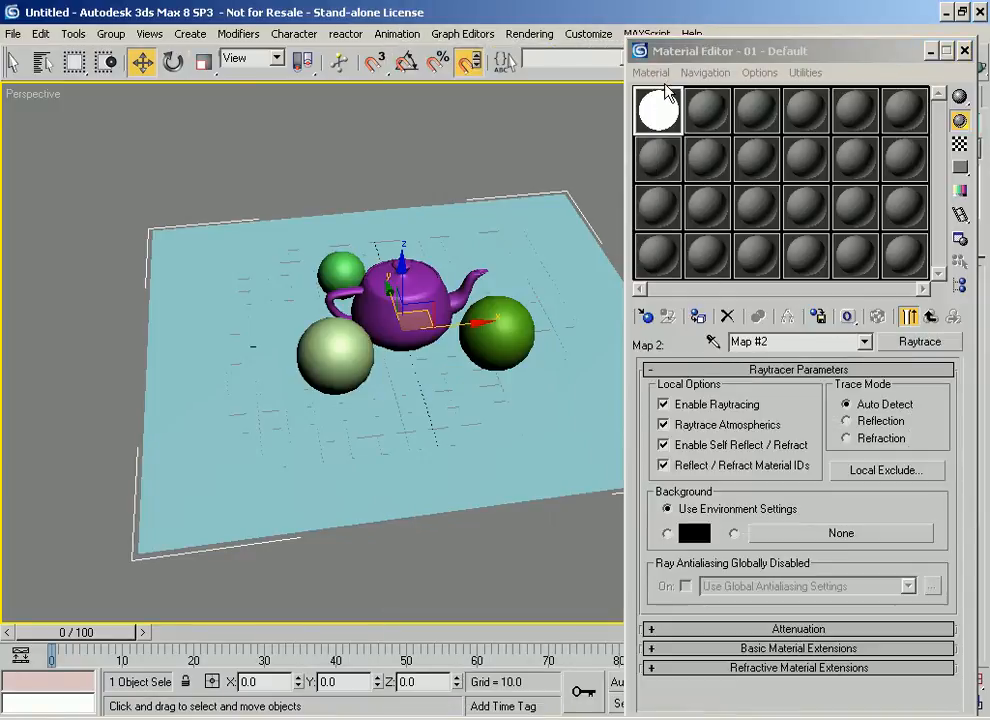
Step: Show an enlarged preview of the material sample and return to the material's top level
double_click(657, 112)
drag(566, 396, 343, 166)
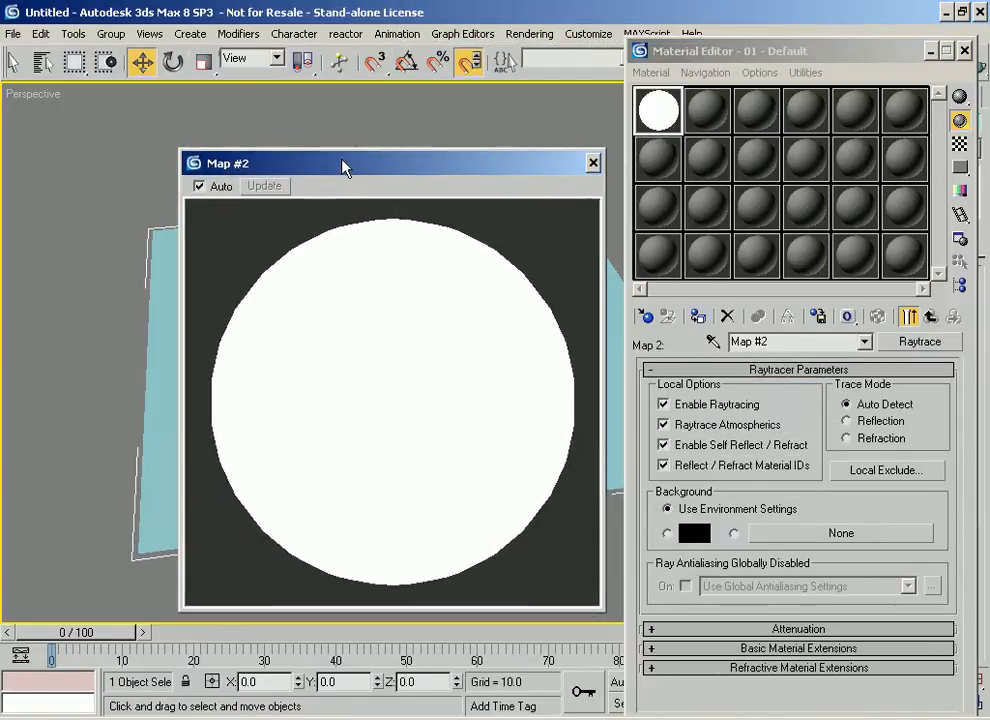
click(930, 317)
click(930, 317)
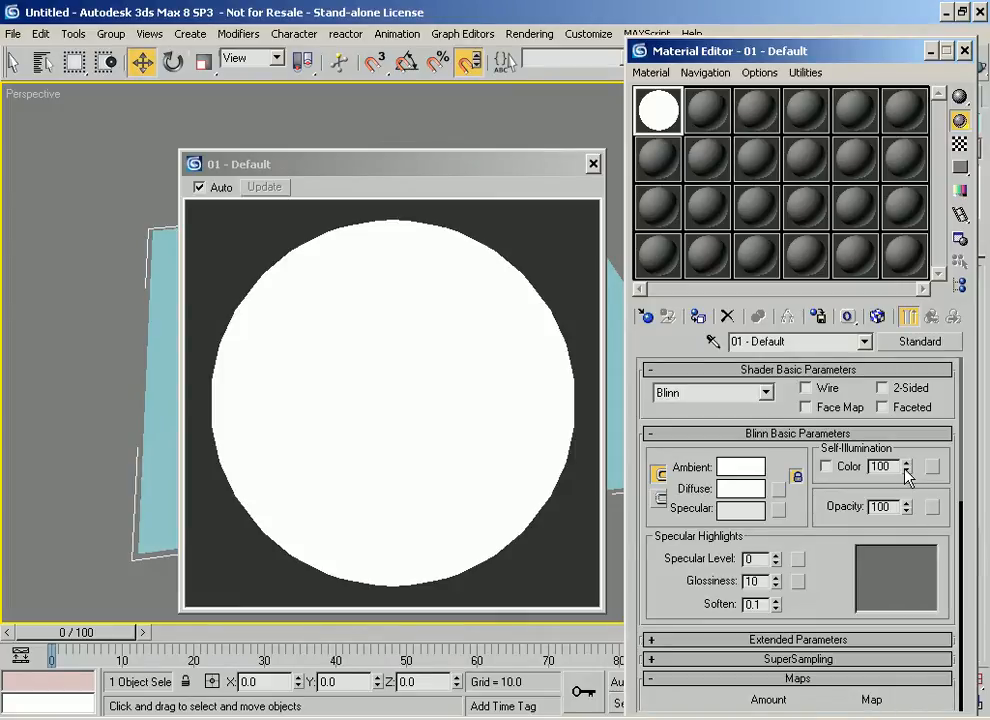
Step: Set the material's self-illumination to 75, give its sample a checkered background and close the enlarged preview
mouse_move(907, 470)
mouse_down()
mouse_move(907, 510)
mouse_move(907, 450)
mouse_move(907, 503)
mouse_move(904, 493)
mouse_up()
click(959, 144)
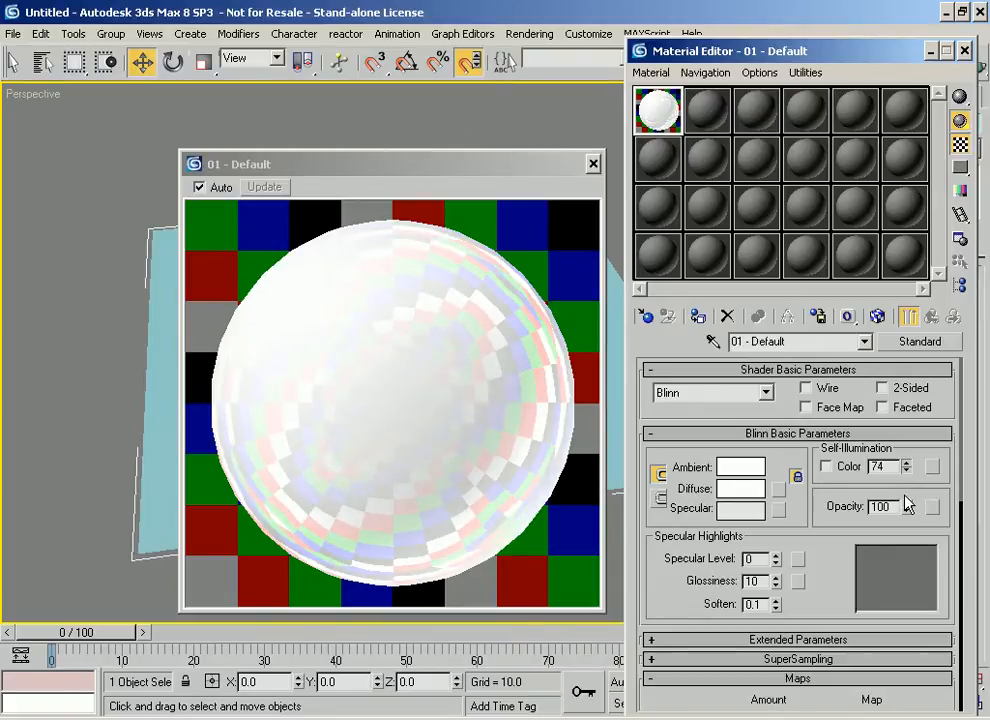
click(906, 463)
drag(840, 533, 838, 518)
mouse_move(428, 162)
mouse_down()
mouse_move(541, 170)
mouse_move(431, 150)
mouse_up()
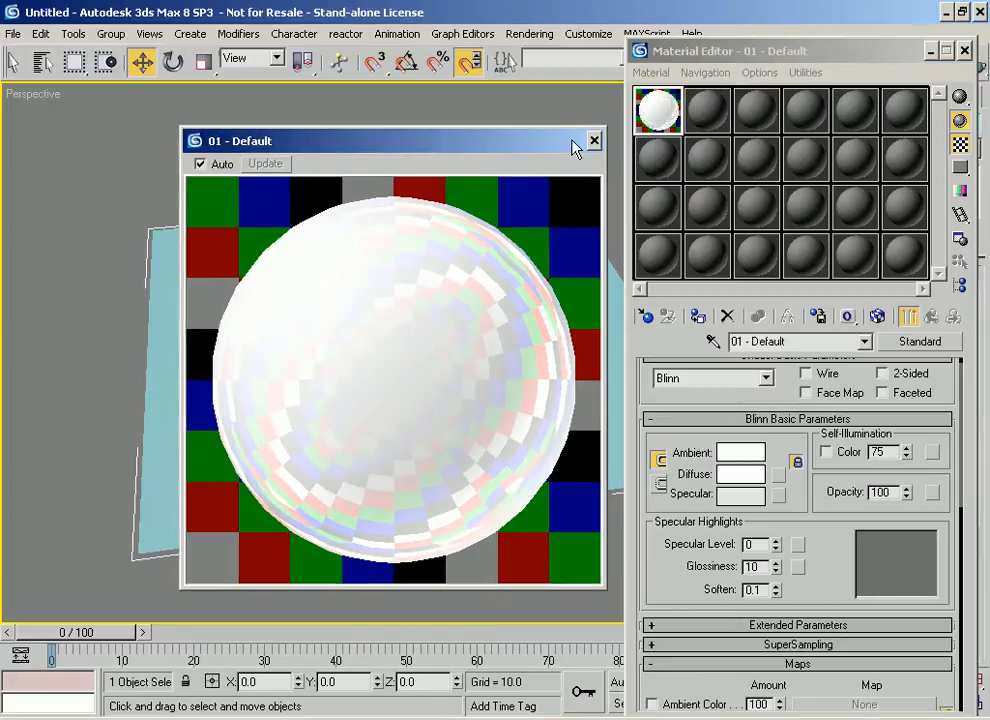
drag(570, 150, 567, 140)
click(592, 131)
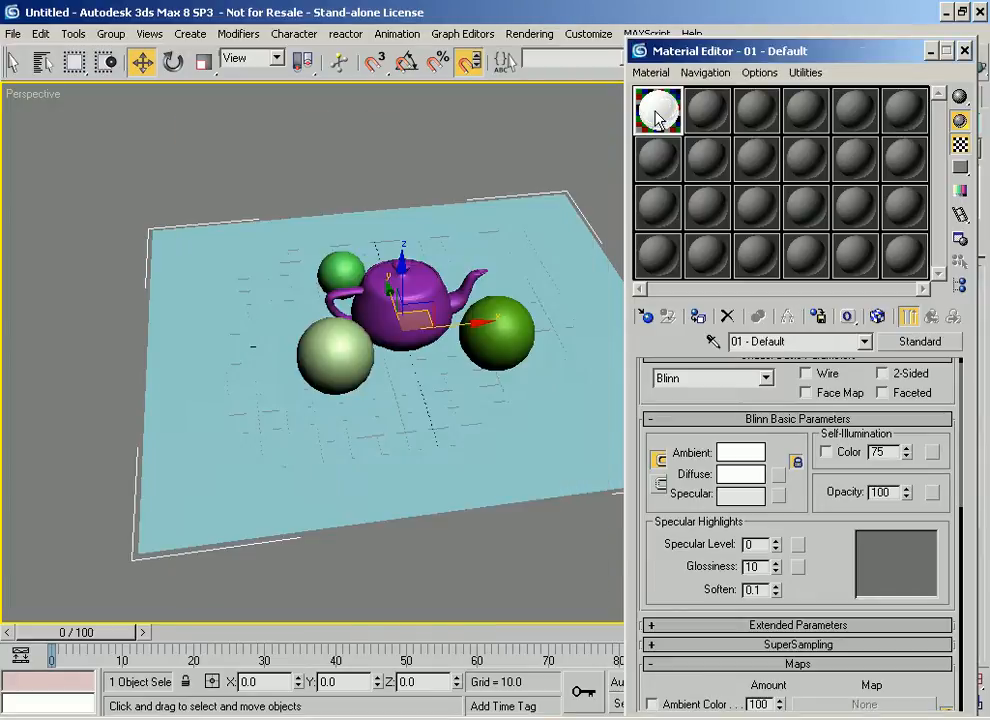
Step: Assign the white material to the selected plane and name it "plastic surface"
click(698, 316)
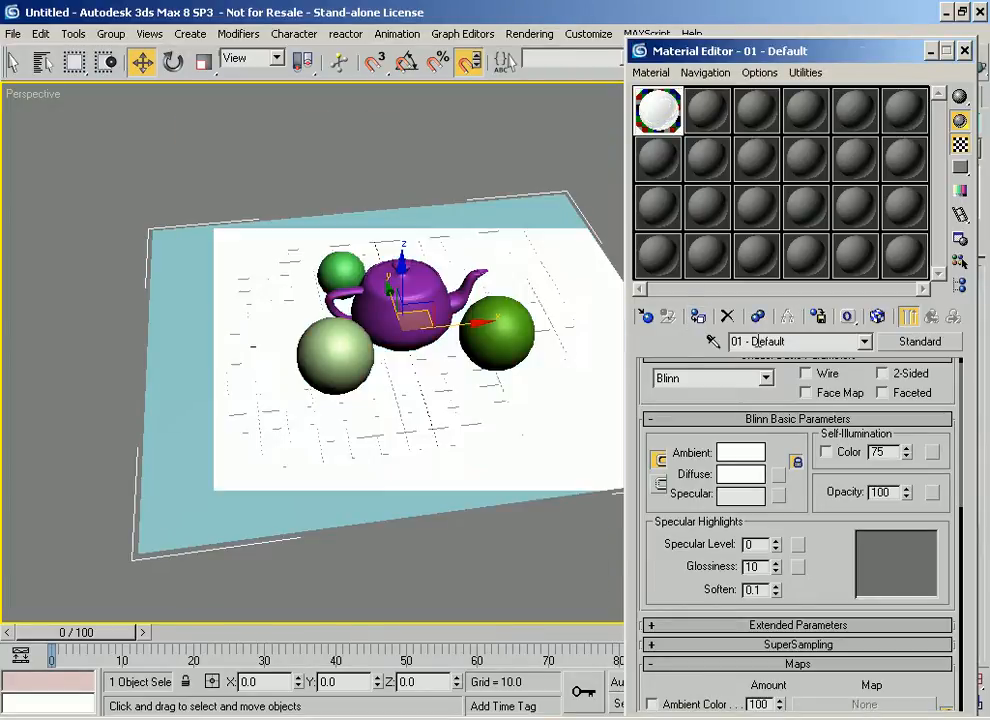
middle_drag(408, 437, 393, 432)
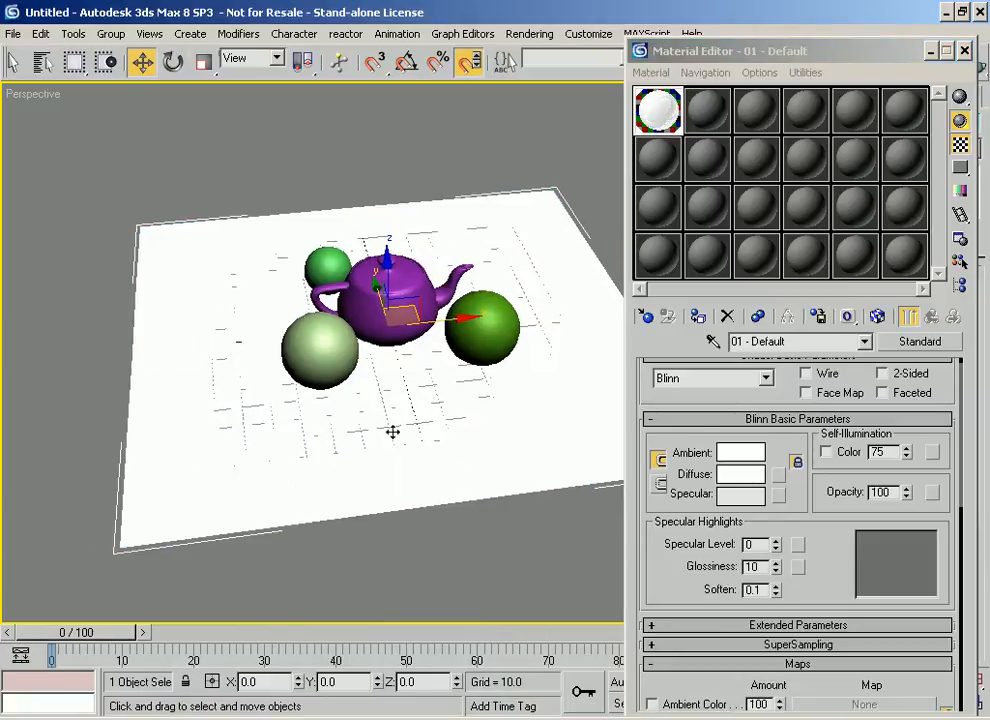
click(810, 340)
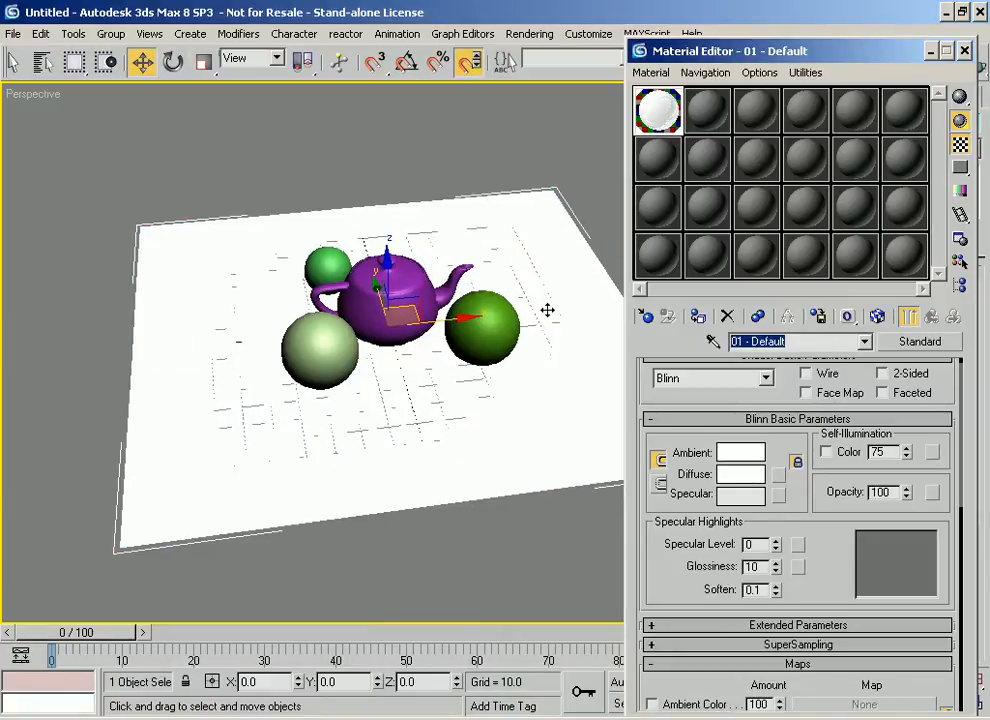
text(plastic surface)
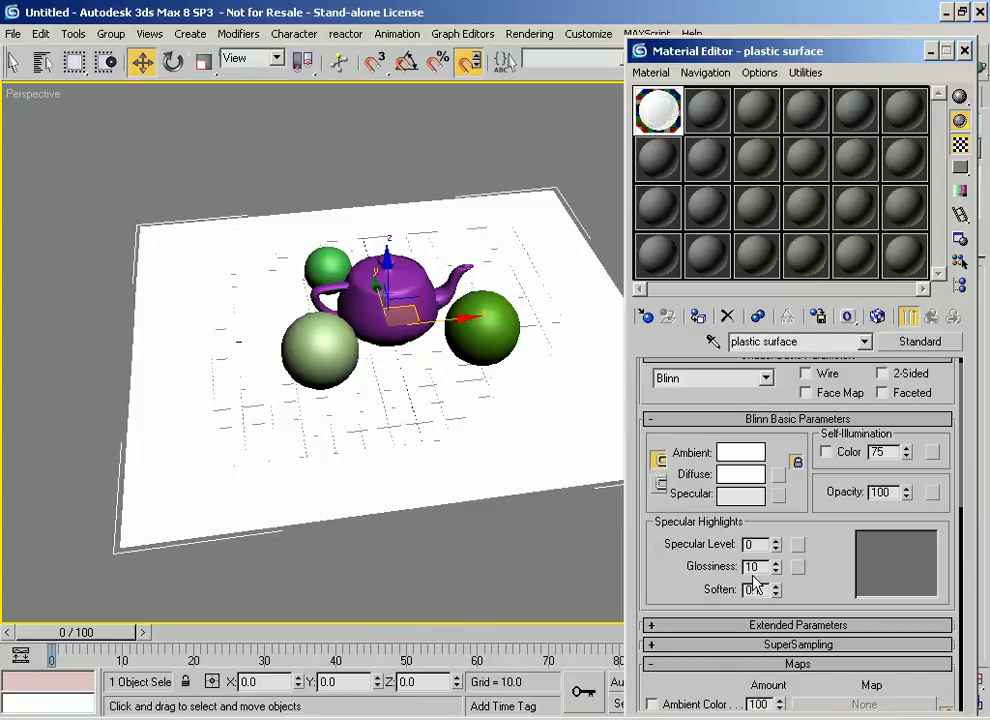
Step: Set the material's specular level to 150 and glossiness to 64, checking the highlight in an enlarged preview
mouse_move(776, 549)
mouse_down()
mouse_move(776, 520)
mouse_move(778, 560)
mouse_up()
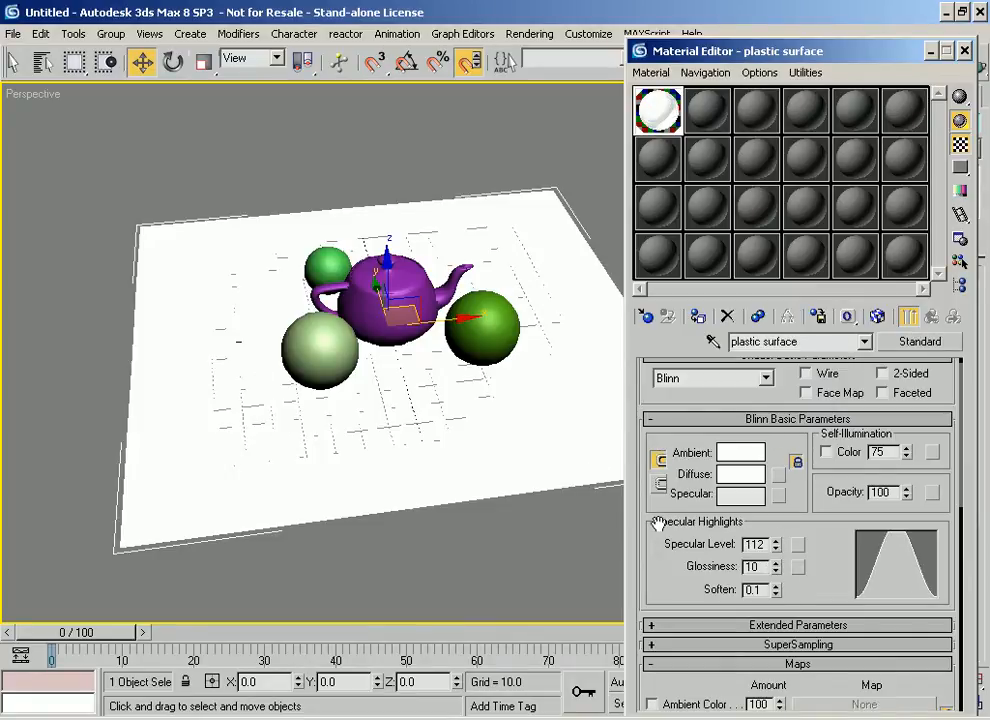
drag(776, 568, 758, 498)
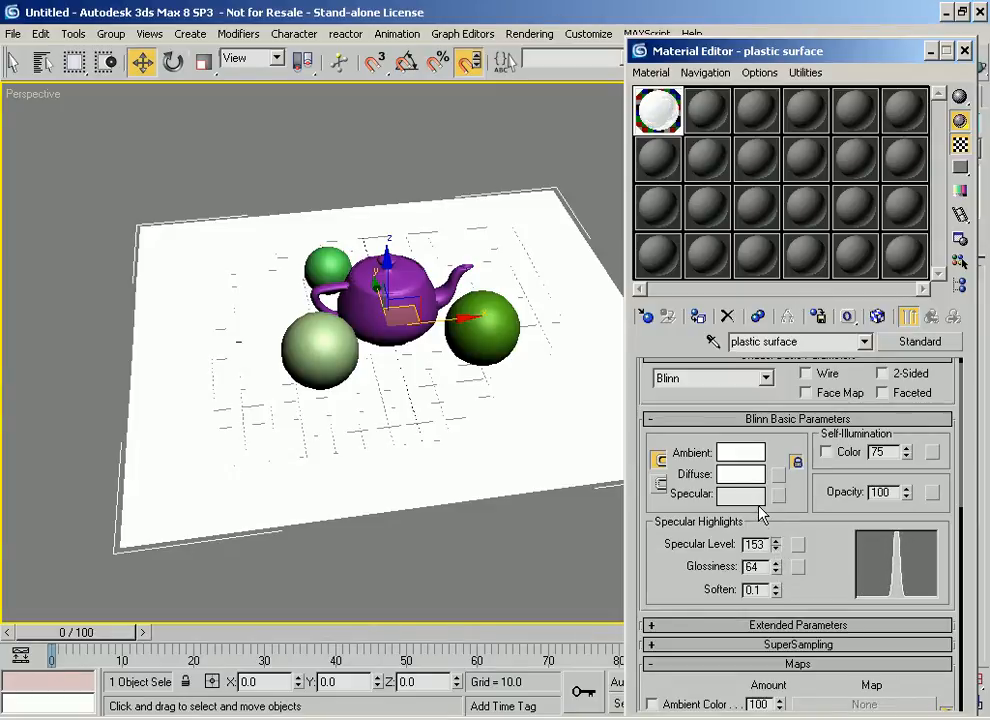
double_click(655, 108)
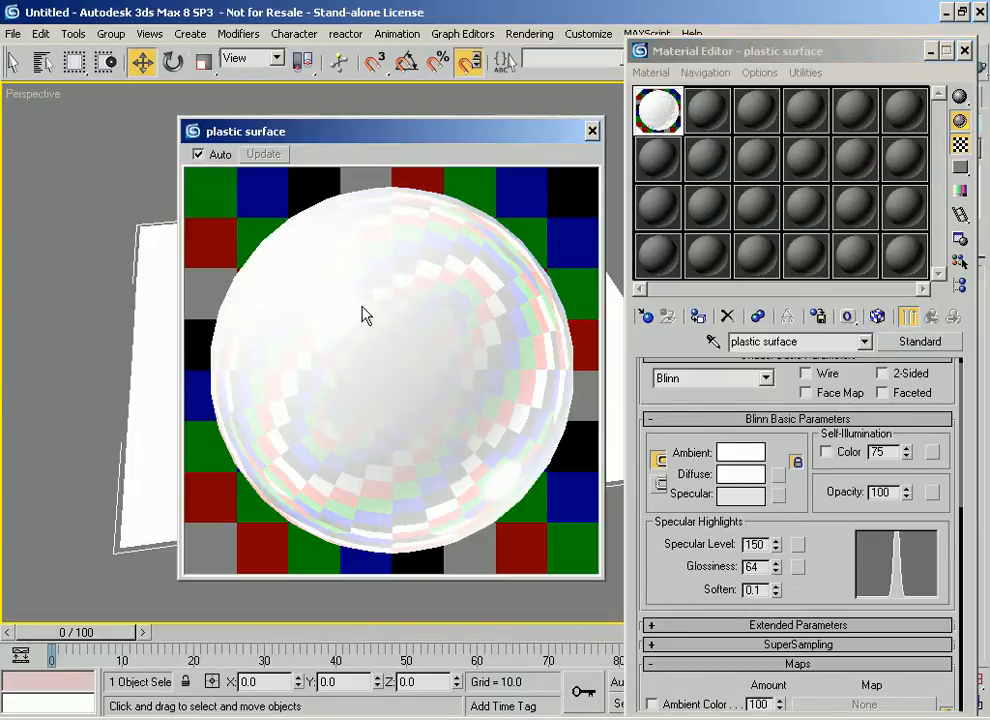
click(592, 131)
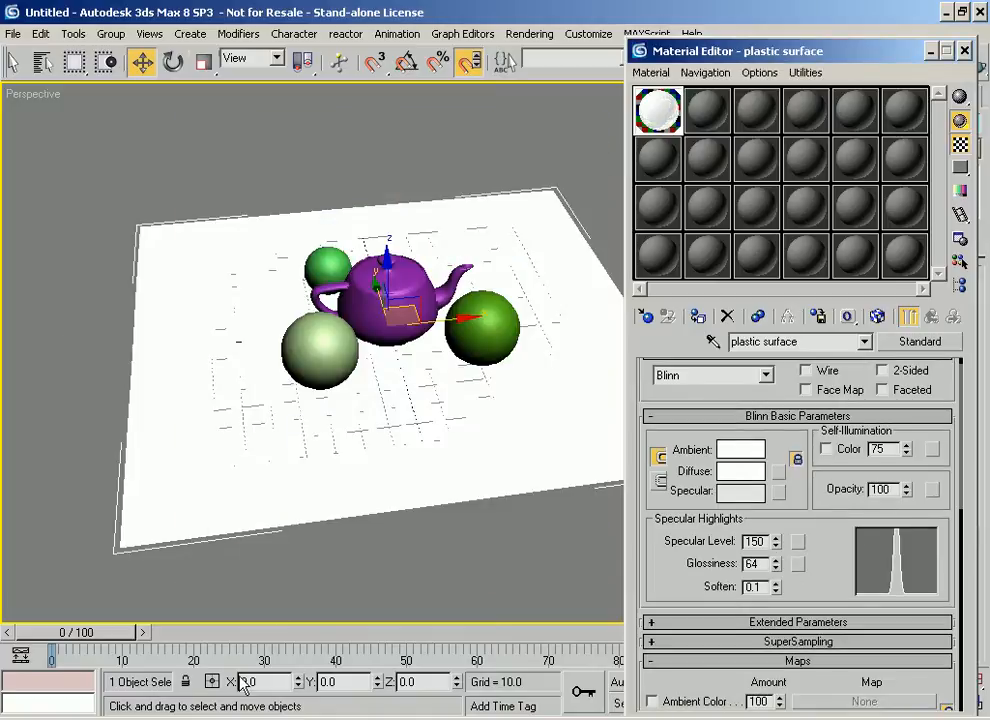
Step: Inspect the plane with its new material from above and from underneath
alt+middle_drag(340, 480, 354, 317)
alt+middle_drag(281, 347, 295, 430)
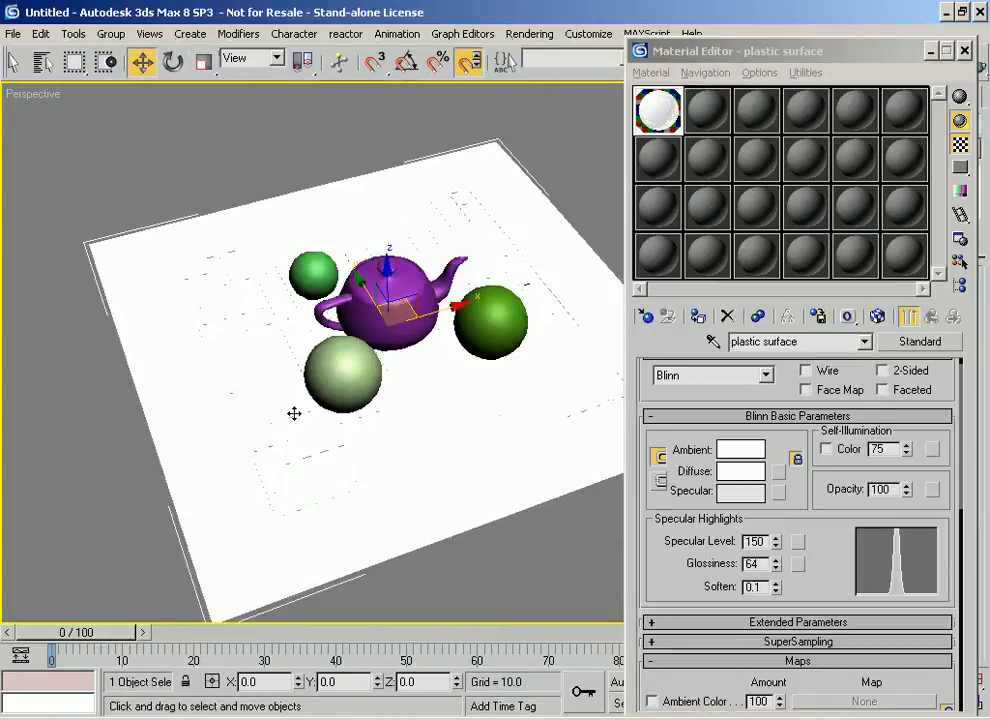
alt+middle_drag(306, 304, 296, 140)
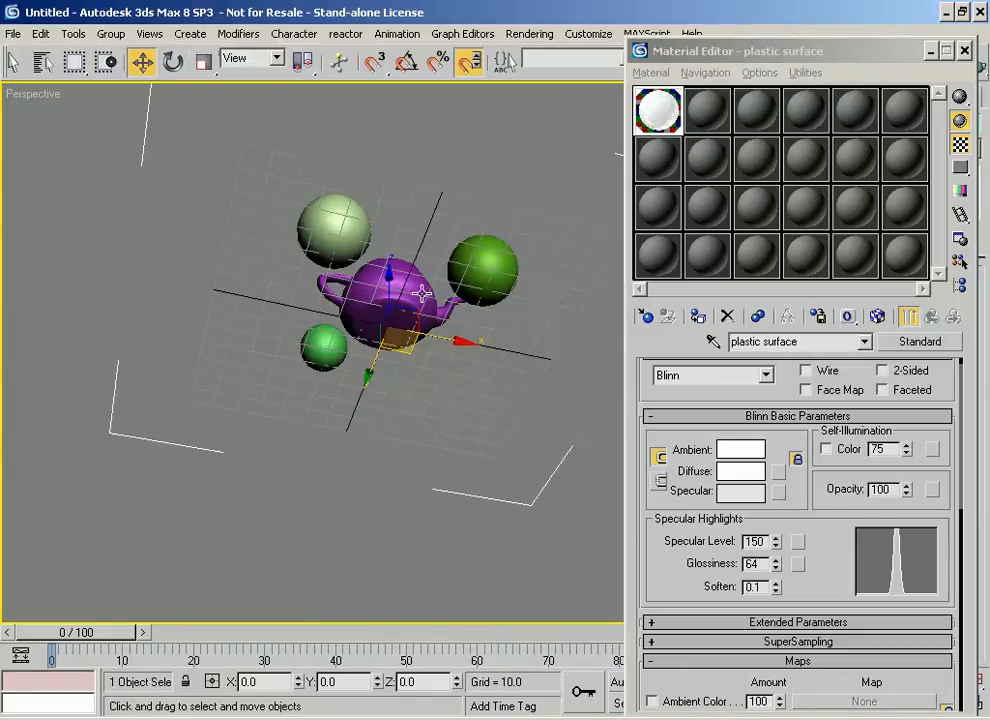
Step: Switch the second material sample to the Multi-Layer shader and give it a near-black diffuse color of RGB 29, 29, 29
middle_drag(426, 295, 402, 304)
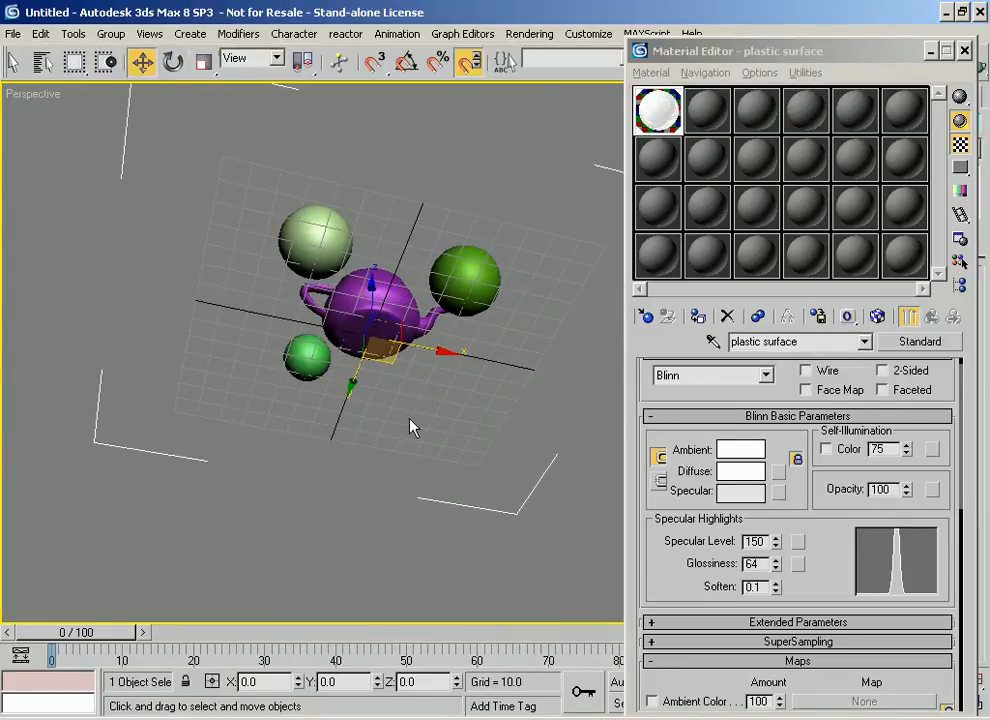
alt+middle_drag(282, 232, 345, 412)
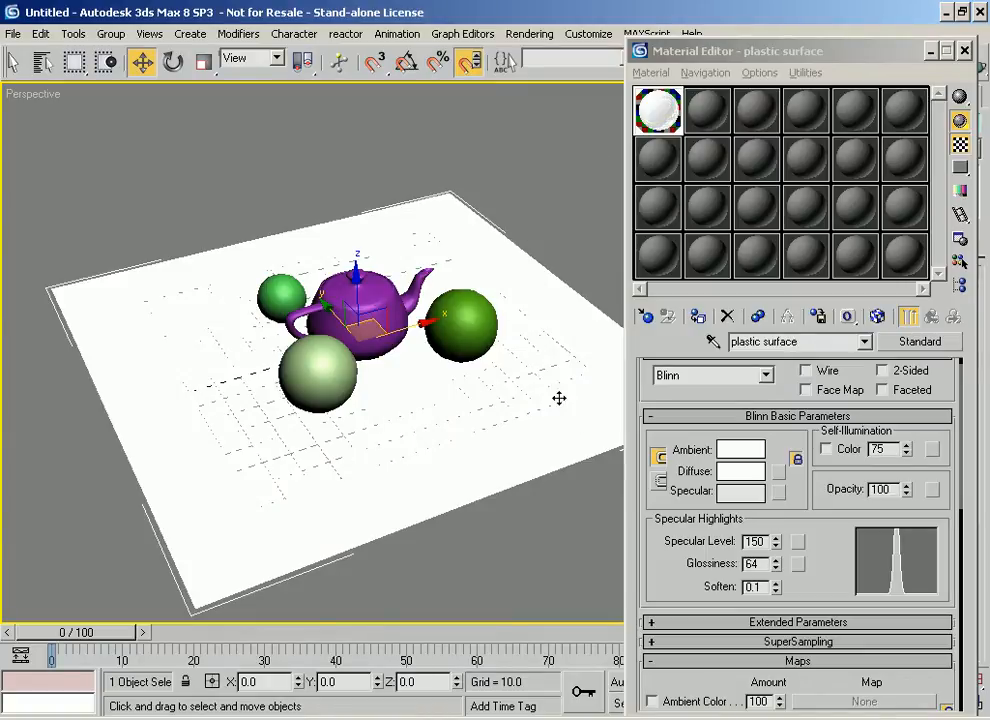
middle_drag(375, 385, 355, 412)
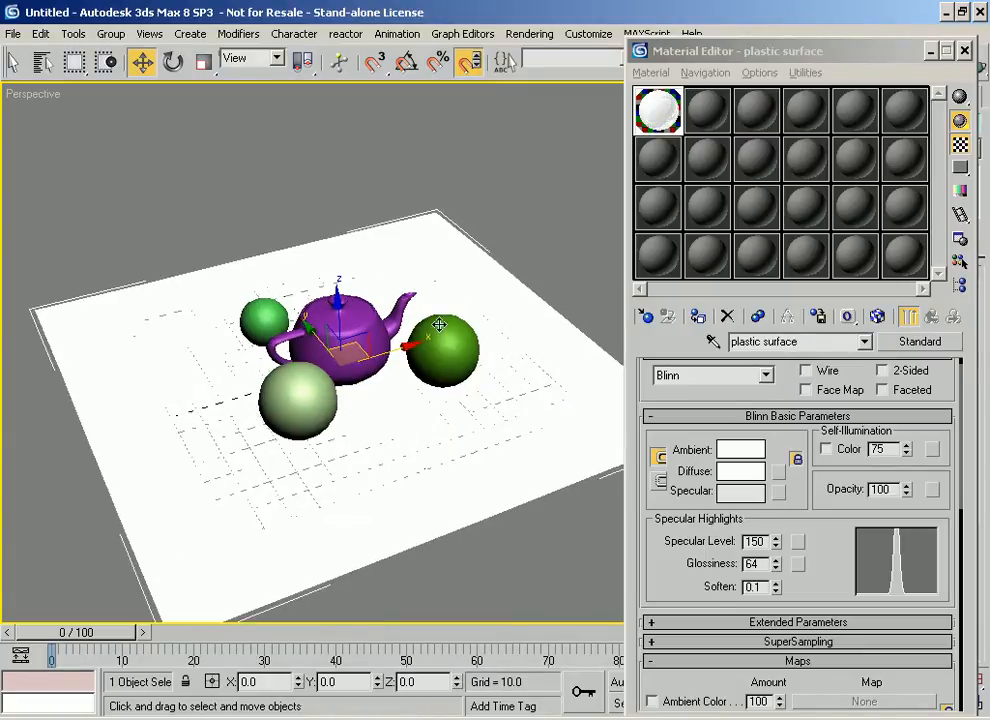
click(697, 113)
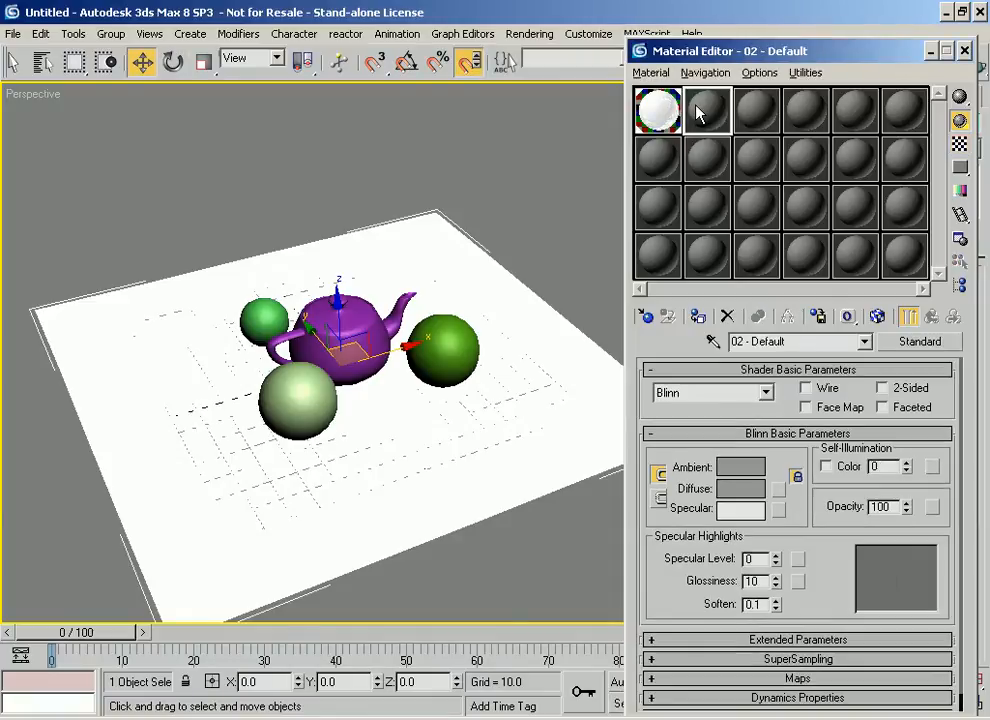
click(668, 132)
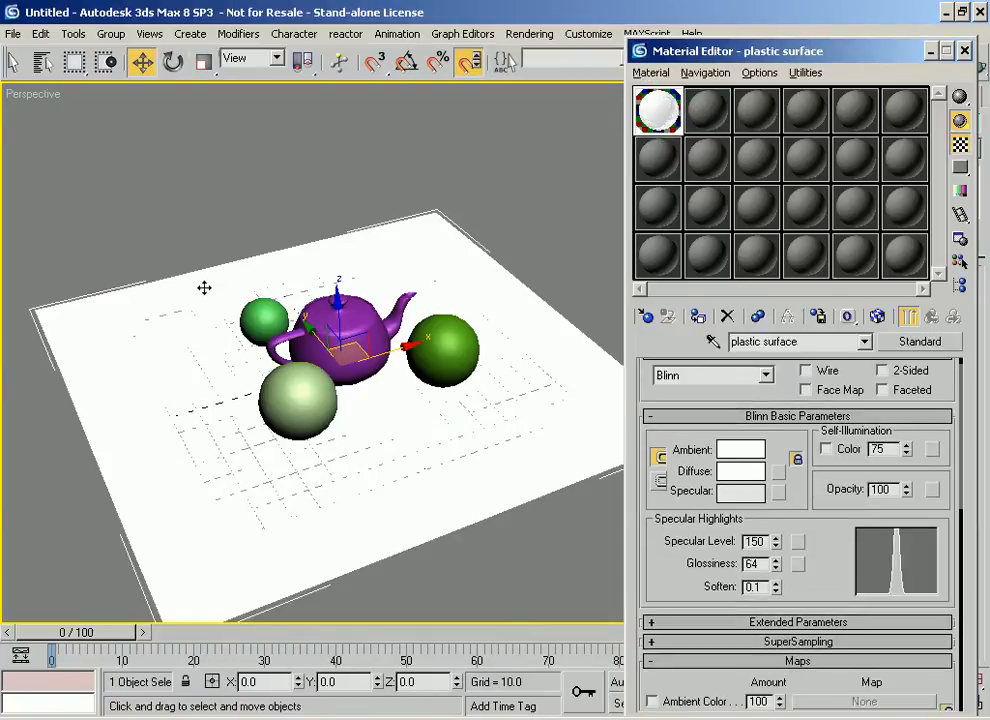
click(704, 124)
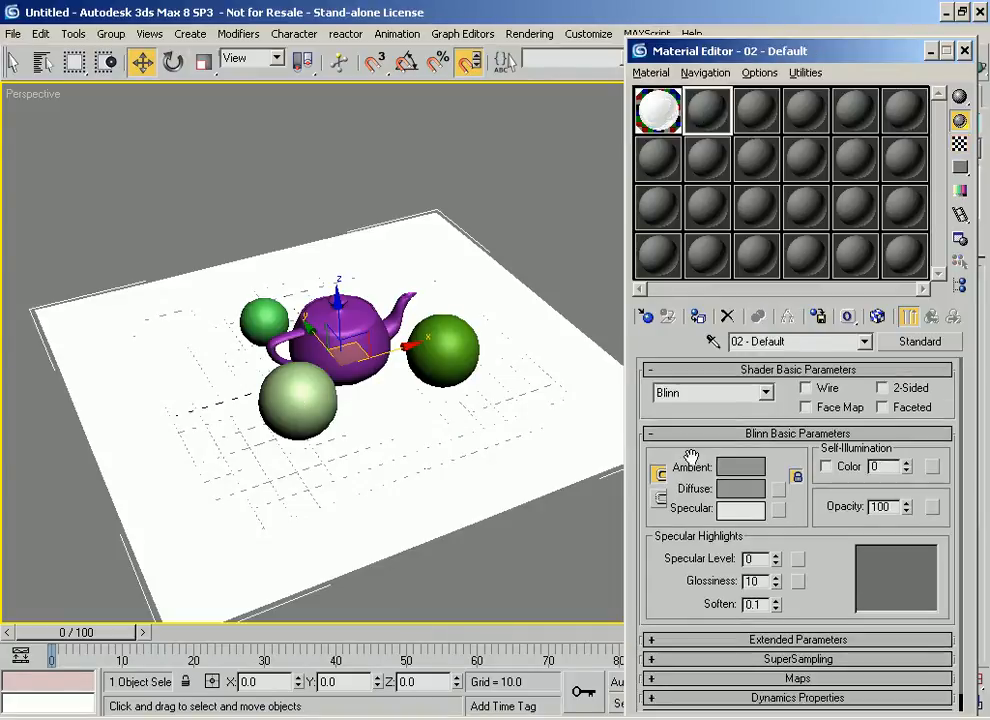
click(767, 395)
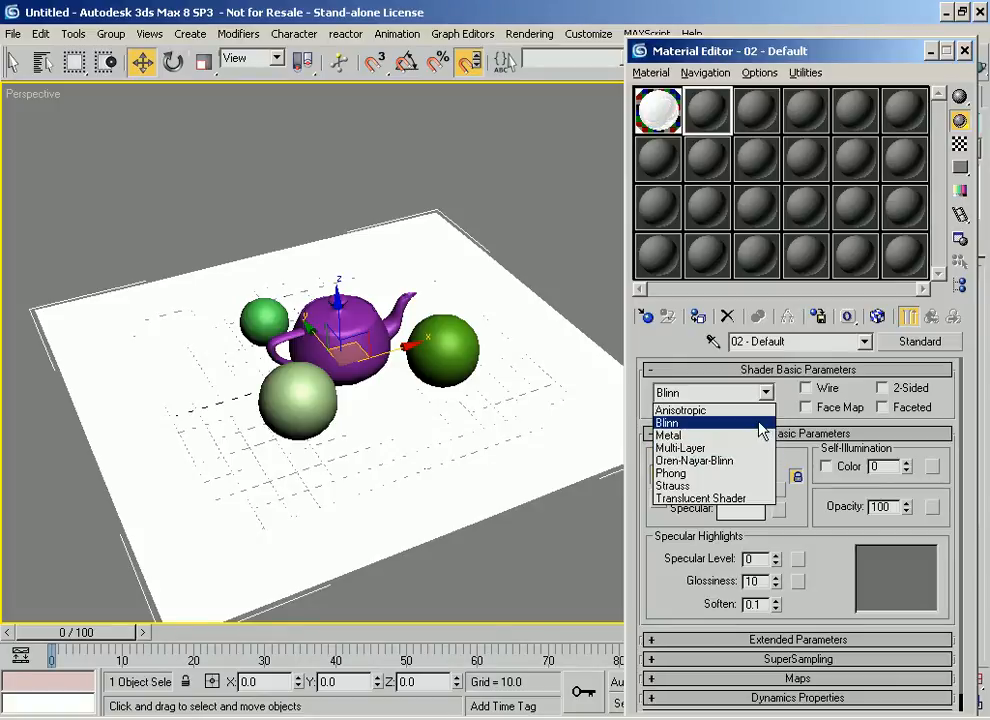
click(707, 449)
click(745, 498)
drag(547, 195, 544, 145)
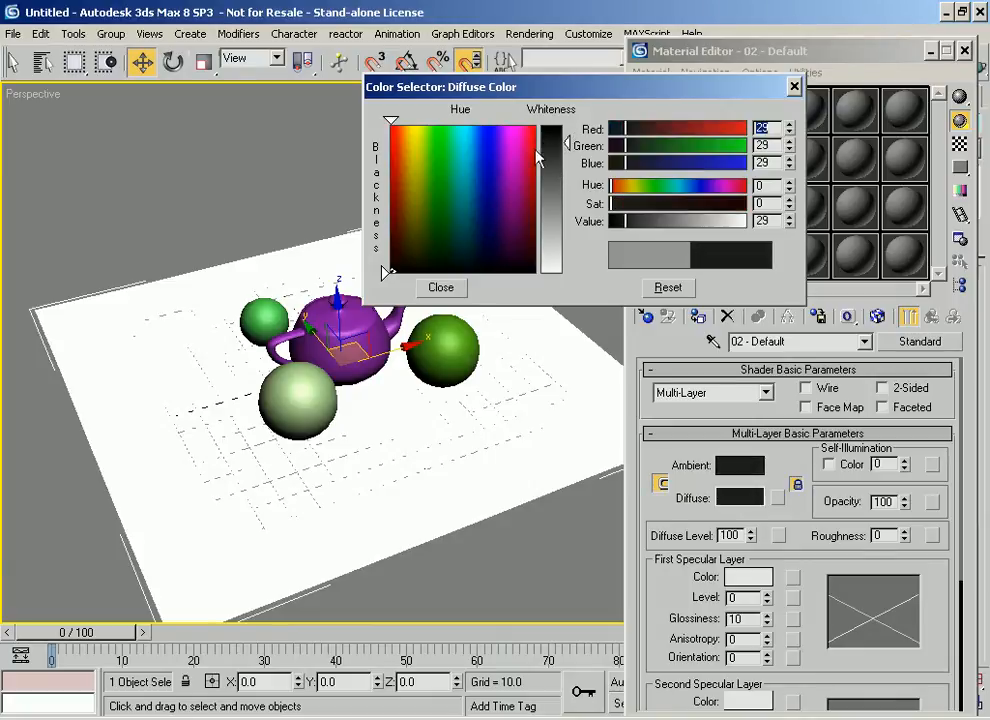
click(423, 286)
Step: Set the black material's first specular layer to level 133 and glossiness 91
scroll(697, 600, down, 2)
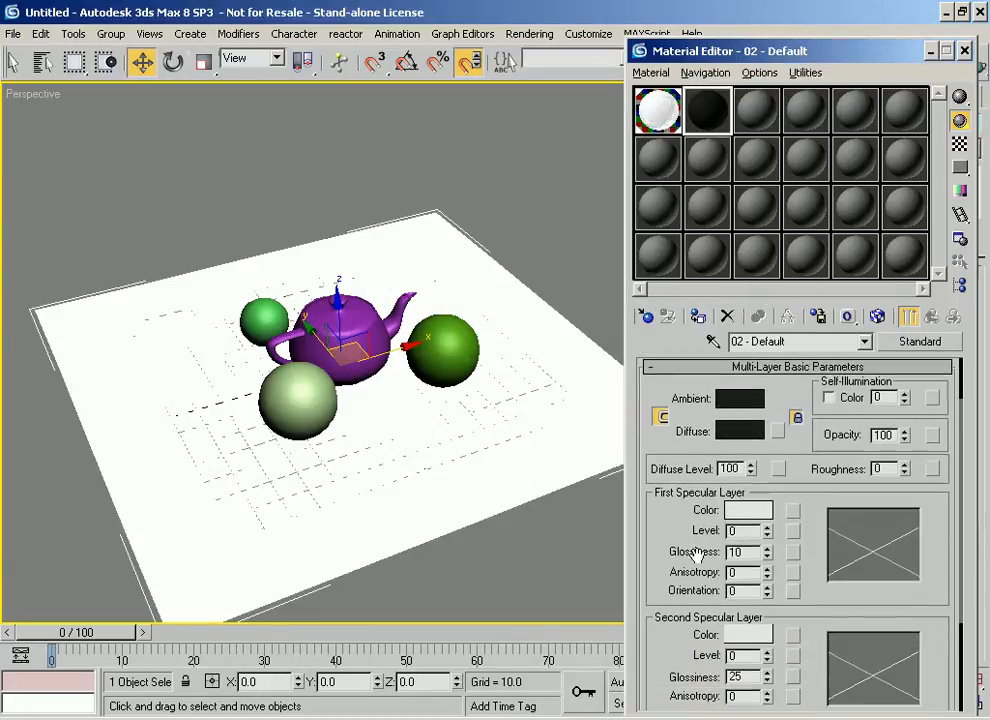
drag(767, 533, 745, 402)
drag(767, 552, 729, 469)
Step: Set the second specular layer to level 27 and glossiness 15, checking the highlights in an enlarged preview
scroll(763, 641, down, 2)
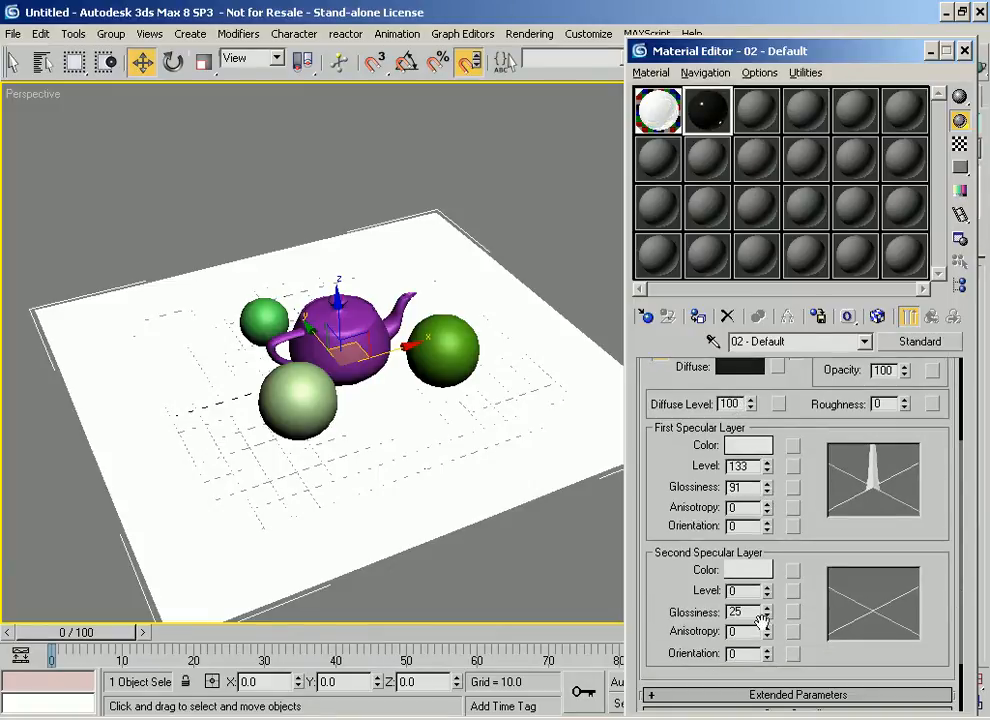
drag(766, 595, 765, 566)
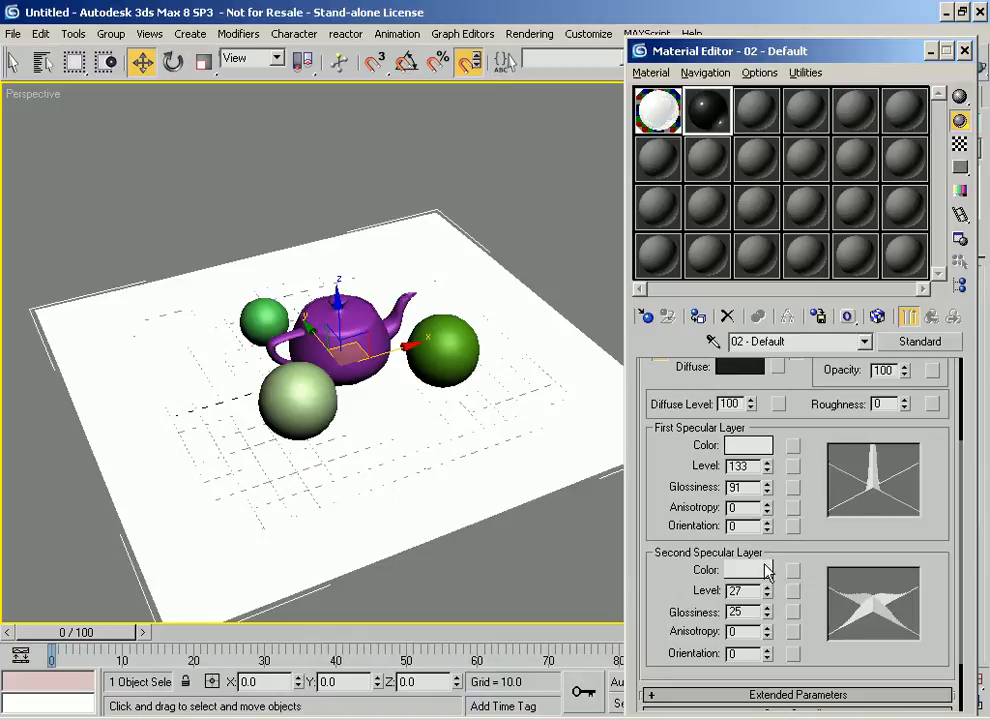
double_click(699, 108)
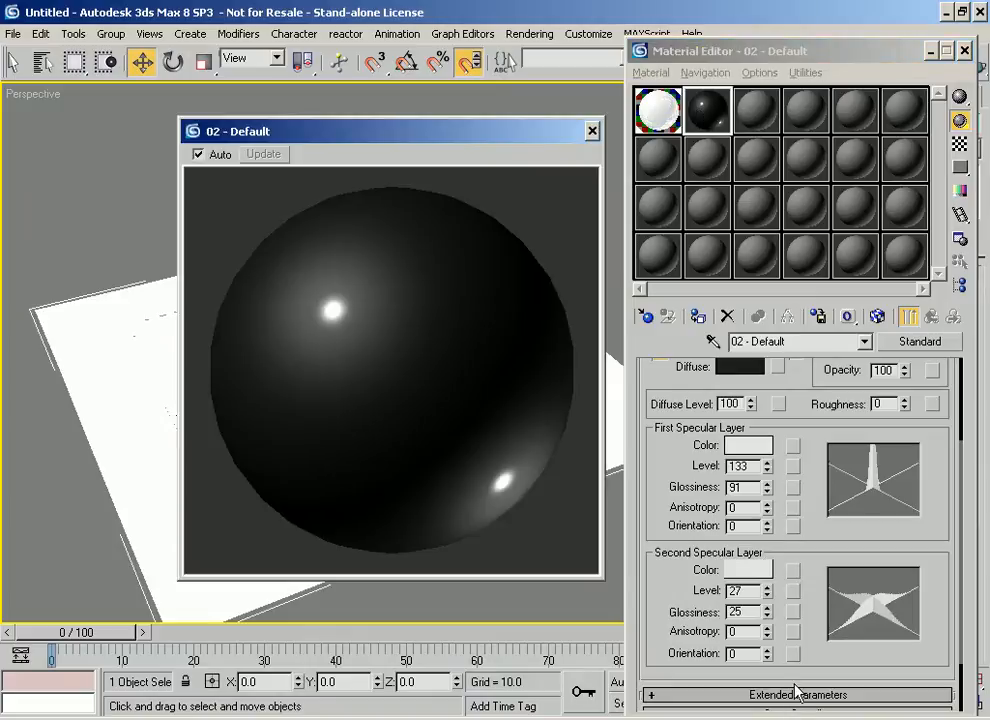
drag(767, 594, 767, 624)
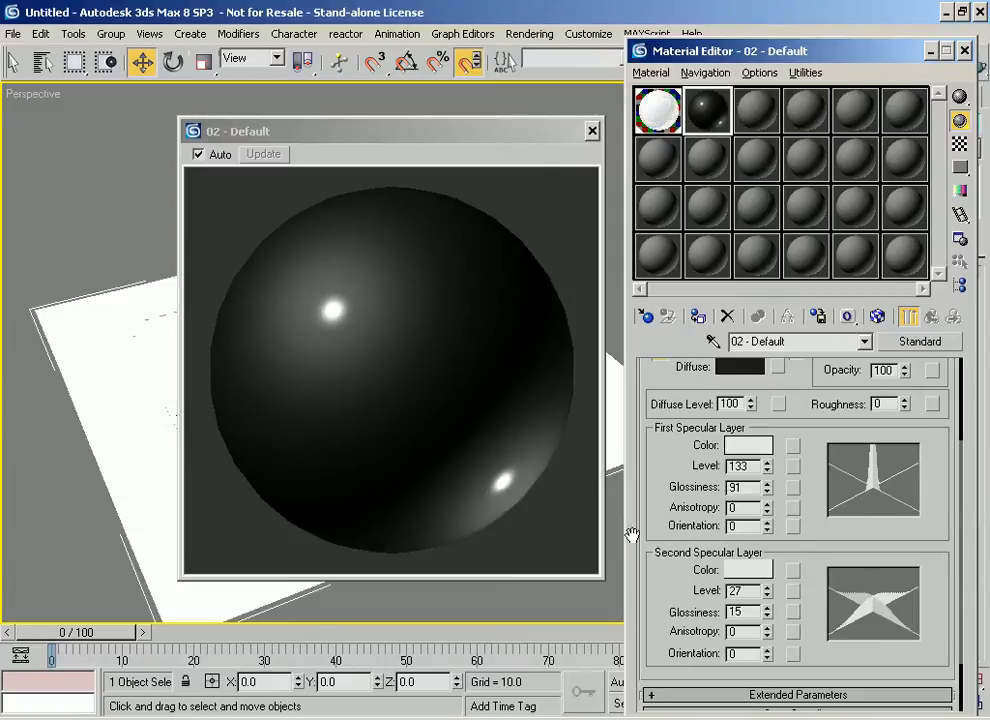
drag(674, 526, 655, 504)
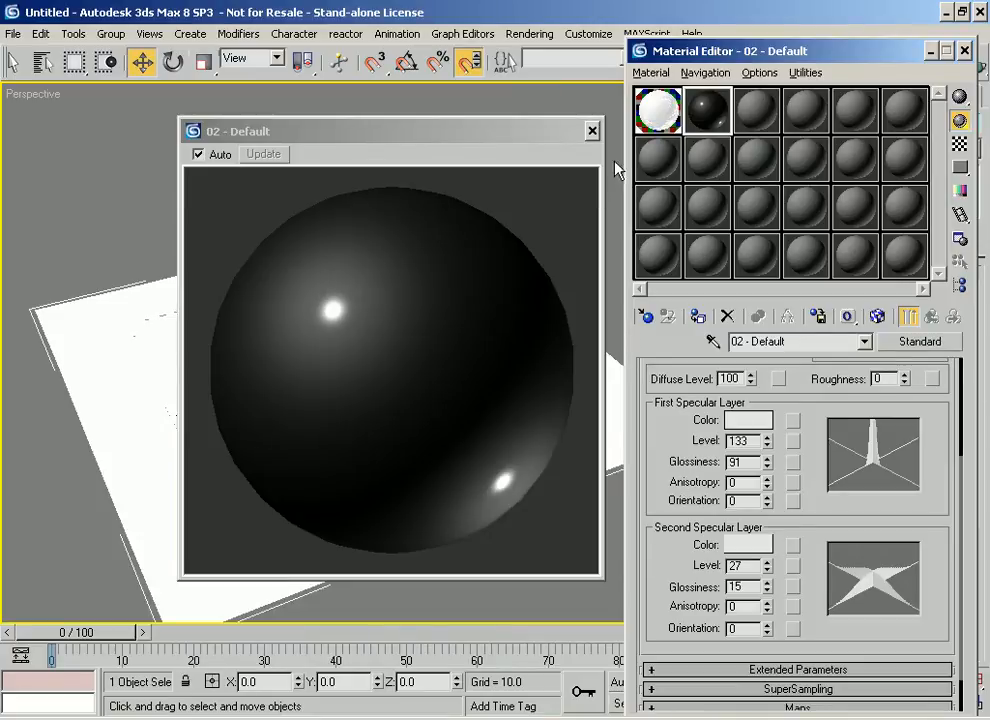
Step: Copy the Falloff reflection map from the "plastic surface" material into the black material's Reflection slot as a copy
click(645, 97)
drag(691, 549, 647, 215)
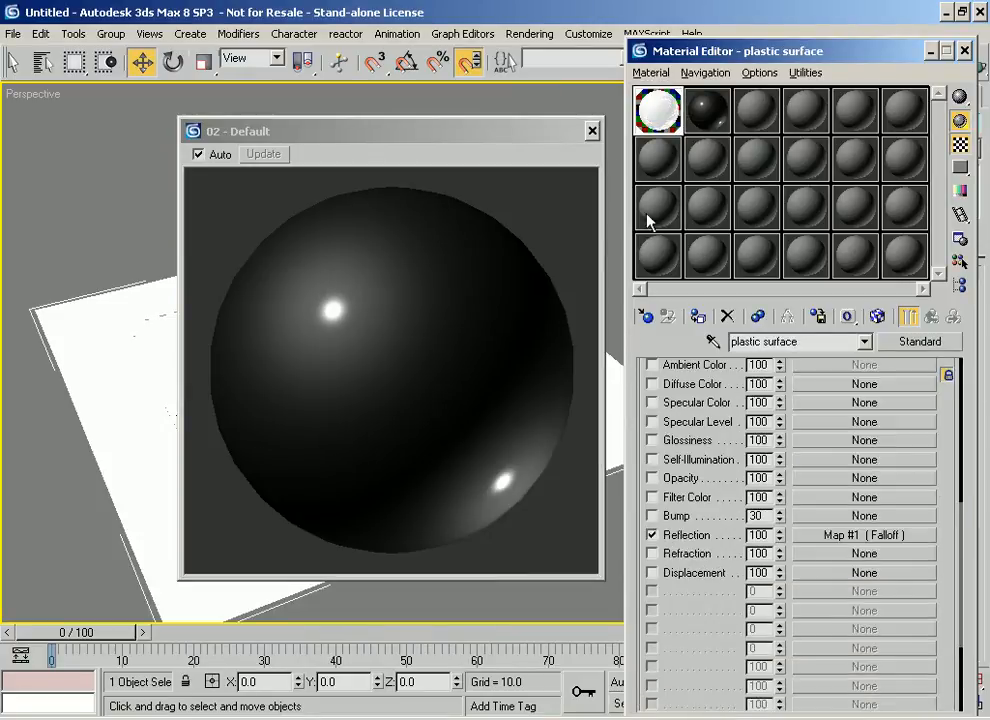
right_click(851, 541)
click(664, 432)
click(705, 112)
scroll(645, 544, down, 3)
click(747, 659)
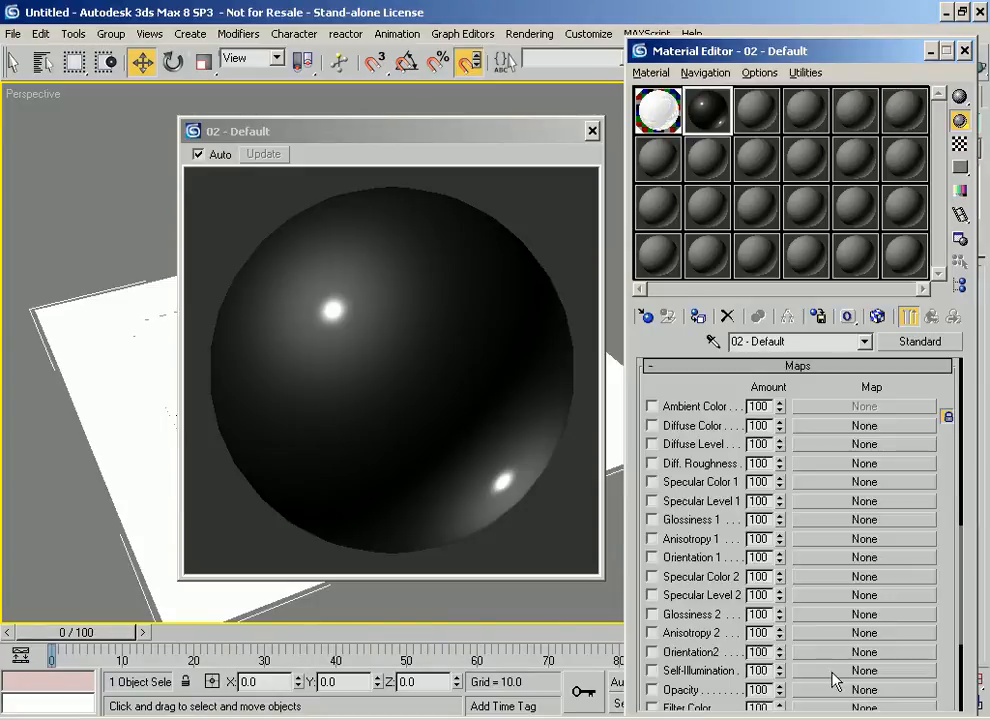
scroll(944, 588, down, 3)
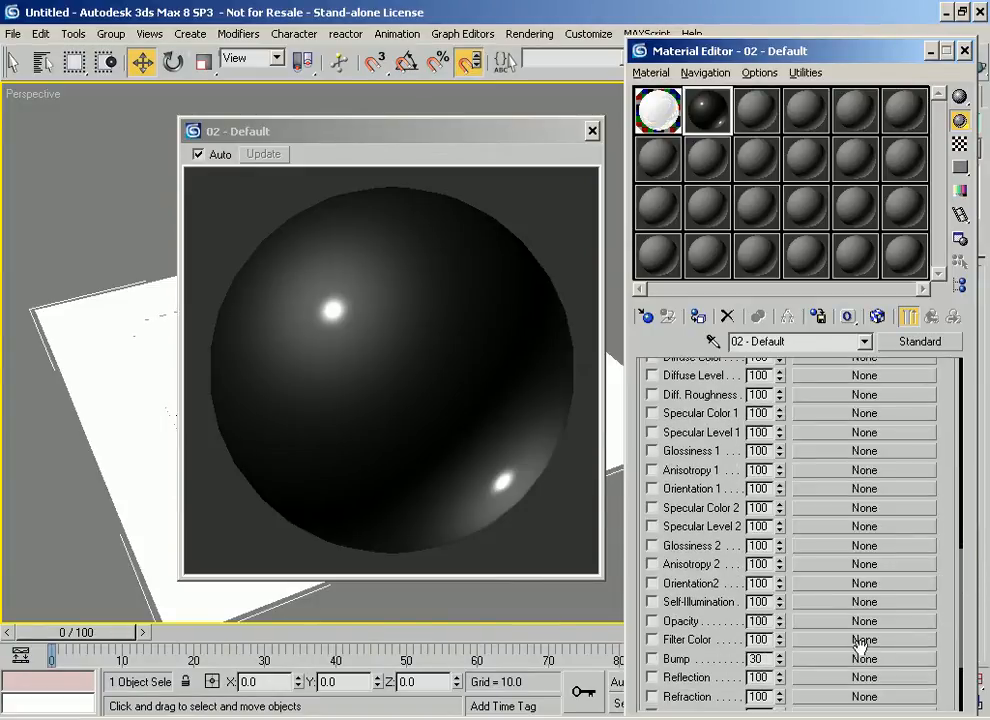
right_click(841, 677)
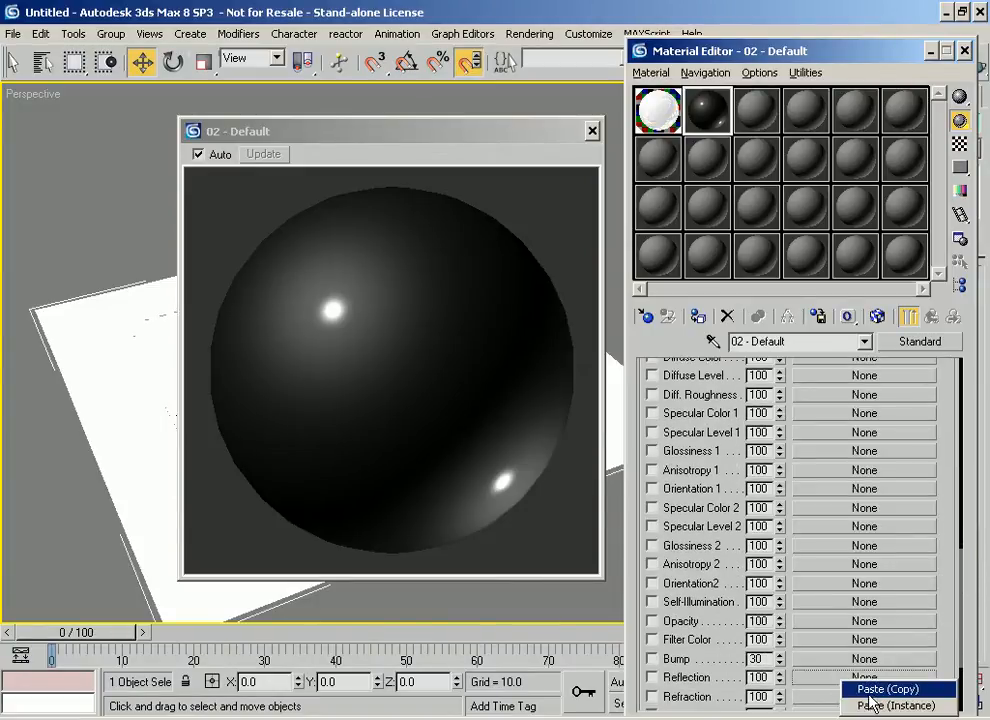
click(860, 689)
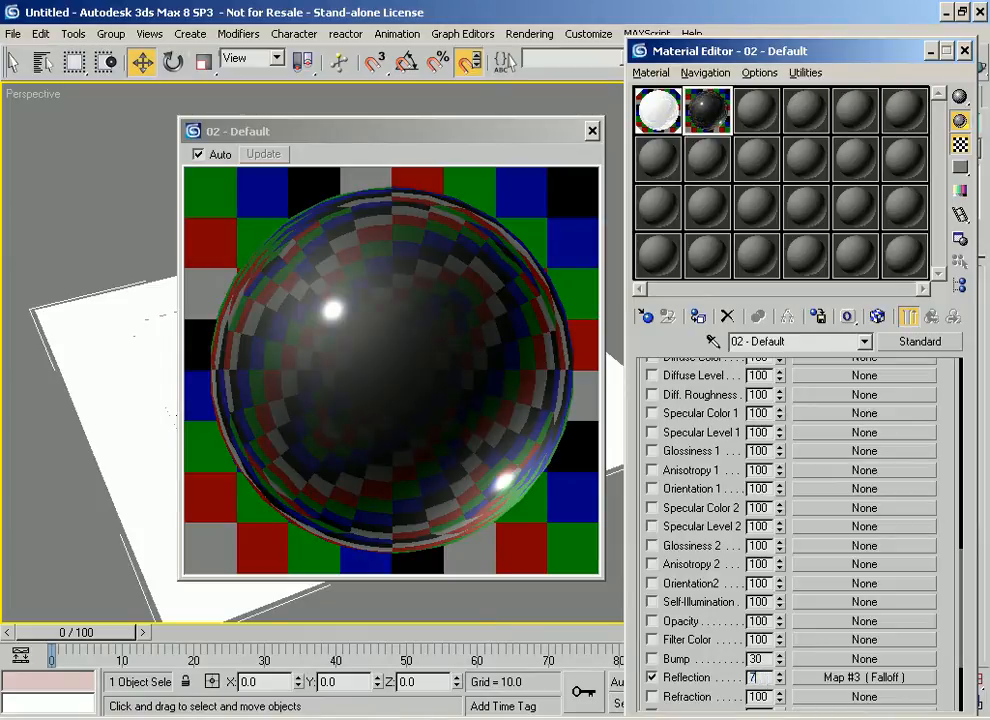
Step: Set the black material's reflection amount to 70 and close the enlarged preview
text(70)
key(Return)
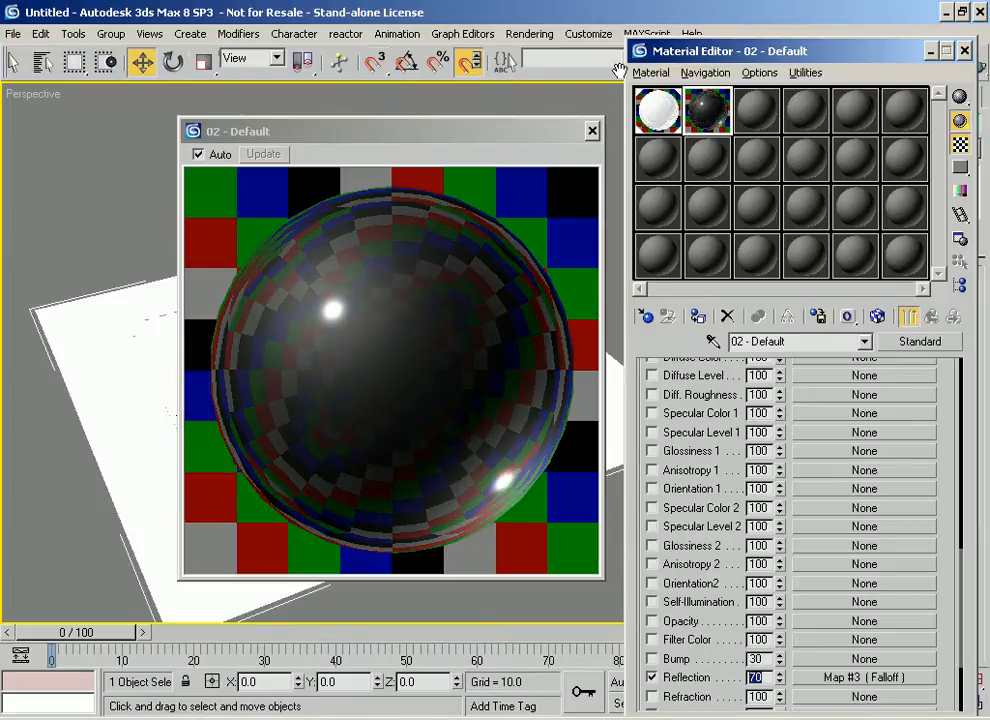
click(592, 131)
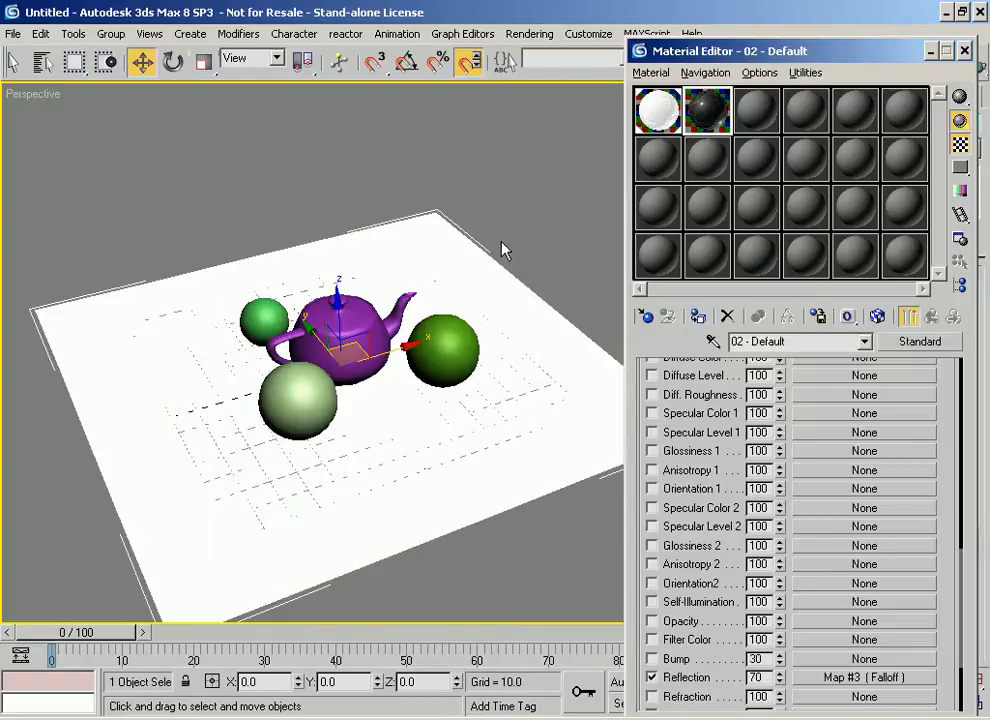
Step: Select the teapot and the three spheres, assign the black material to them and name it "products"
alt+middle_drag(484, 256, 229, 250)
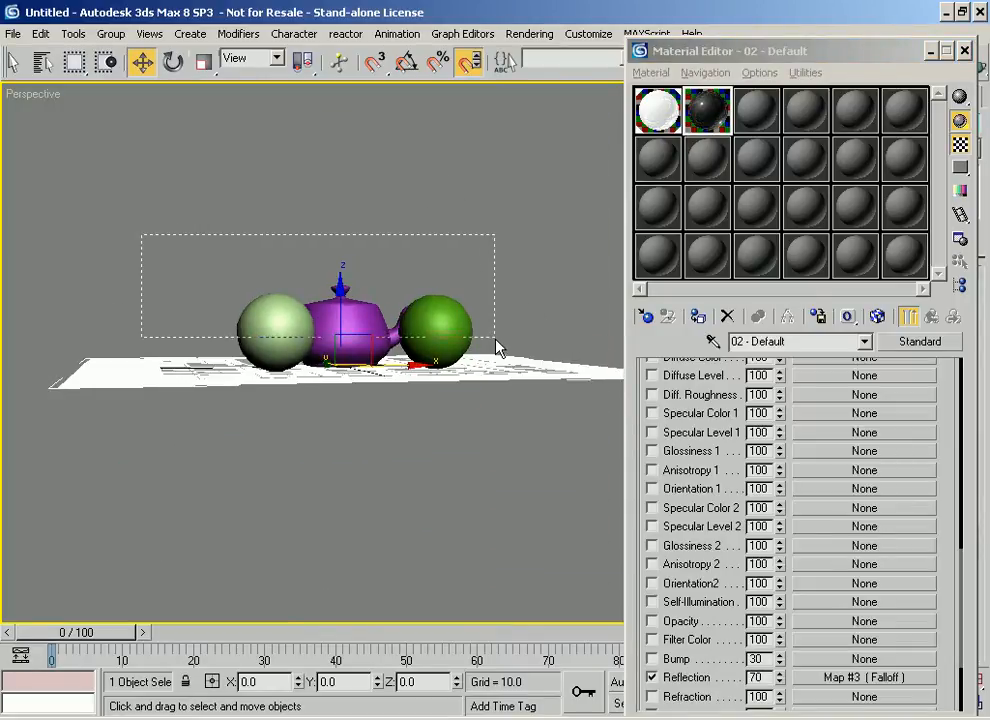
drag(484, 340, 491, 338)
alt+middle_drag(491, 338, 526, 358)
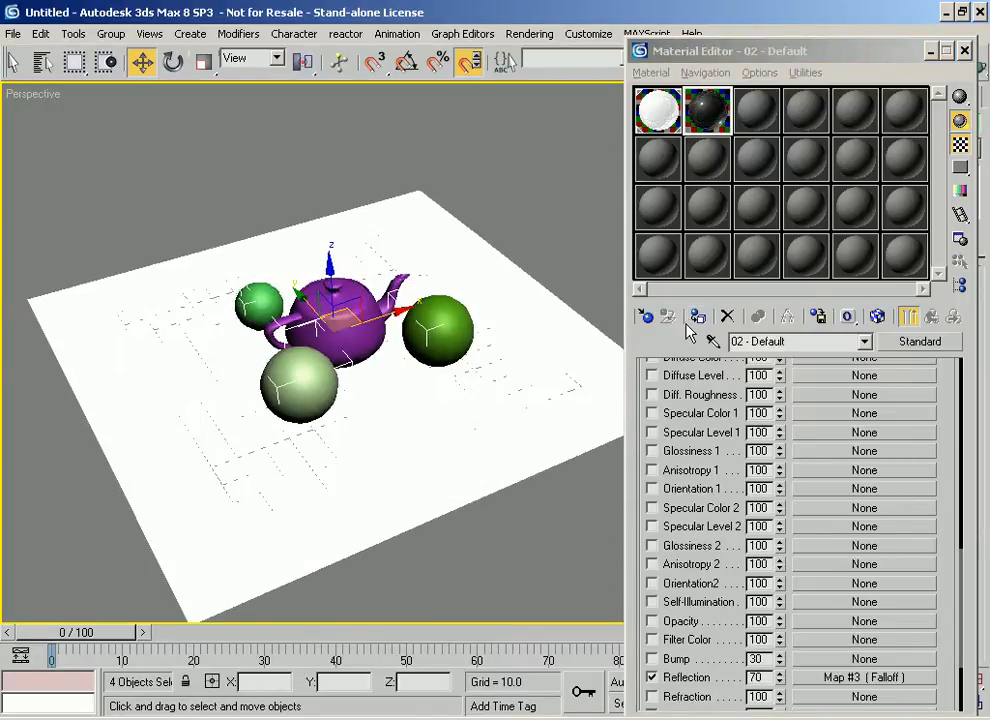
click(698, 316)
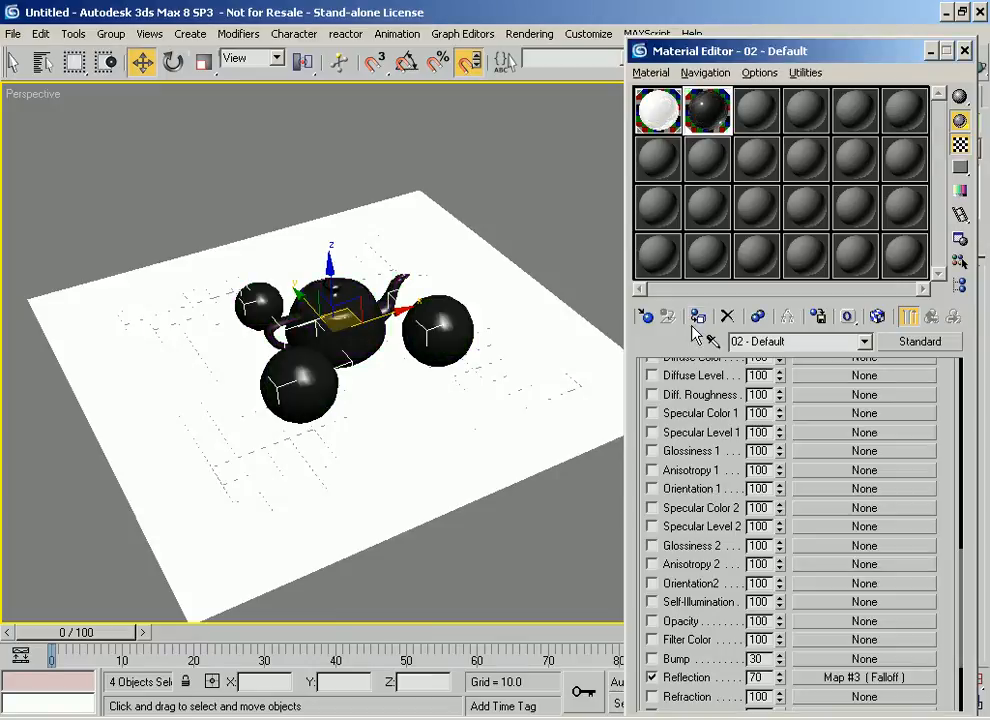
click(789, 341)
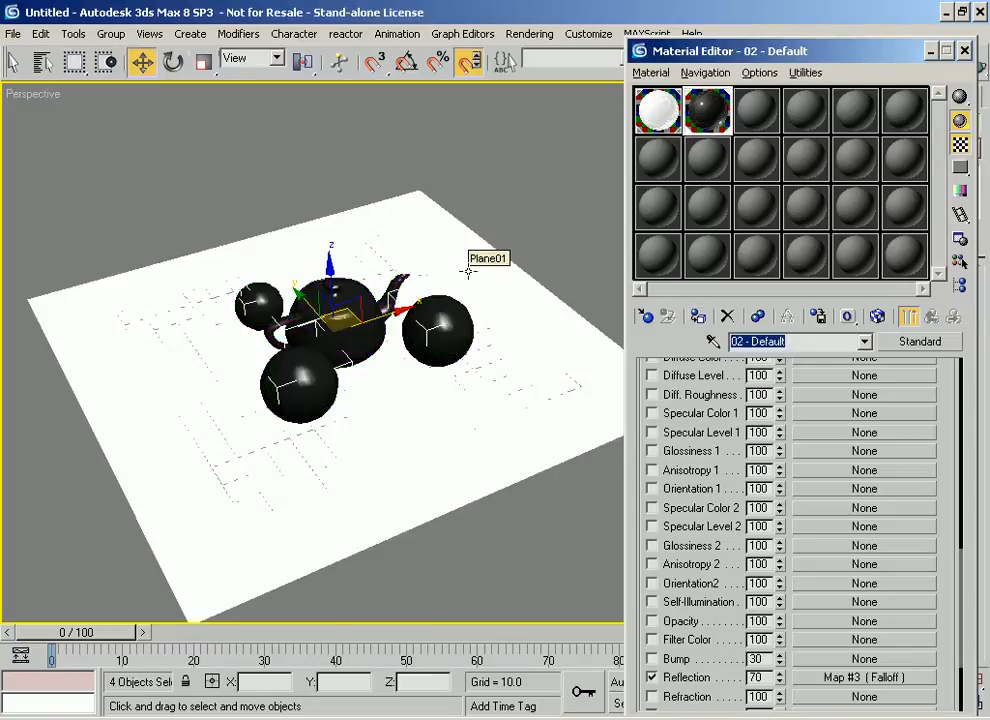
text(products)
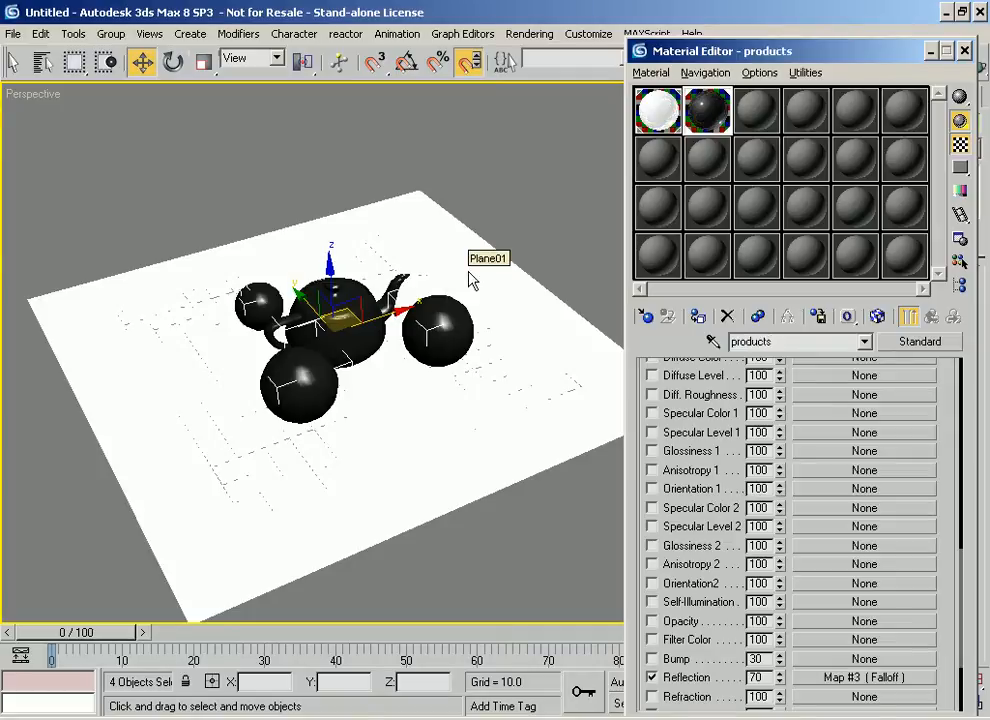
Step: Render the perspective view to check the reflections on the plane, teapot and spheres, and close the rendered frame
middle_drag(408, 279, 416, 255)
drag(736, 49, 601, 24)
click(975, 66)
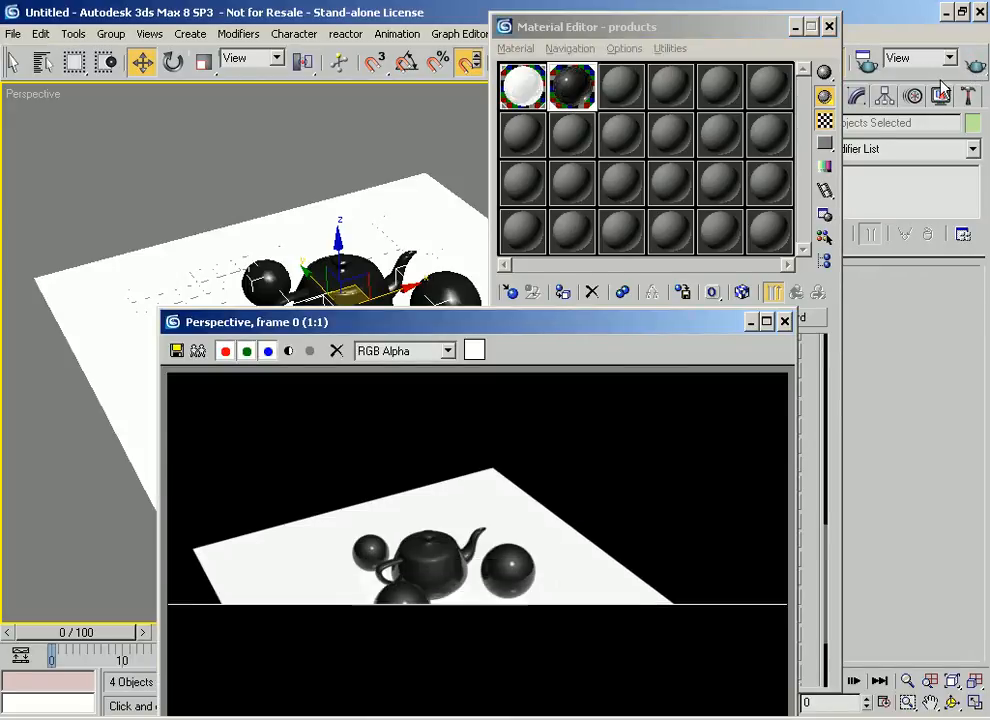
drag(433, 330, 576, 202)
middle_drag(250, 313, 221, 318)
scroll(151, 301, up, 3)
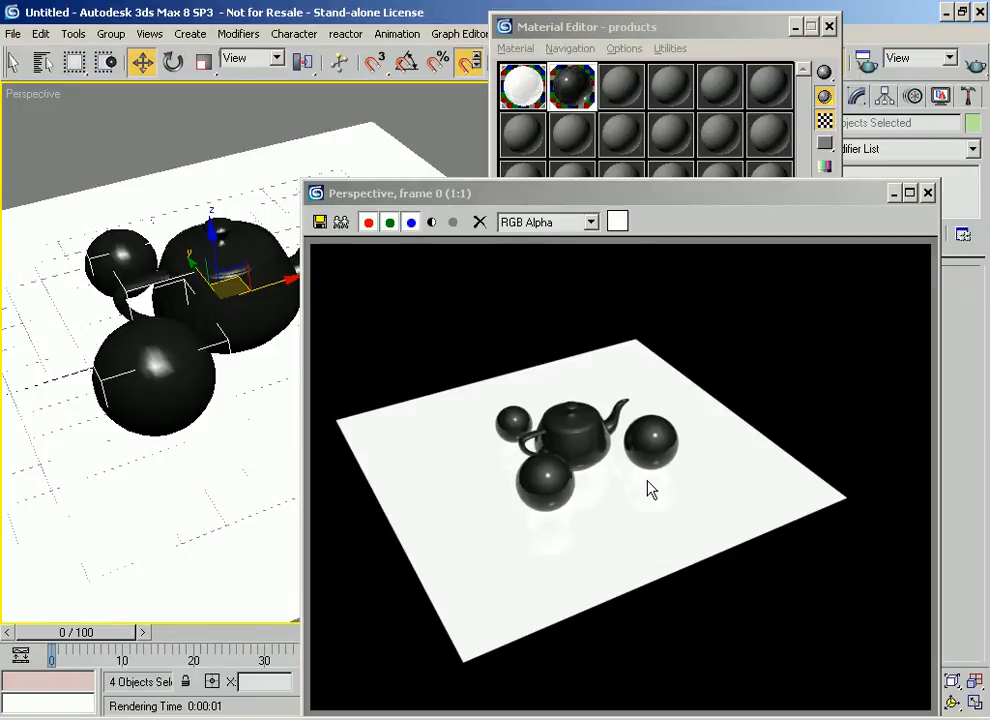
click(928, 193)
Step: Minimize the Material Editor and show the scene in a wireframe front view
click(797, 26)
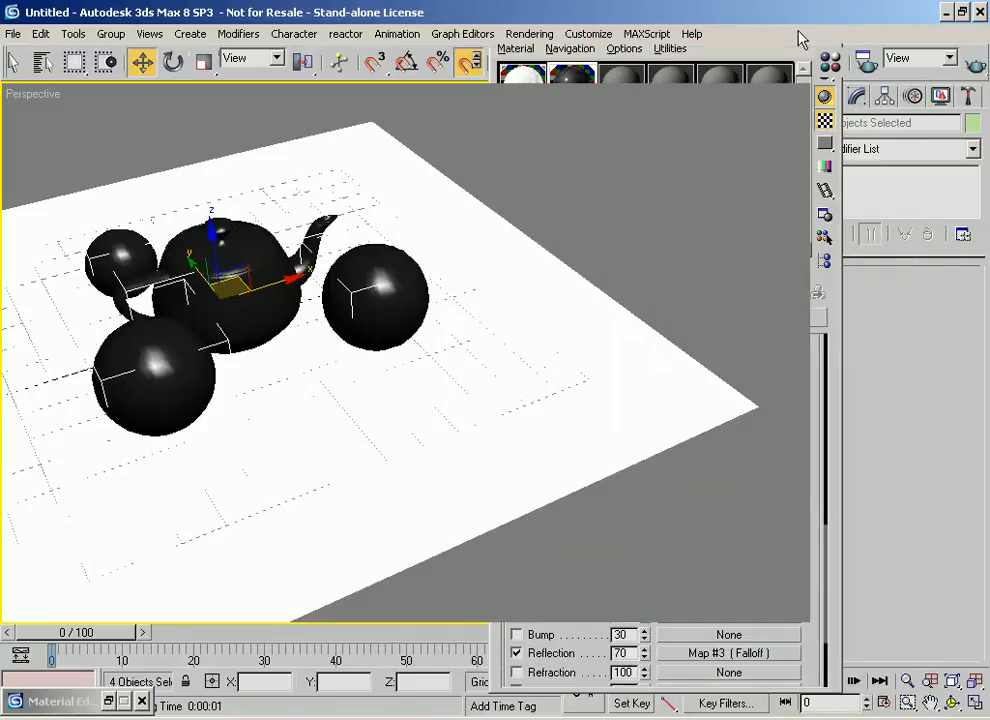
key(f)
middle_drag(266, 347, 305, 424)
key(shift+z)
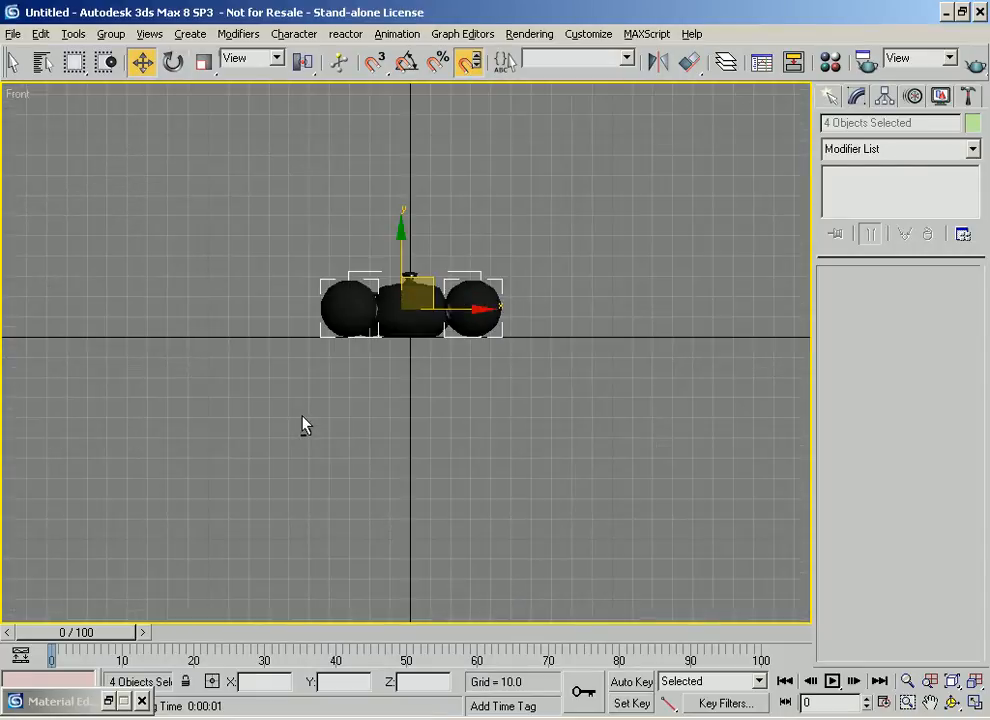
key(F3)
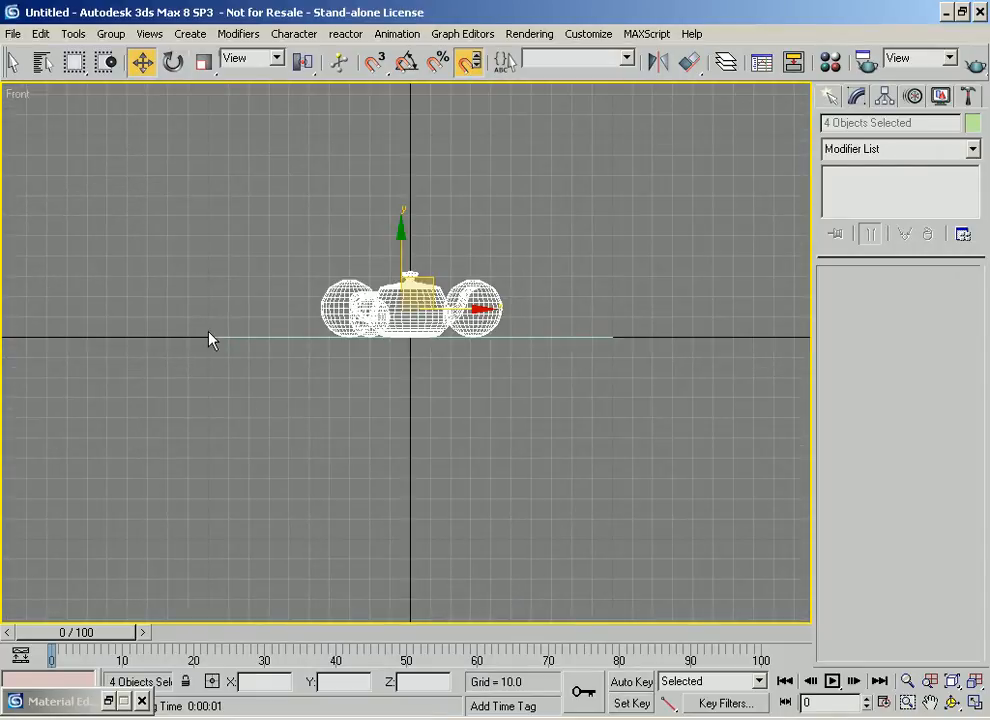
Step: Select the plane and set its length and width to 500
click(605, 337)
alt+middle_drag(570, 361, 570, 385)
key(shift+z)
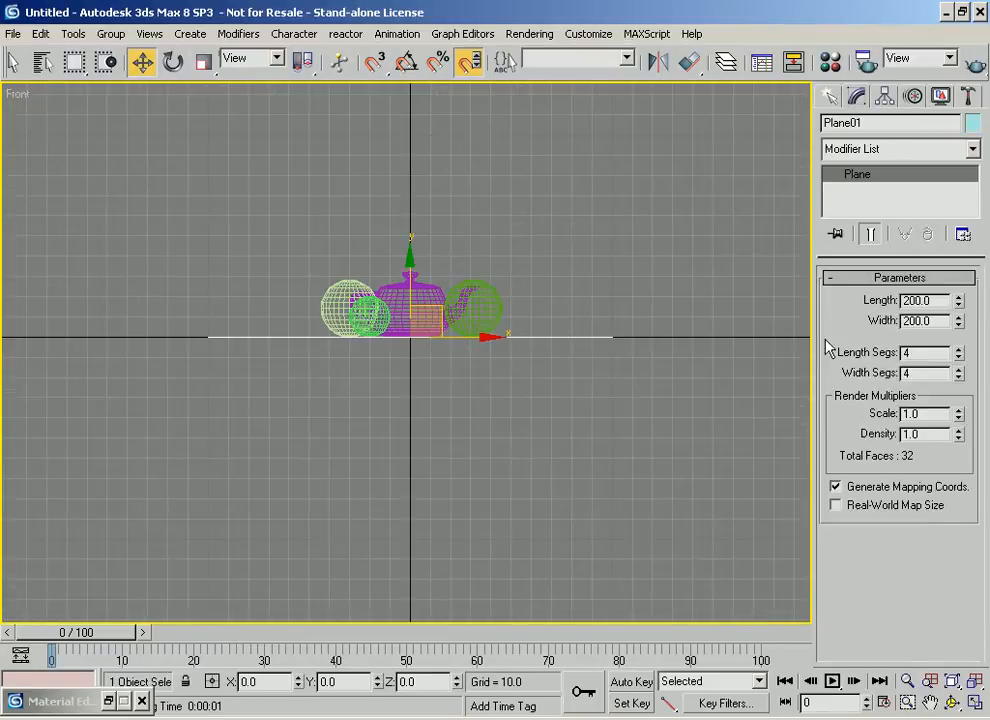
key(Tab)
text(5)
key(Return)
alt+middle_drag(340, 280, 413, 362)
key(shift+z)
scroll(413, 362, down, 1)
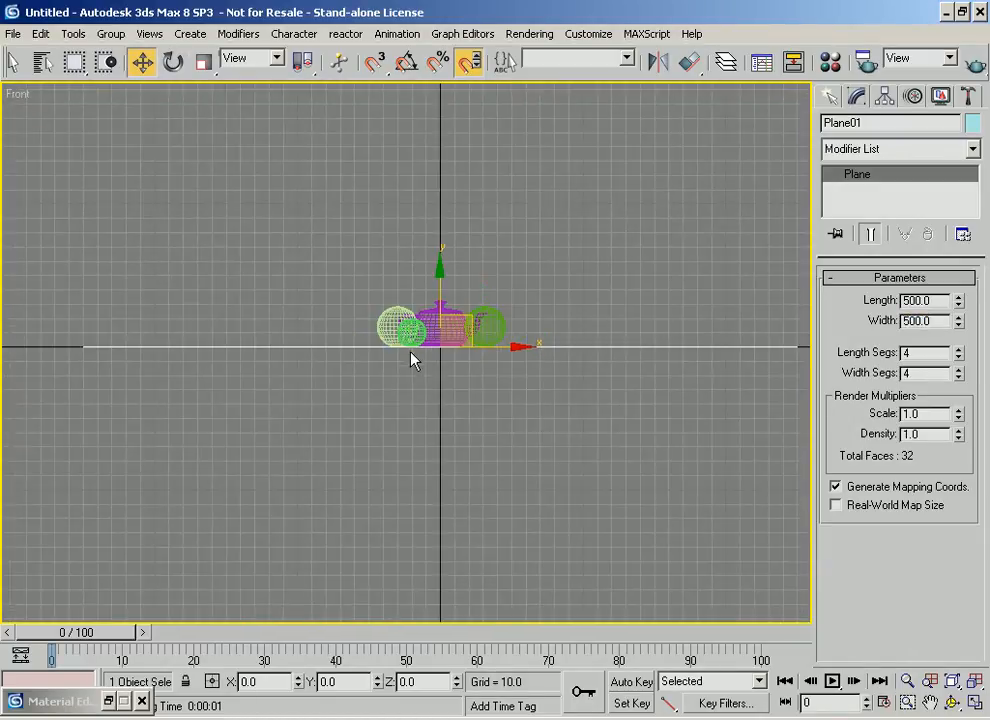
Step: Create a standard target direct light 210 units straight below the plane, snapped to grid and aimed at its centre, named Direct Uplighter01
click(831, 100)
click(877, 129)
middle_drag(342, 342, 324, 294)
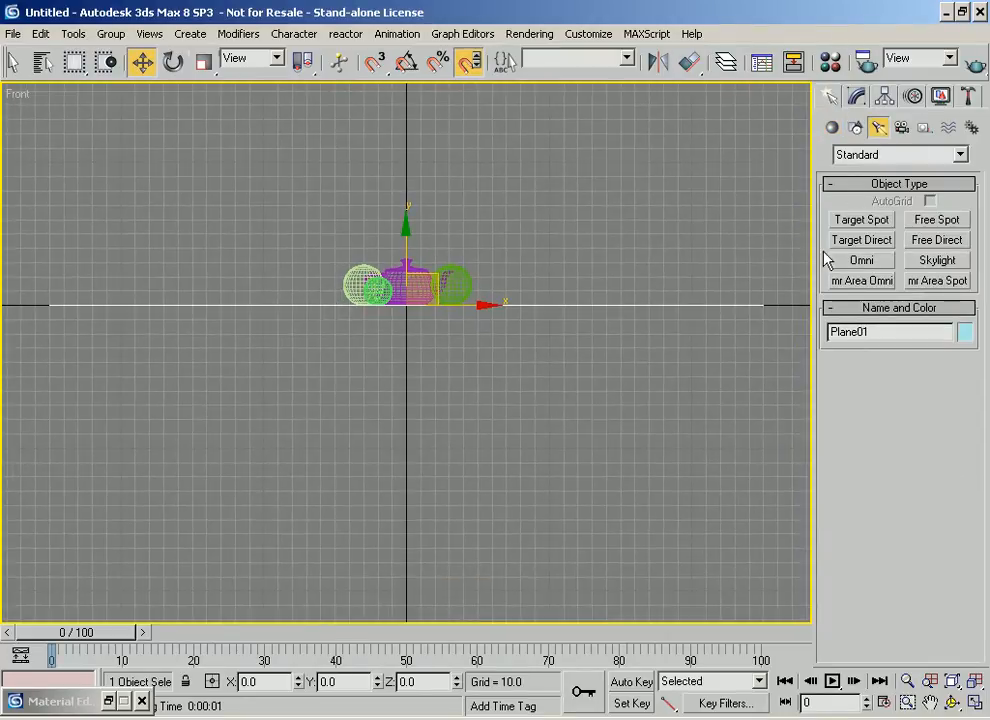
click(857, 248)
middle_drag(619, 393, 438, 450)
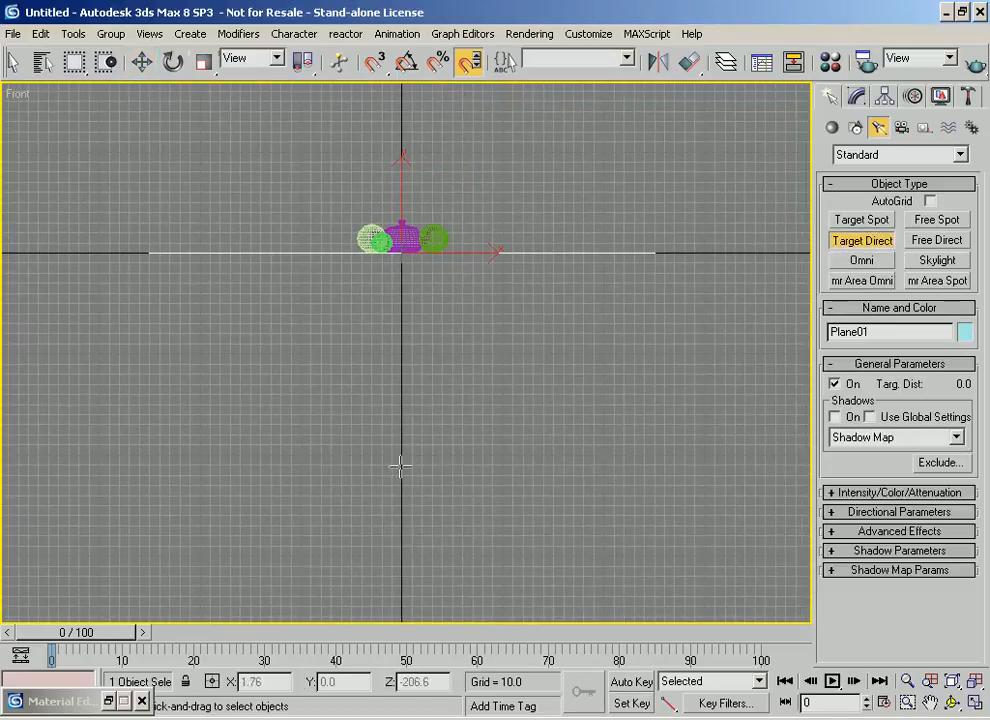
key(s)
drag(400, 465, 400, 253)
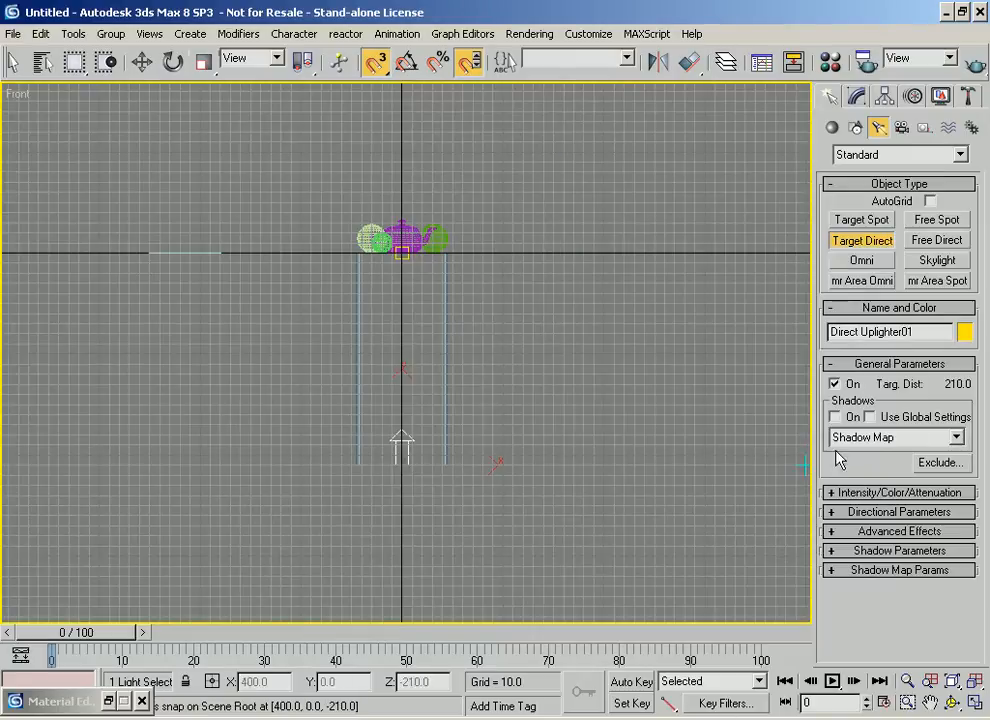
Step: Widen the command panel area and move the uplighter vertically to Z -200 with grid snapping
drag(811, 457, 714, 464)
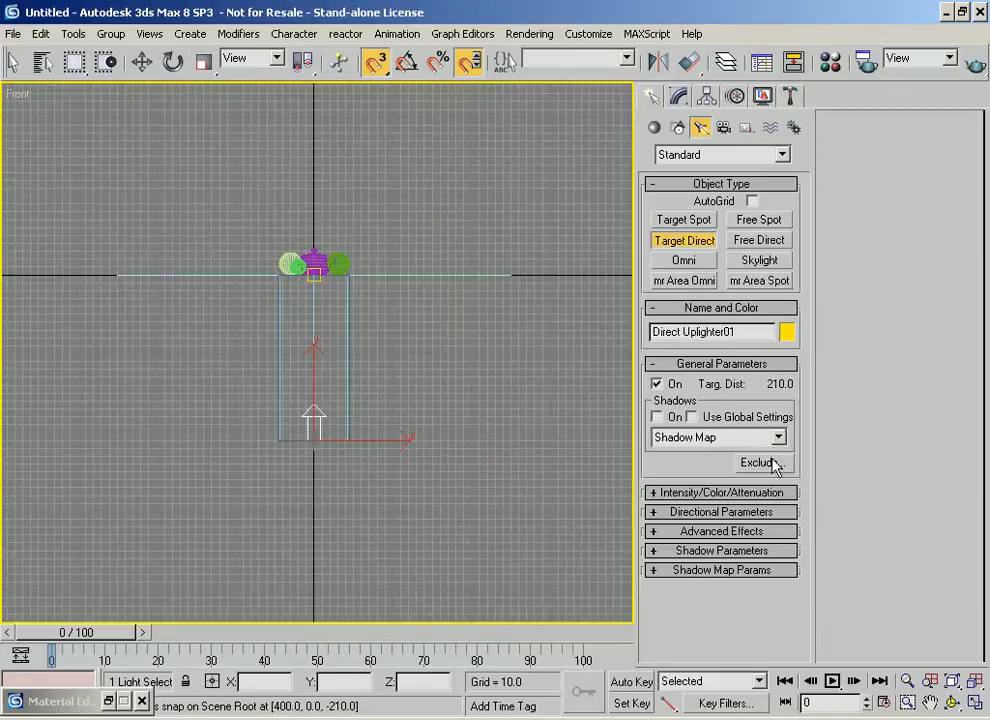
middle_drag(346, 372, 357, 374)
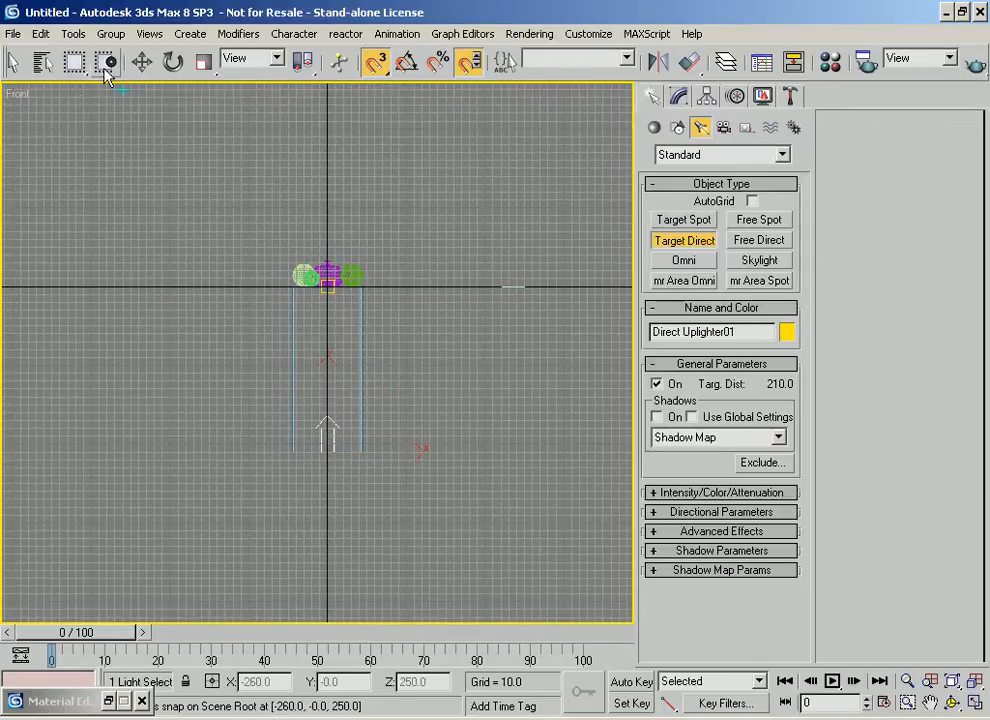
middle_drag(260, 393, 305, 411)
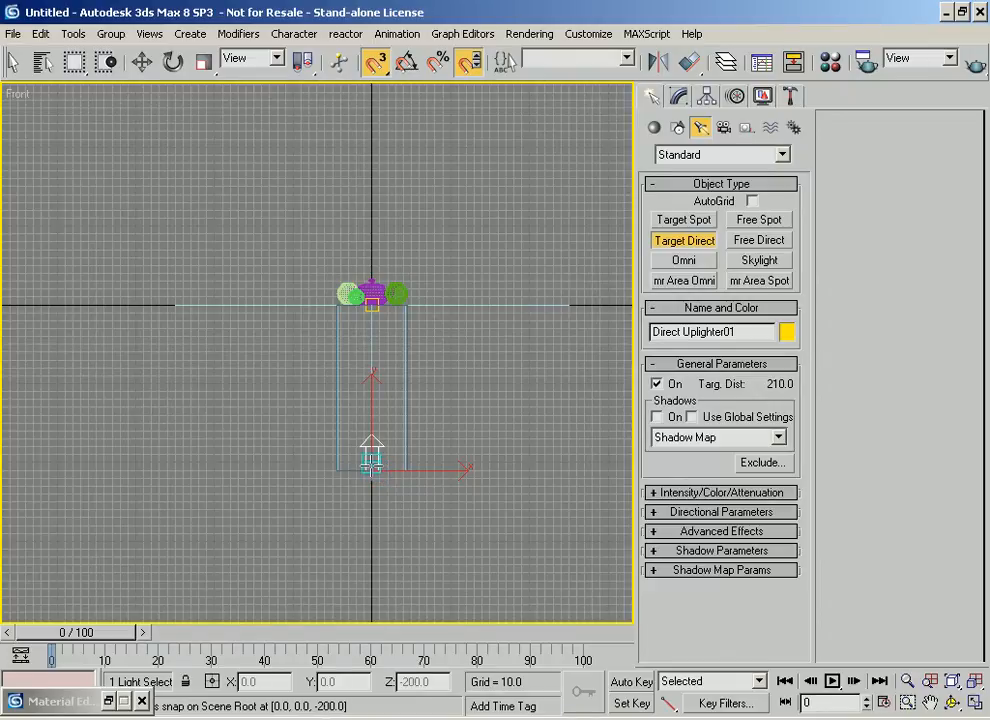
click(139, 71)
middle_drag(230, 292, 254, 274)
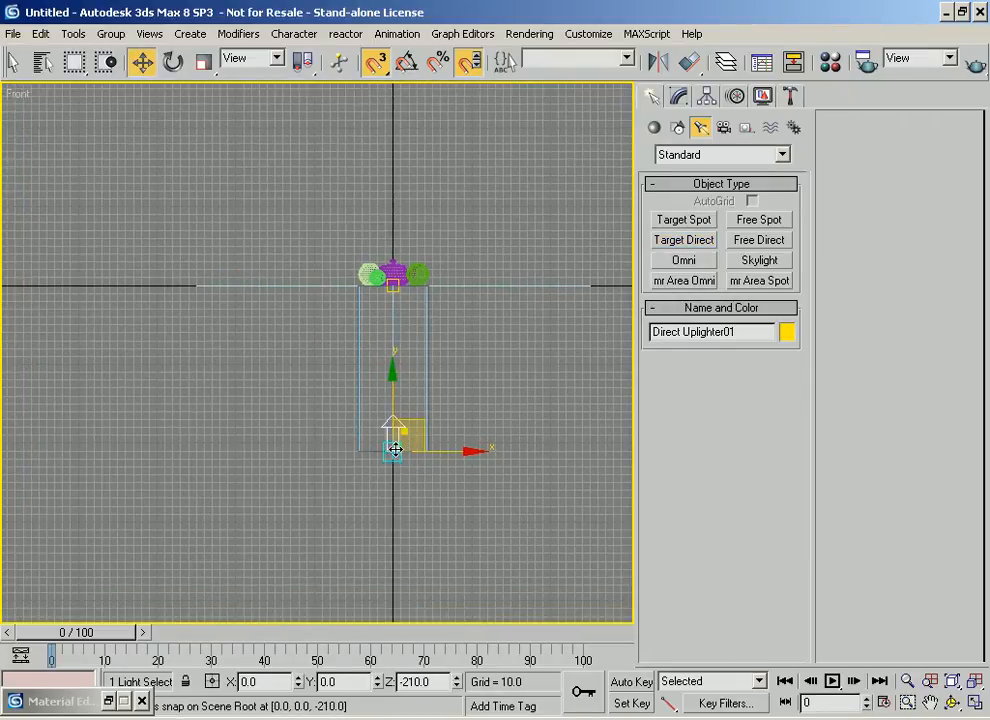
drag(394, 449, 336, 397)
right_click(336, 397)
scroll(350, 400, up, 5)
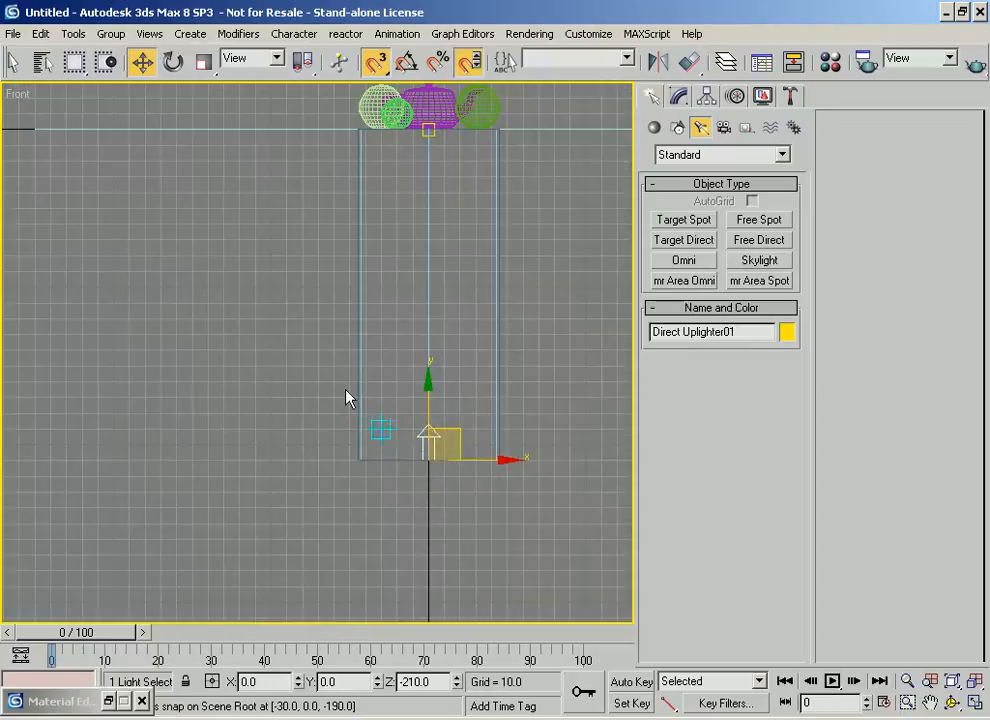
middle_drag(436, 463, 420, 452)
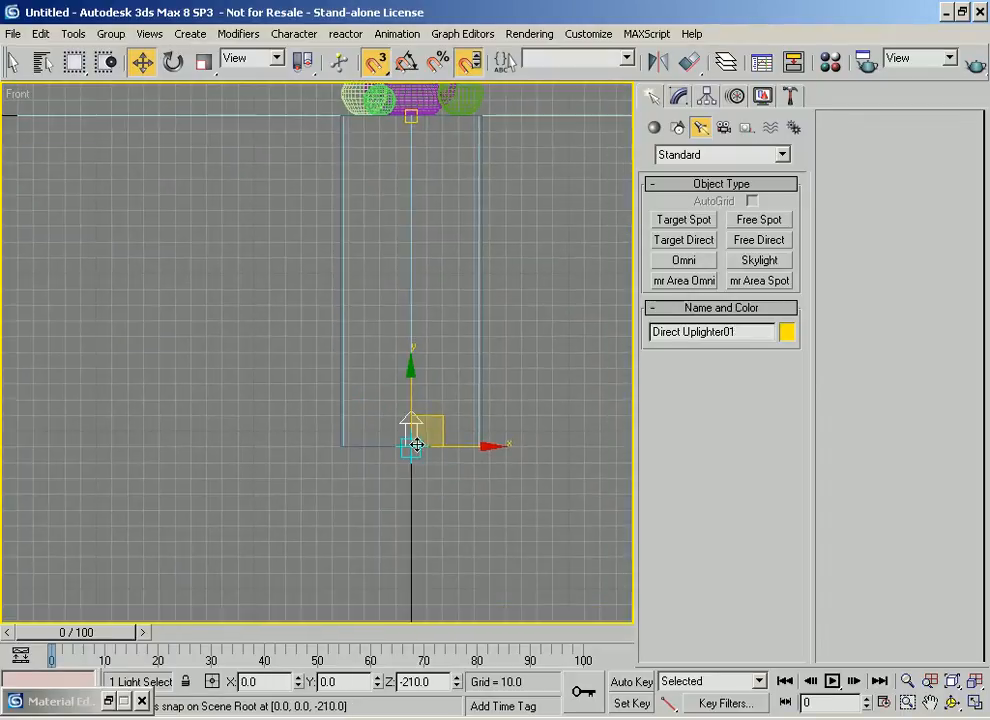
drag(413, 444, 413, 430)
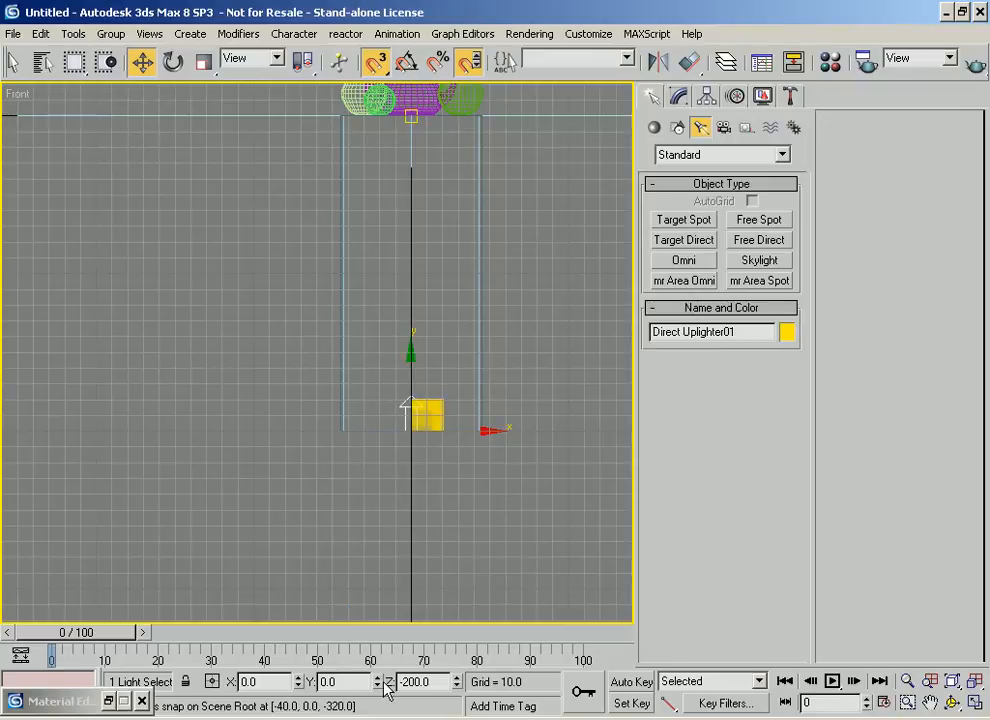
Step: Clone the uplighter as one instance placed at X -200, Z 0, level with the plane
scroll(332, 246, down, 3)
middle_drag(365, 270, 367, 331)
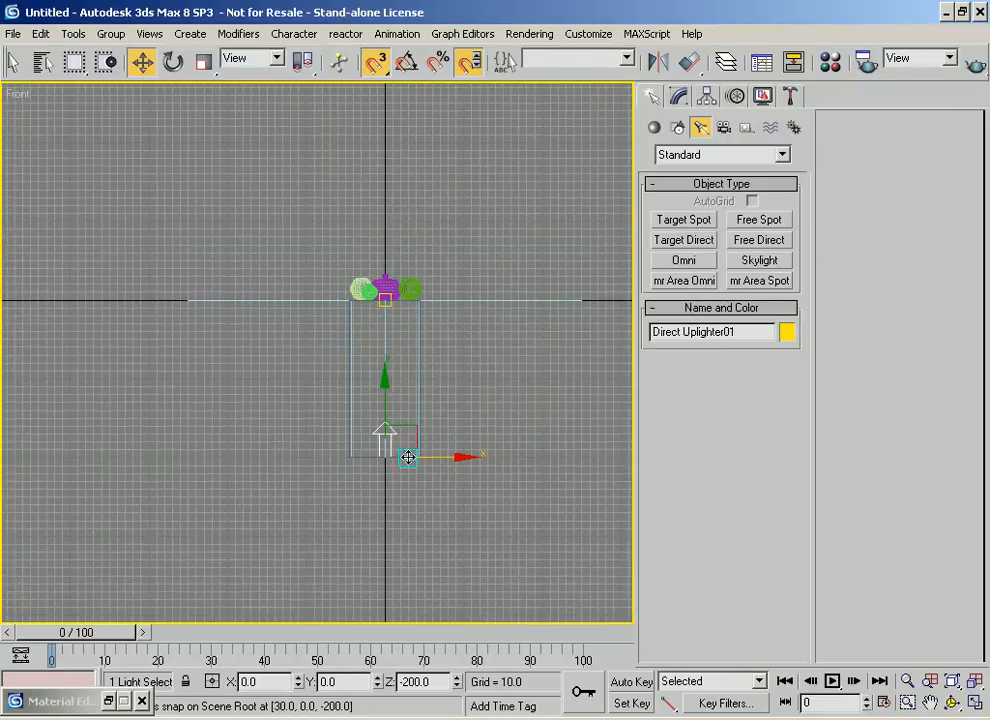
mouse_move(390, 450)
shift+mouse_down()
mouse_move(223, 354)
mouse_move(219, 293)
mouse_move(227, 294)
shift+mouse_up()
click(444, 329)
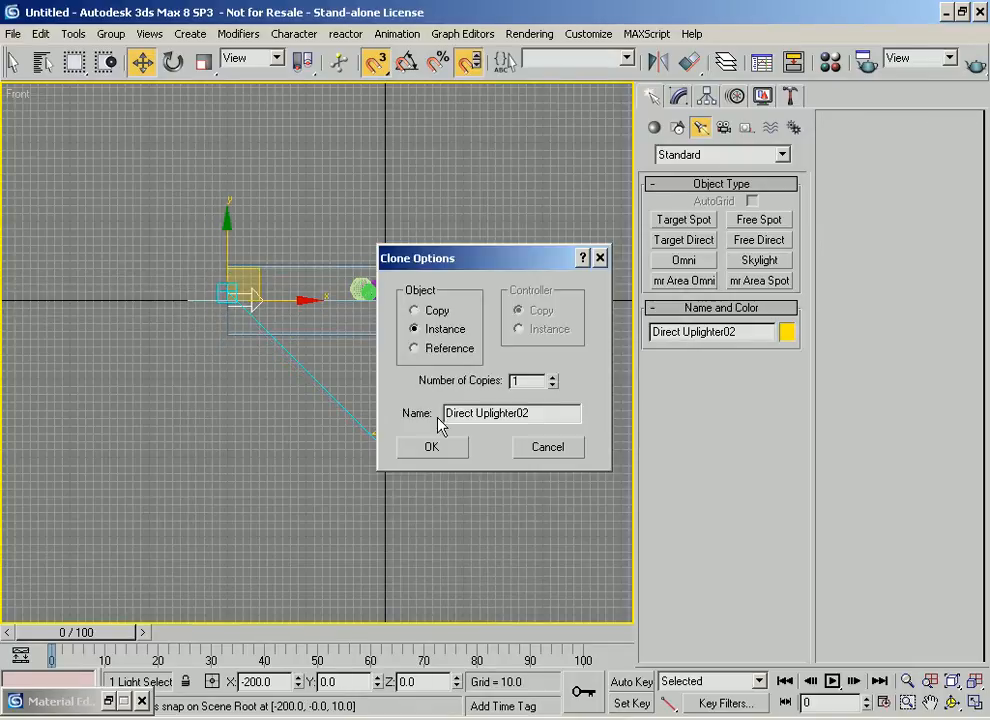
click(428, 452)
Step: Select both uplighters for rotation, with Plane01 picked as reference coordinate system and the transform coordinate center as pivot
middle_drag(338, 358, 338, 375)
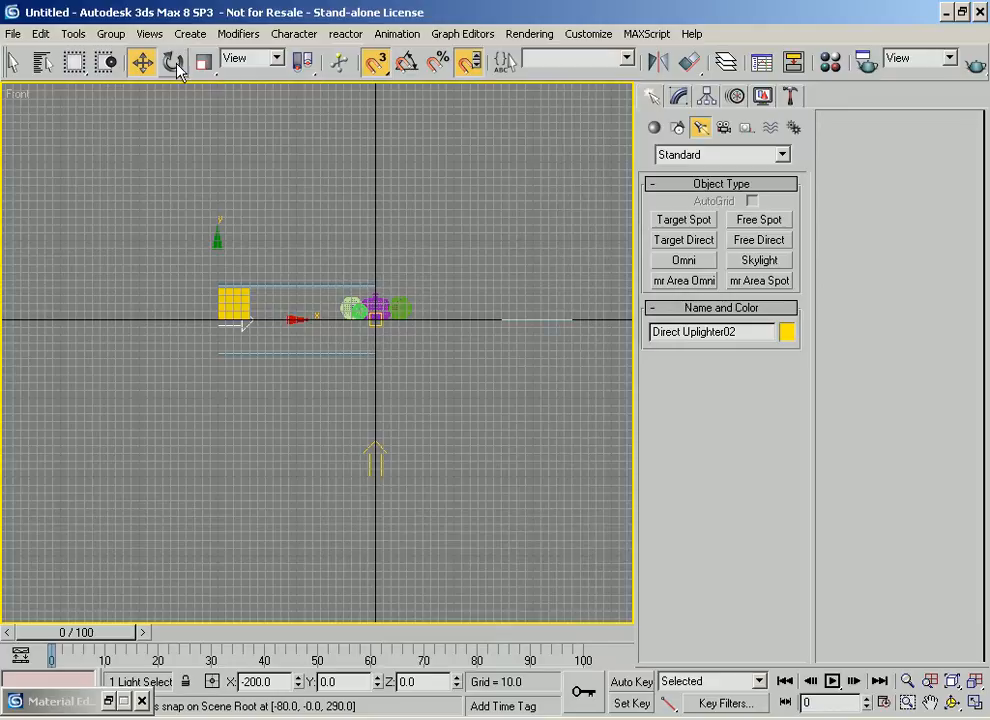
click(175, 65)
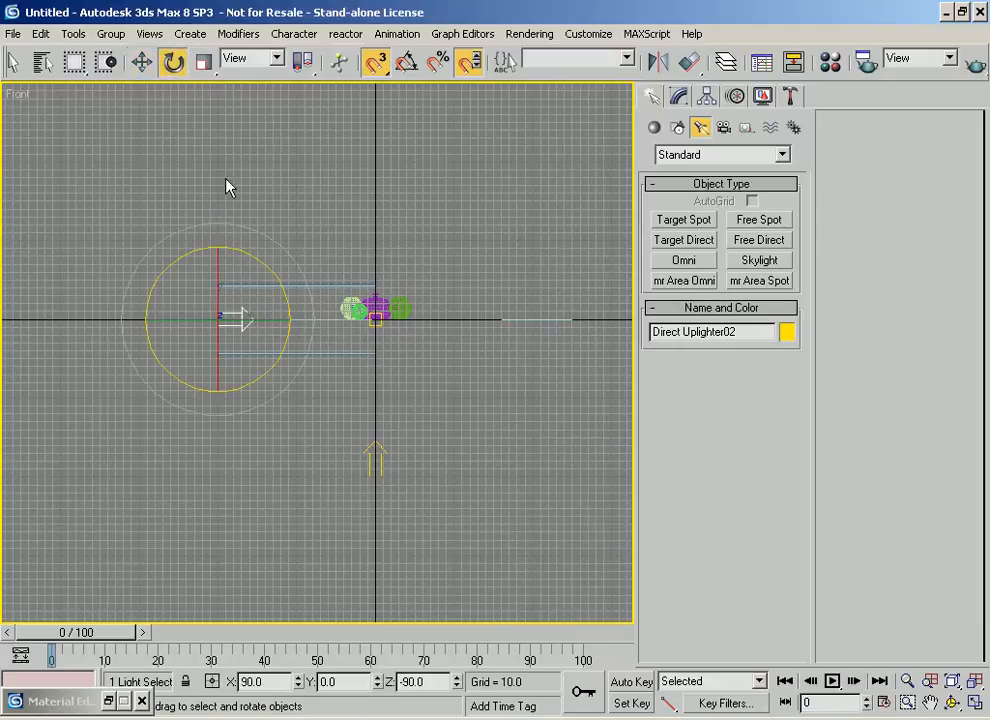
ctrl+click(377, 460)
middle_drag(435, 466, 381, 514)
key(f)
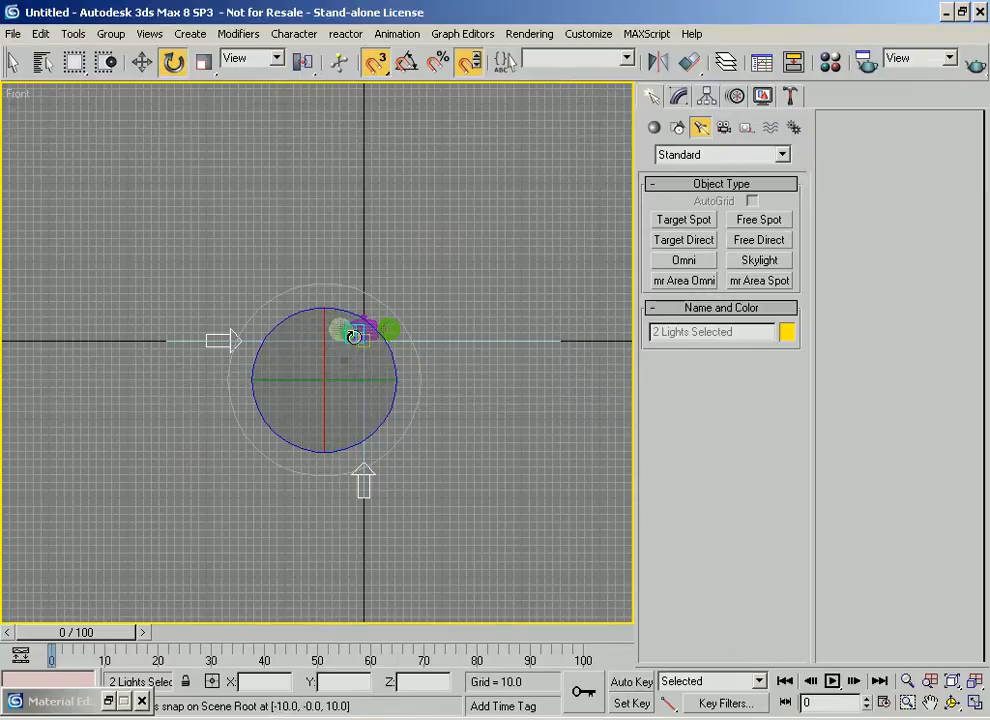
alt+middle_drag(365, 340, 409, 440)
key(f)
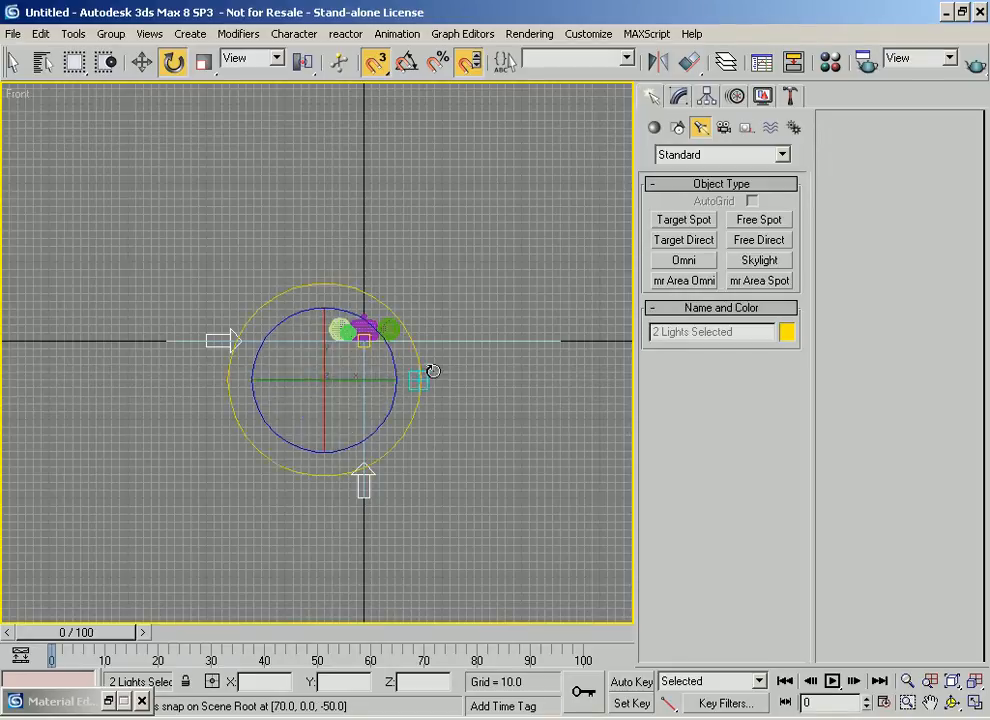
click(278, 59)
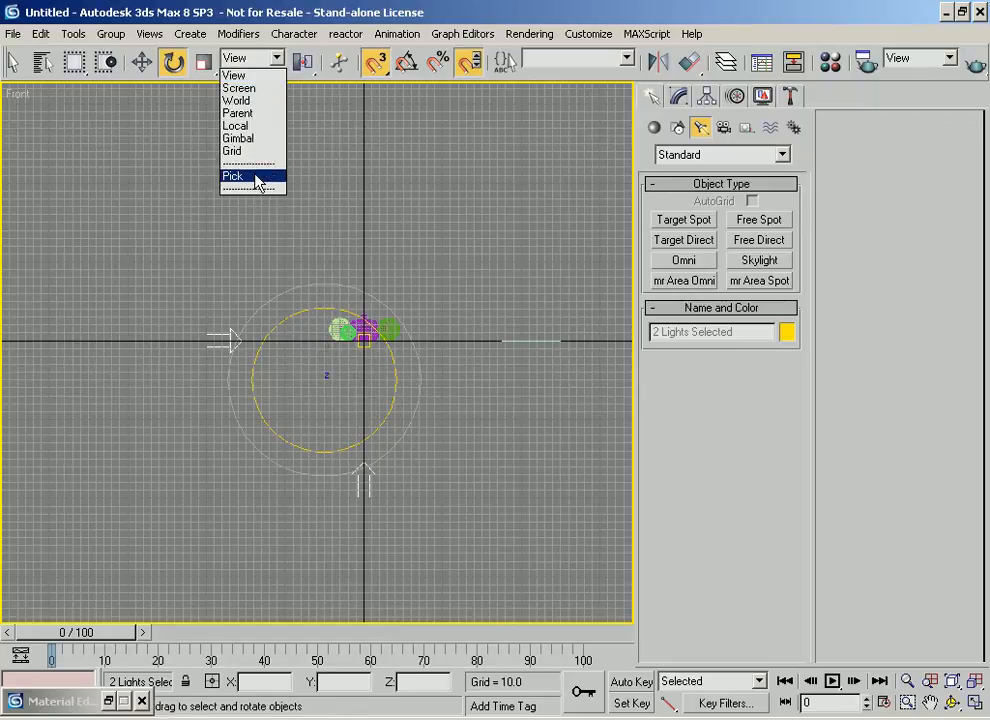
click(258, 178)
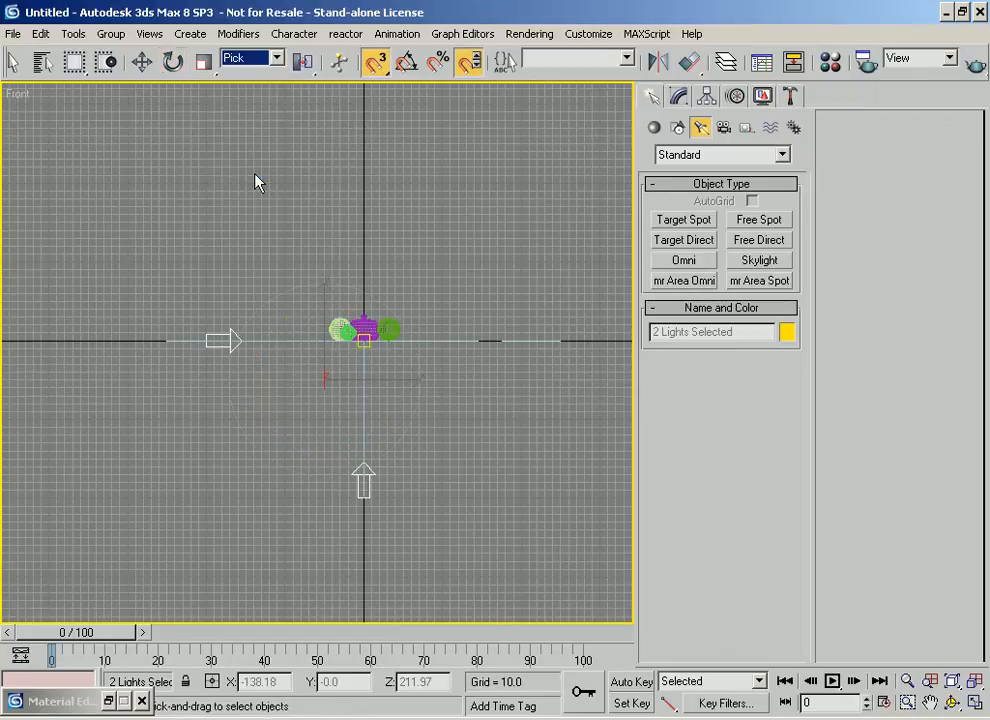
click(488, 340)
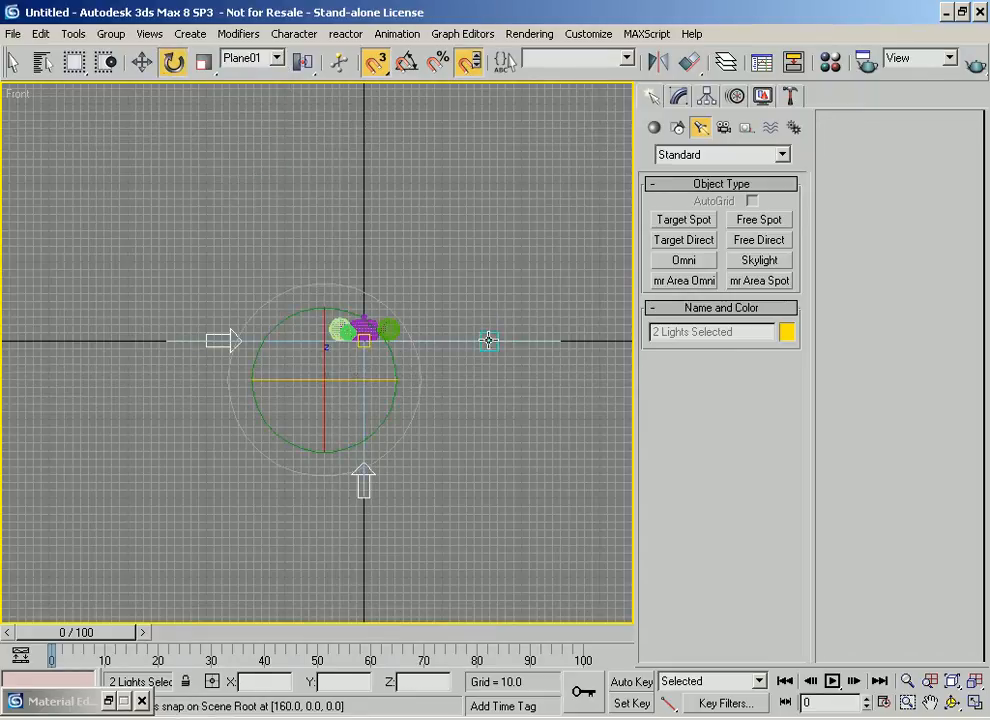
click(293, 63)
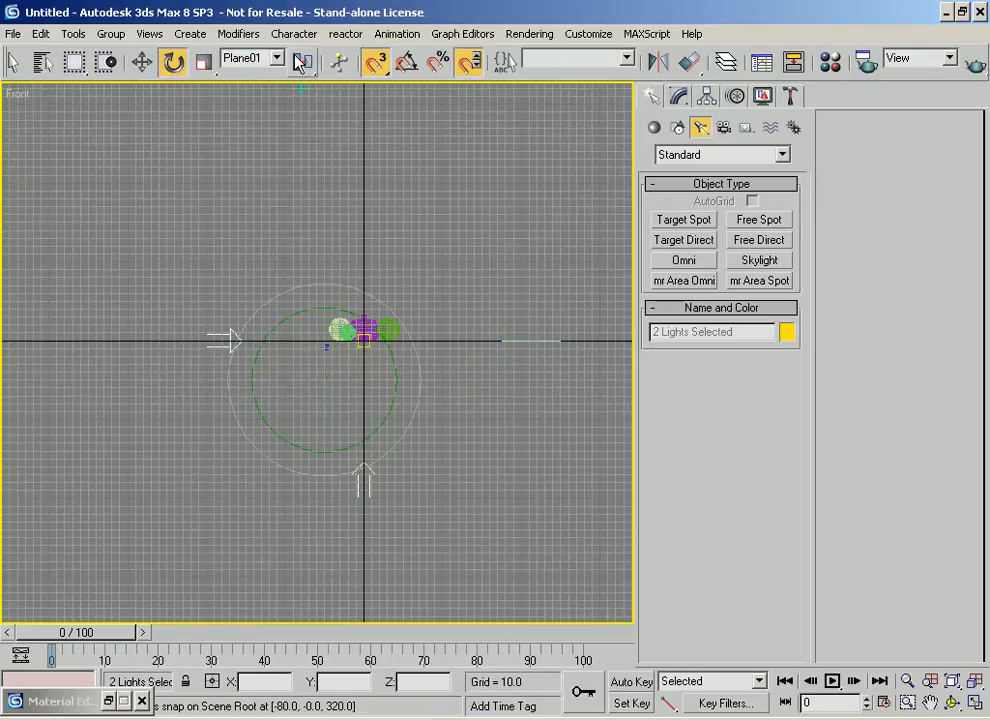
click(303, 64)
drag(303, 64, 311, 154)
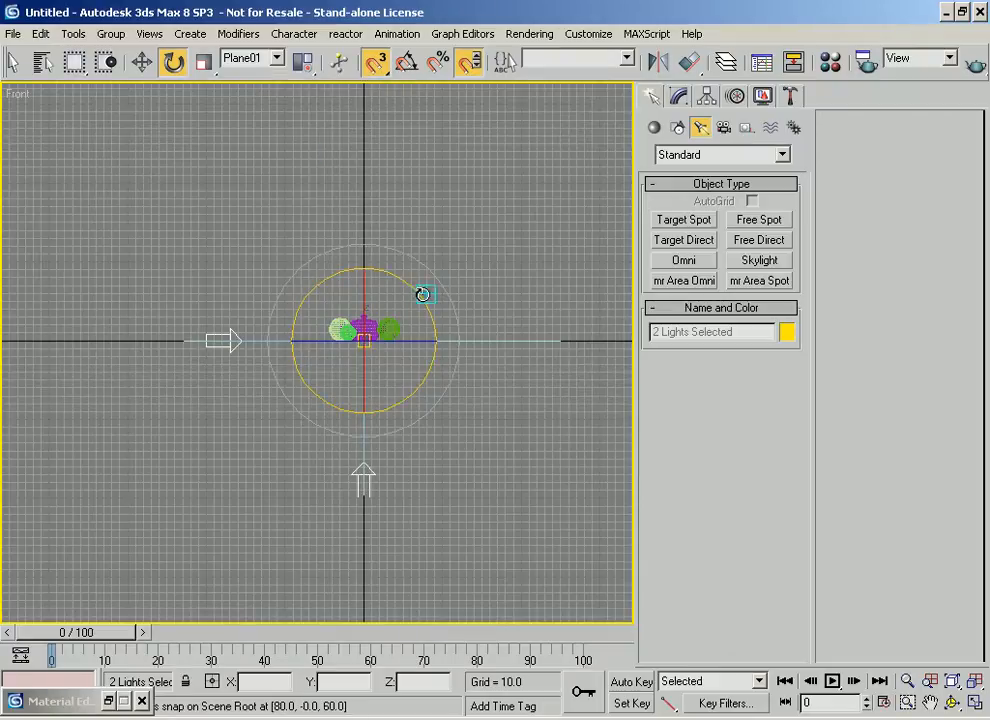
Step: Replace grid snapping with angle snapping and rotate both uplighters by -45 degrees as one set of instance clones
key(s)
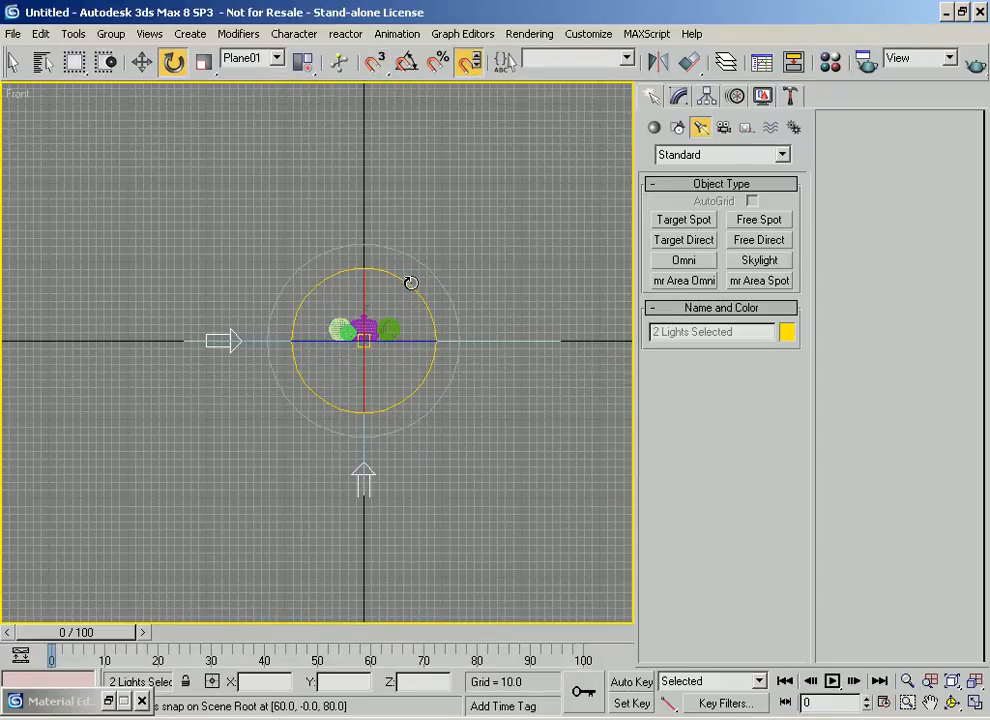
drag(414, 290, 382, 248)
right_click(400, 268)
key(a)
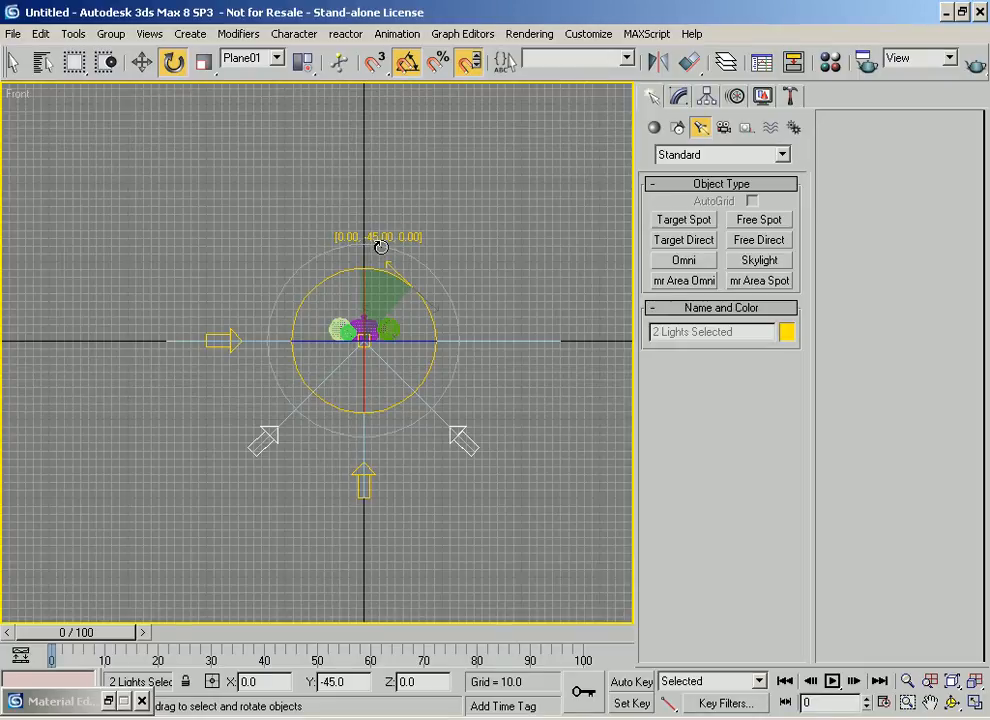
shift+drag(381, 247, 382, 256)
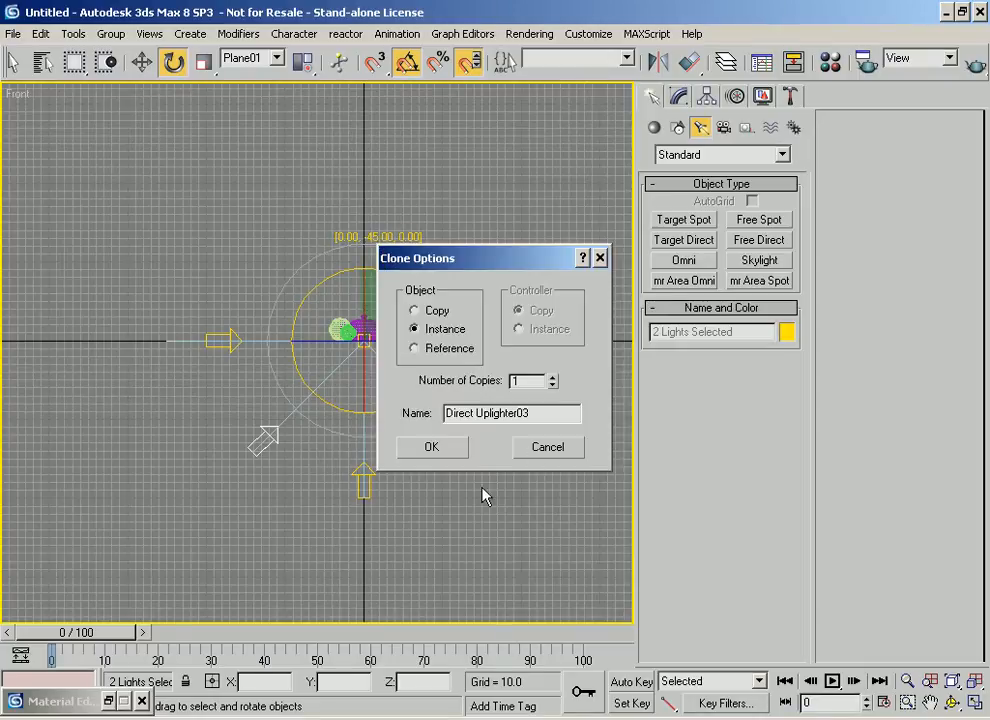
click(432, 448)
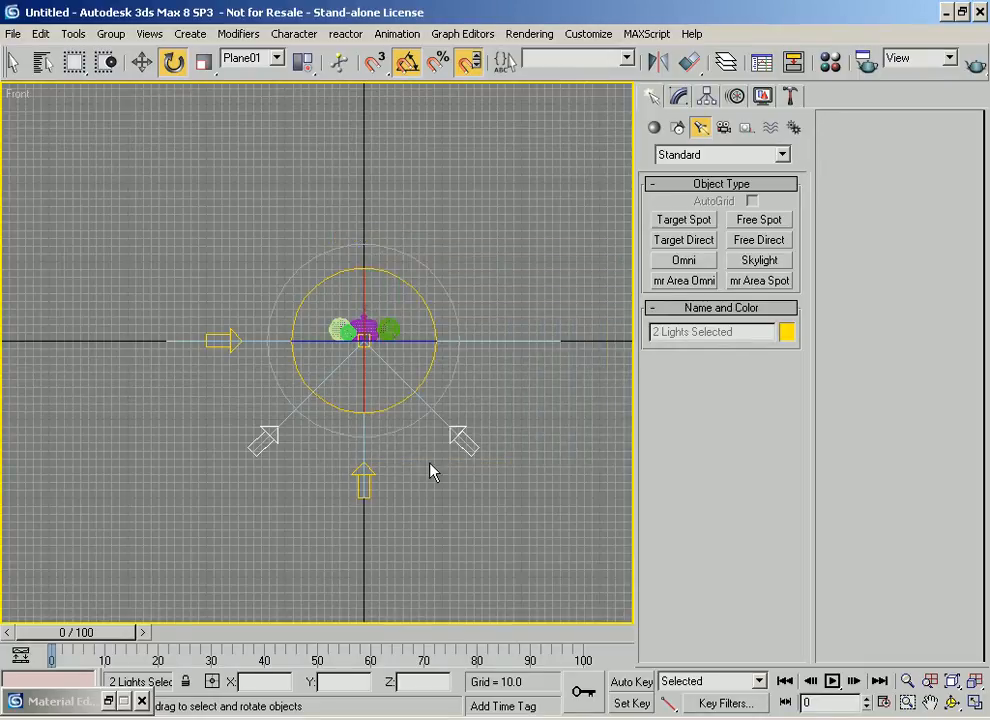
Step: Rotate an instance clone of the uplighter directly below the plane by -90 degrees about the plane's centre
click(367, 484)
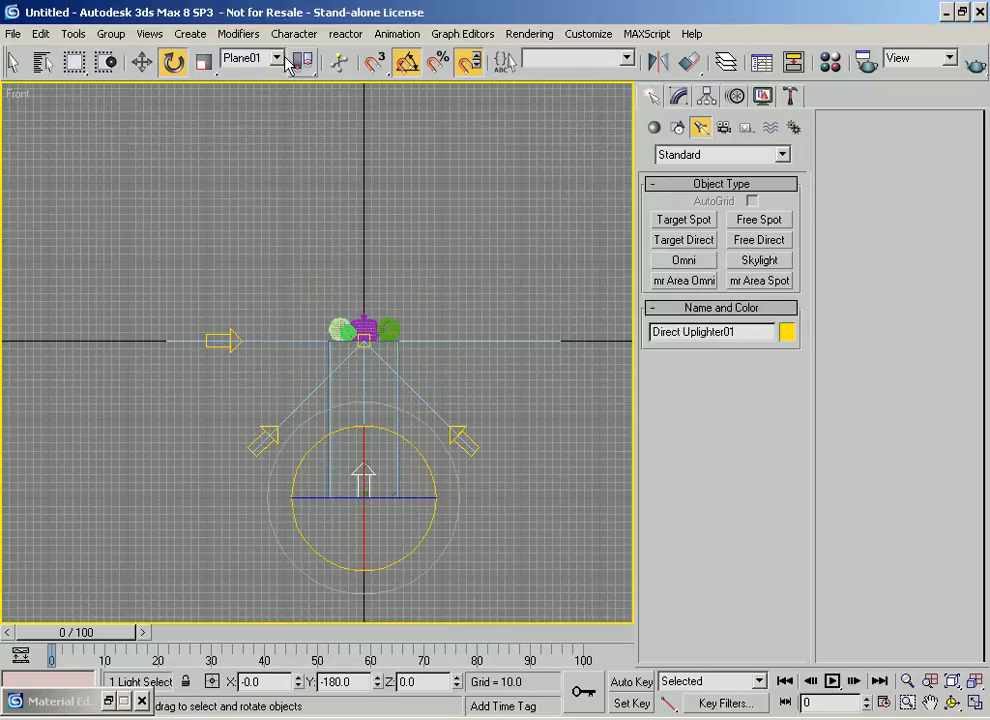
drag(304, 69, 312, 172)
shift+drag(415, 292, 376, 217)
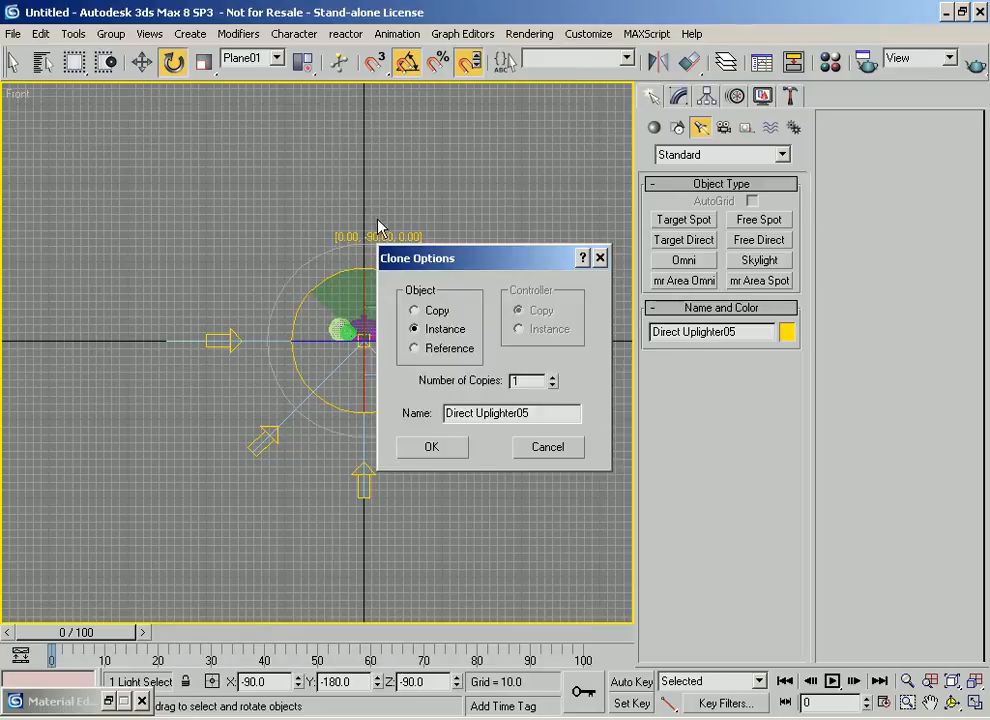
click(448, 449)
mouse_move(389, 382)
alt+middle_down()
mouse_move(367, 468)
mouse_move(443, 414)
mouse_move(383, 404)
alt+middle_up()
key(f)
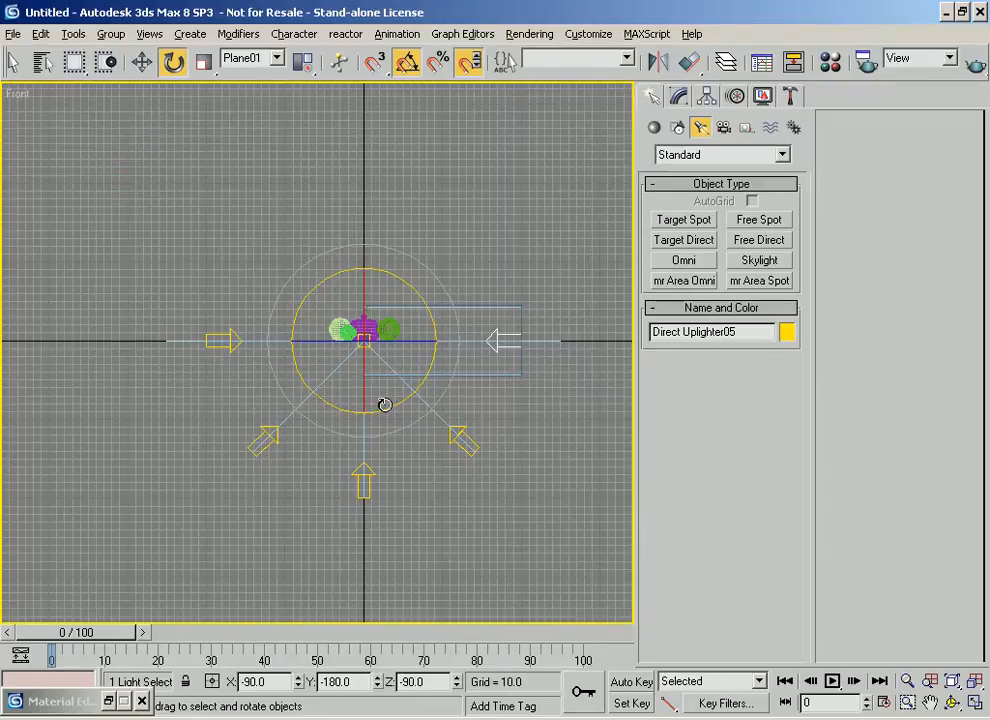
Step: Select the two horizontal and two diagonal uplighters in the front view, leaving out the one directly below the plane
alt+middle_drag(193, 345, 270, 349)
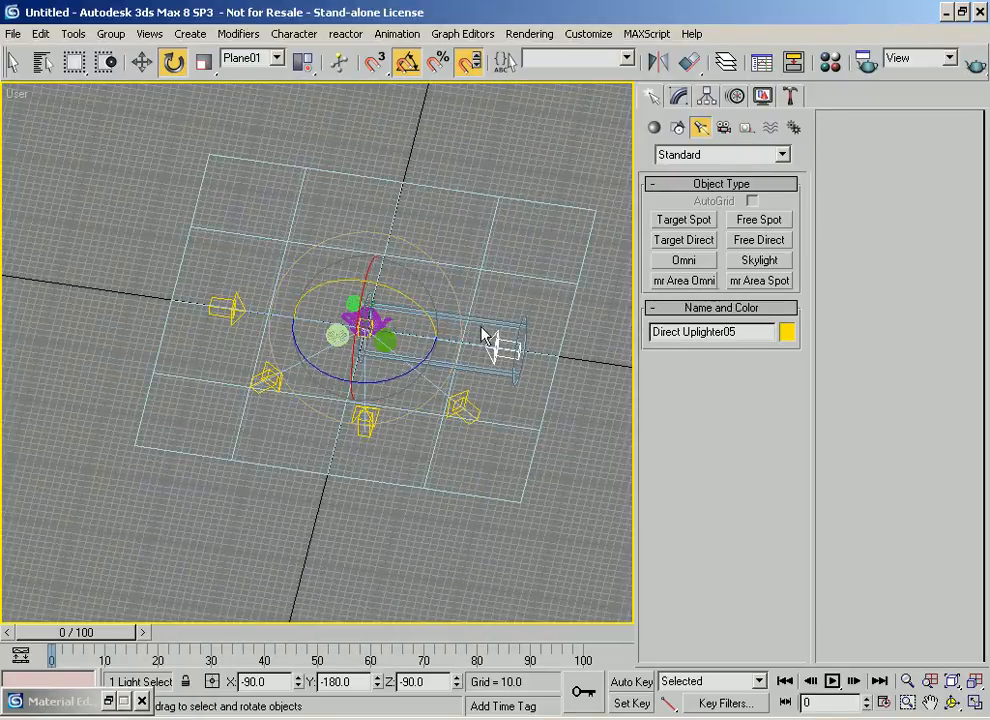
alt+middle_drag(370, 410, 389, 393)
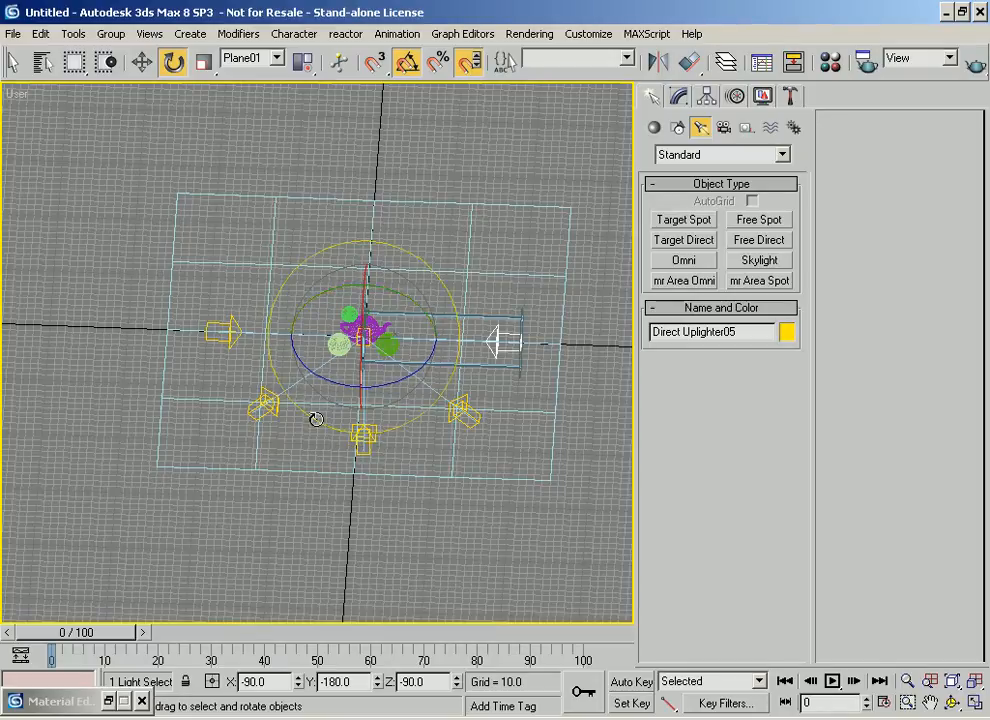
middle_drag(376, 433, 311, 341)
key(f)
scroll(311, 341, down, 3)
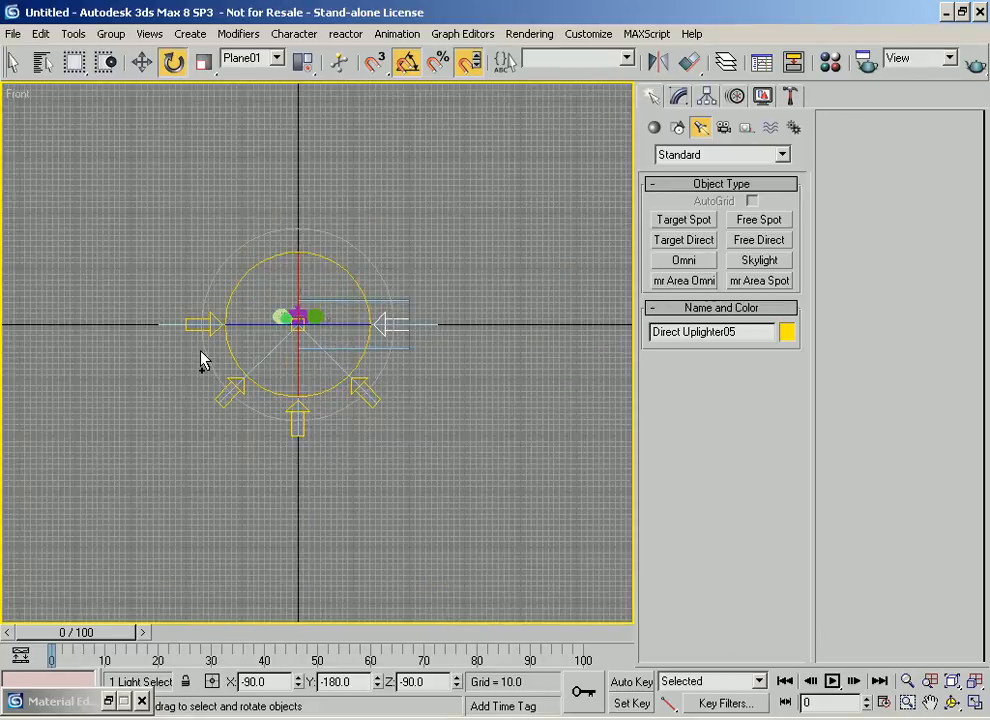
ctrl+click(196, 333)
ctrl+click(225, 404)
ctrl+click(366, 397)
middle_drag(360, 380, 359, 388)
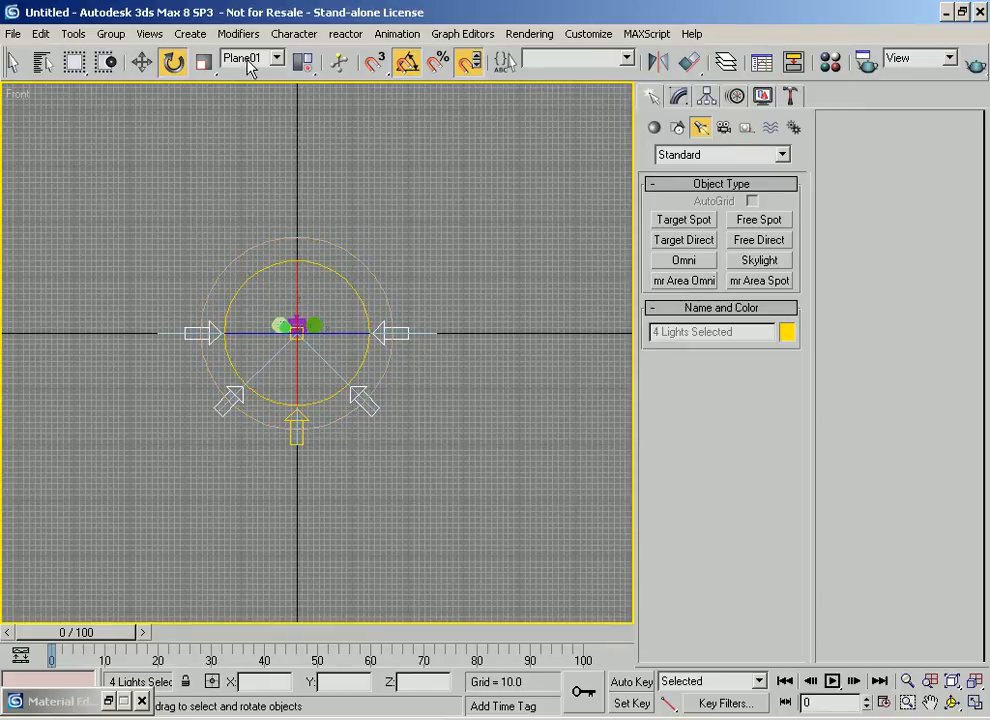
Step: Rotate the four selected uplighters by 45 degrees around the plane's centre in the bottom view as three sets of instance clones
alt+middle_drag(278, 194, 297, 262)
key(b)
key(t)
key(v)
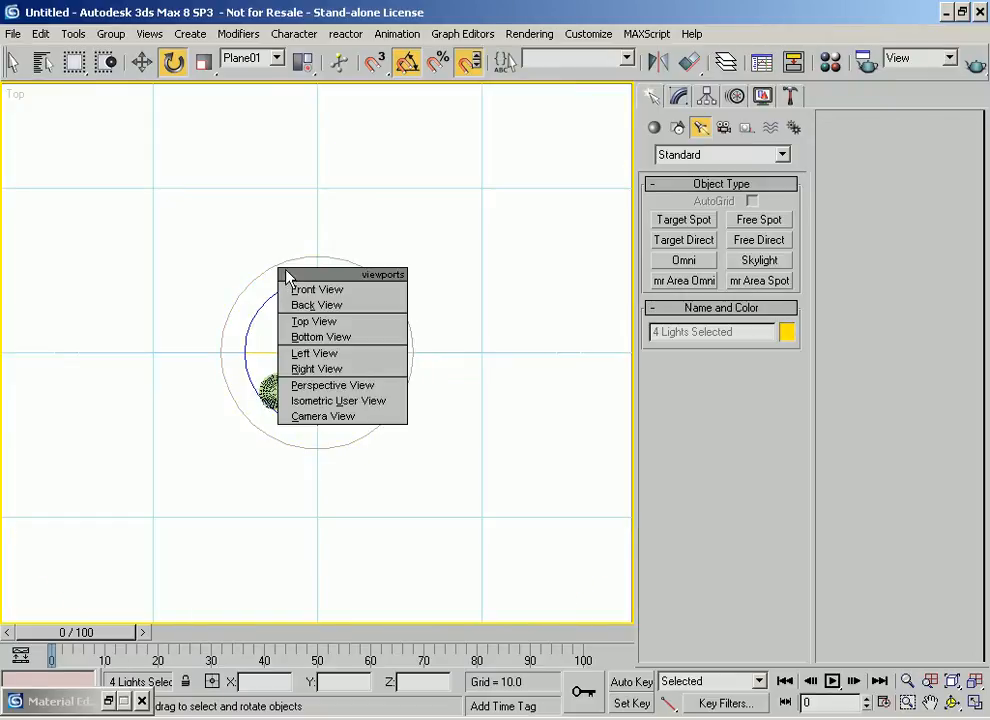
key(b)
middle_drag(287, 338, 294, 309)
scroll(294, 307, down, 2)
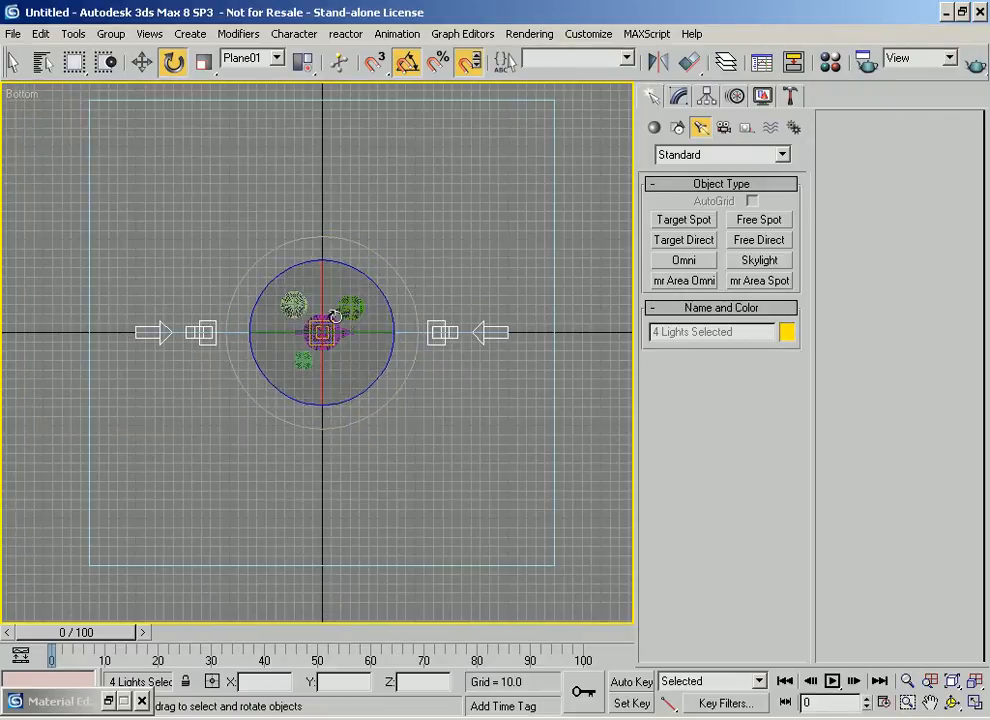
drag(373, 281, 400, 316)
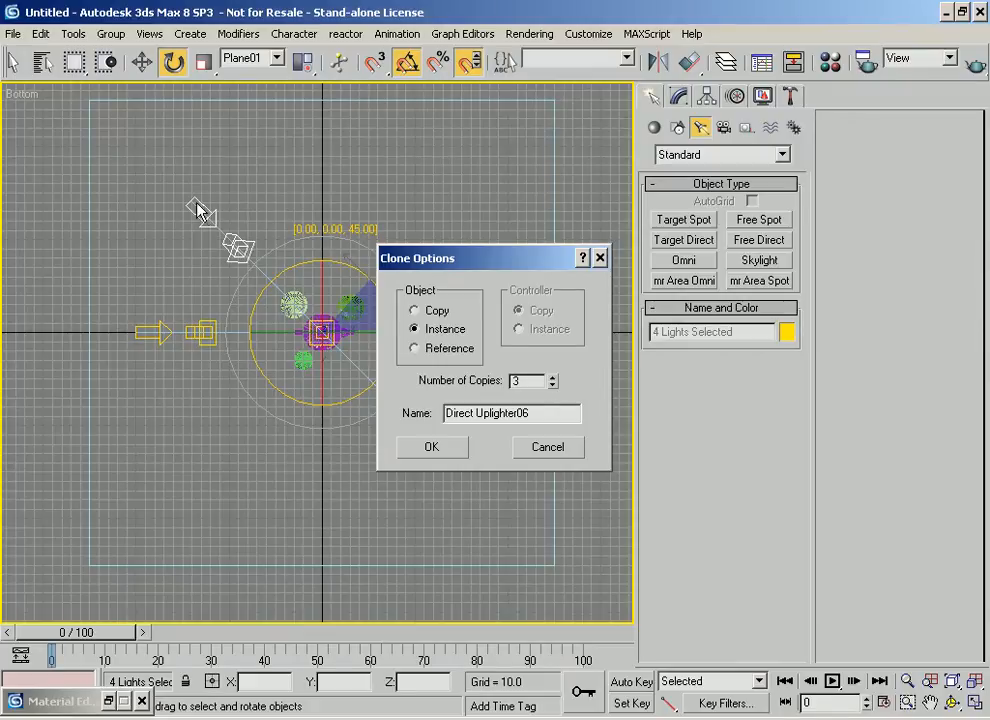
click(440, 448)
Step: Select the ring of eight horizontal uplighters level with the plane in the front view
mouse_move(232, 332)
alt+middle_down()
mouse_move(224, 336)
mouse_move(259, 488)
mouse_move(331, 528)
mouse_move(285, 484)
mouse_move(276, 490)
mouse_move(242, 412)
mouse_move(304, 419)
alt+middle_up()
key(f)
scroll(258, 463, up, 1)
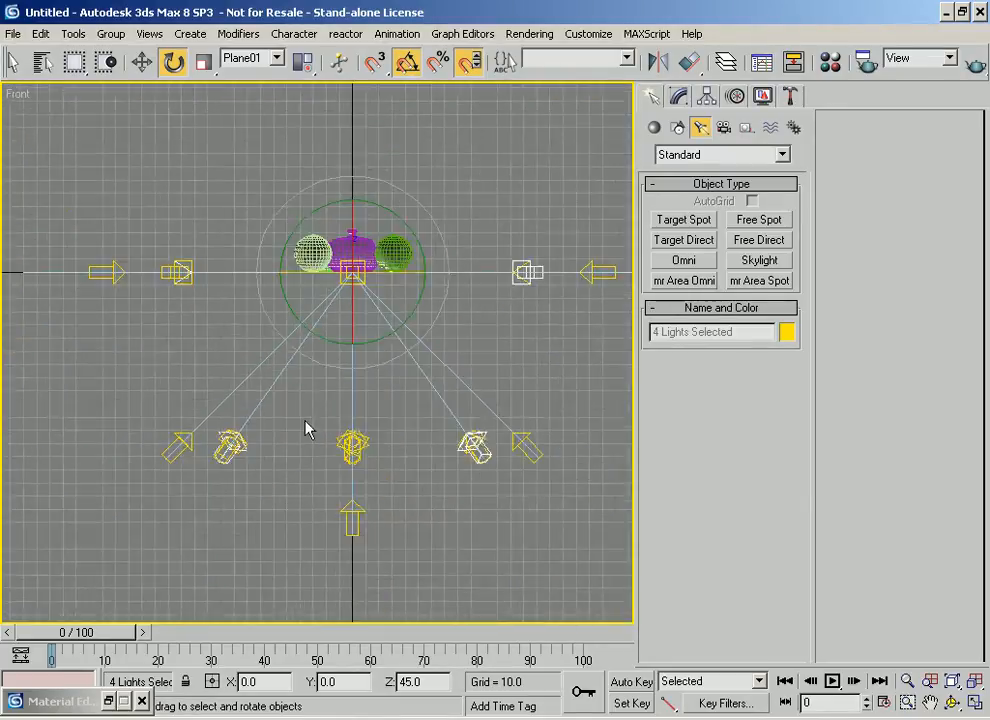
scroll(305, 419, down, 2)
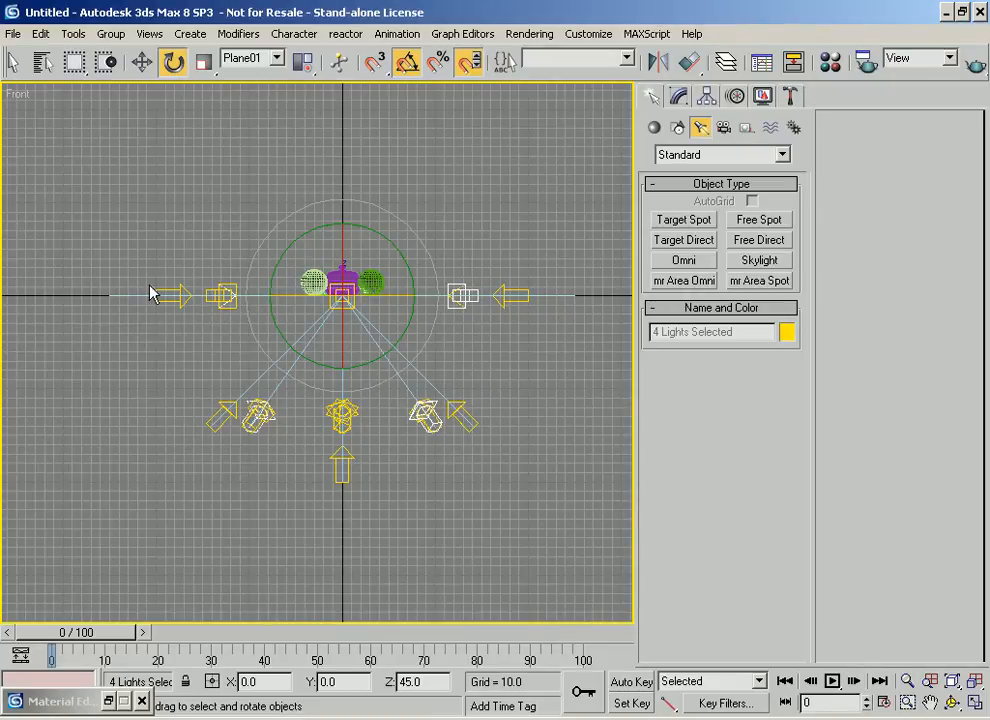
drag(575, 342, 137, 304)
drag(137, 307, 137, 307)
alt+middle_drag(338, 323, 338, 352)
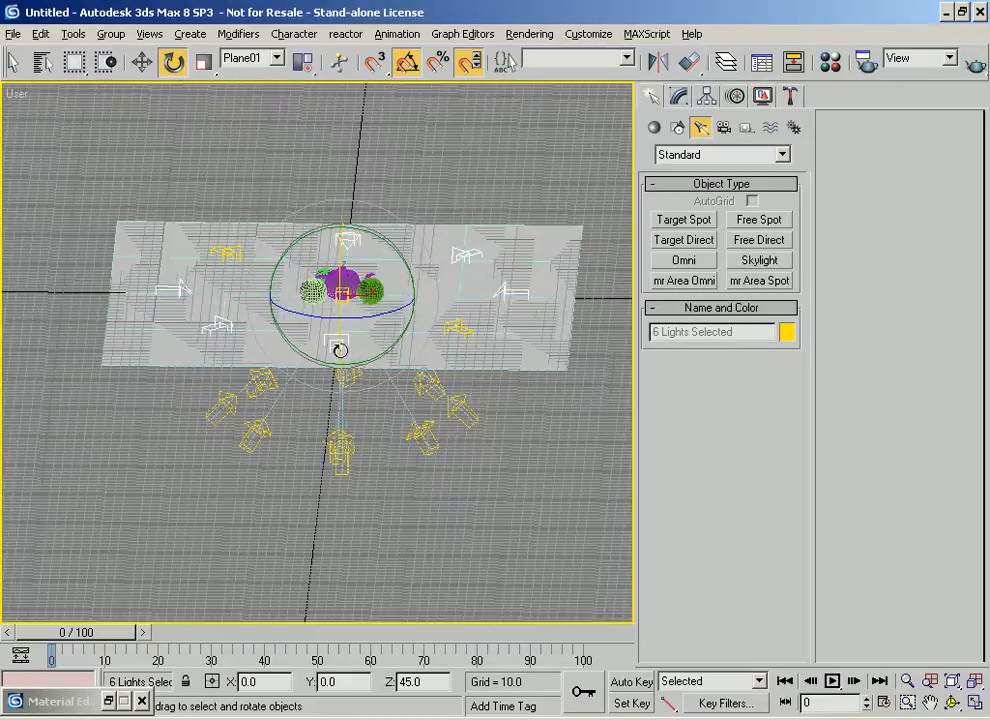
key(f)
drag(160, 352, 245, 311)
ctrl+drag(539, 363, 449, 312)
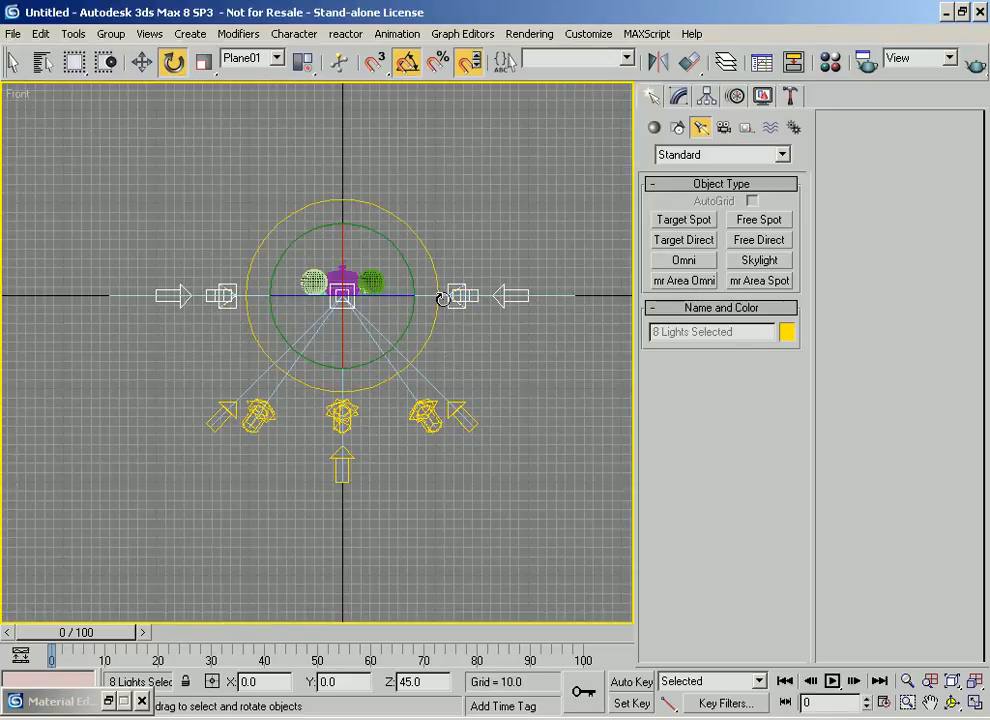
alt+middle_drag(449, 316, 449, 371)
key(f)
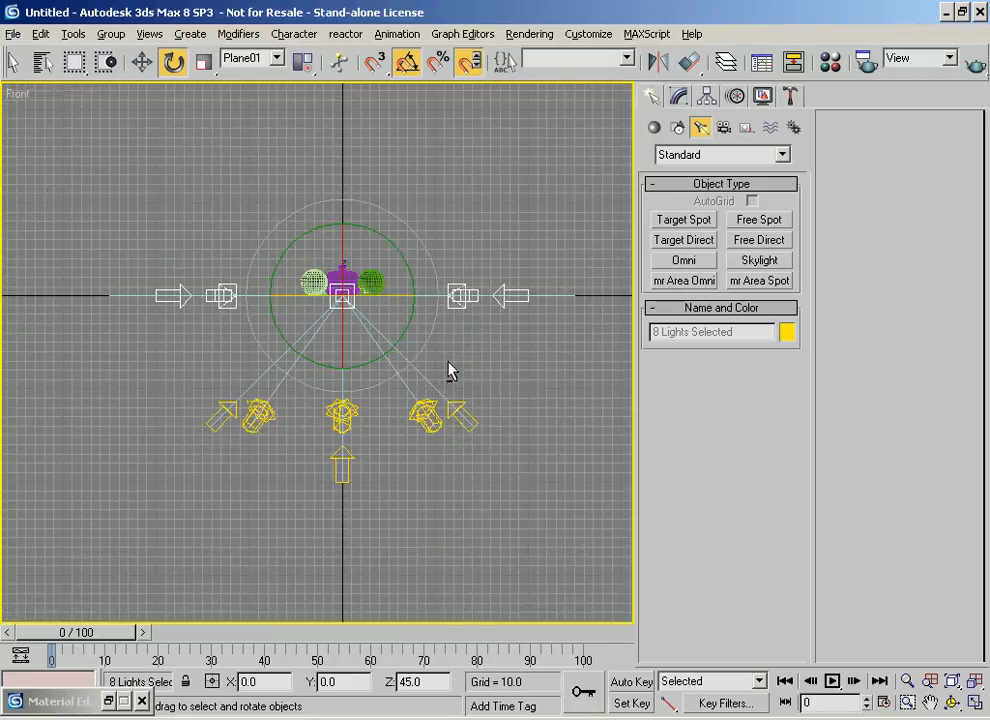
Step: Lower the ring of horizontal uplighters by about 35 units and raise the diagonal ring to a Z position of about -118.5
click(142, 62)
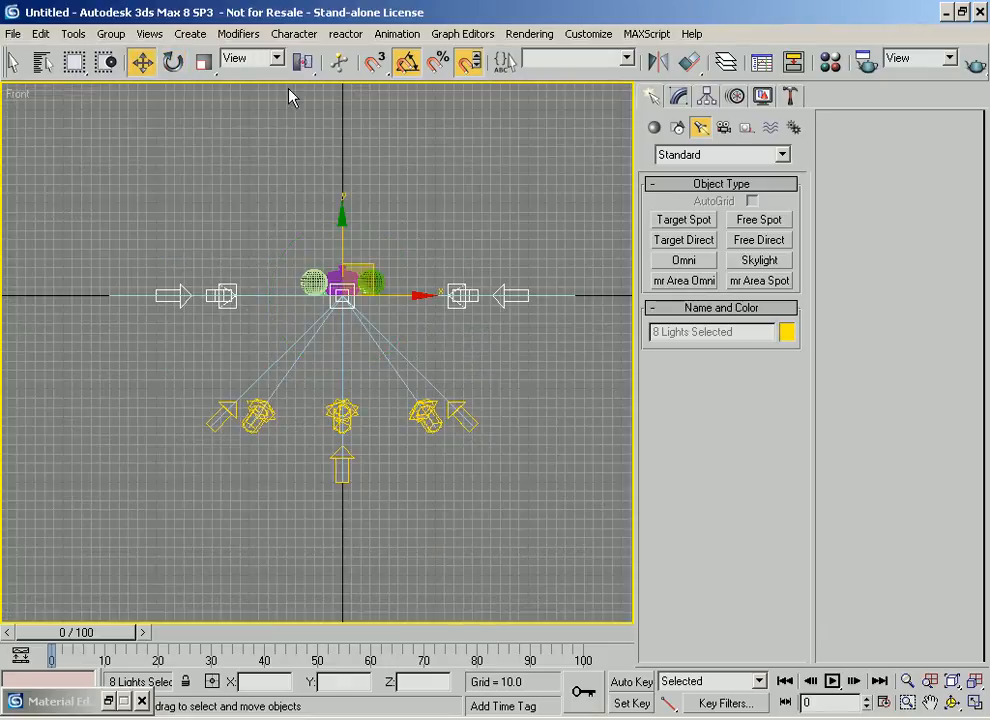
drag(345, 214, 343, 265)
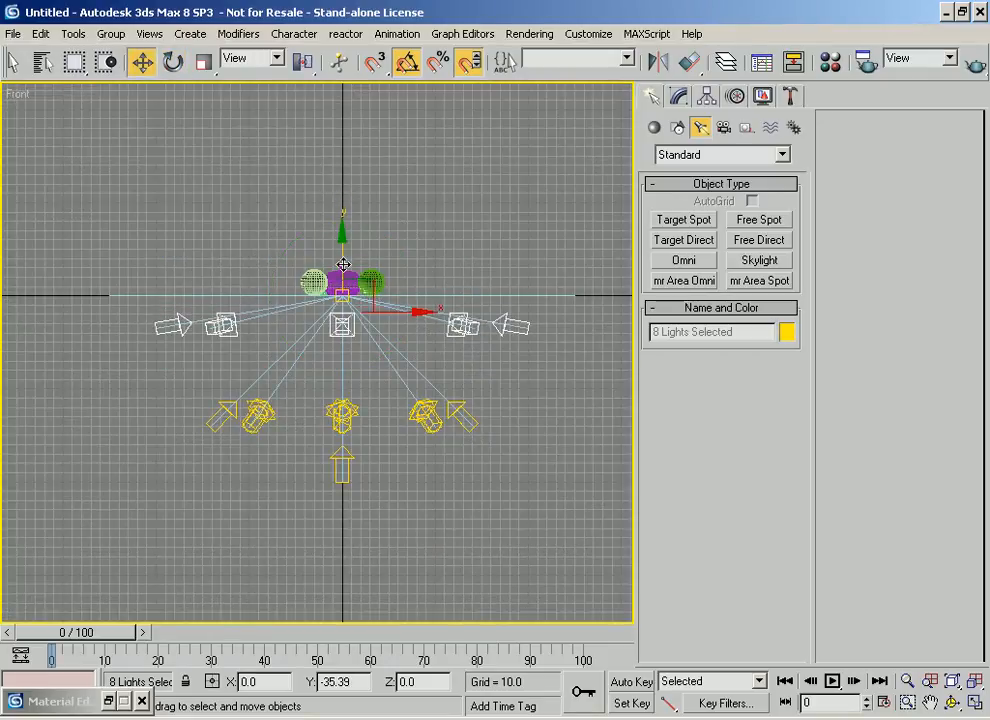
drag(465, 449, 491, 444)
drag(343, 309, 343, 299)
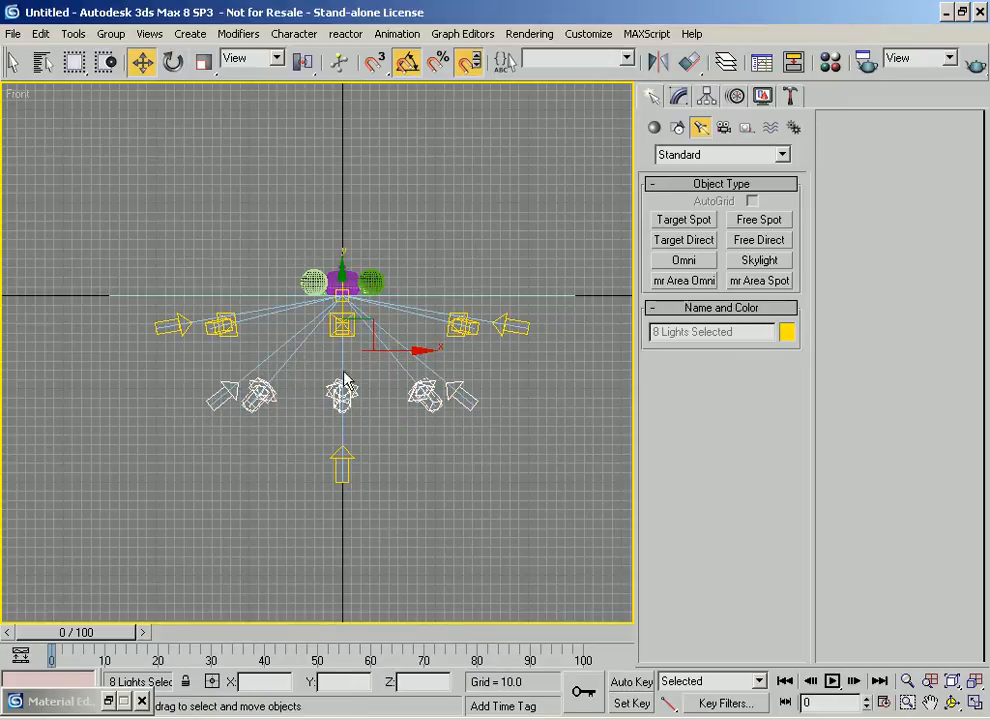
Step: Select Direct Uplighter04 in the diagonal ring and view the scene through Direct Uplighter09
alt+middle_drag(290, 360, 310, 352)
click(467, 405)
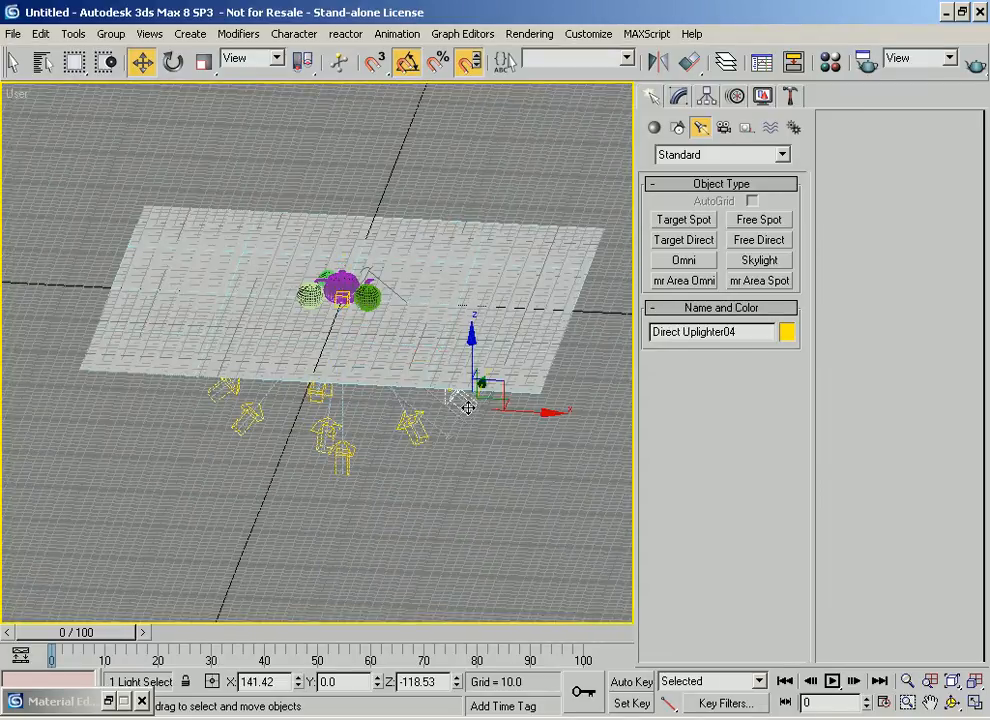
alt+middle_drag(453, 177, 385, 192)
right_click(15, 97)
mouse_move(42, 100)
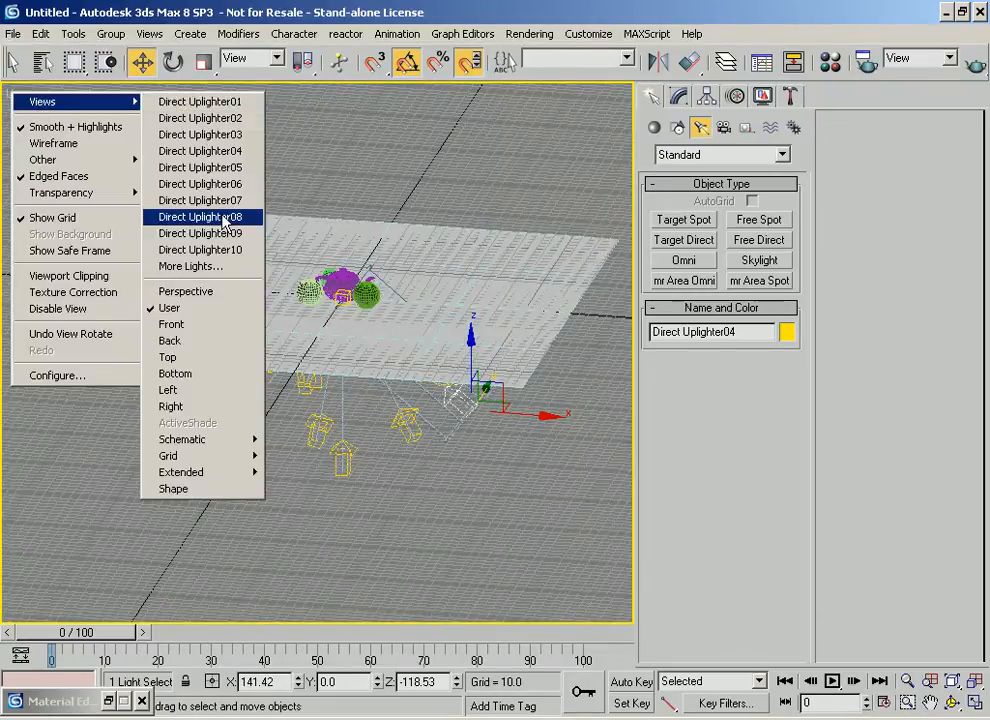
click(195, 231)
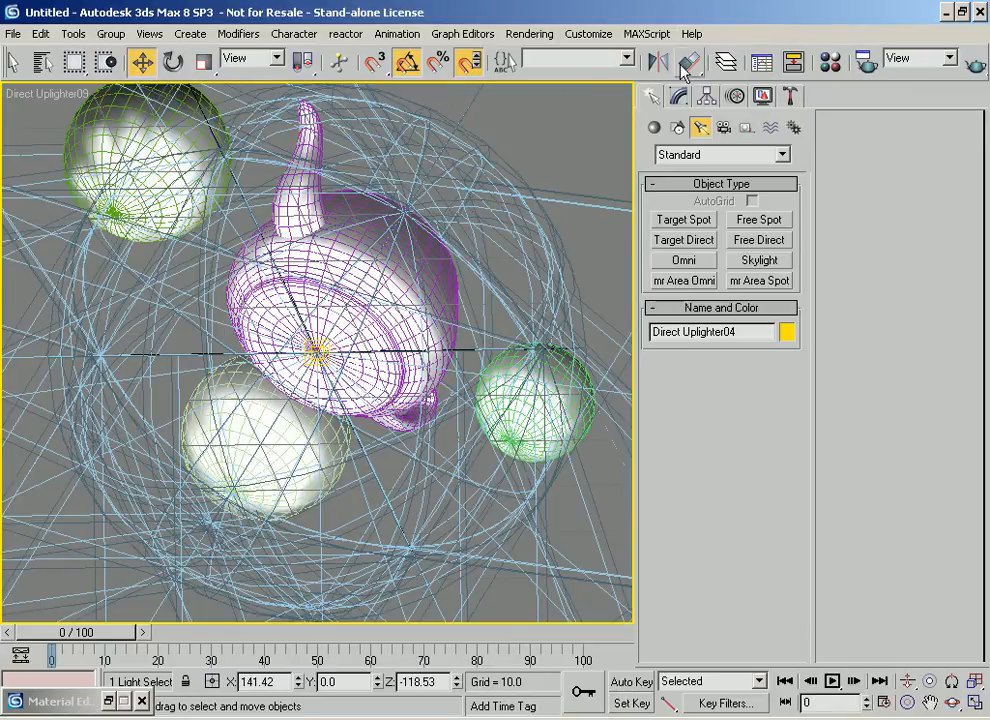
Step: Widen the selected uplighter's light cone to a hotspot of 72 and a falloff of 74
click(679, 98)
scroll(698, 545, down, 1)
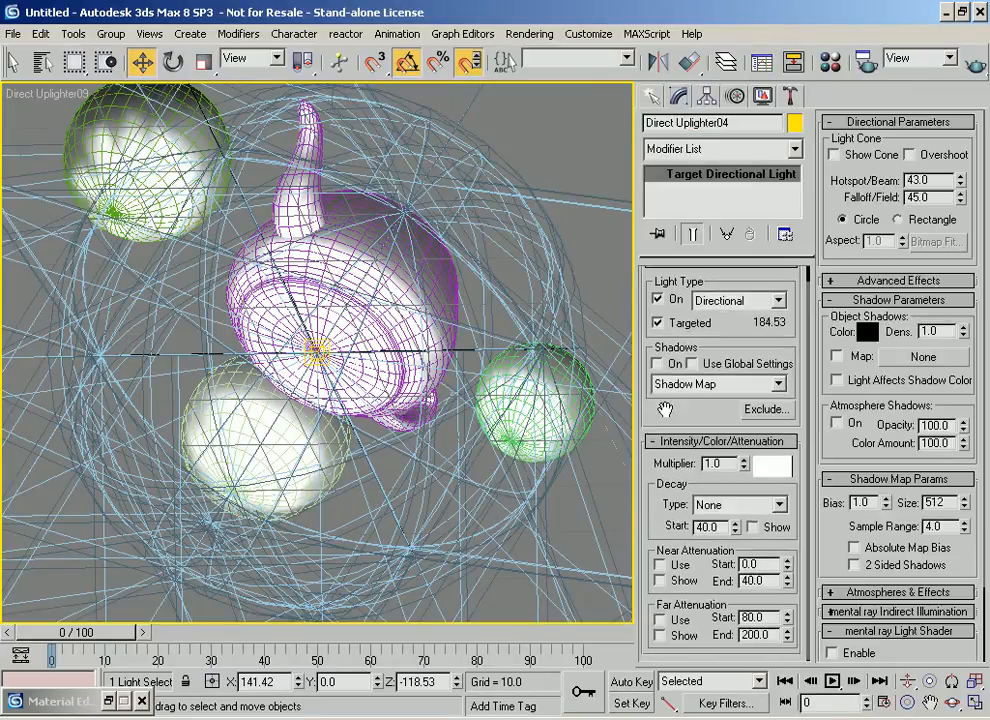
drag(962, 181, 955, 155)
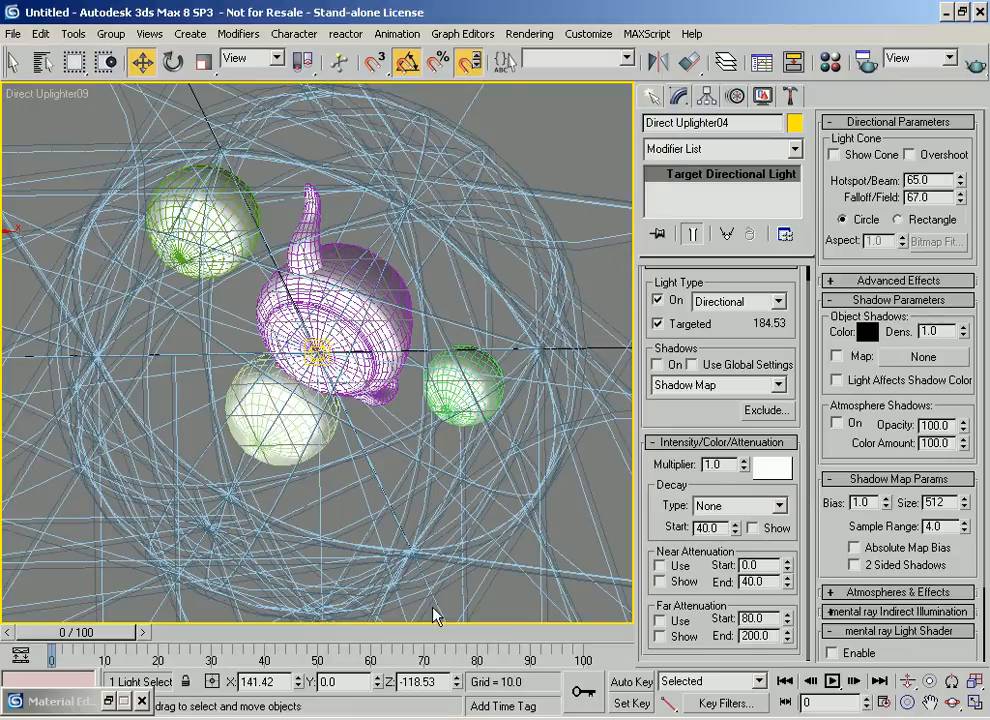
drag(962, 181, 964, 172)
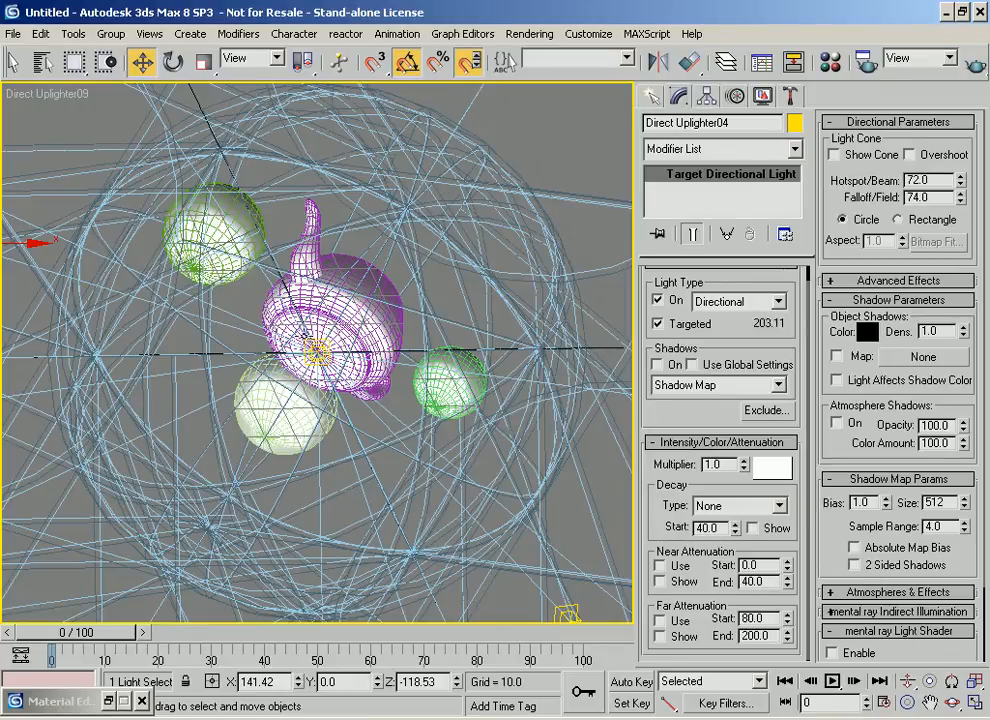
Step: Return to a perspective view looking down on the plane and clear the object selection
key(p)
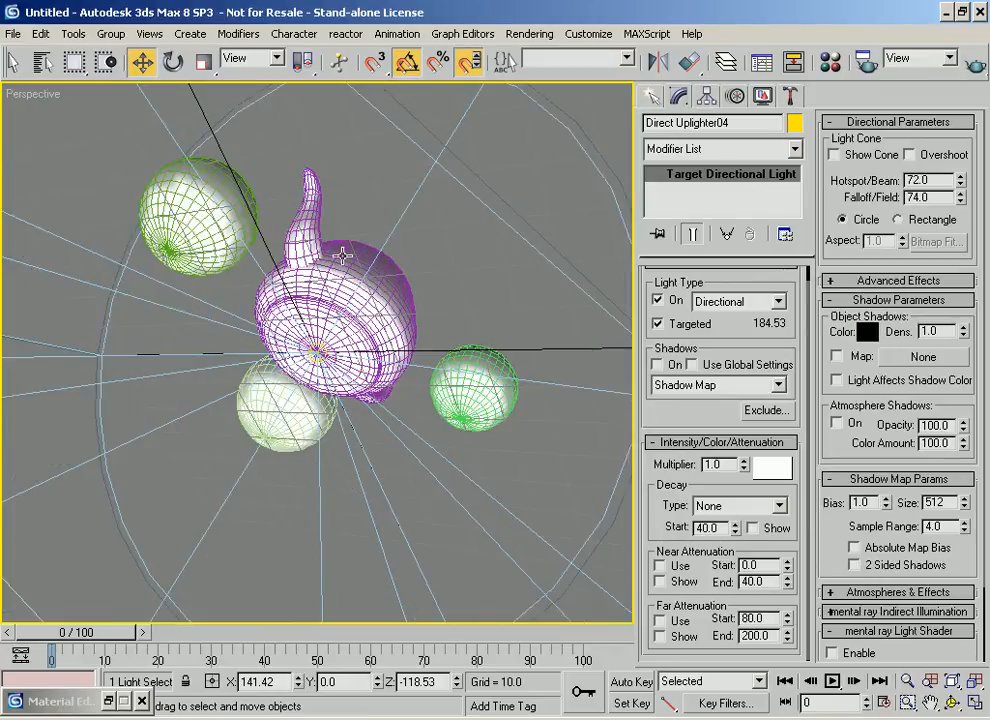
click(339, 257)
key(ctrl+z)
alt+middle_drag(339, 257, 367, 431)
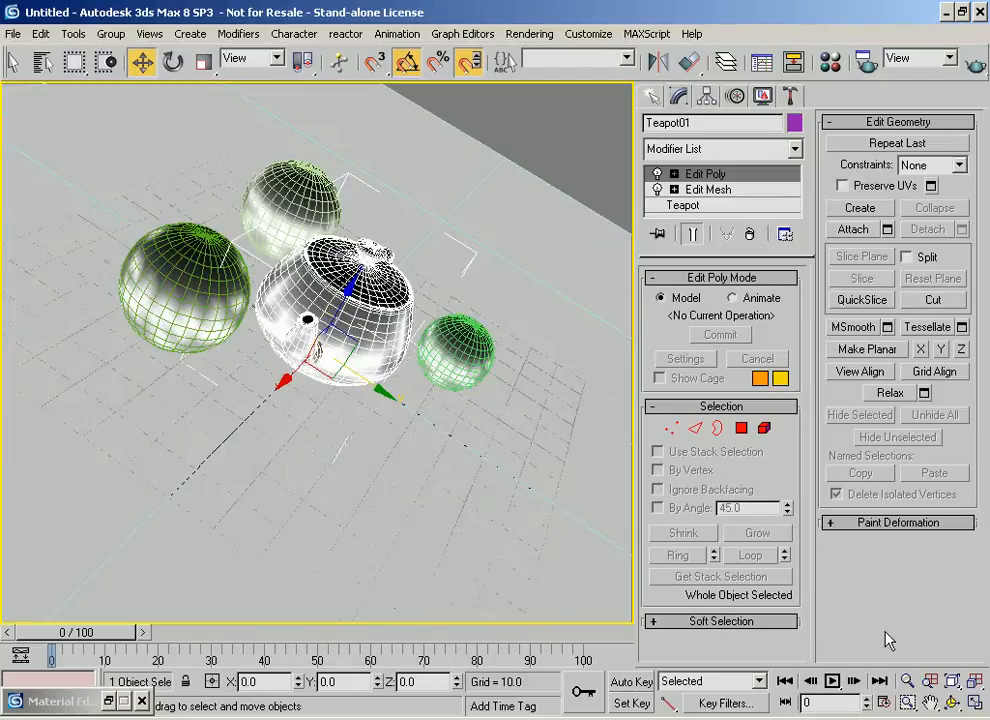
alt+middle_drag(269, 331, 286, 318)
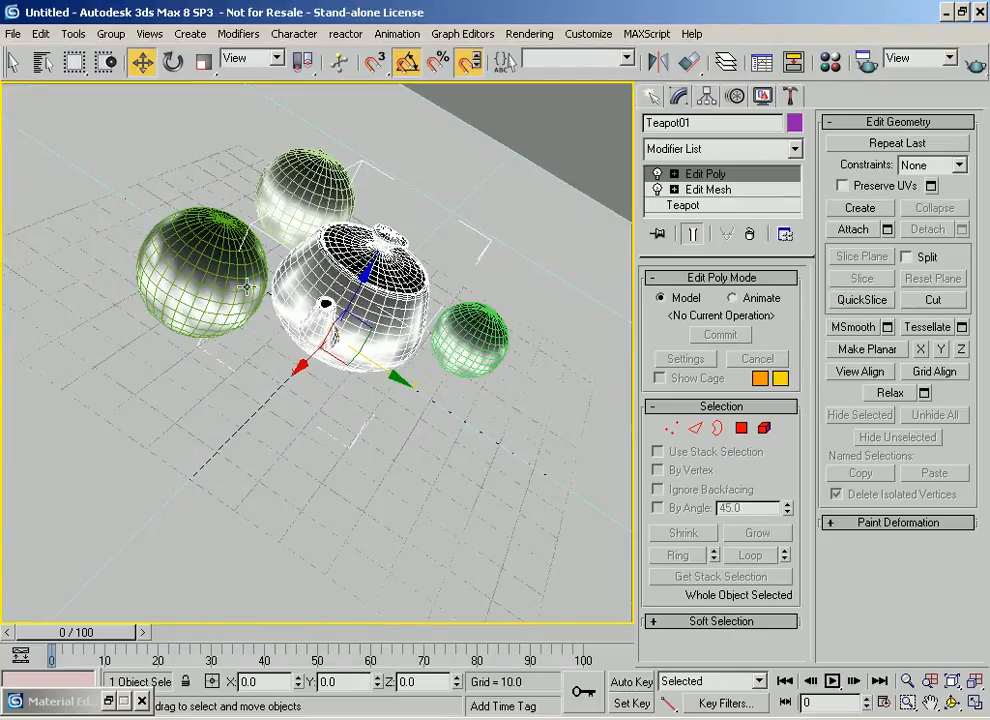
drag(68, 76, 313, 80)
right_click(17, 64)
click(96, 54)
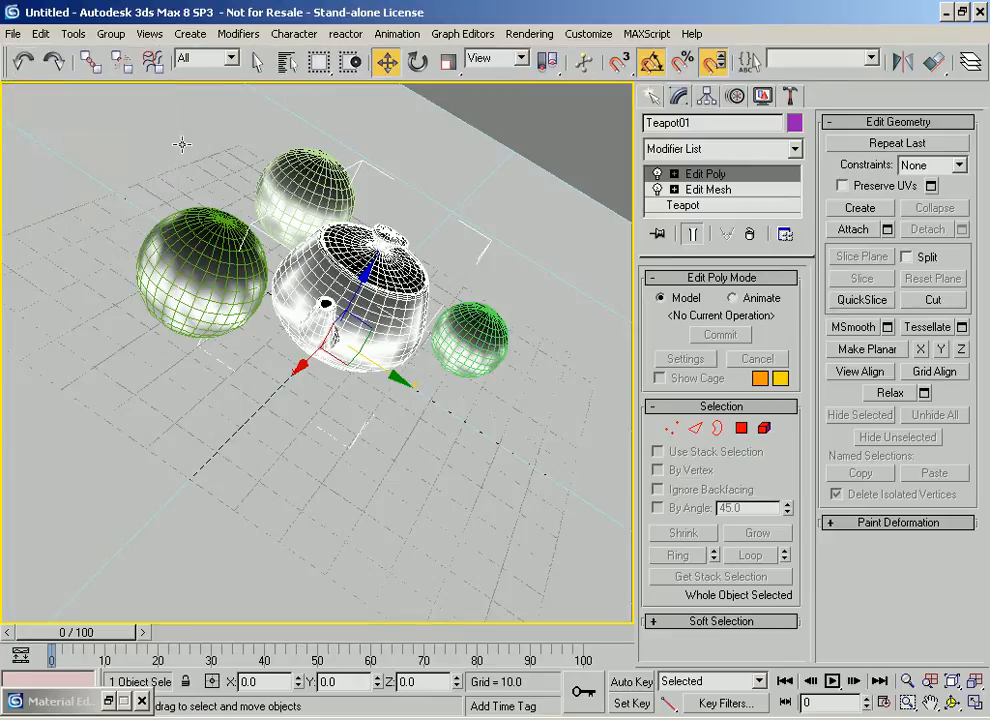
click(504, 121)
Step: Render a closer perspective view of the teapot and spheres from above, and close the rendered frame
key(f)
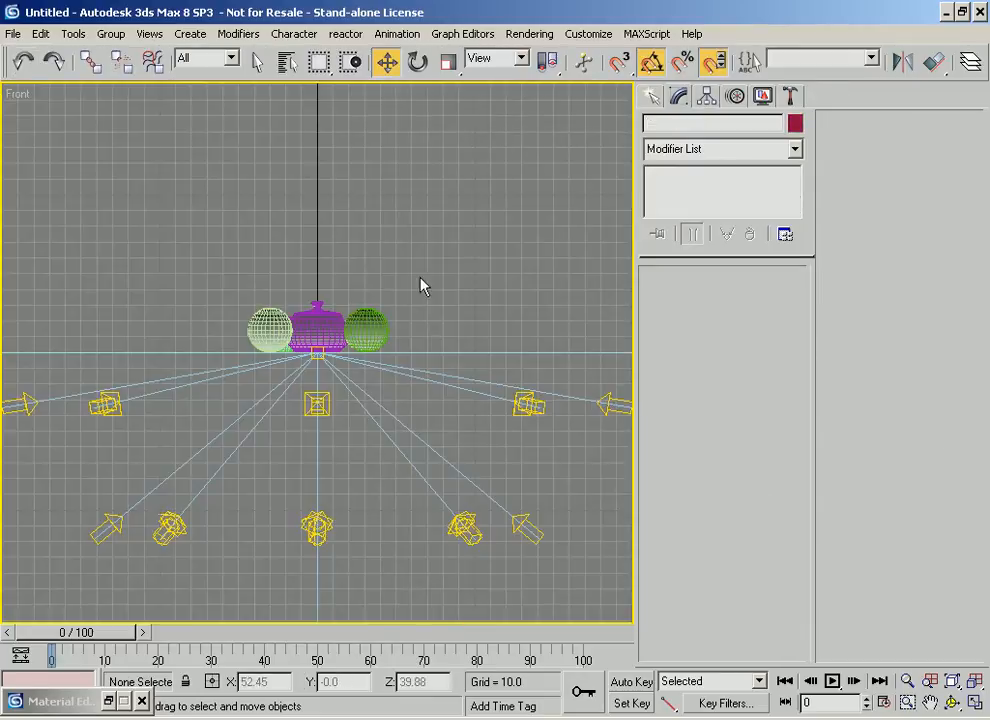
key(p)
alt+middle_drag(312, 289, 313, 463)
scroll(286, 360, up, 4)
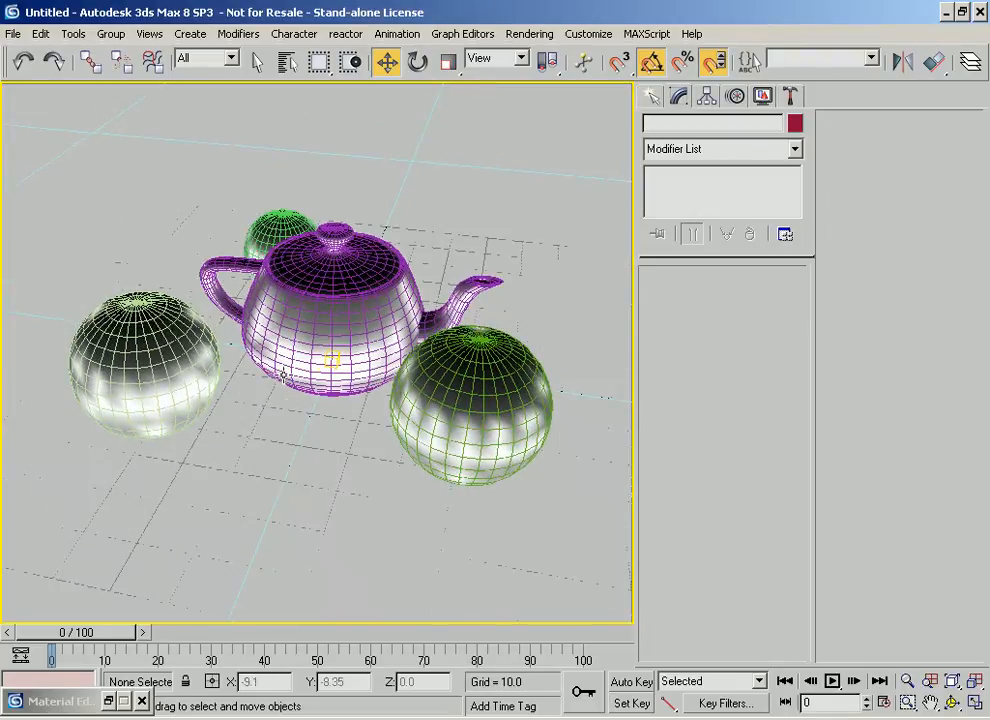
drag(858, 76, 610, 76)
click(973, 65)
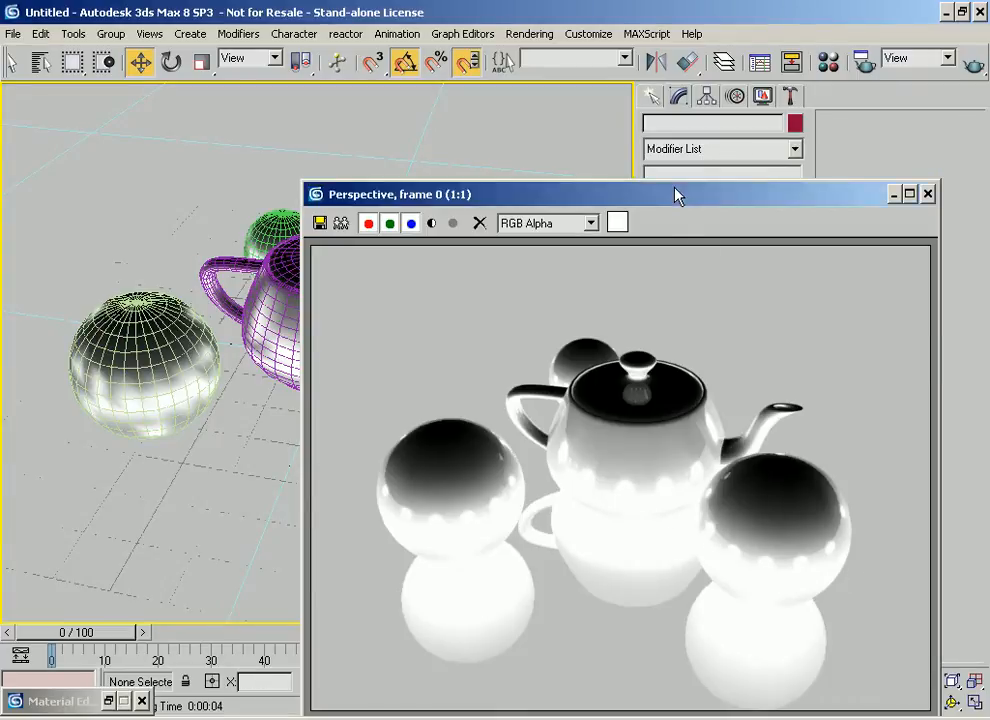
drag(686, 194, 709, 145)
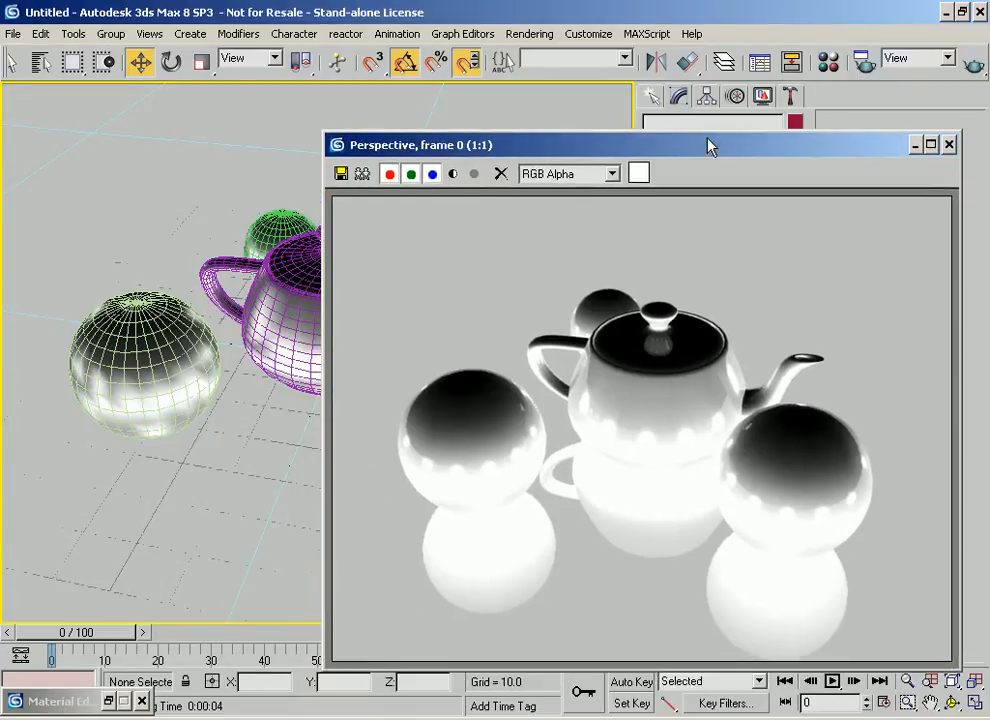
click(951, 145)
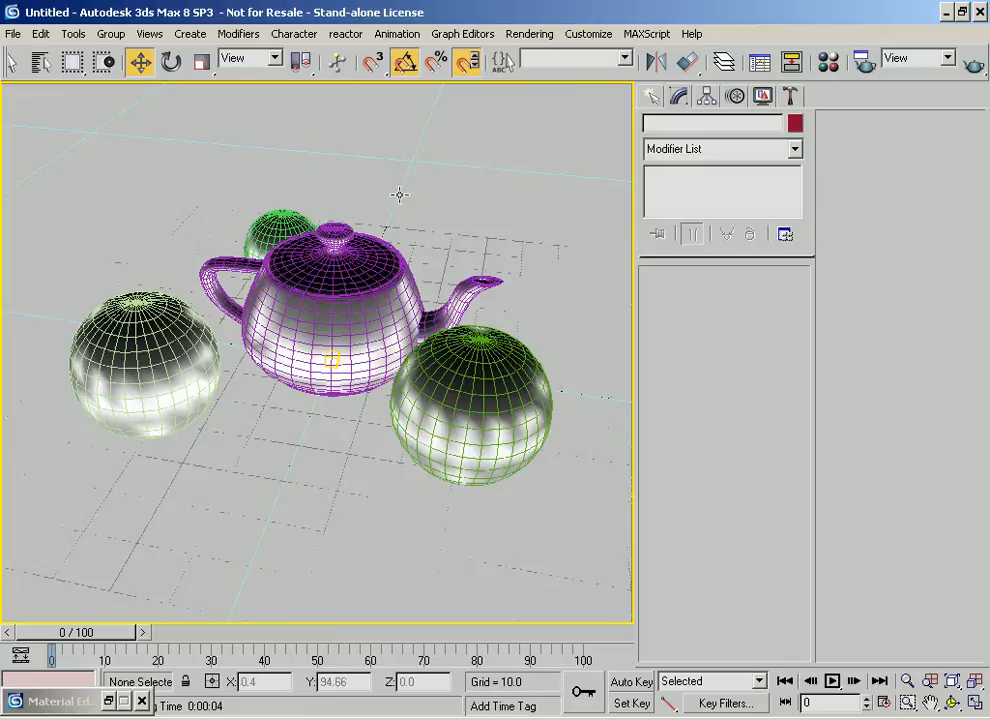
Step: Stop Direct Uplighter01 from affecting specular highlights in its advanced effects and render the perspective view again
click(40, 63)
click(240, 190)
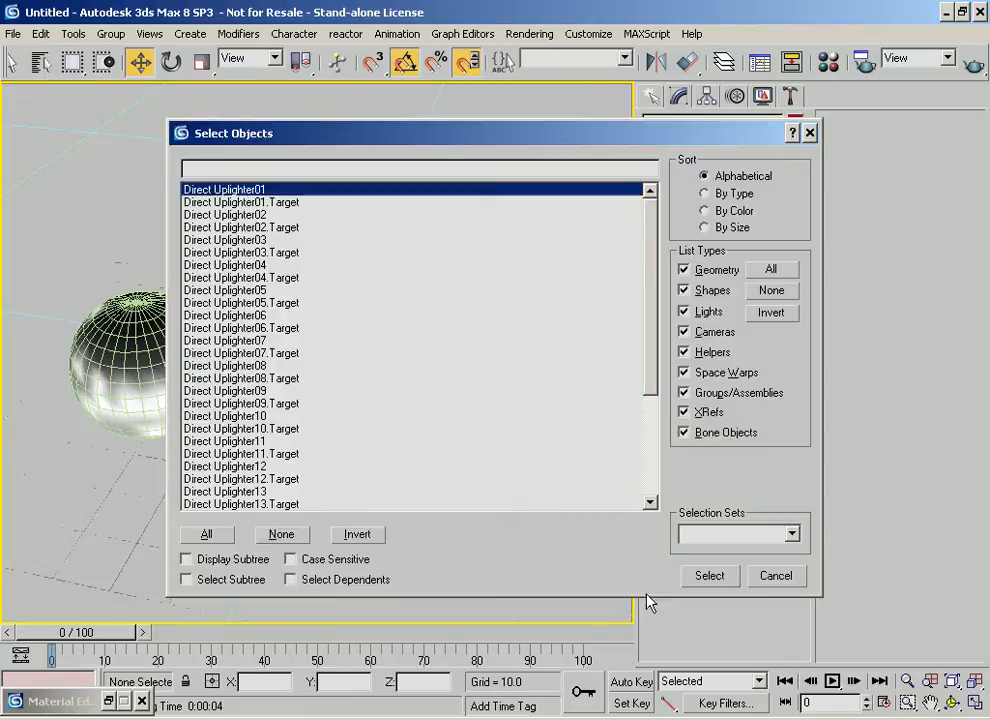
click(708, 576)
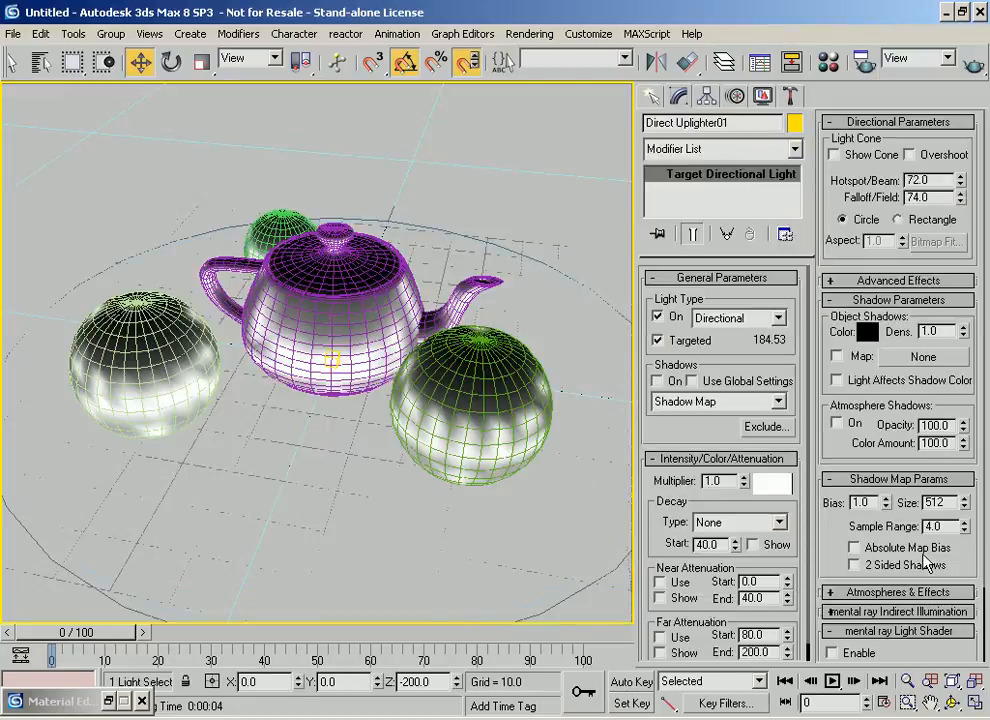
scroll(855, 185, down, 1)
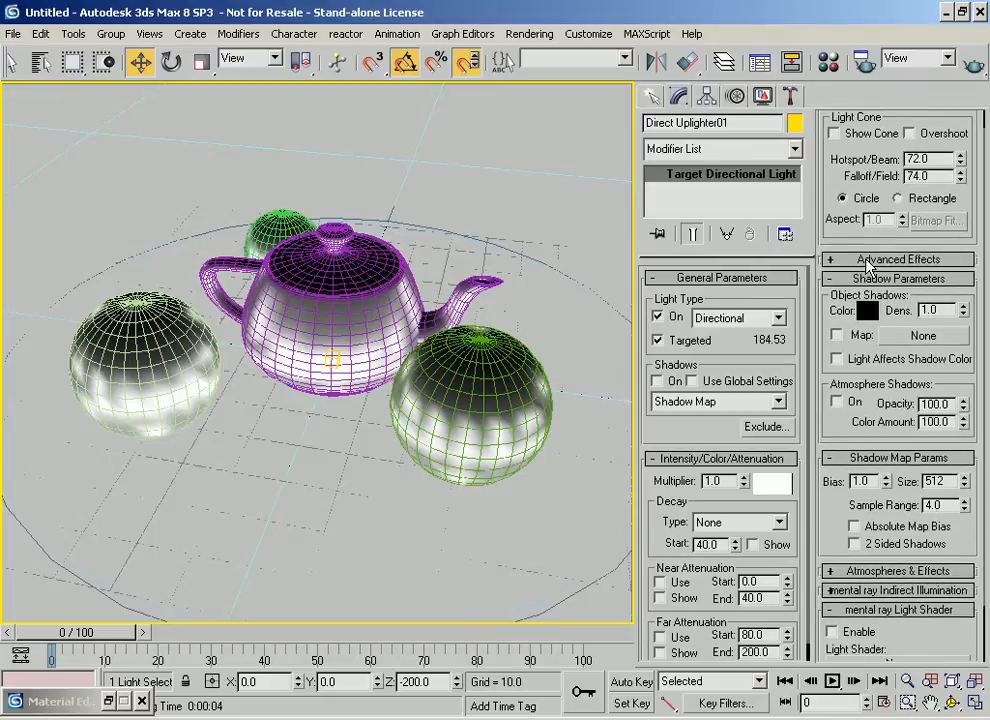
click(870, 259)
click(908, 328)
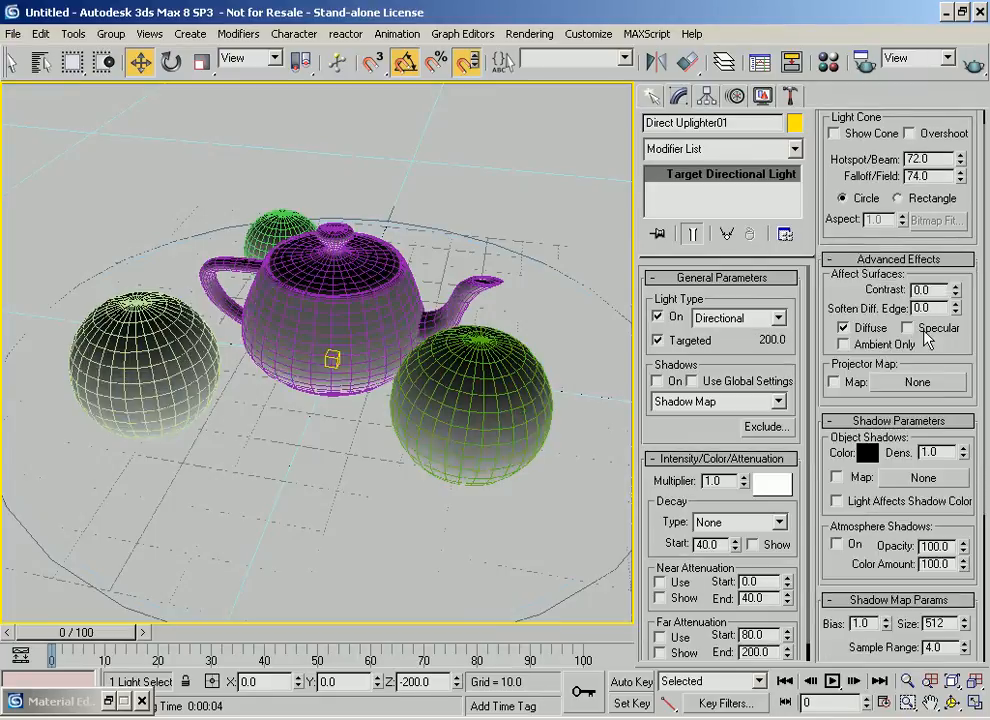
click(972, 66)
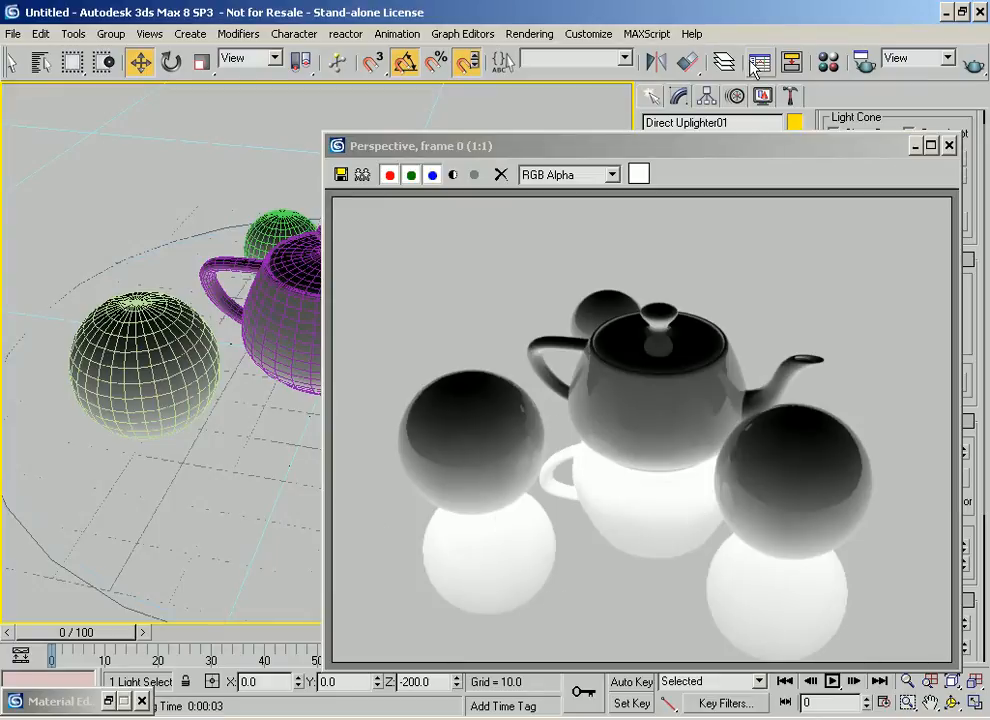
Step: Set the plastic surface material's reflection amount to 50 and render the perspective view again
click(829, 64)
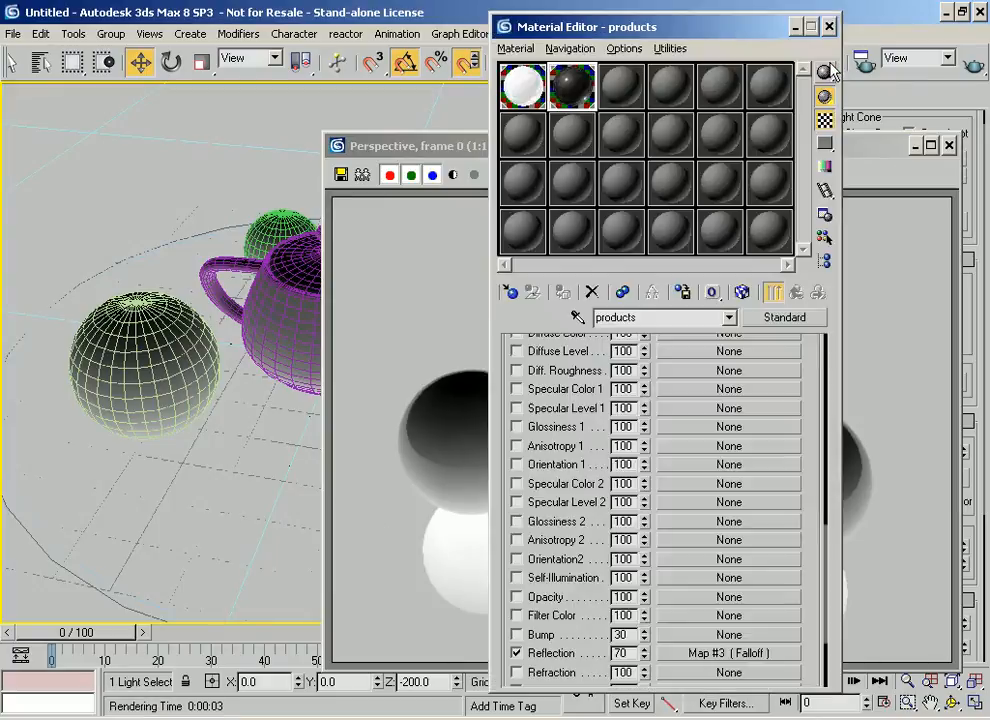
double_click(627, 653)
click(530, 87)
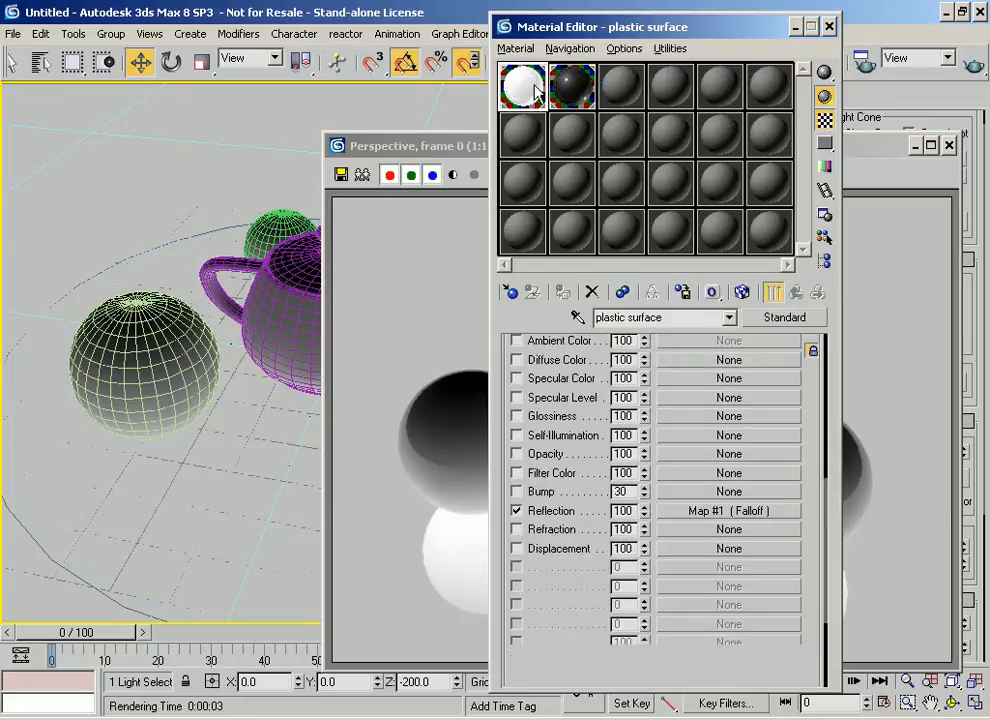
double_click(630, 511)
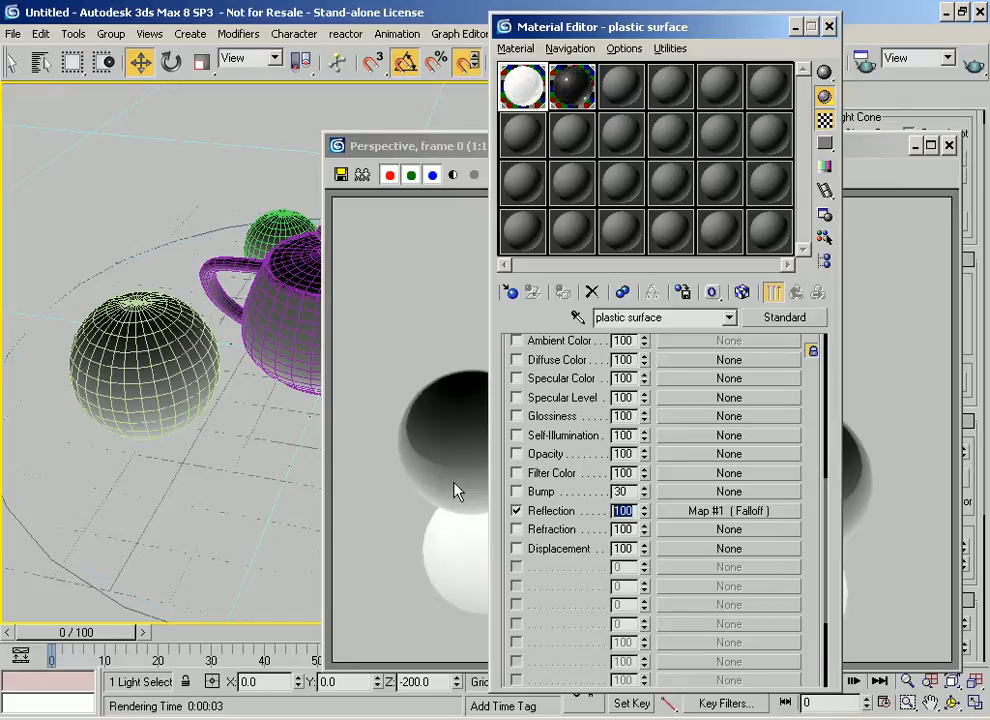
text(50)
key(Return)
click(973, 65)
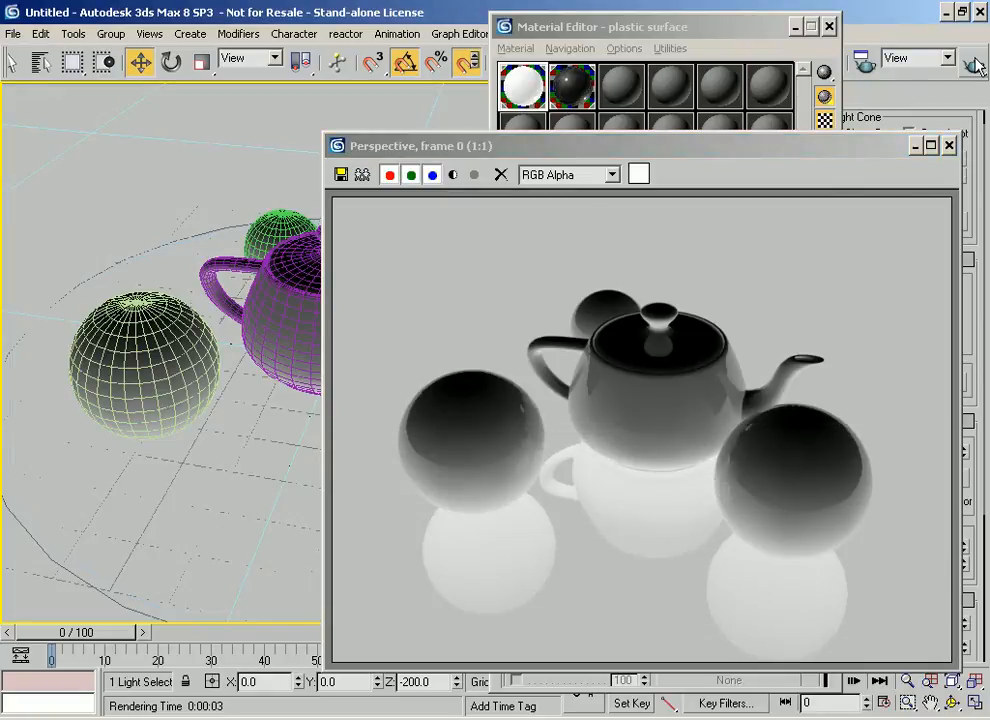
Step: Put away the rendered frame and the Material Editor, and select the Direct Uplighter06 light
drag(822, 153, 722, 107)
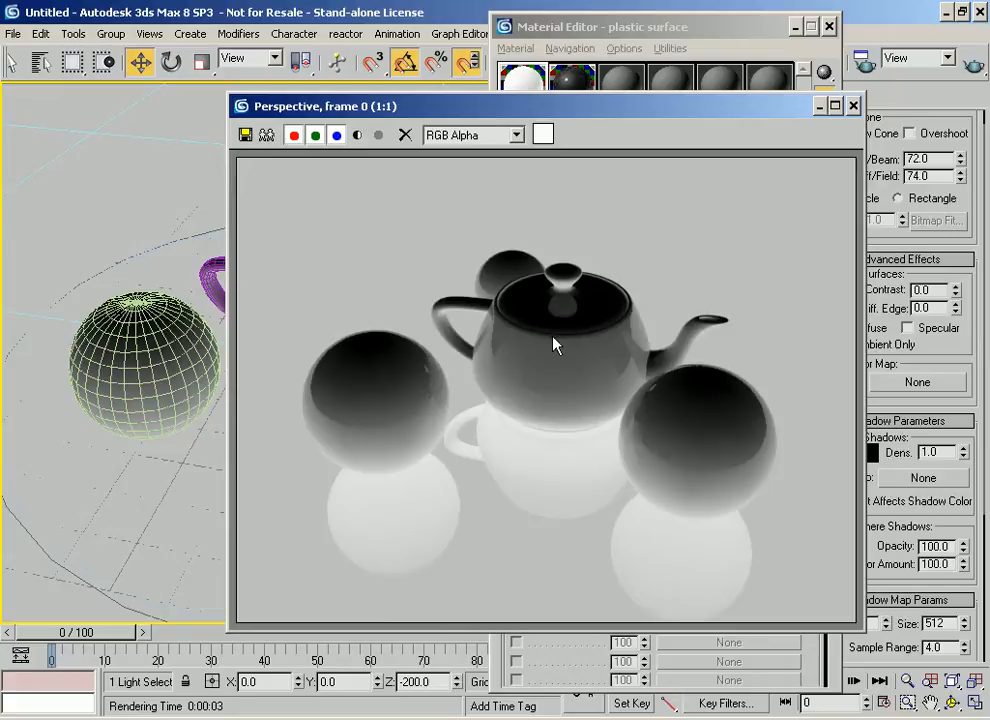
drag(760, 101, 573, 47)
click(661, 56)
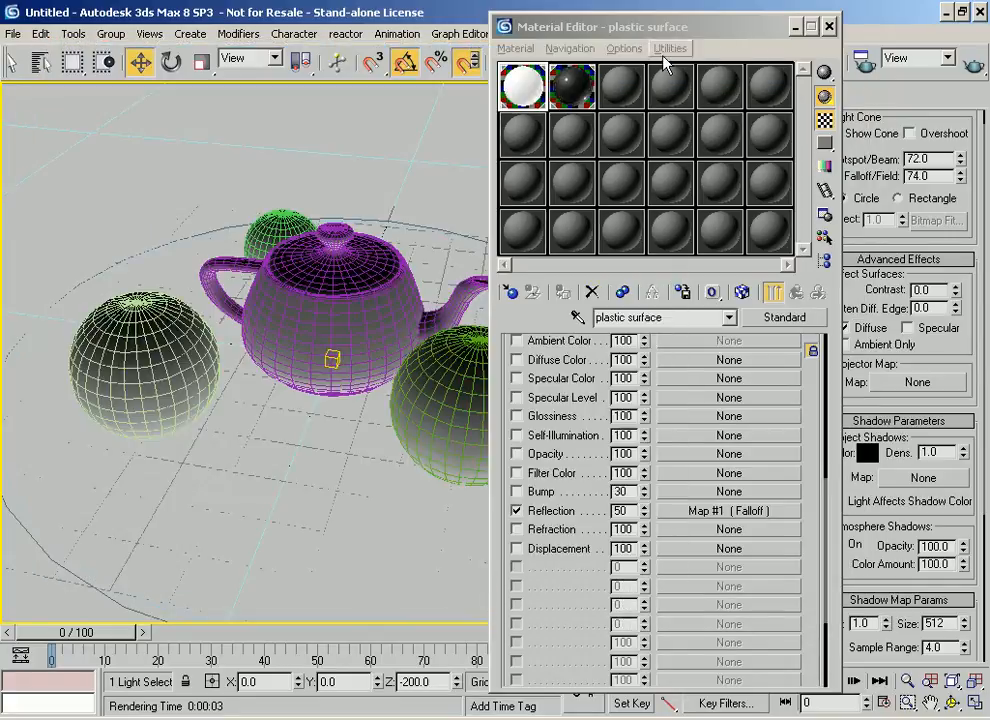
click(796, 27)
click(41, 61)
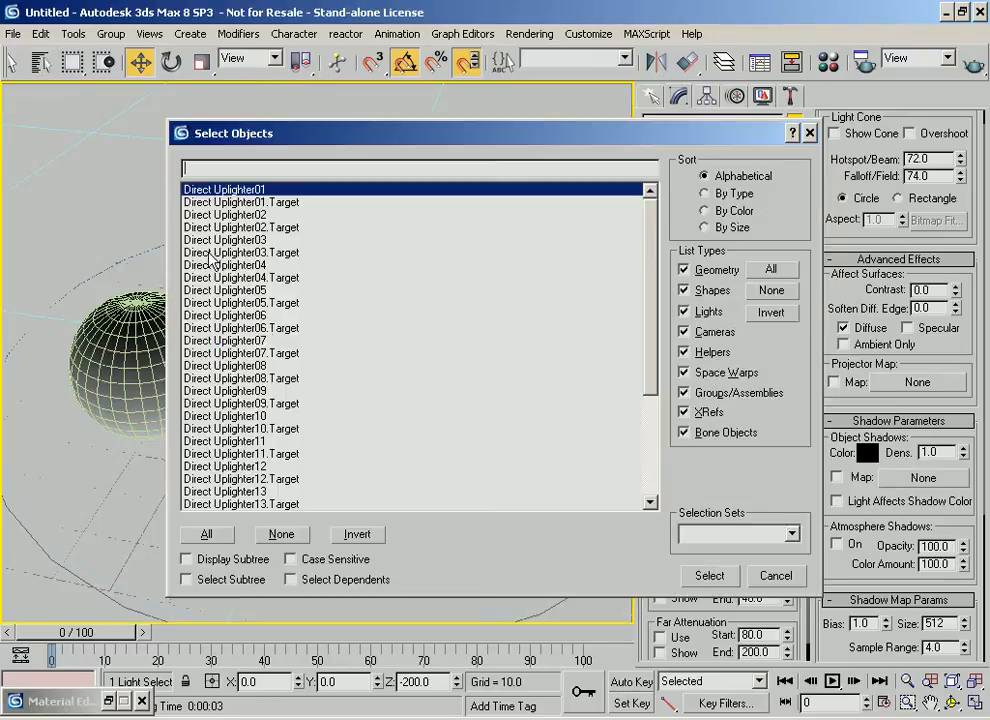
double_click(235, 315)
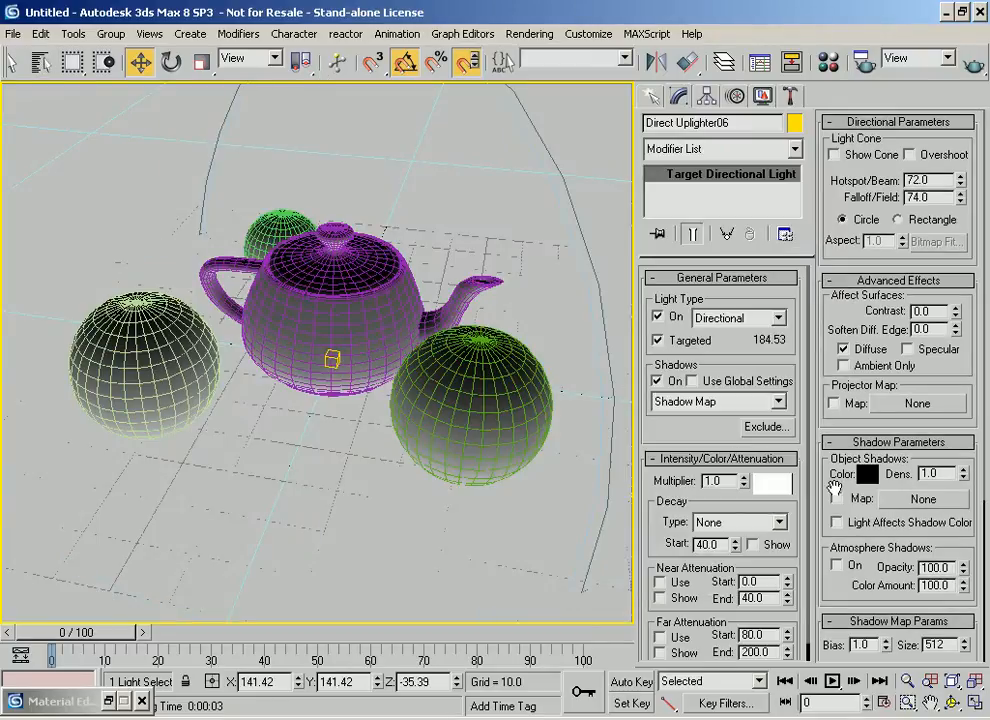
Step: Set Direct Uplighter06's shadow map bias to 0.01 and sample range to 20, and render the perspective view again
scroll(850, 470, down, 5)
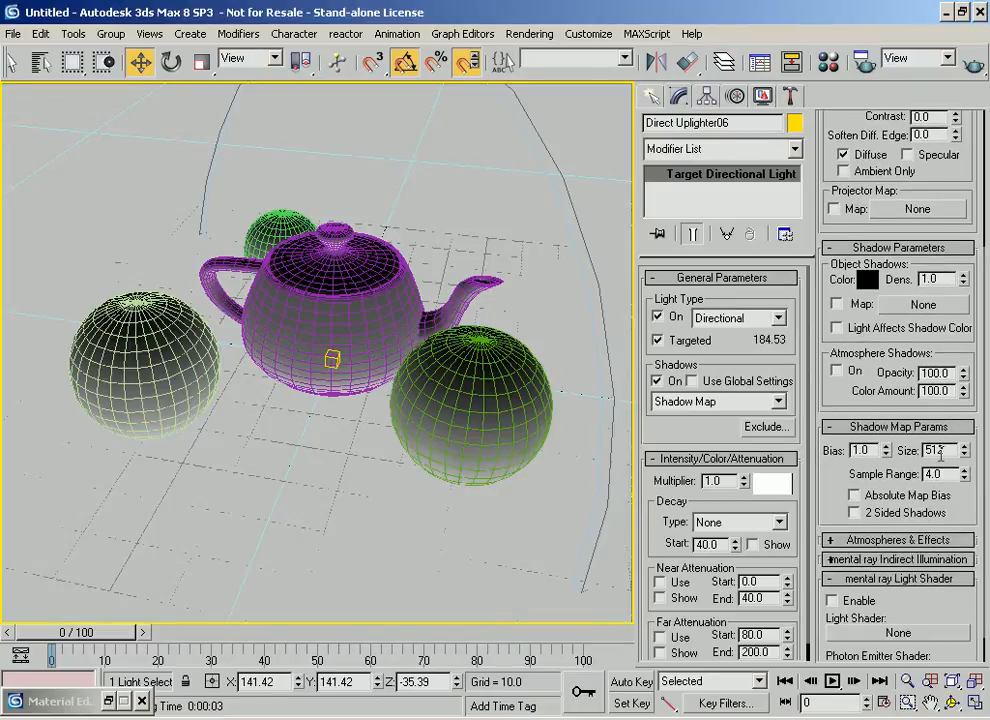
double_click(946, 451)
double_click(858, 451)
key(BackSpace)
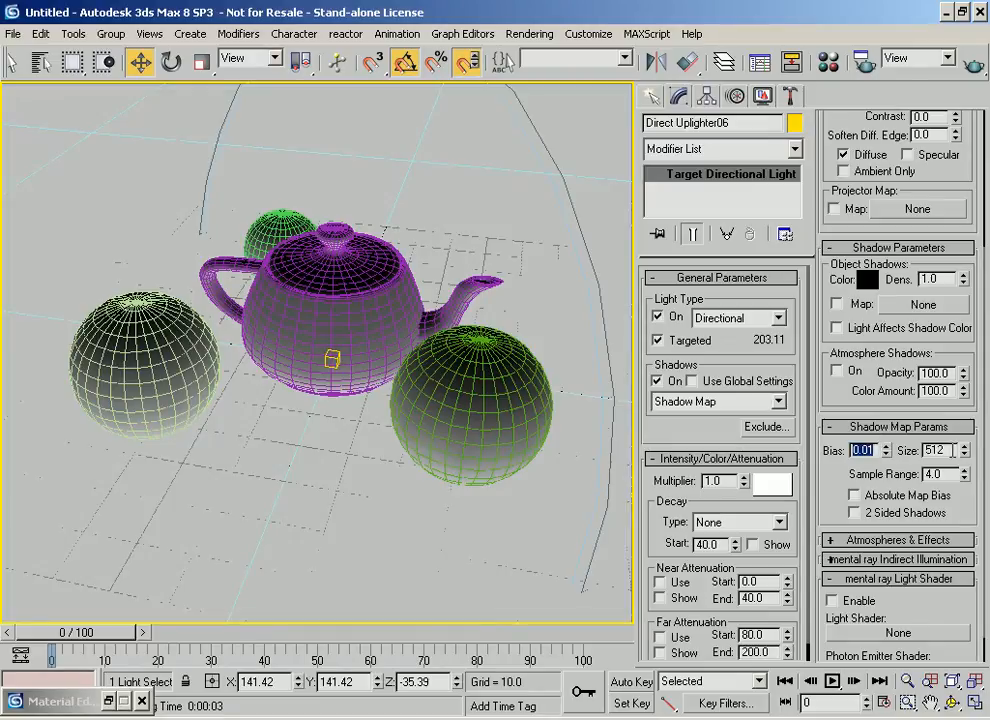
key(Tab)
key(Tab)
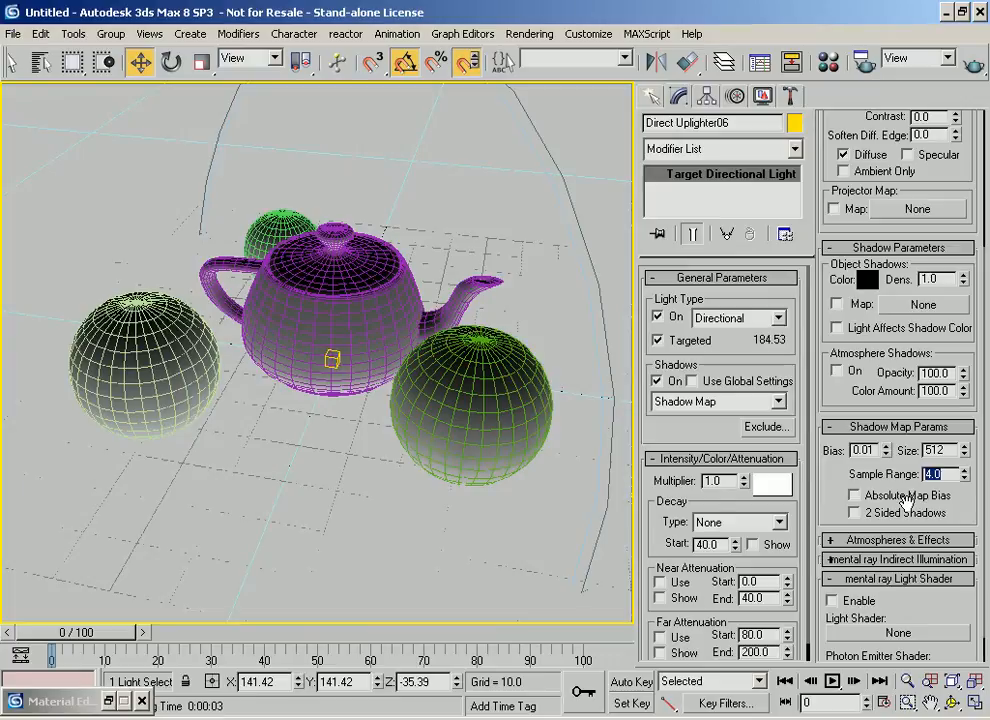
text(20)
key(Return)
key(shift+q)
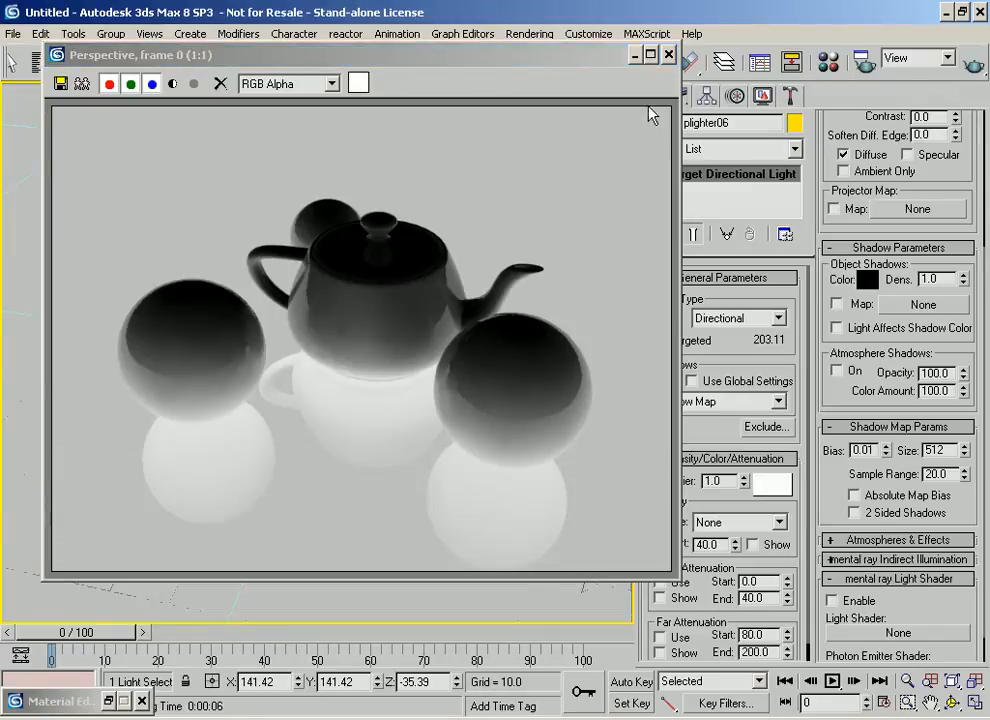
click(669, 56)
Step: Select the teapot and lighten the products material's diffuse colour to a dark grey
alt+middle_drag(422, 319, 281, 335)
middle_drag(349, 246, 404, 473)
click(407, 312)
alt+middle_drag(412, 371, 430, 326)
key(z)
scroll(288, 393, up, 4)
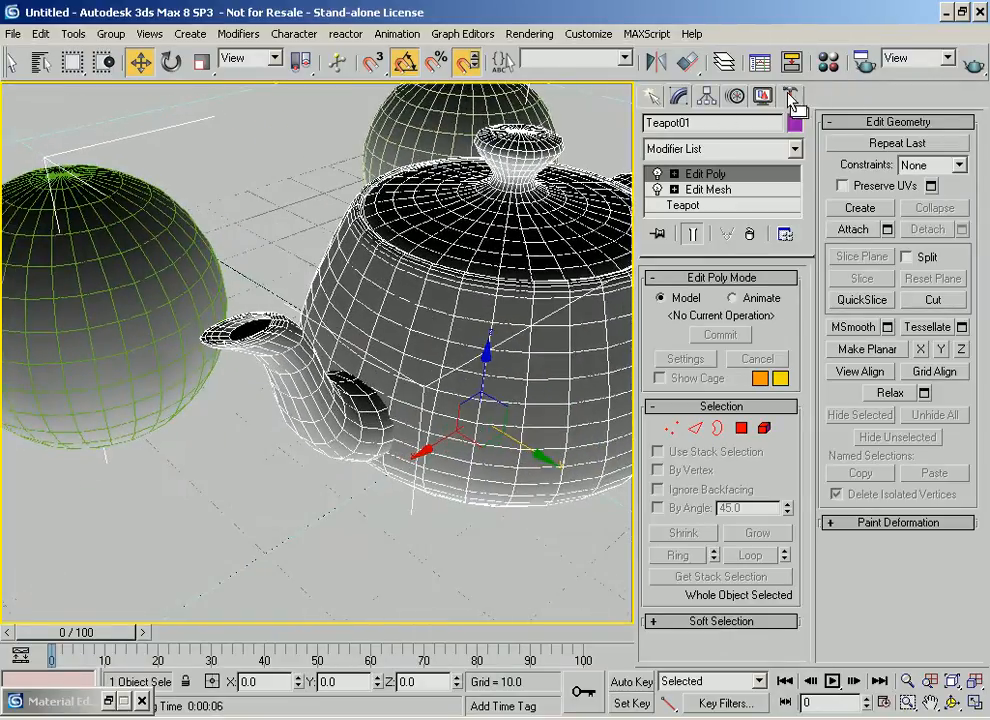
key(m)
click(572, 86)
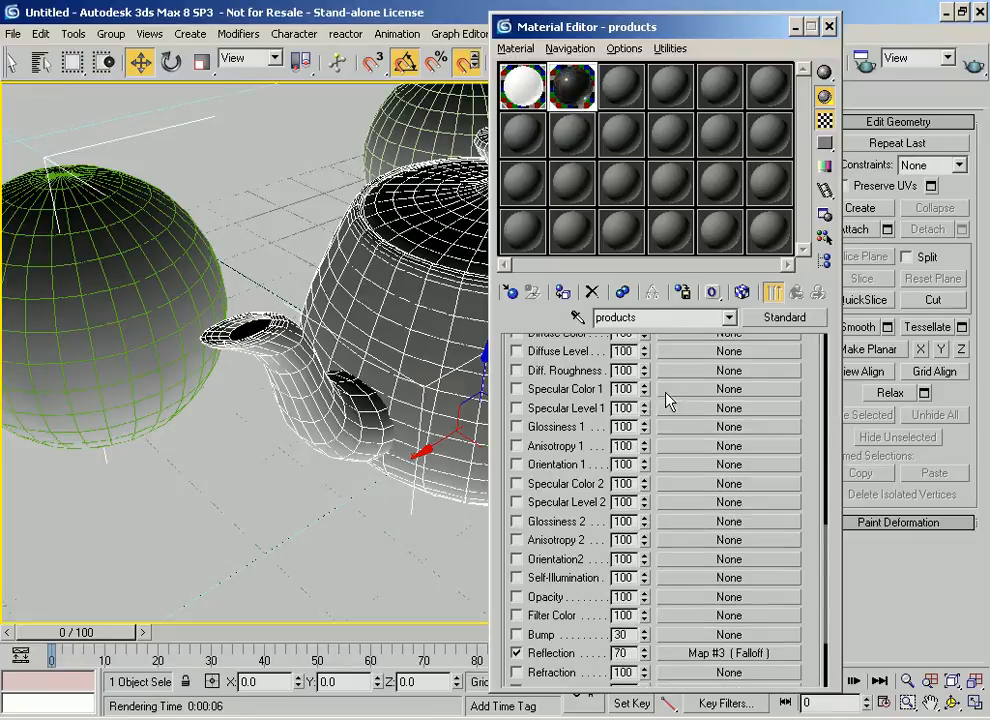
scroll(692, 442, up, 10)
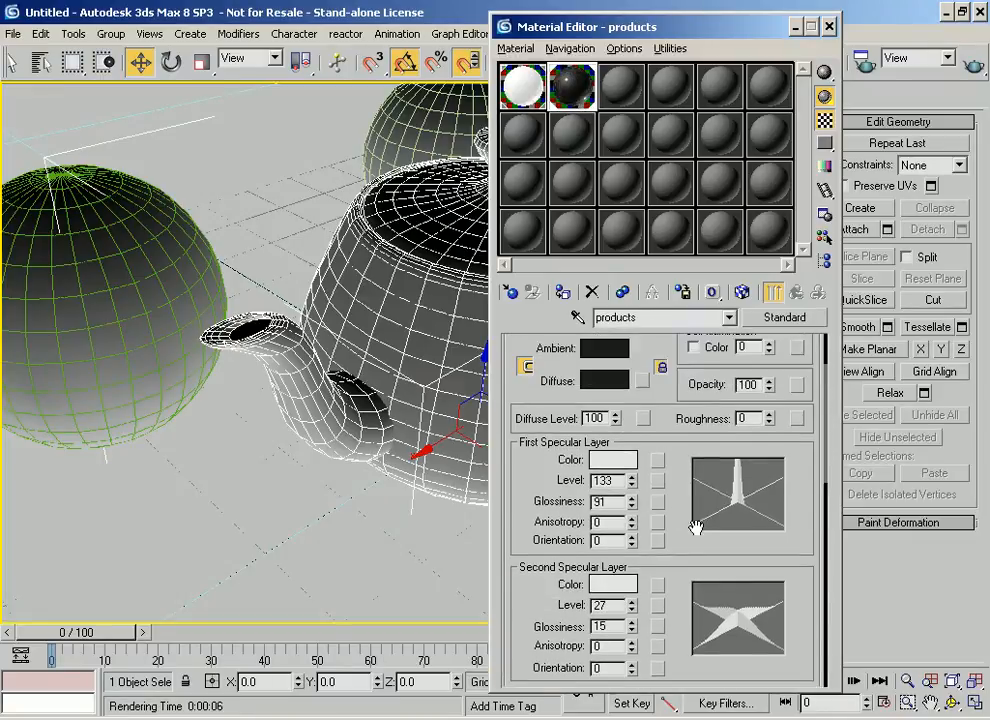
click(620, 388)
drag(559, 135, 561, 173)
click(441, 287)
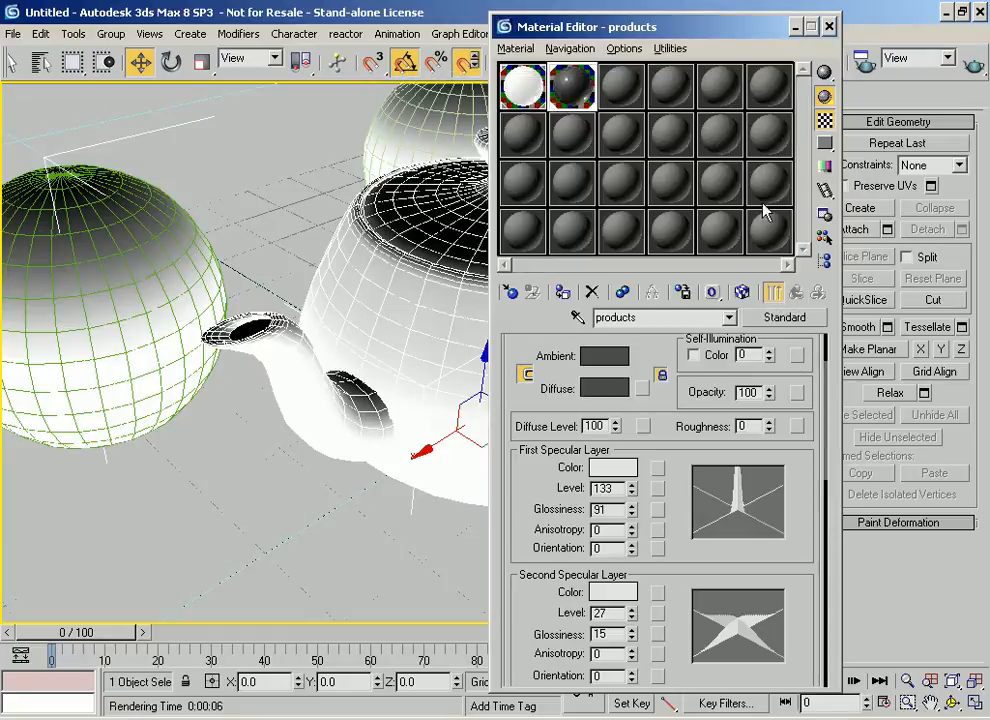
Step: Render the close perspective view of the teapot's spout, and put away the rendered frame and the Material Editor
click(973, 66)
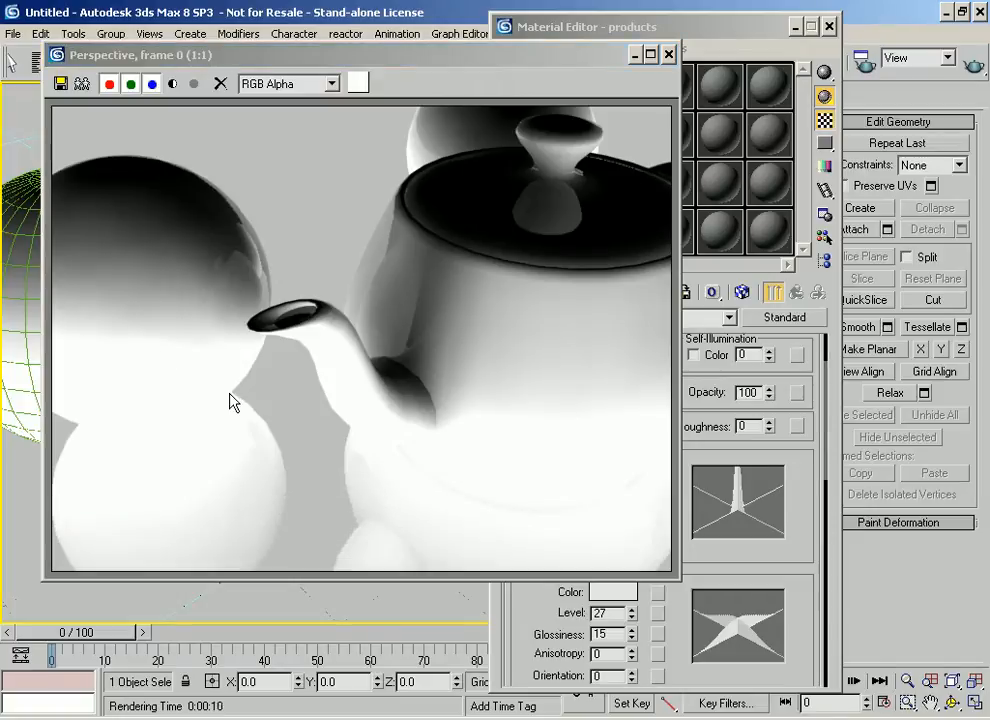
click(667, 55)
click(796, 27)
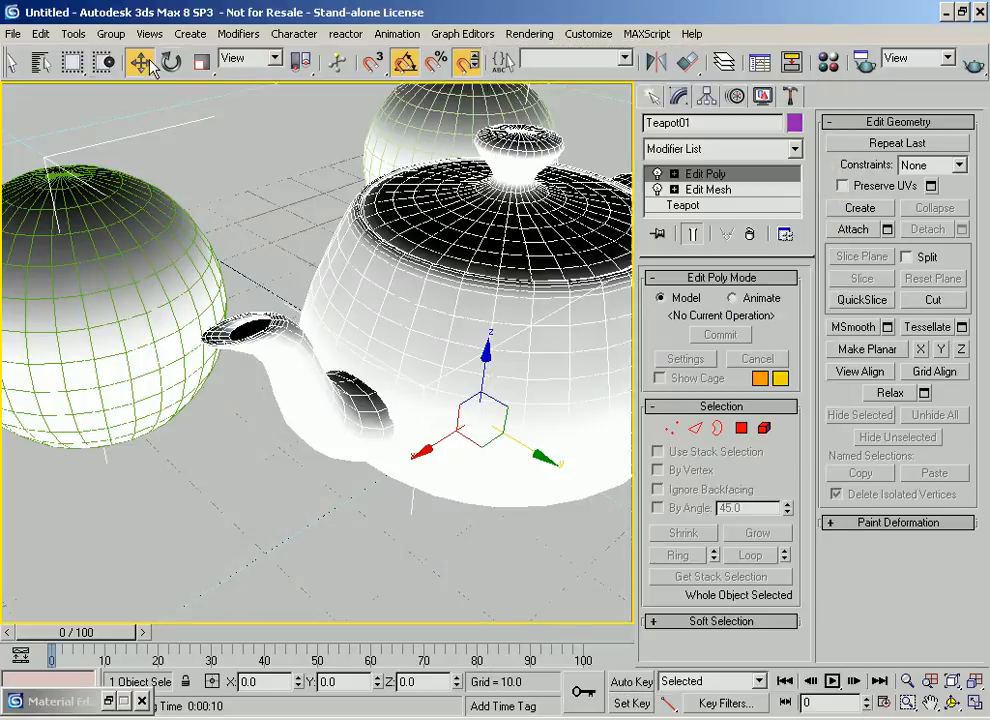
Step: Select the Direct Uplighter11 light, set its multiplier to 0.25 and render the perspective view
click(41, 62)
double_click(184, 283)
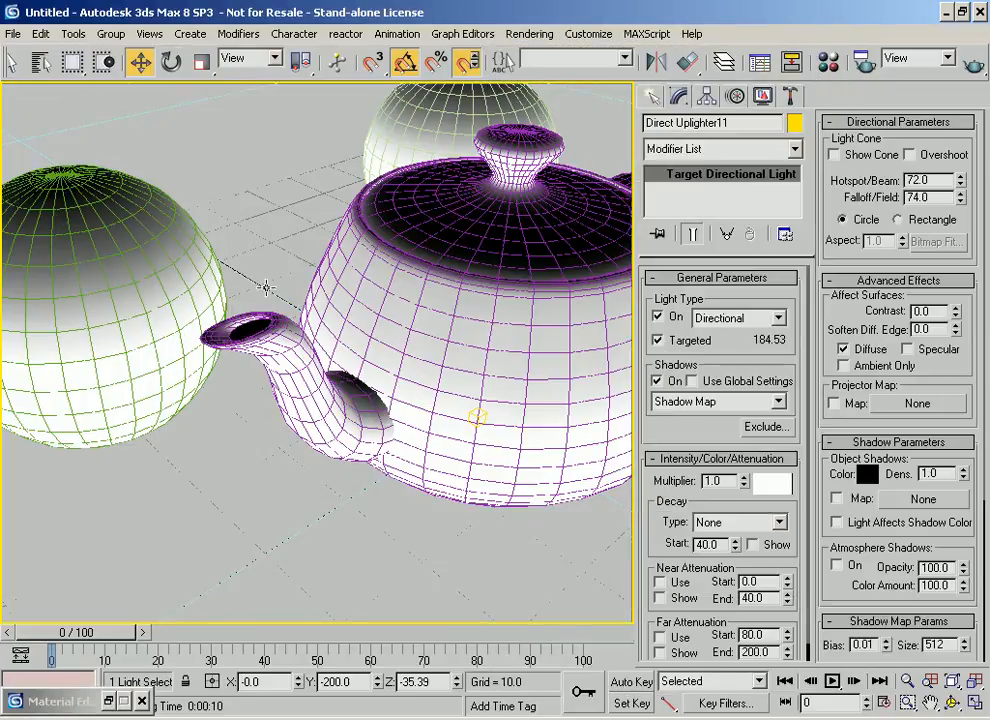
drag(716, 481, 643, 470)
text(0.25)
key(Return)
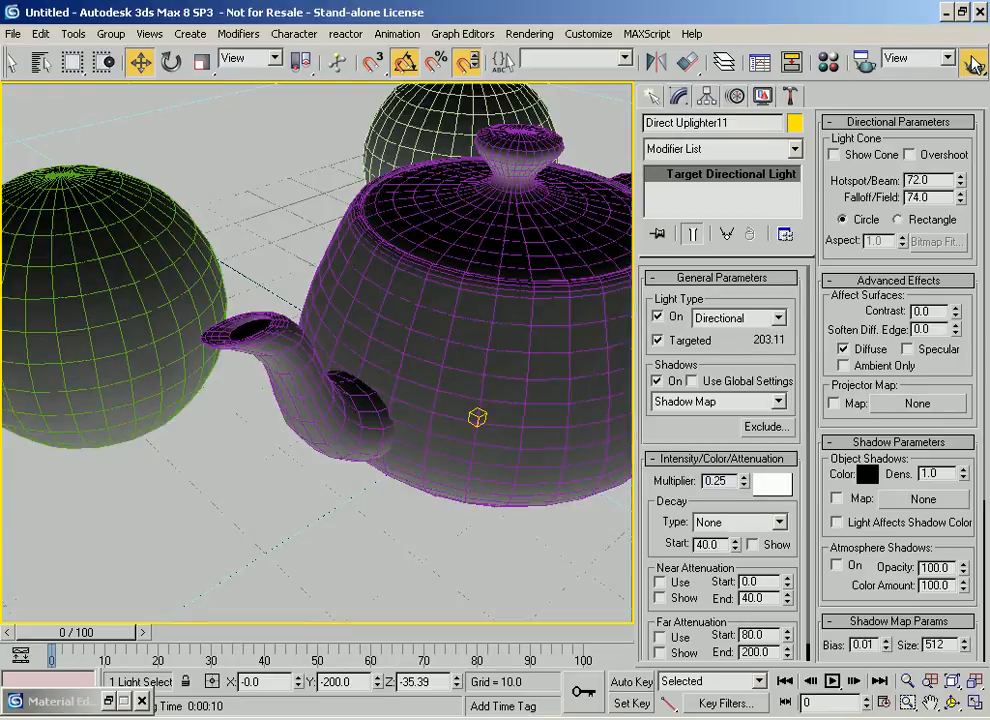
click(970, 64)
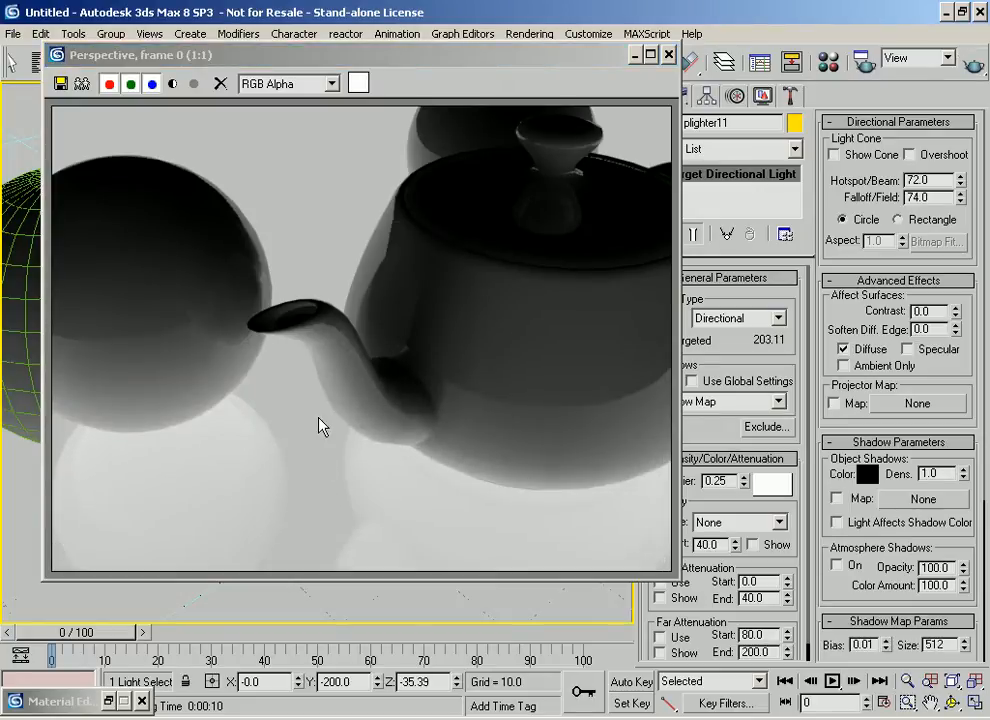
Step: Set Direct Uplighter11's multiplier to 0.3, render the perspective view again and close the rendered frame
drag(714, 482, 764, 486)
text(3)
key(Return)
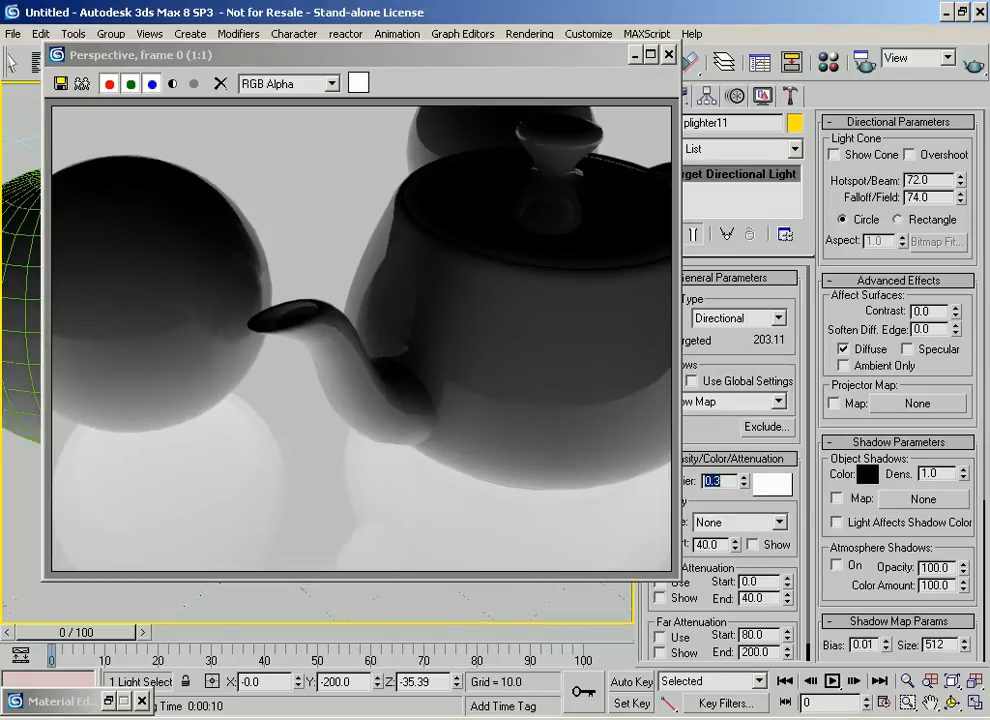
click(970, 68)
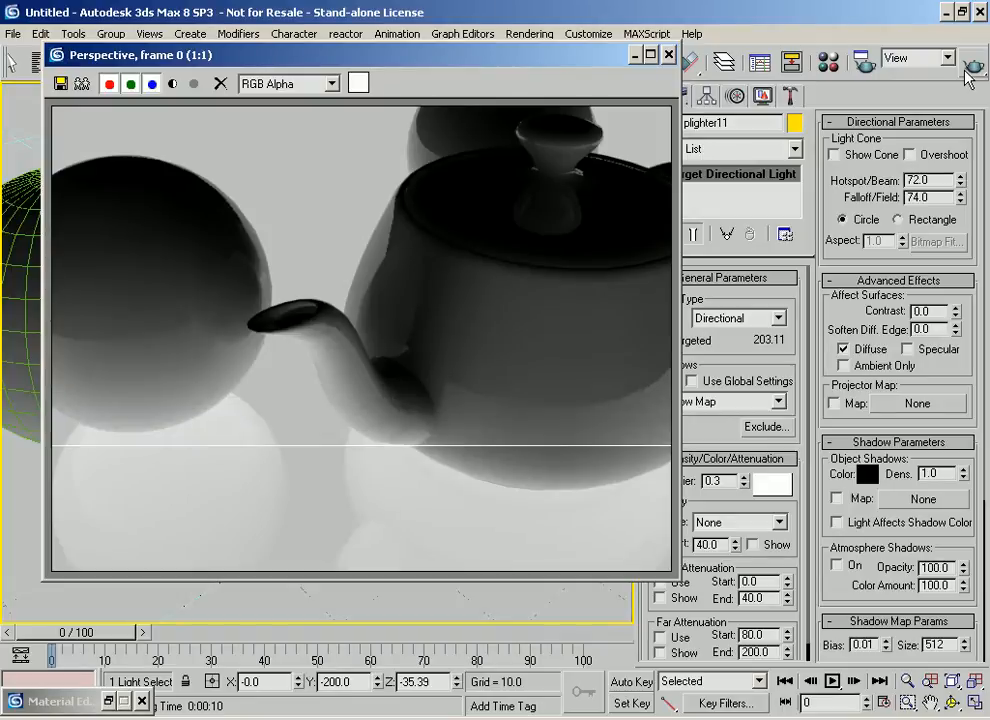
click(668, 55)
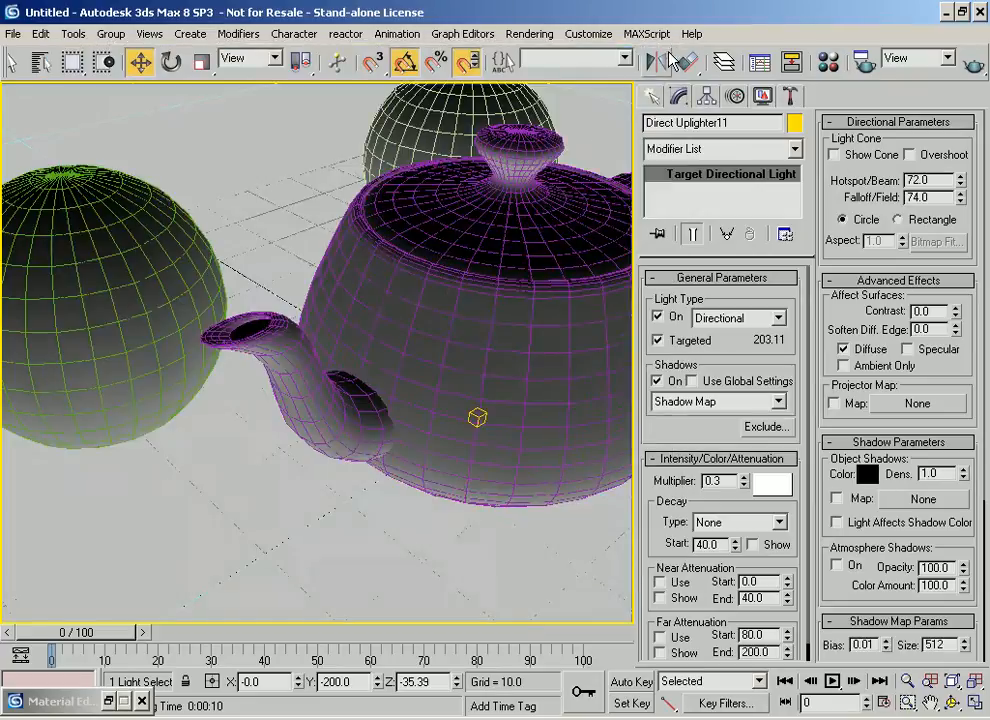
Step: Render a wider perspective view showing the teapot, all the spheres and the far edge of the plane
scroll(475, 278, down, 4)
scroll(477, 275, down, 3)
alt+middle_drag(407, 271, 590, 277)
middle_drag(199, 146, 462, 370)
scroll(312, 342, up, 3)
middle_drag(80, 335, 307, 170)
scroll(295, 298, up, 3)
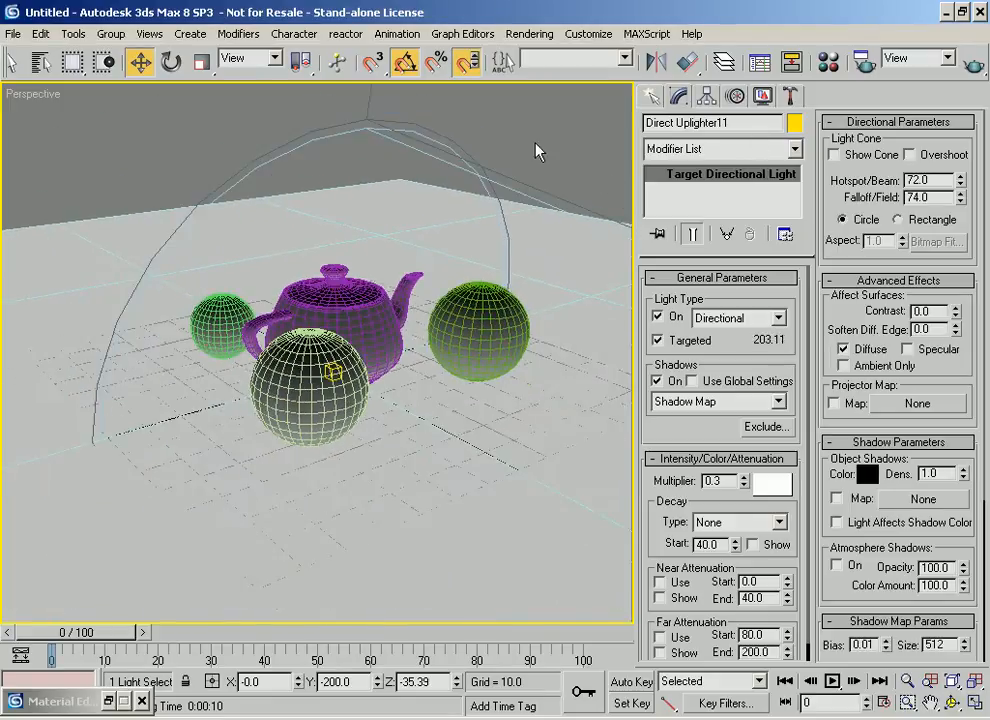
click(972, 64)
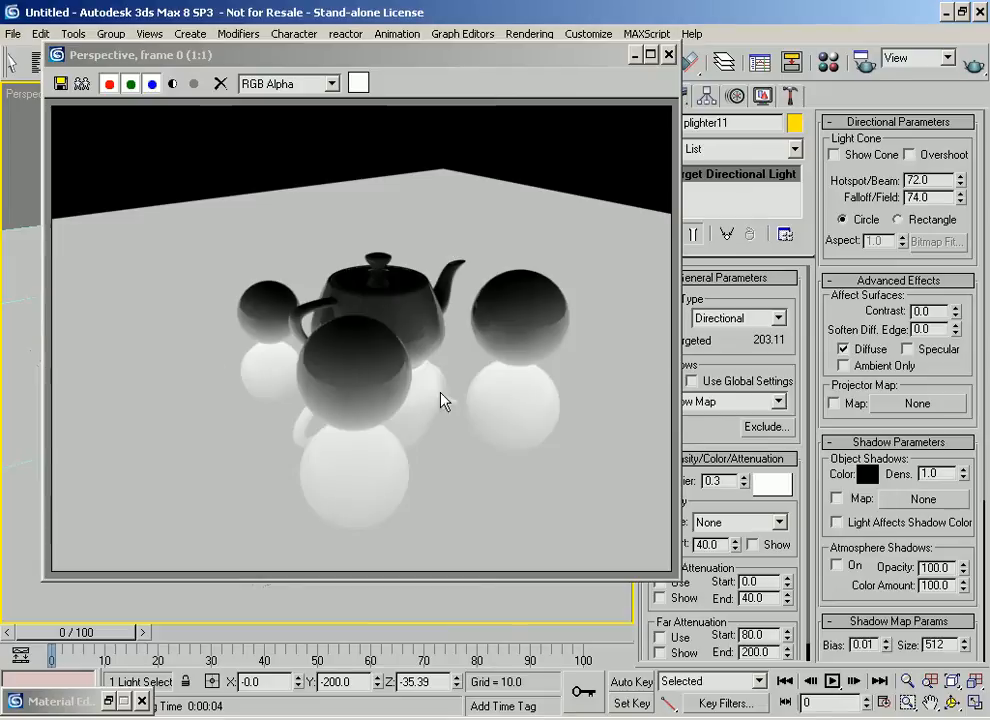
Step: Reduce the plastic surface material's reflection amount, render the perspective view again, and put away the frame and the Material Editor
click(828, 62)
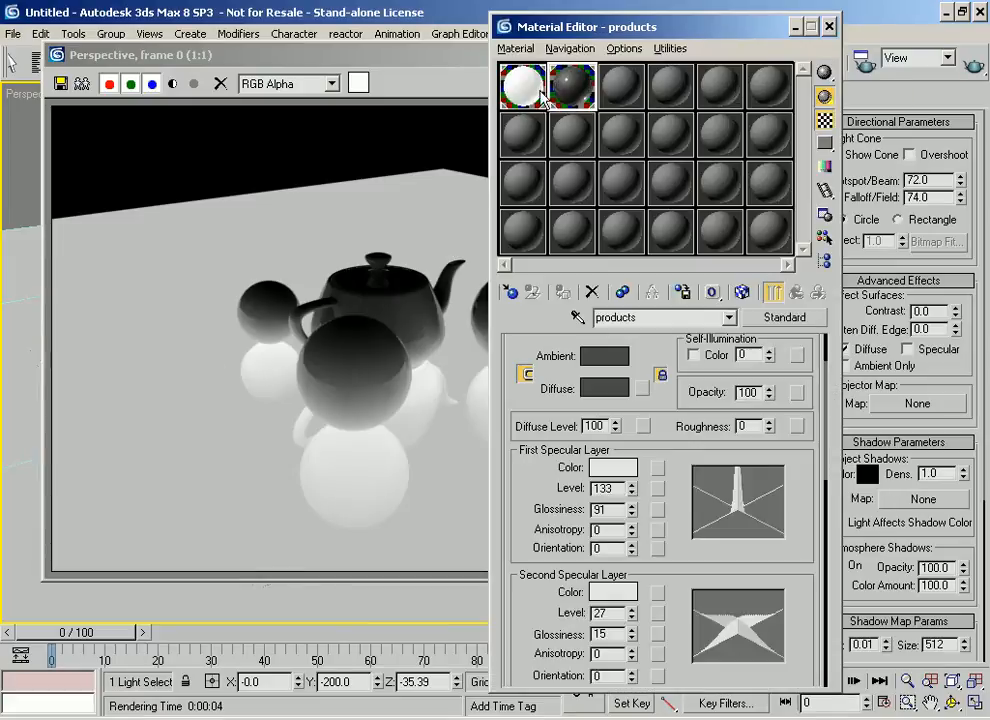
click(548, 100)
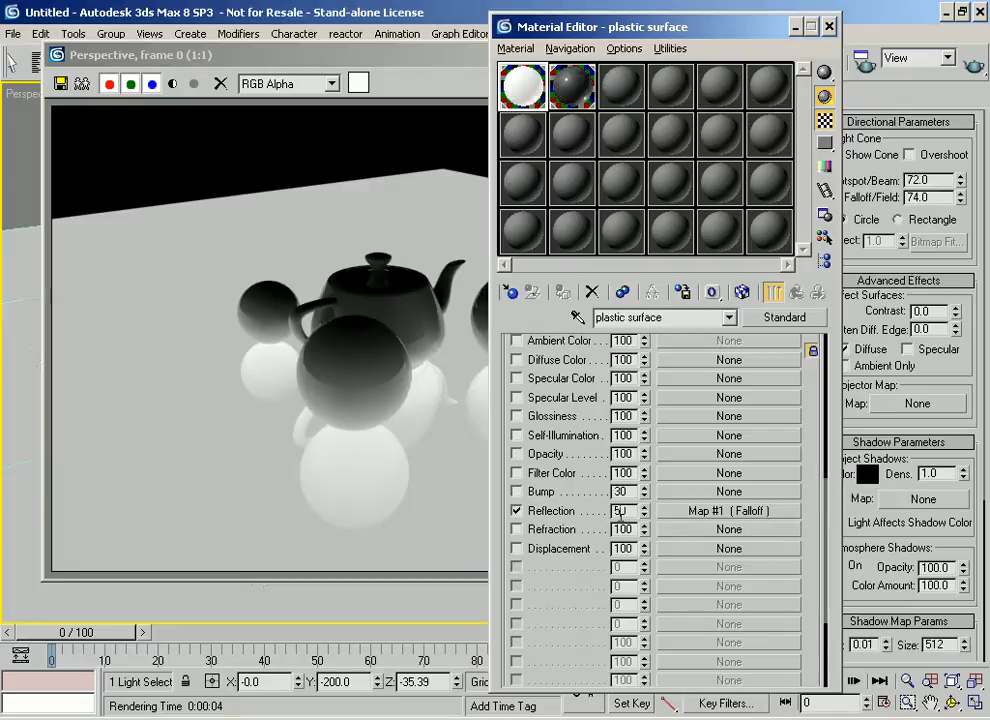
double_click(619, 511)
click(970, 68)
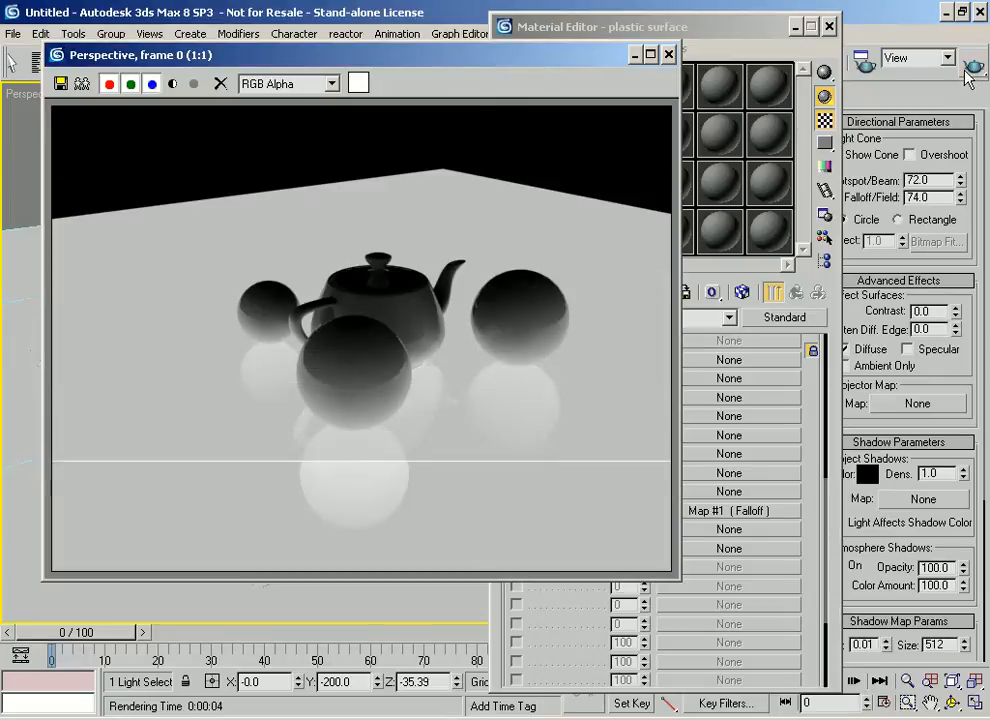
click(670, 55)
drag(678, 27, 775, 22)
click(895, 17)
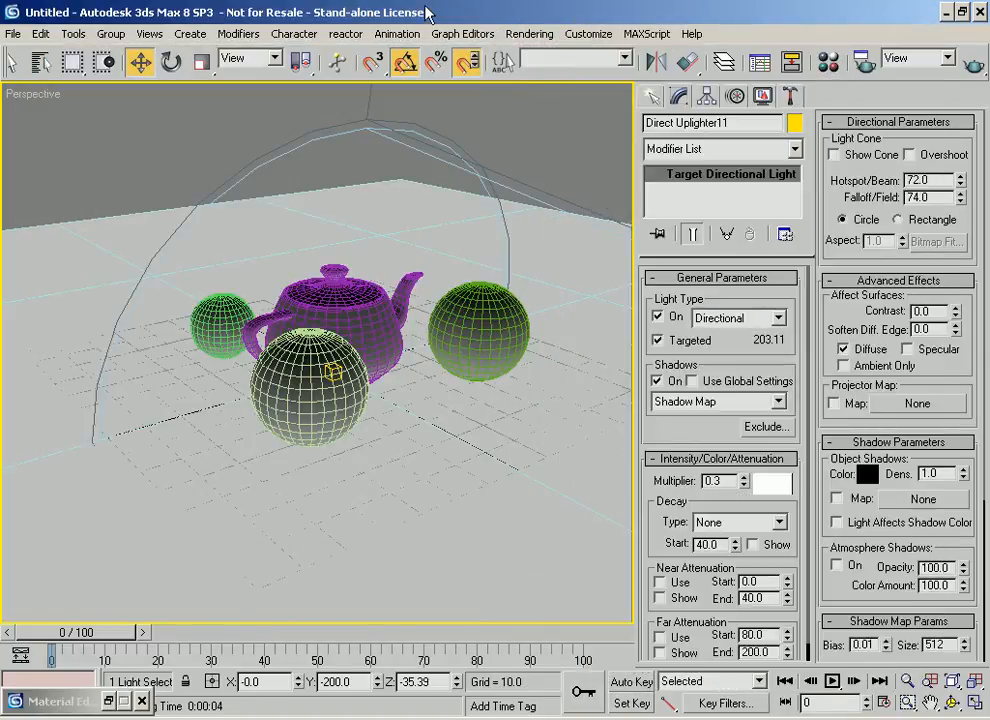
Step: Save the scene in the video tutorials folder under the file name "uplighter - no strip lights"
click(13, 34)
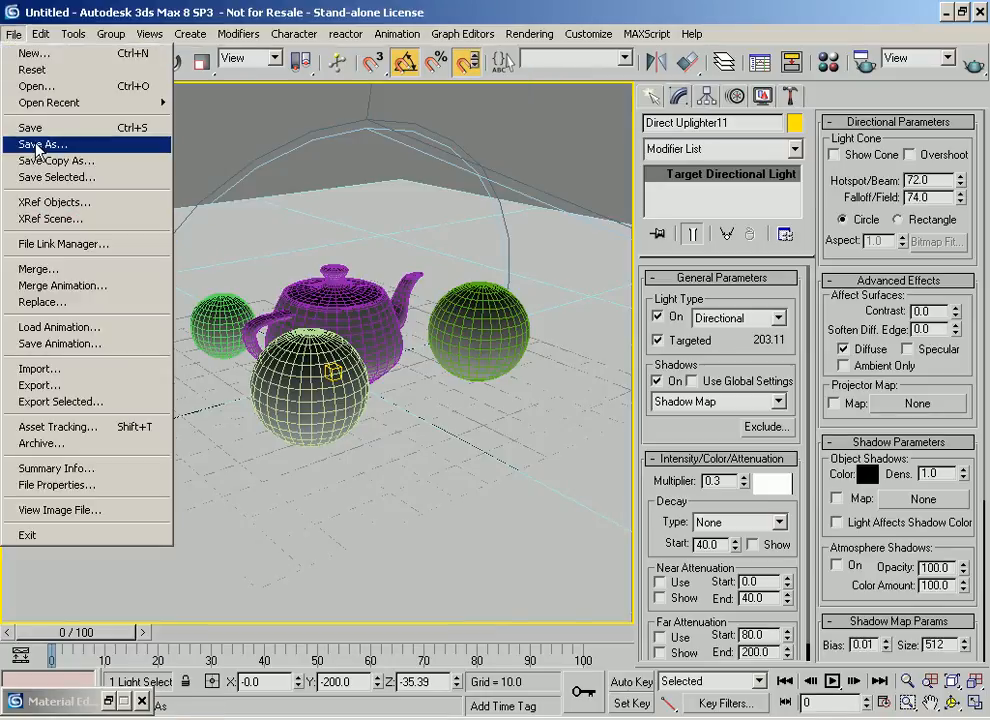
click(37, 146)
click(192, 90)
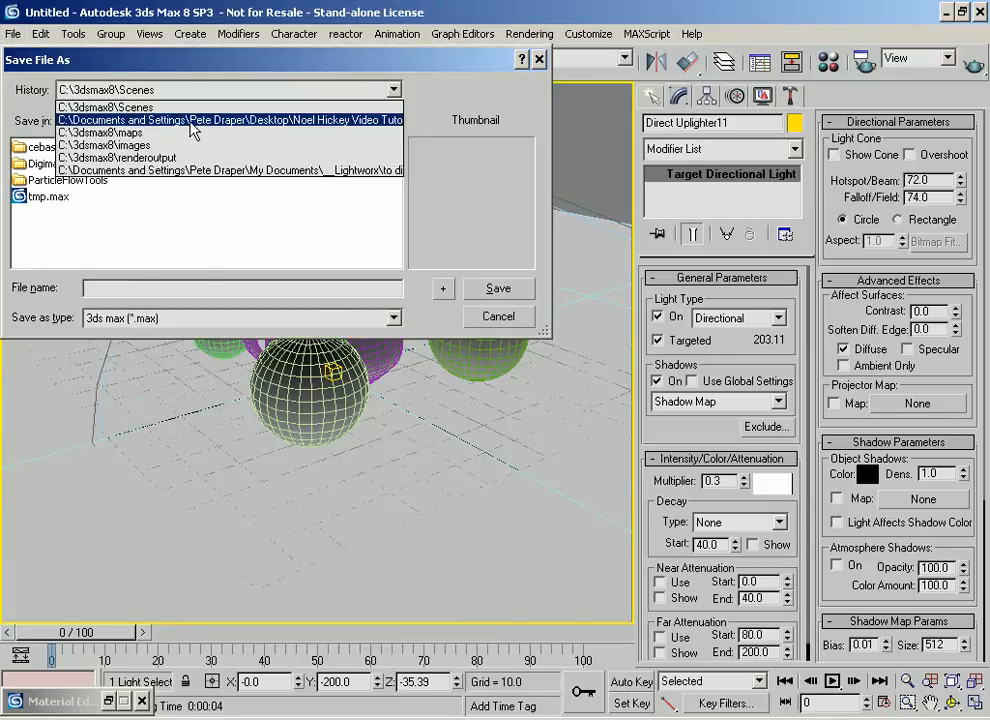
click(194, 128)
click(122, 287)
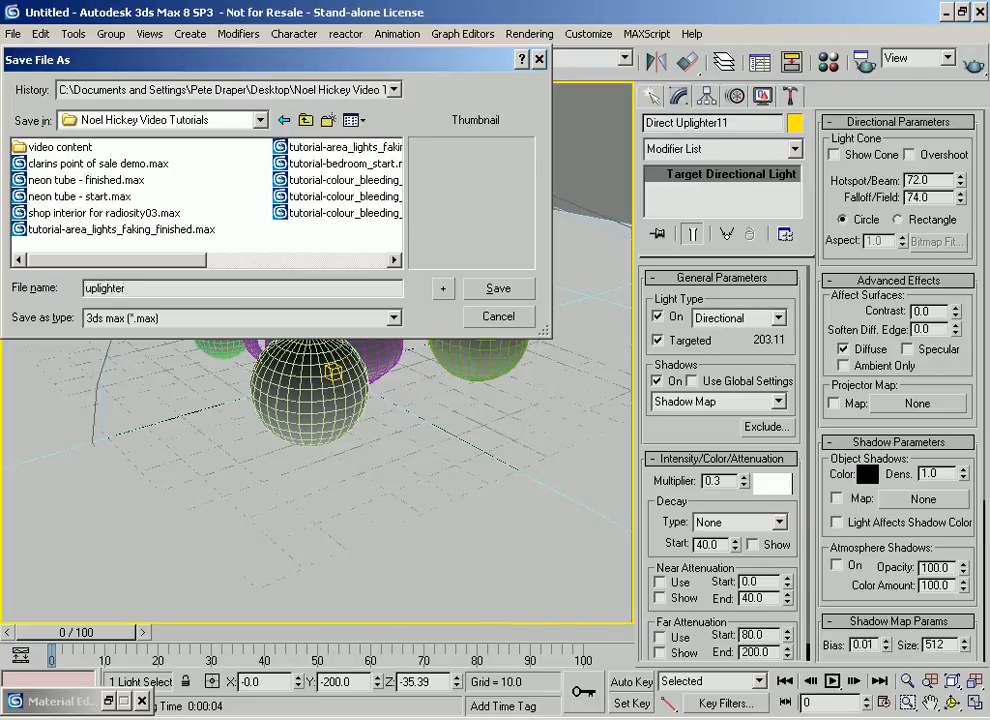
text(uplighter - no strip lights)
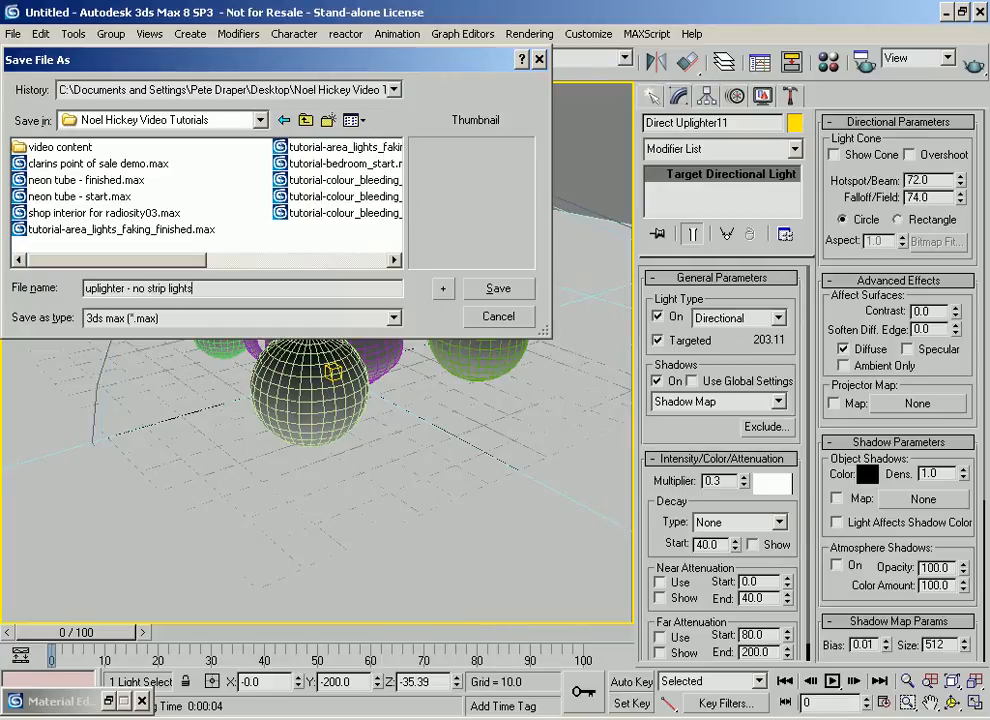
key(Return)
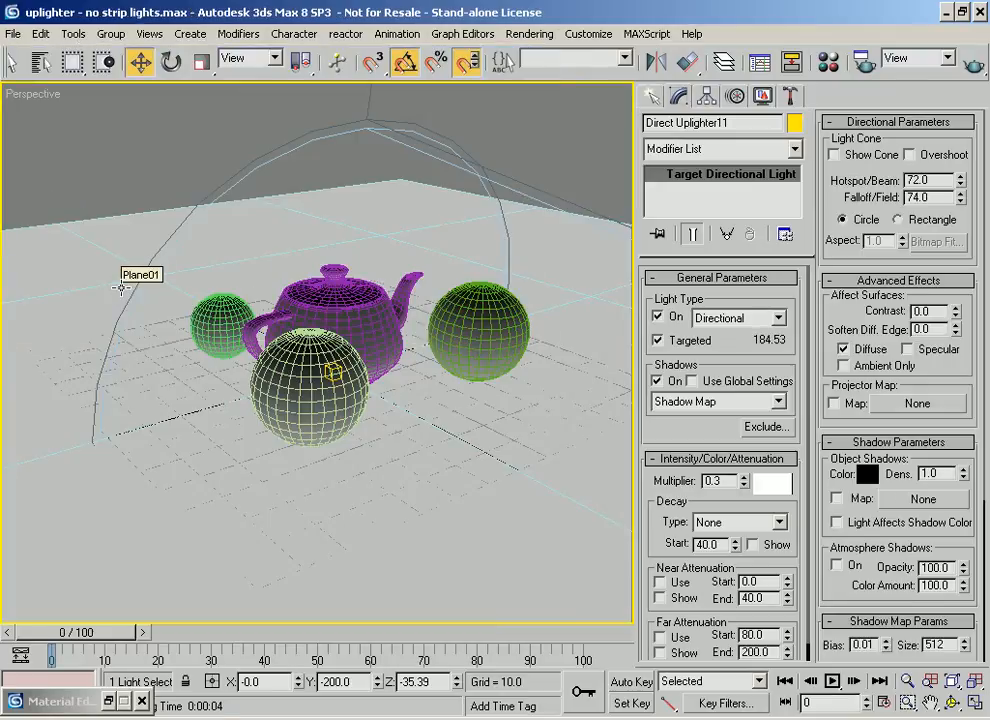
Step: Open tutorial-area_lights_faking_finished.max from the video tutorials folder for merging into the current scene
click(11, 38)
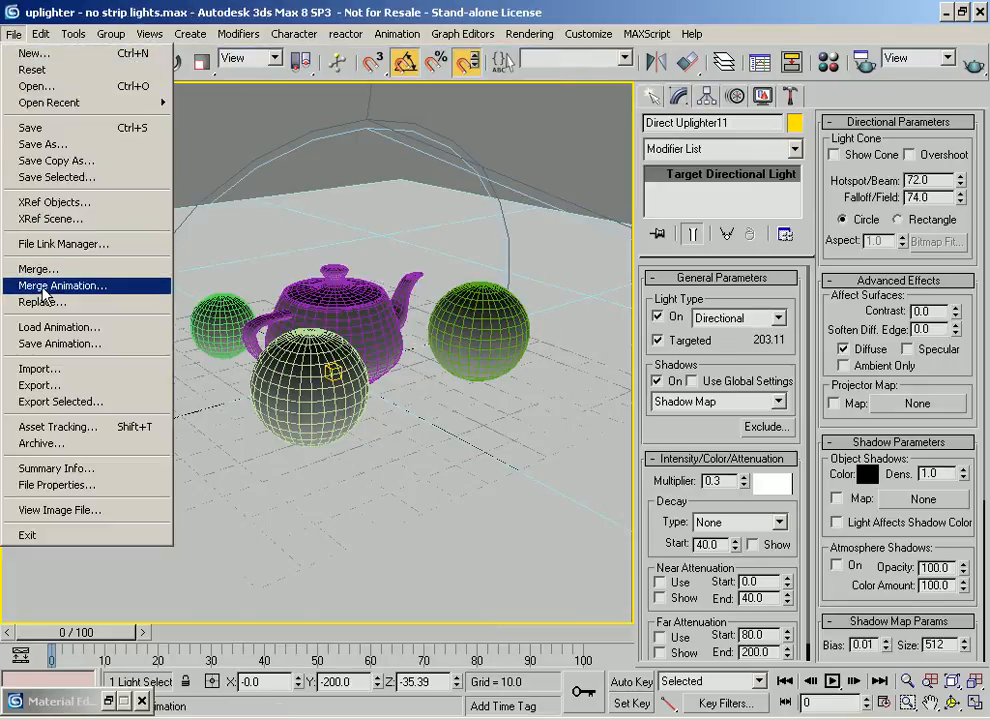
click(35, 269)
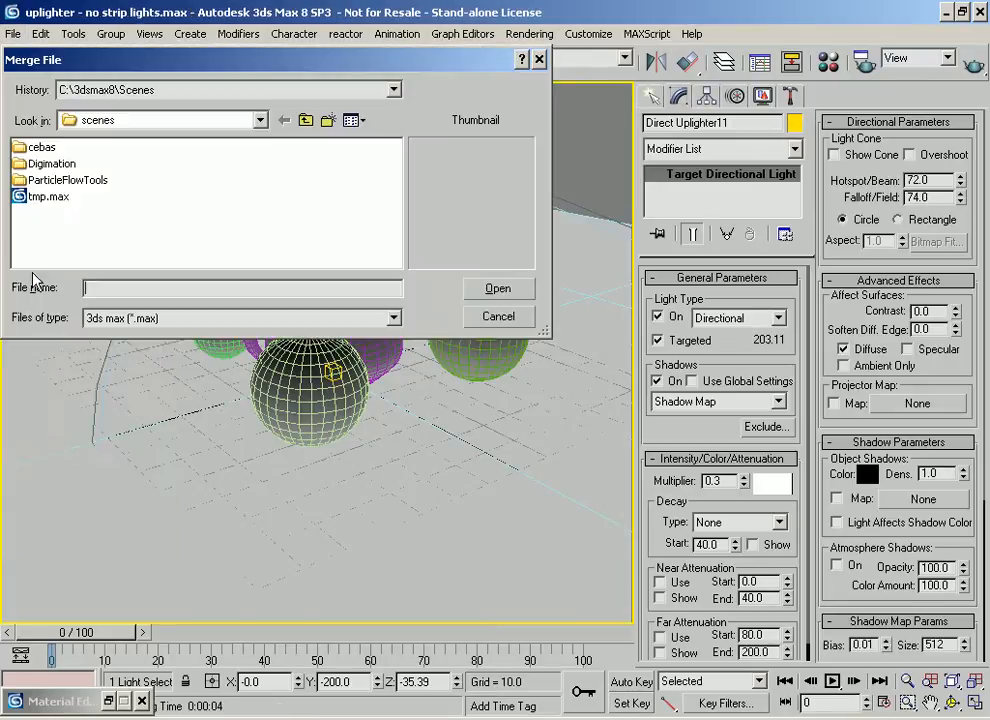
click(248, 94)
click(239, 120)
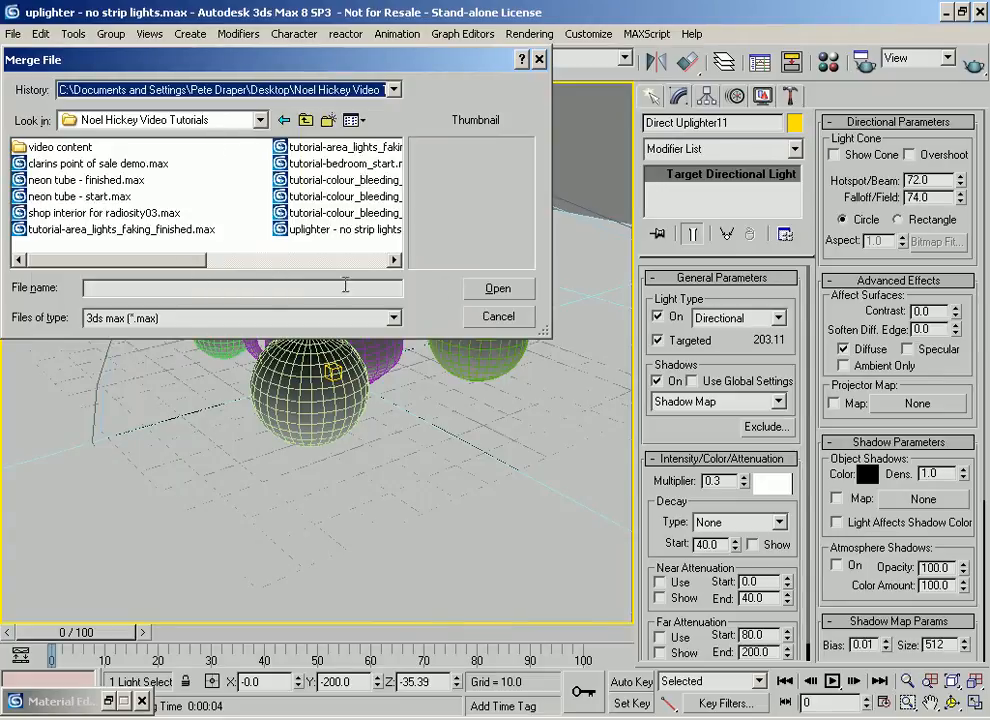
drag(545, 333, 421, 462)
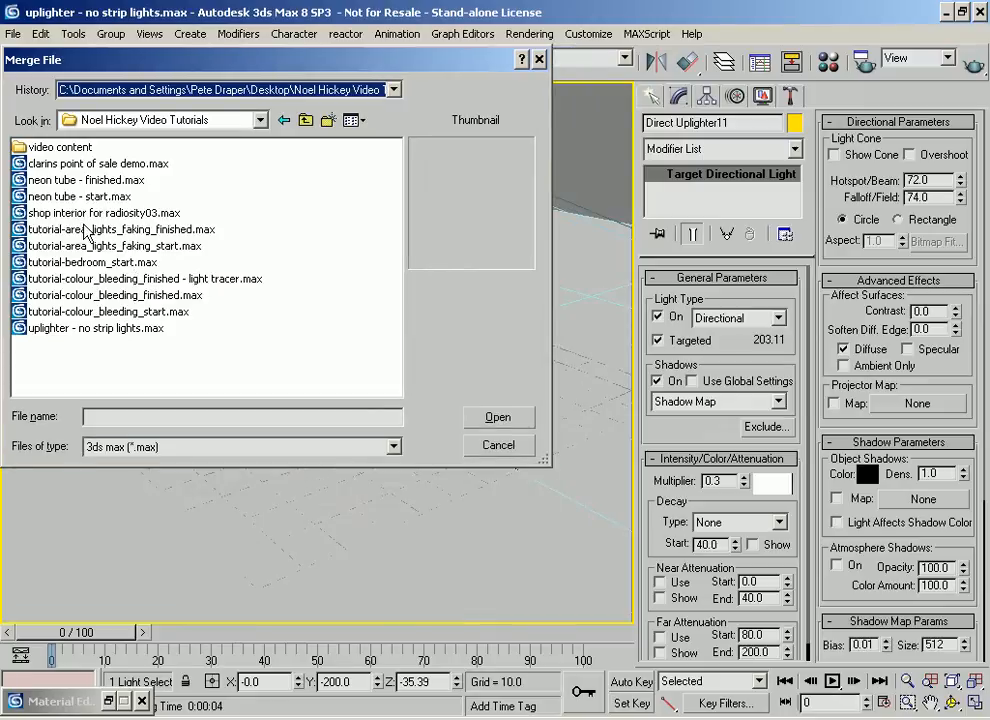
click(88, 181)
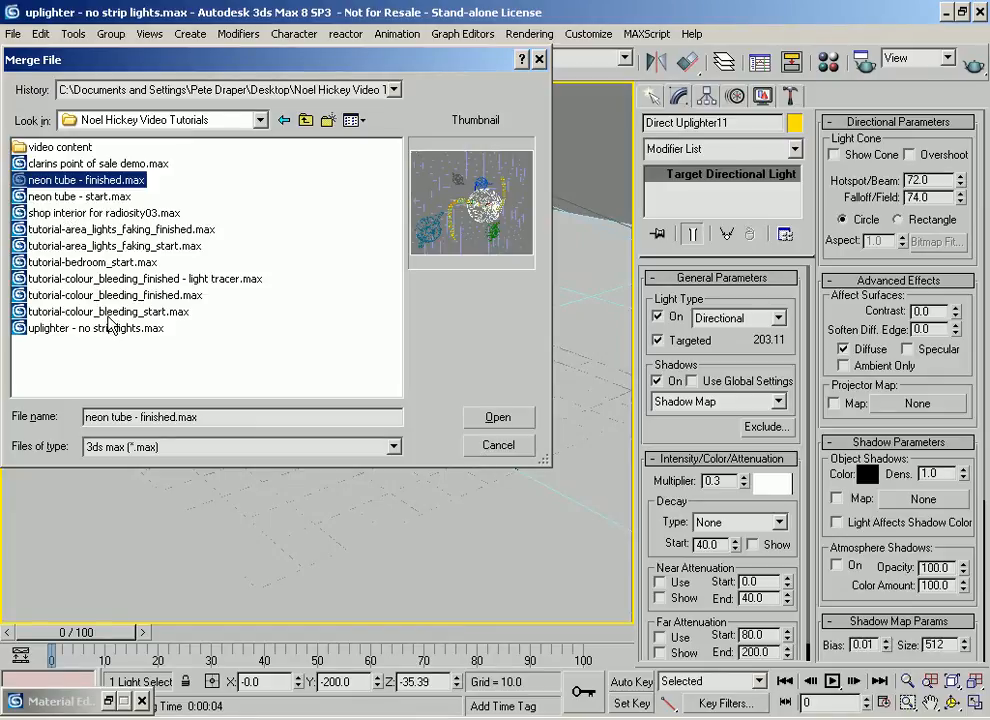
click(112, 230)
click(497, 417)
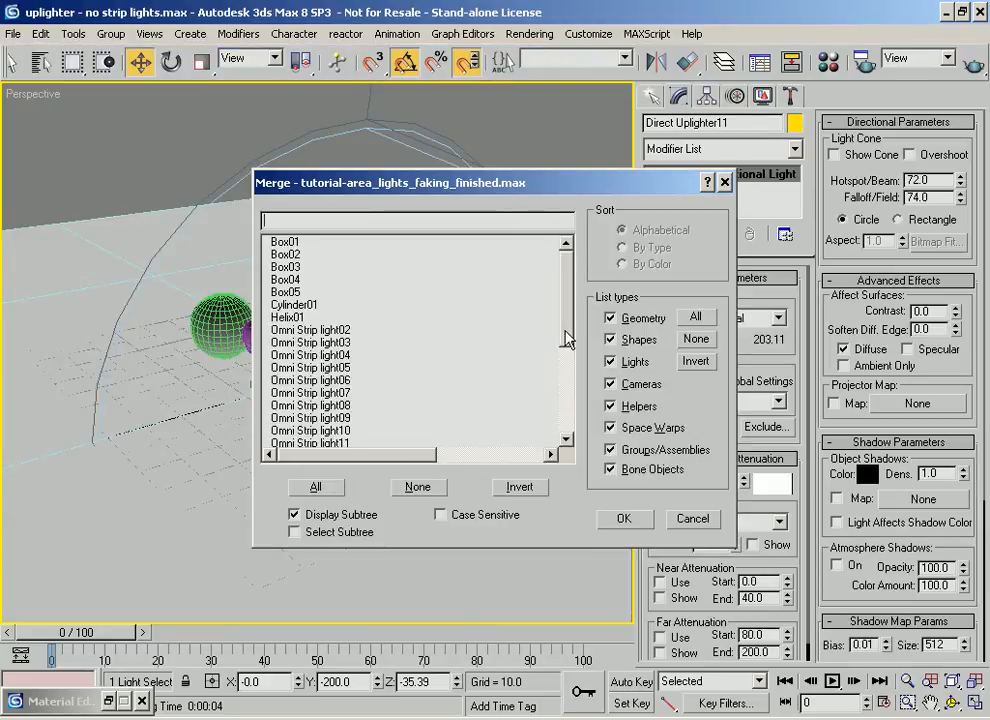
Step: Merge Cylinder01, Helix01 and Omni Strip light02 through Omni Strip light22 from the file into the scene
drag(388, 330, 382, 411)
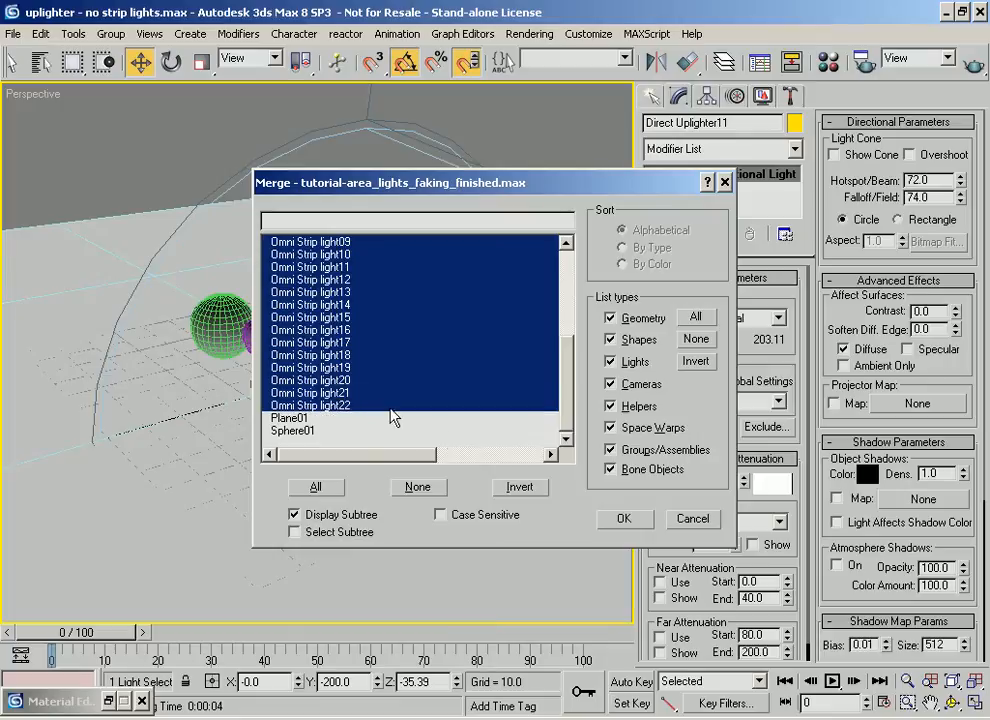
drag(566, 430, 547, 314)
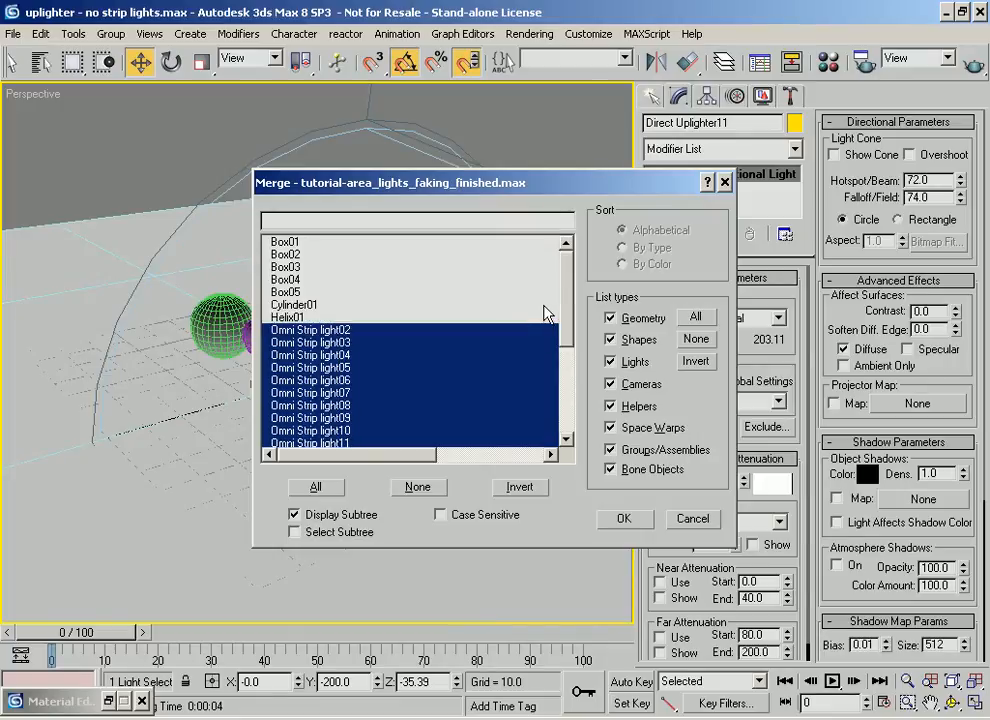
ctrl+click(348, 306)
ctrl+click(309, 317)
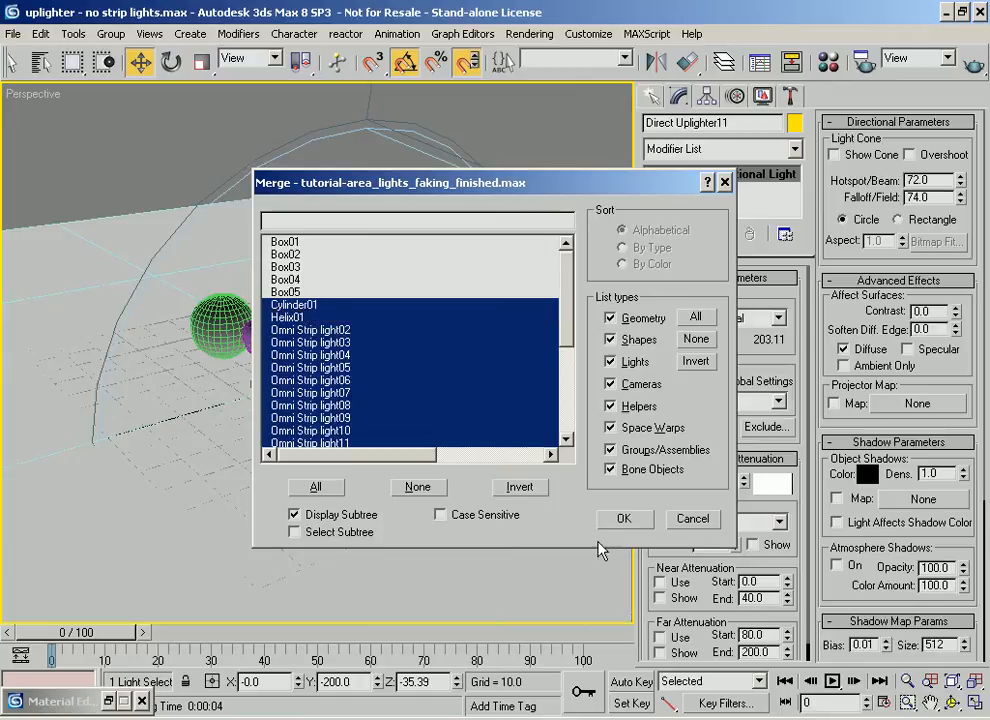
click(619, 519)
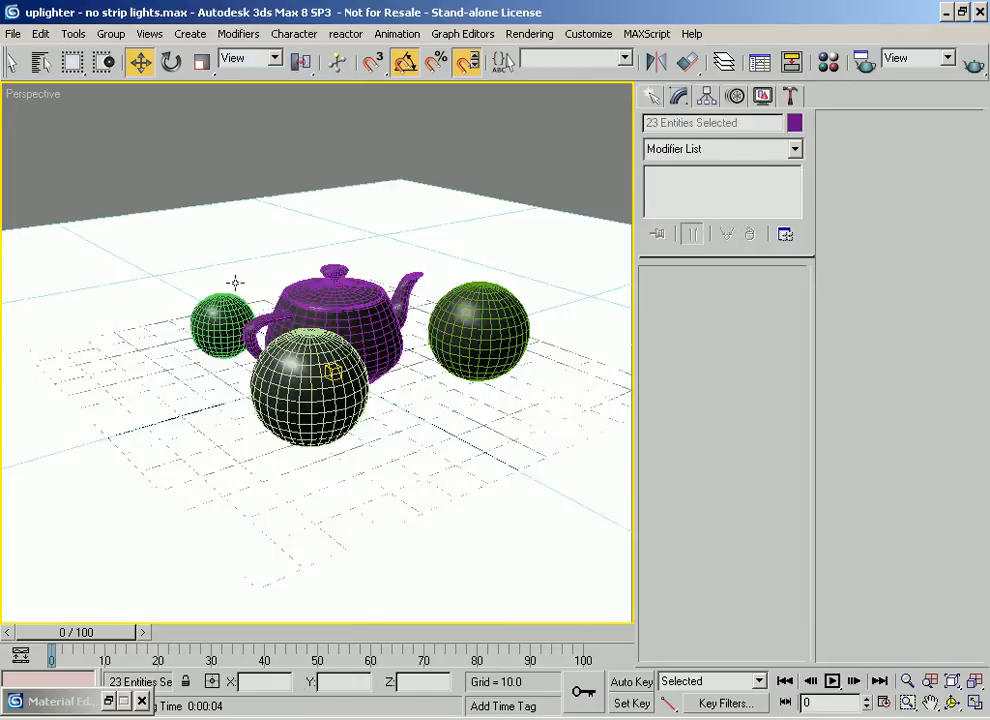
Step: Create a camera from the current perspective view, and select the merged strip light cylinder in the top view
key(ctrl+c)
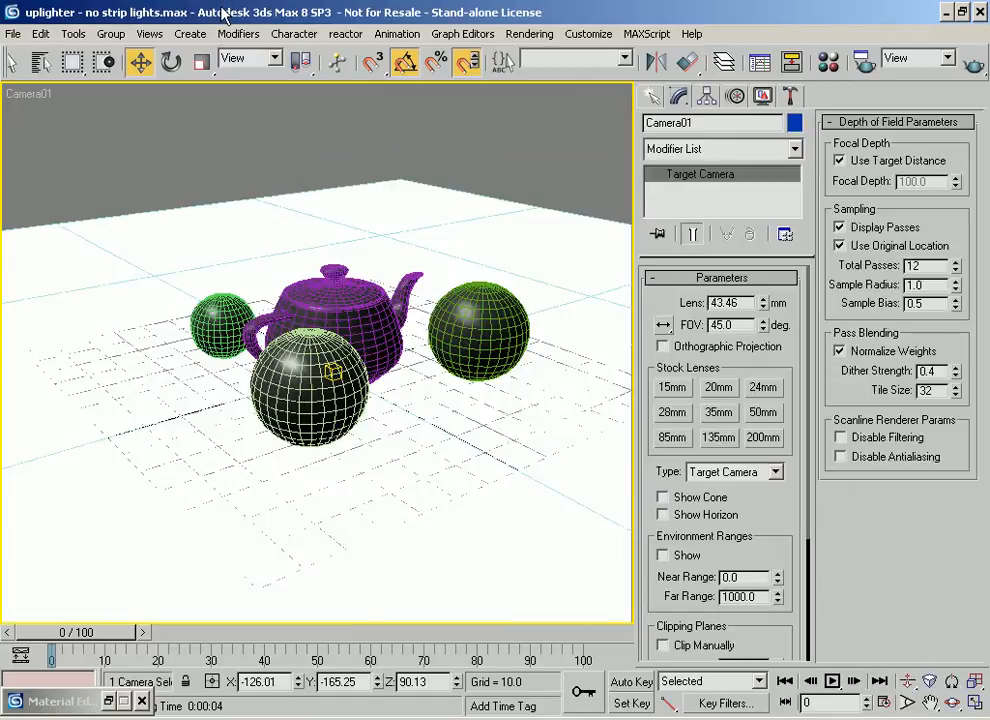
key(t)
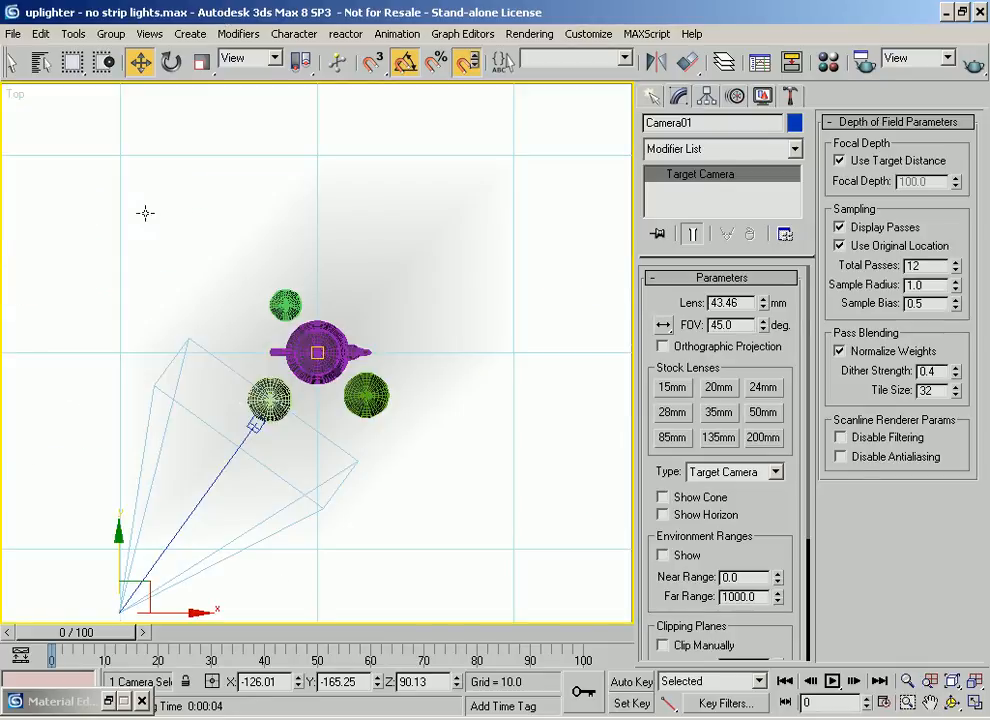
scroll(405, 349, down, 6)
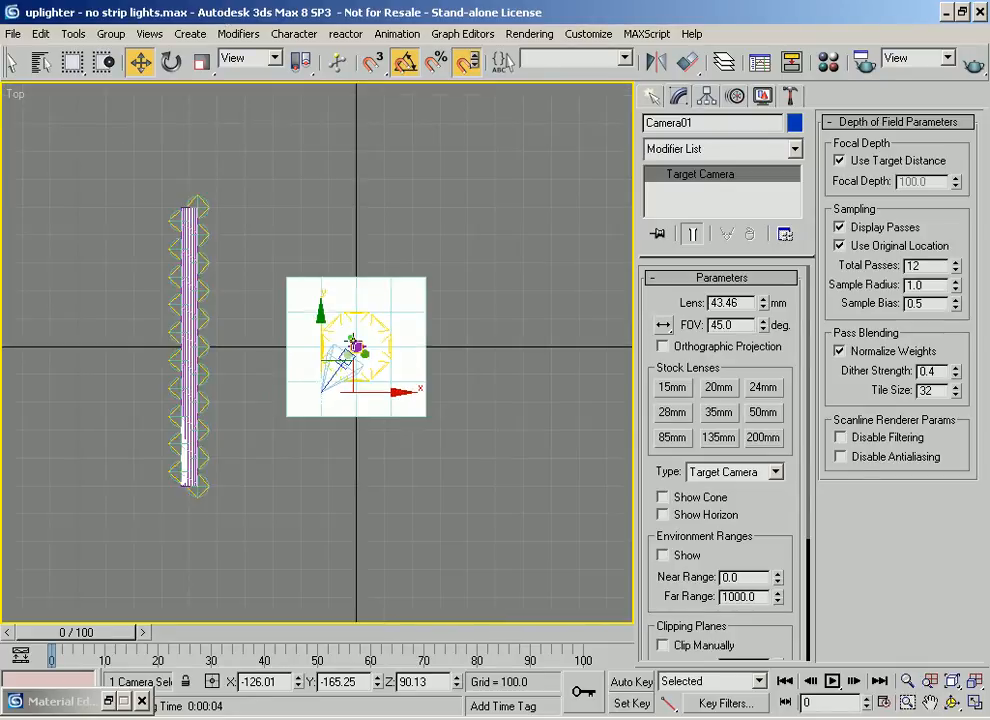
click(58, 225)
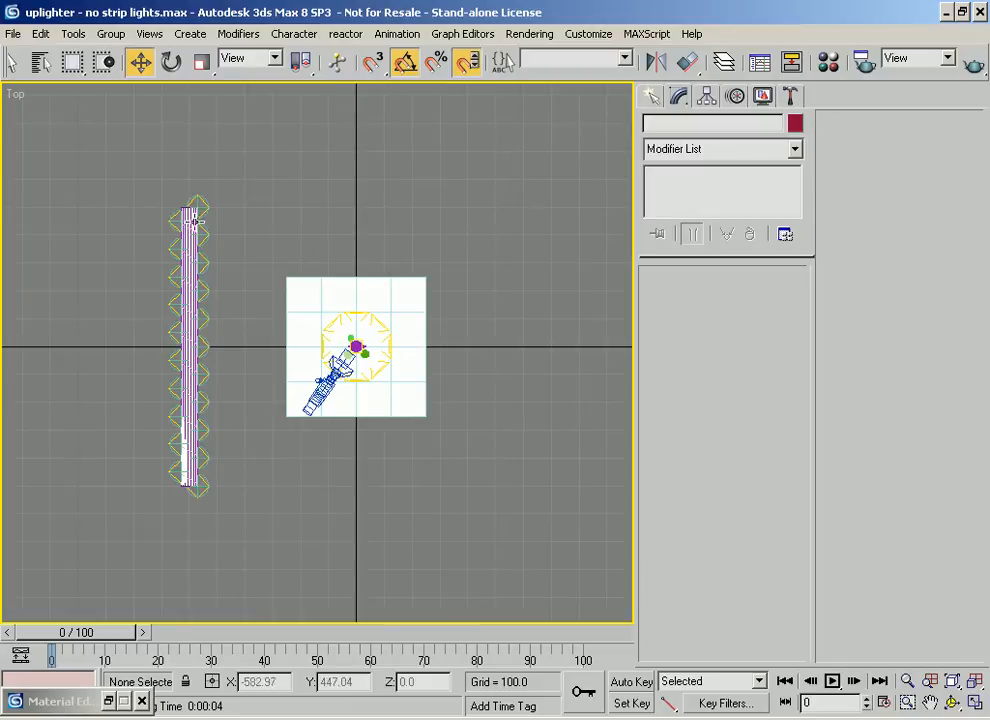
click(190, 221)
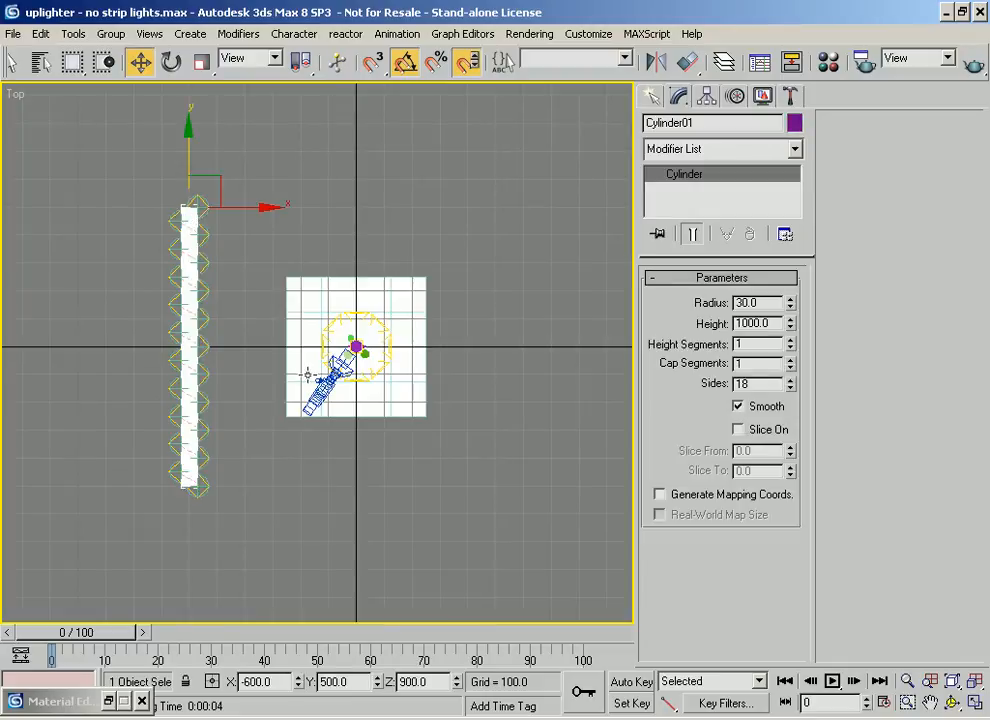
scroll(330, 335, up, 3)
scroll(312, 330, down, 2)
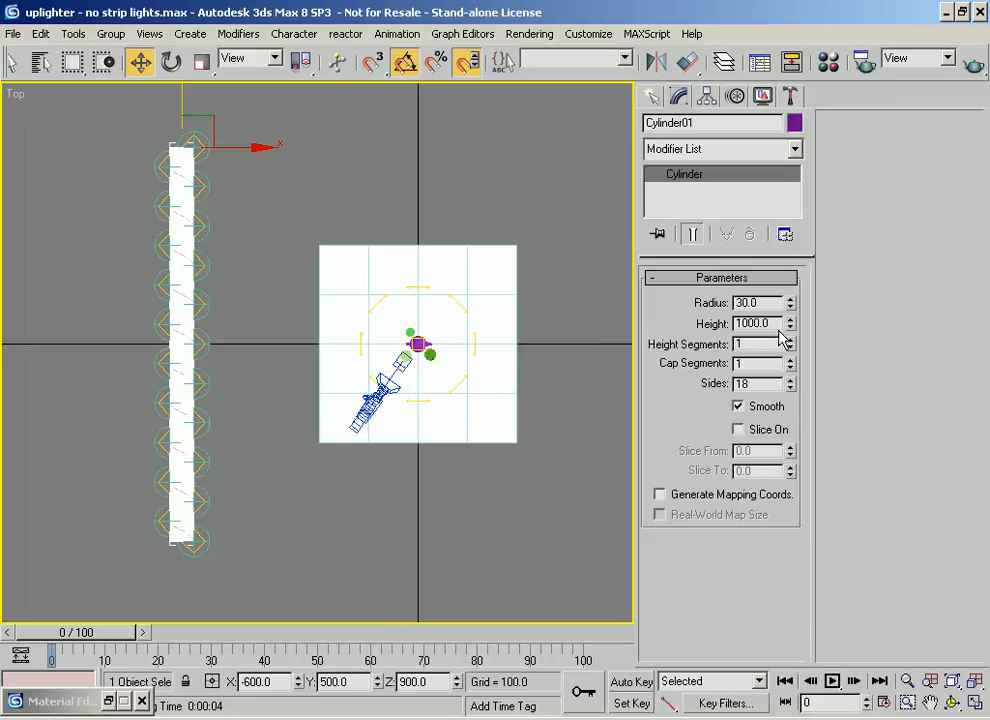
Step: Select Direct Uplighter01 beneath the plane and switch off the instanced uplighters through its On setting
alt+middle_drag(424, 383, 390, 318)
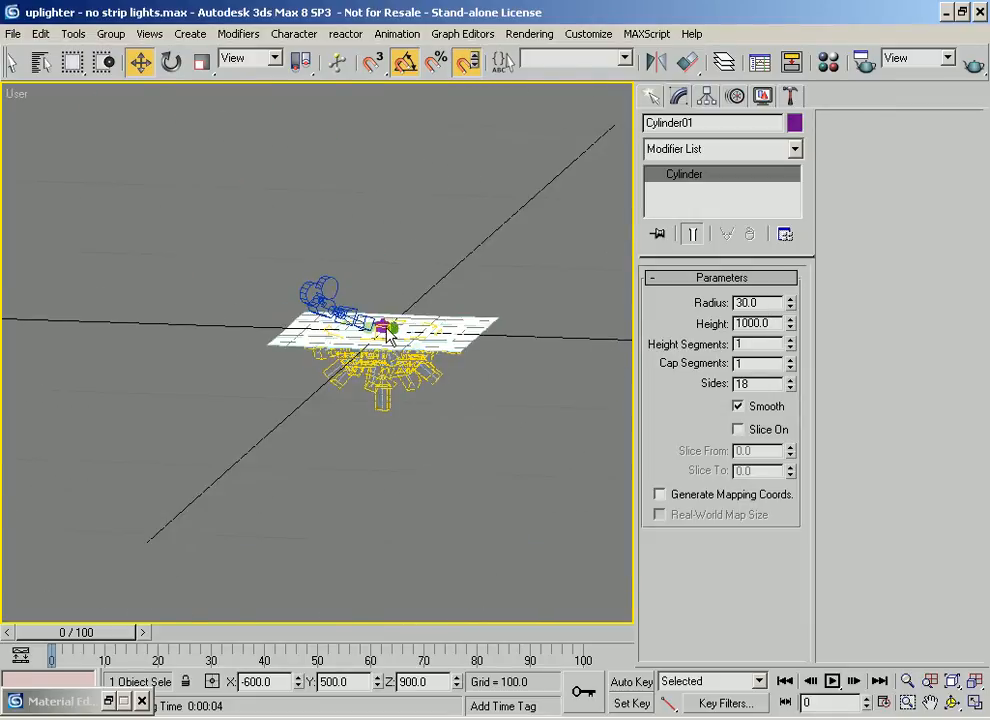
click(386, 405)
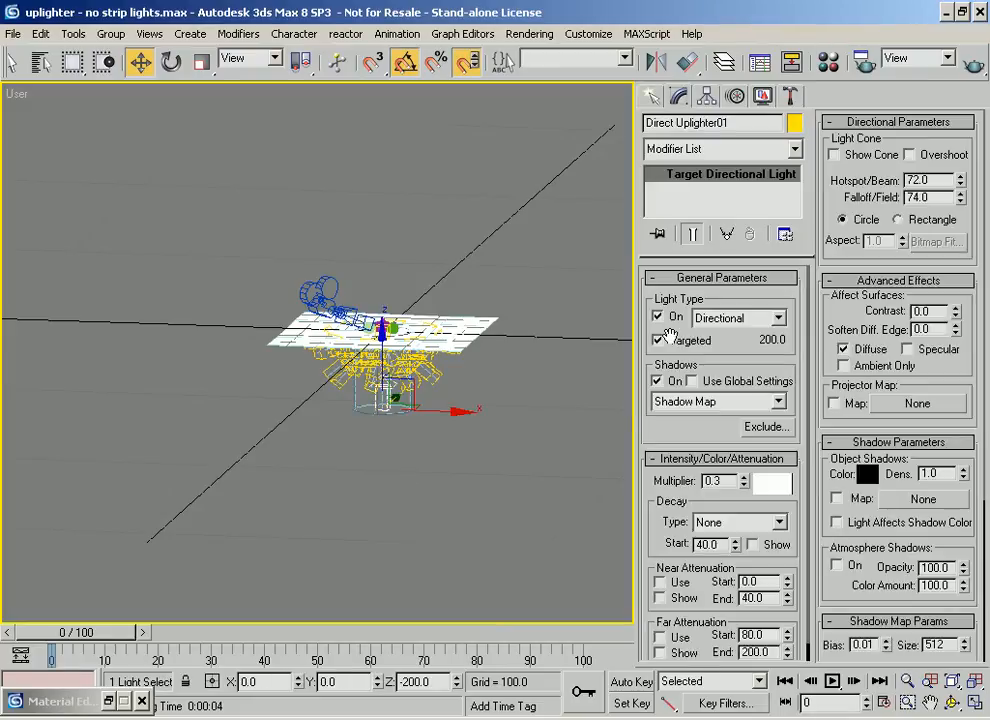
middle_drag(339, 278, 387, 423)
alt+middle_drag(364, 362, 336, 425)
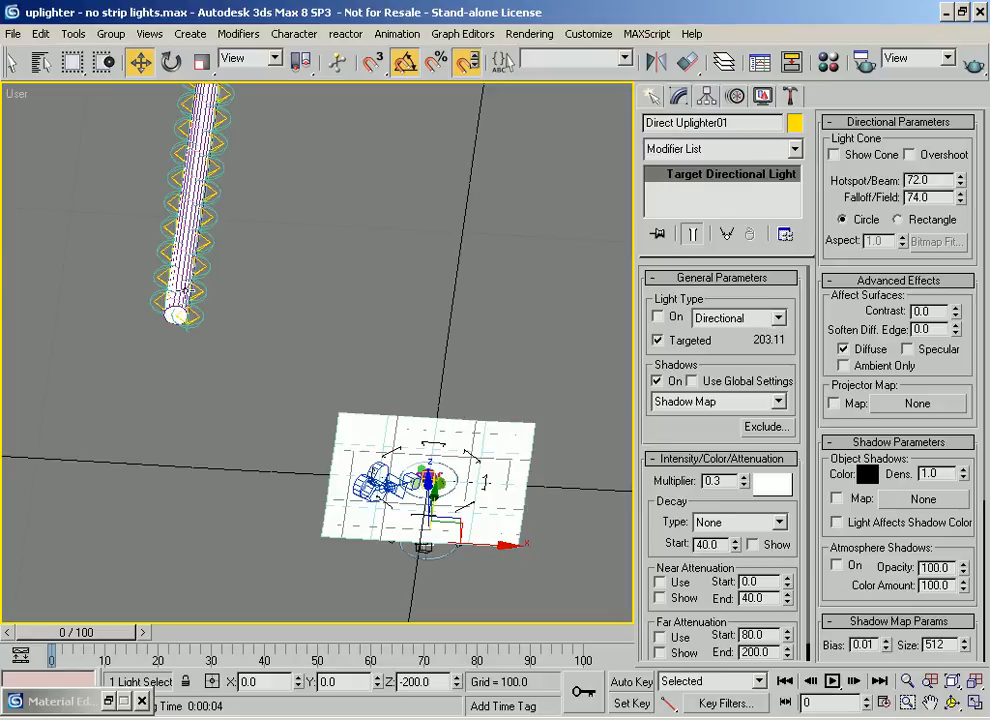
Step: Select Omni Strip light02 through Omni Strip light22 by name and delete them, leaving only the cylinder and helix
middle_drag(408, 516, 360, 411)
alt+middle_drag(400, 451, 390, 428)
key(t)
middle_drag(329, 406, 519, 400)
scroll(507, 392, down, 5)
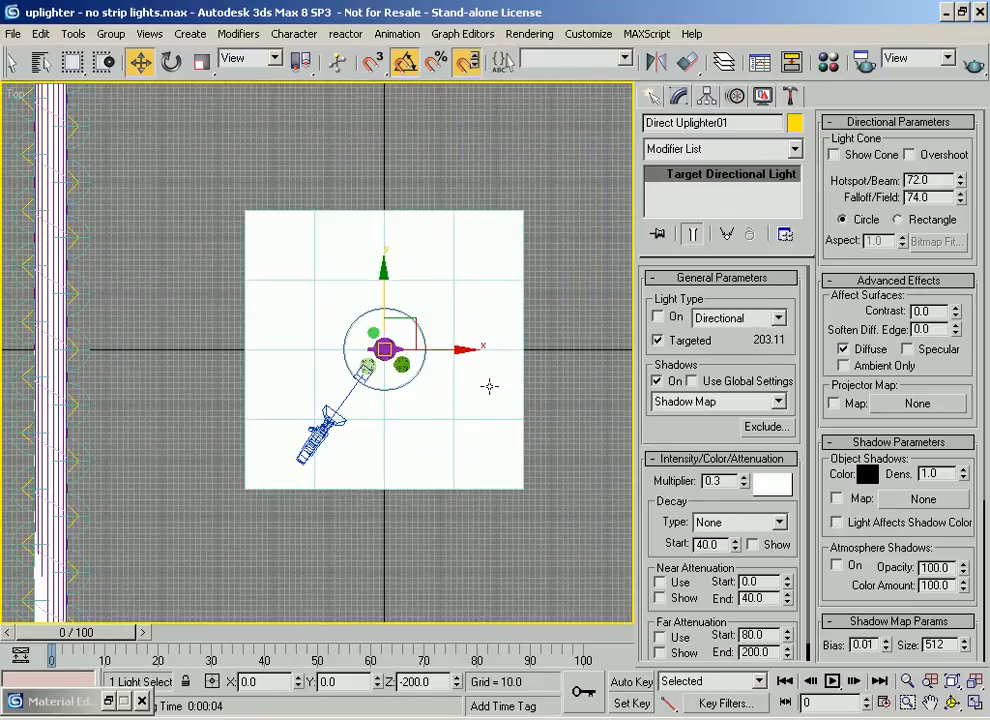
middle_drag(150, 316, 153, 320)
click(118, 226)
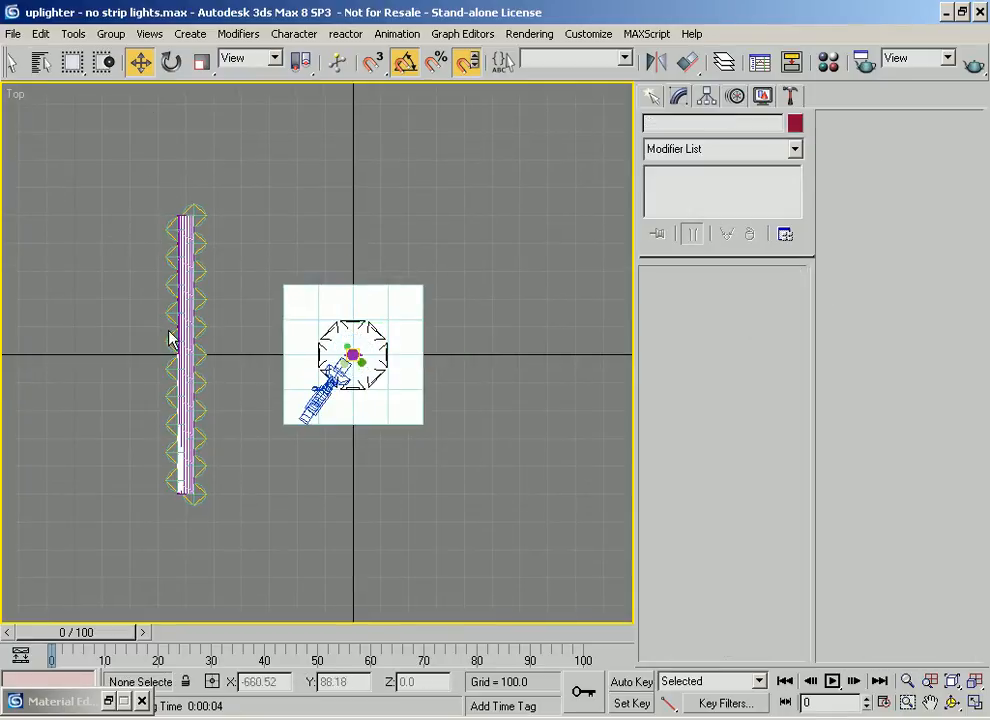
click(194, 214)
click(45, 67)
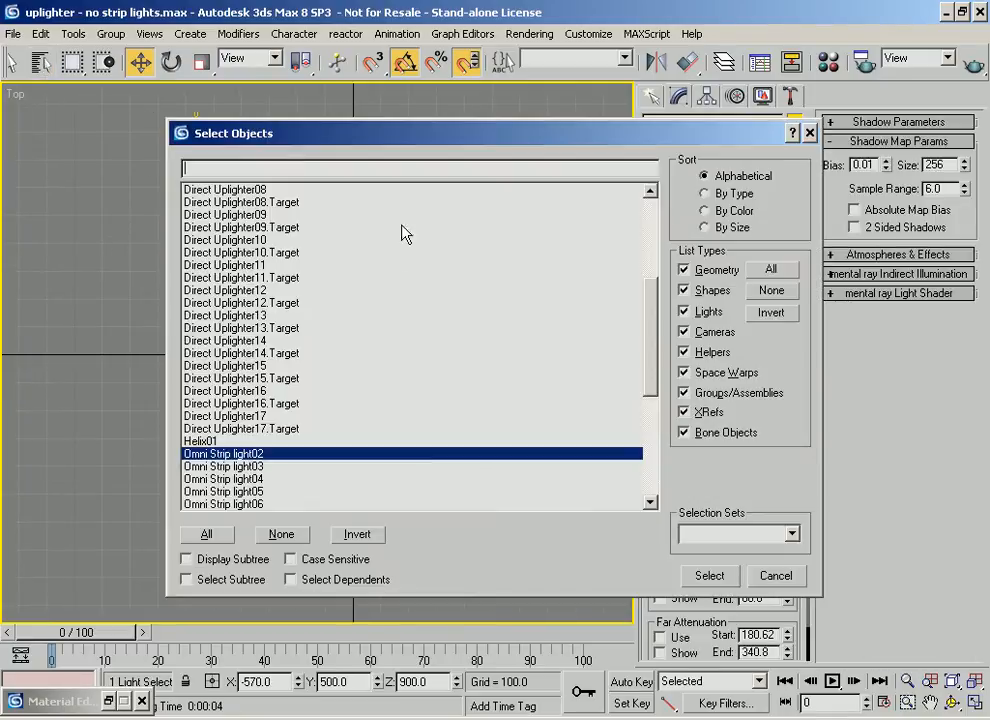
mouse_move(248, 452)
mouse_down()
mouse_move(257, 470)
mouse_move(259, 440)
mouse_up()
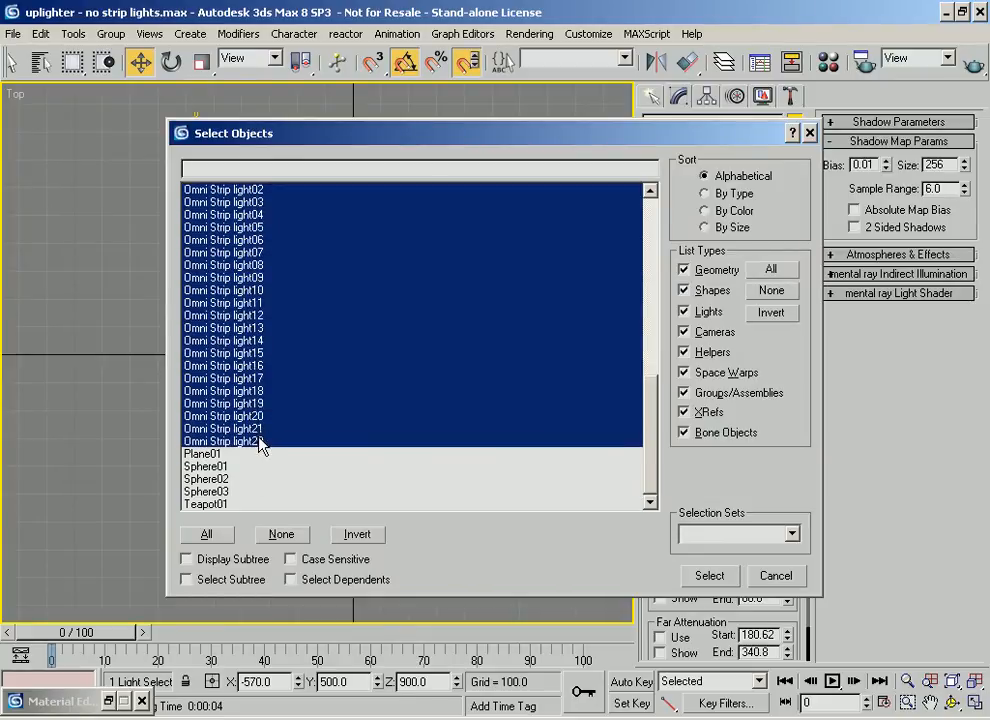
click(707, 576)
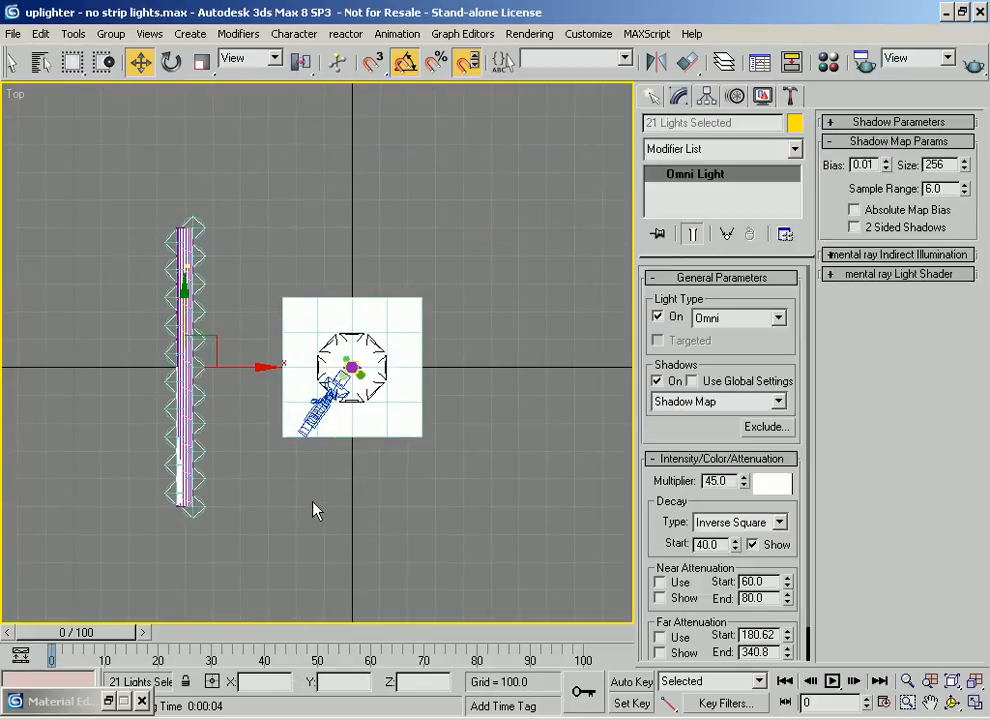
click(317, 512)
Step: Select the strip light's cylinder and helix together and scale them down uniformly in the top view
drag(149, 345, 222, 399)
middle_drag(199, 370, 232, 363)
click(201, 62)
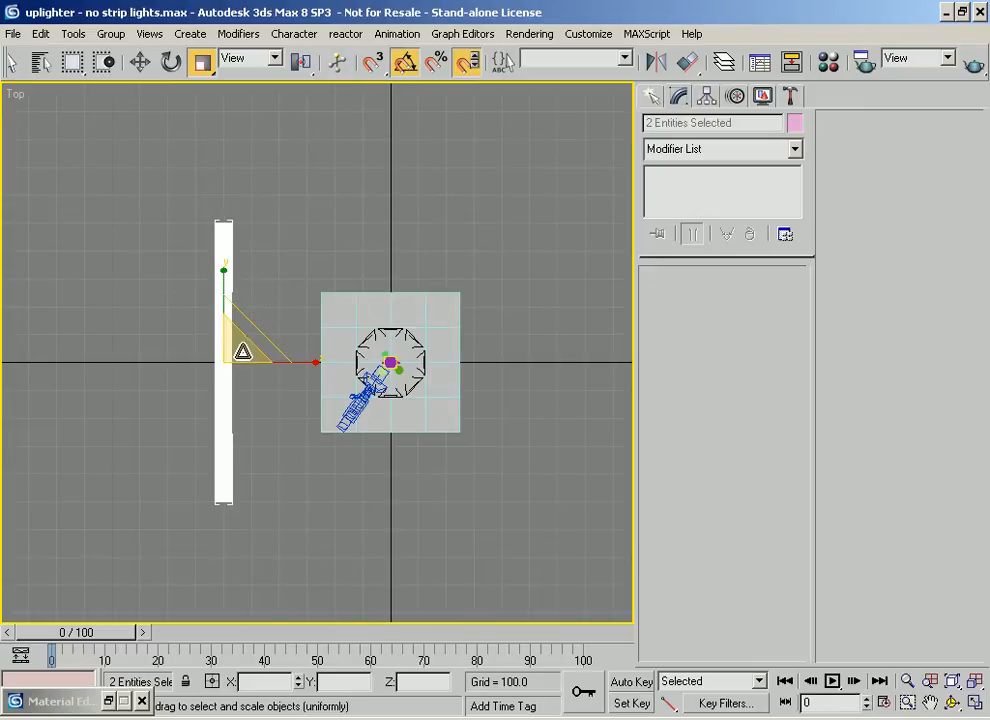
drag(241, 350, 275, 650)
Step: Move the cylinder and helix down and towards the teapot in the front view, placing them above the camera
middle_drag(265, 406, 276, 414)
key(f)
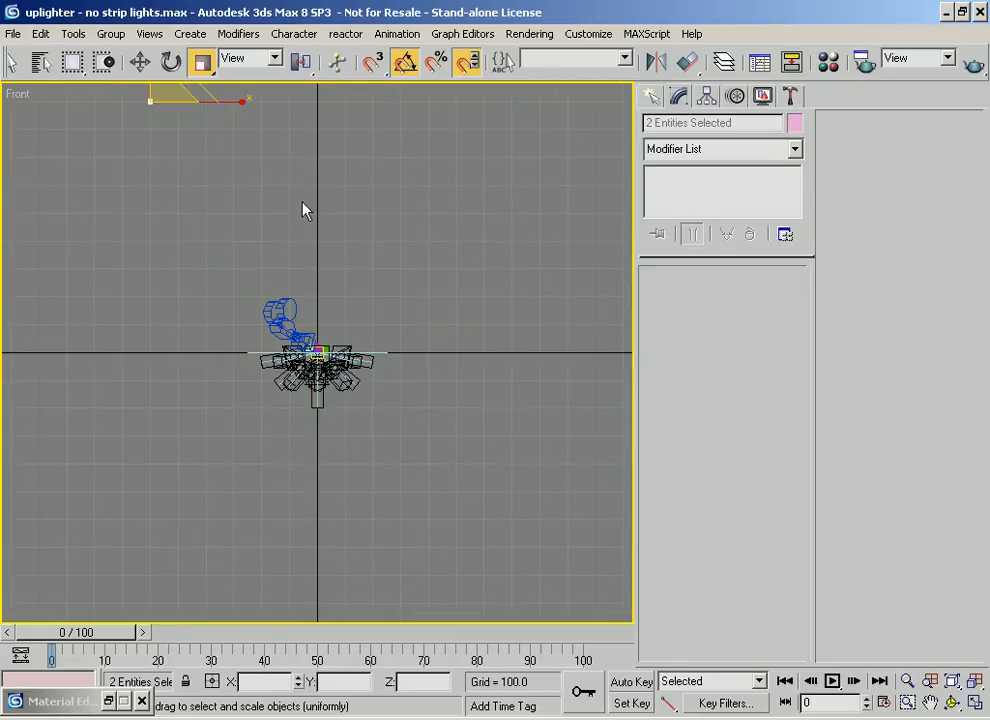
middle_drag(302, 203, 312, 254)
click(140, 62)
drag(188, 133, 312, 325)
scroll(308, 326, up, 5)
middle_drag(310, 305, 484, 462)
mouse_move(343, 286)
mouse_down()
mouse_move(336, 274)
mouse_move(337, 287)
mouse_up()
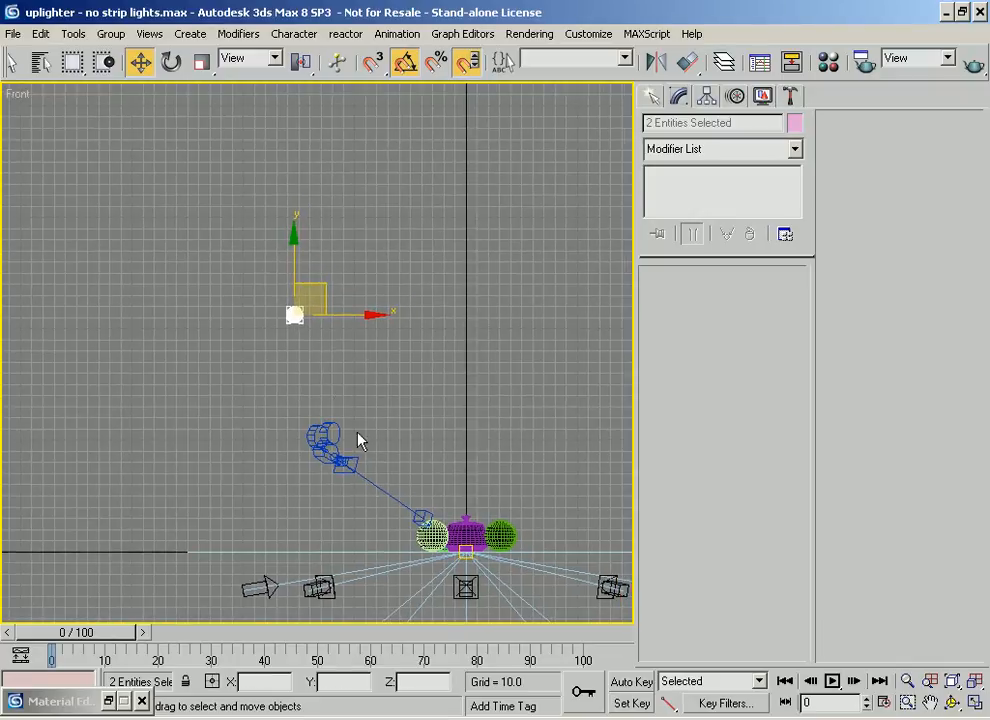
Step: Scale the cylinder and helix down uniformly once more to shorten and thin the strip light tube
alt+middle_drag(333, 340, 300, 370)
click(201, 62)
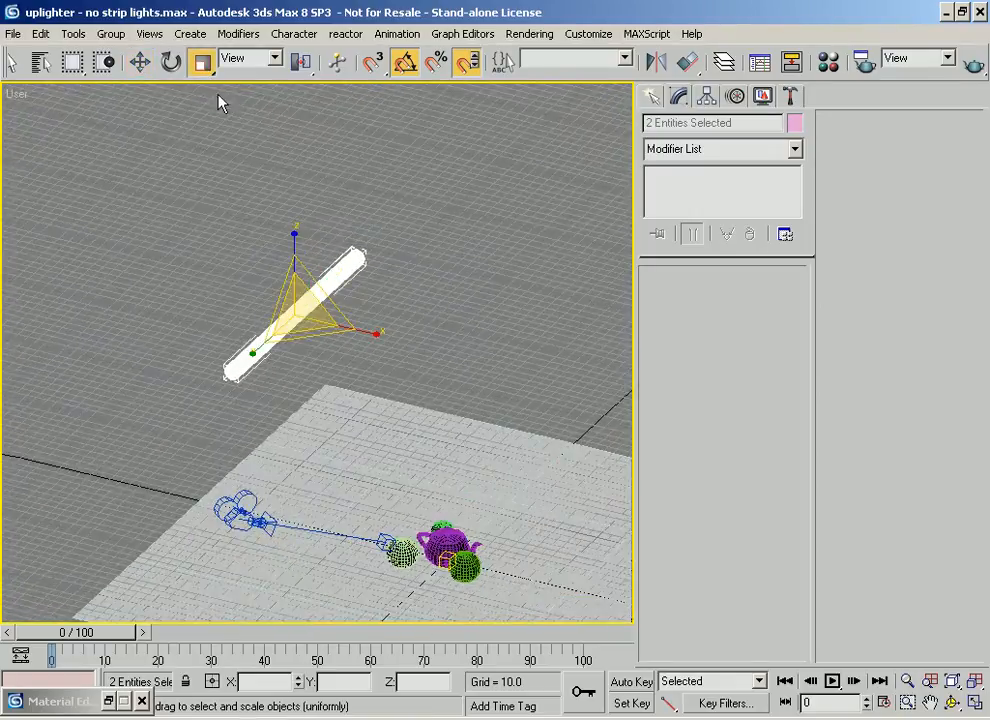
drag(300, 316, 302, 395)
Step: Move the reduced cylinder and helix closer to the teapot and spheres in the front view
middle_drag(304, 373, 213, 270)
key(f)
scroll(225, 250, down, 4)
scroll(210, 268, down, 5)
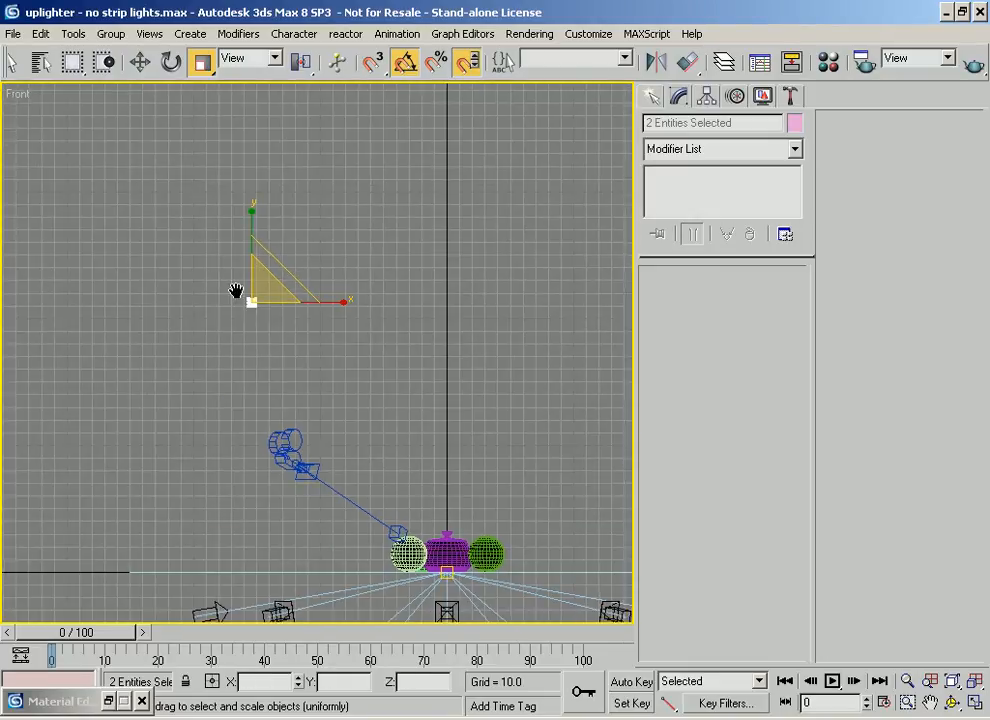
middle_drag(331, 357, 248, 307)
right_click(248, 307)
click(270, 329)
drag(195, 225, 254, 288)
alt+middle_drag(254, 288, 228, 360)
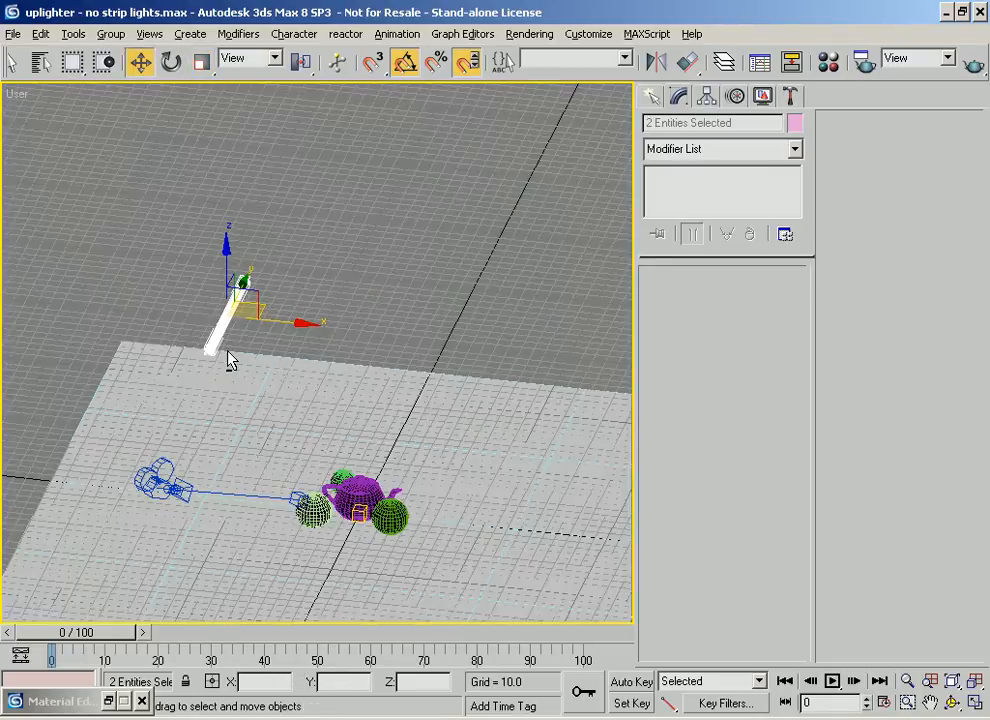
key(f)
middle_drag(259, 318, 366, 306)
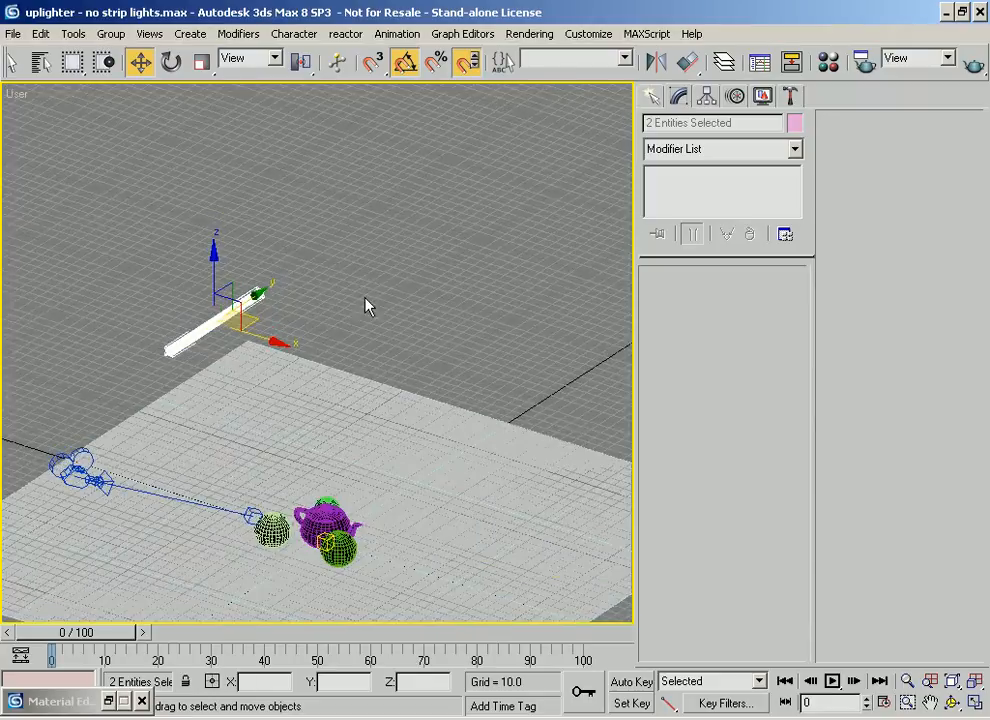
Step: Create a standard omni light just below the strip light tube in the top view and name it Omni striplight01
click(647, 99)
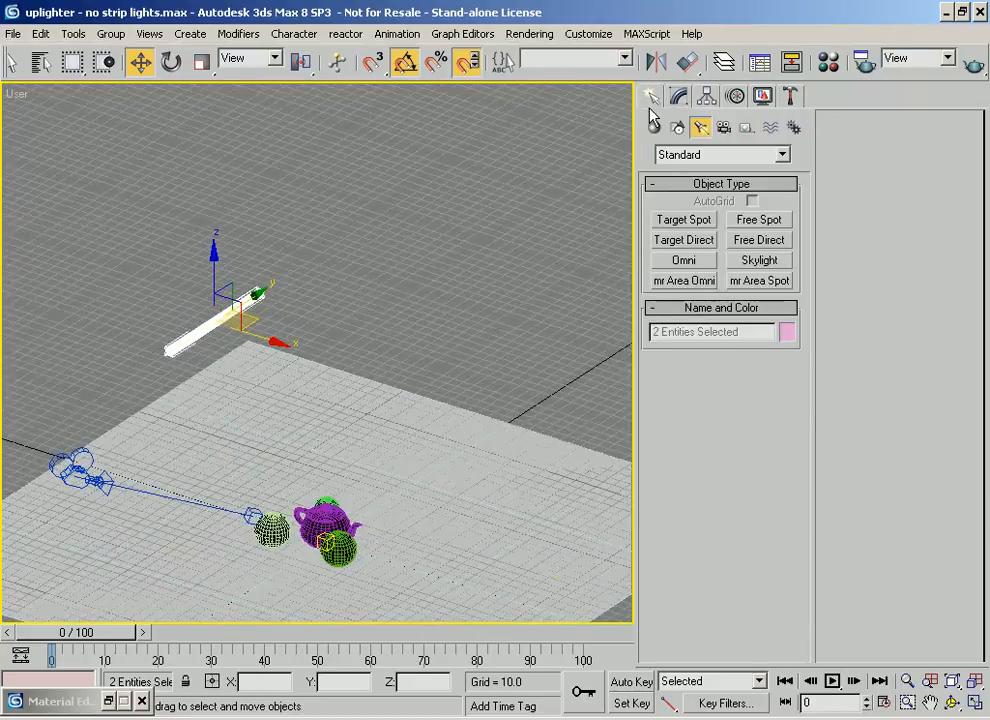
click(684, 260)
key(t)
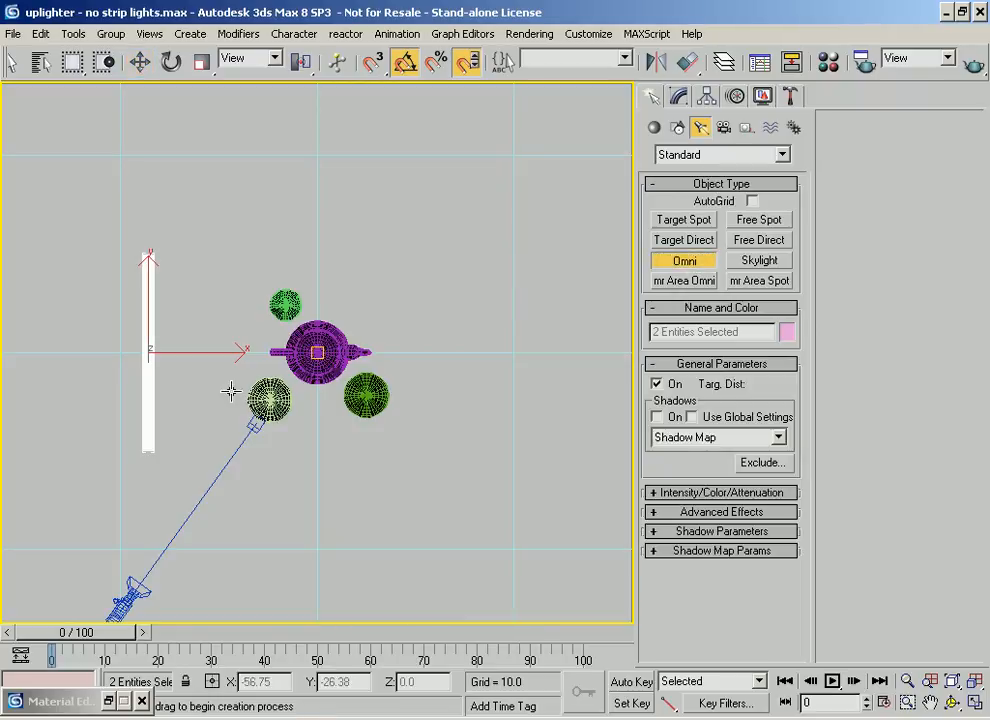
middle_drag(250, 388, 354, 307)
middle_drag(379, 369, 321, 362)
middle_drag(214, 267, 203, 243)
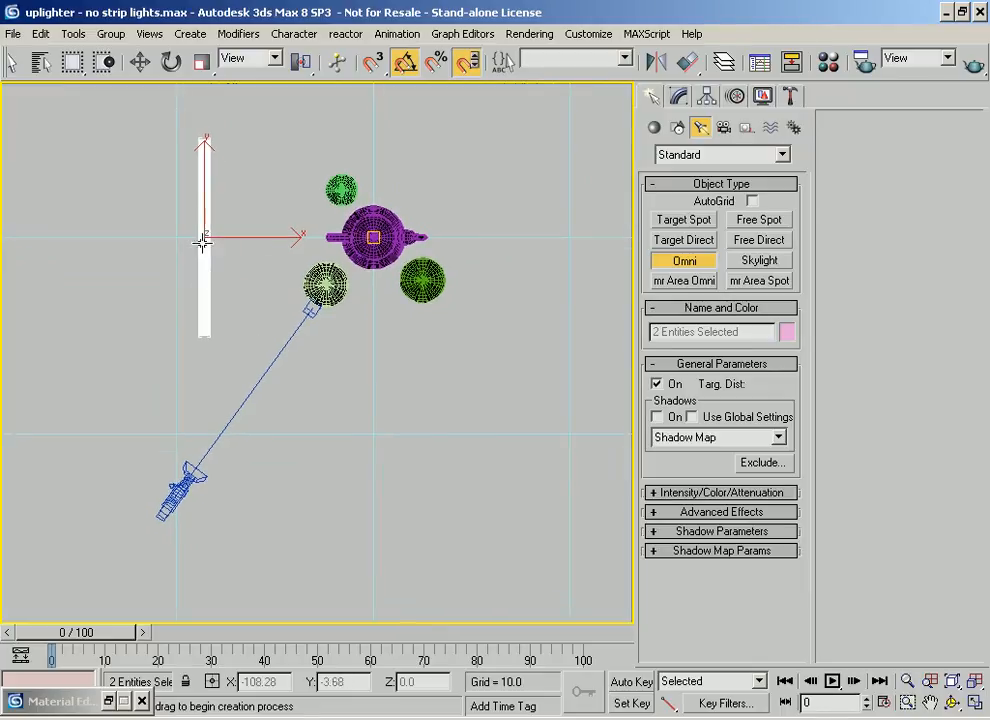
click(210, 401)
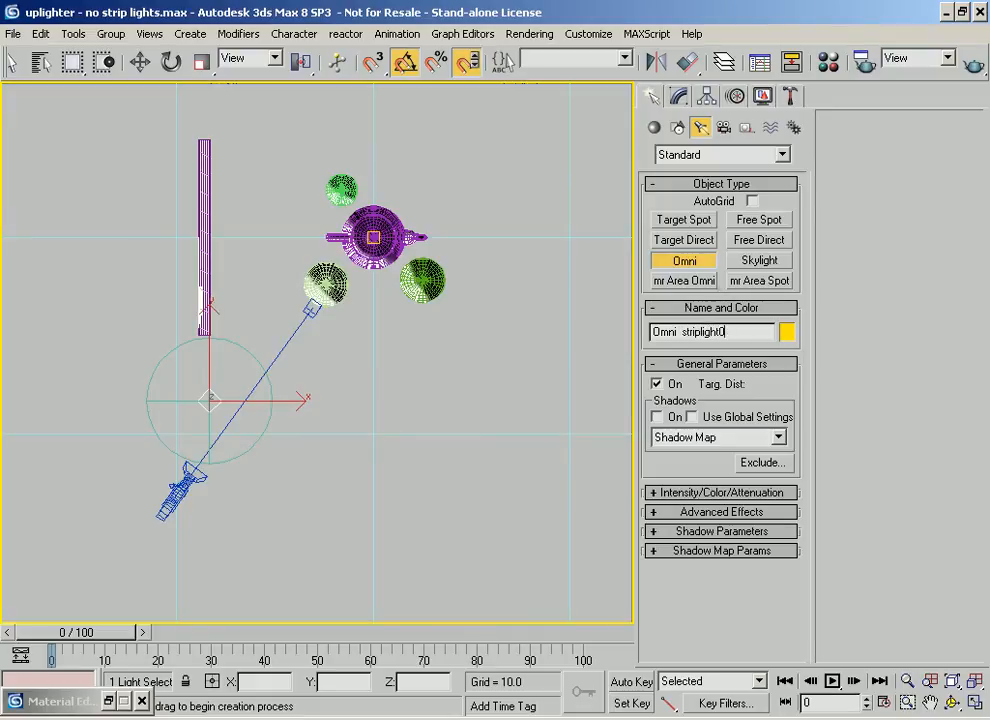
key(Return)
Step: Distribute 10 instances of Omni striplight01 evenly along the helix with the Spacing Tool, using centers, and close the tool
middle_drag(145, 365, 154, 349)
click(74, 33)
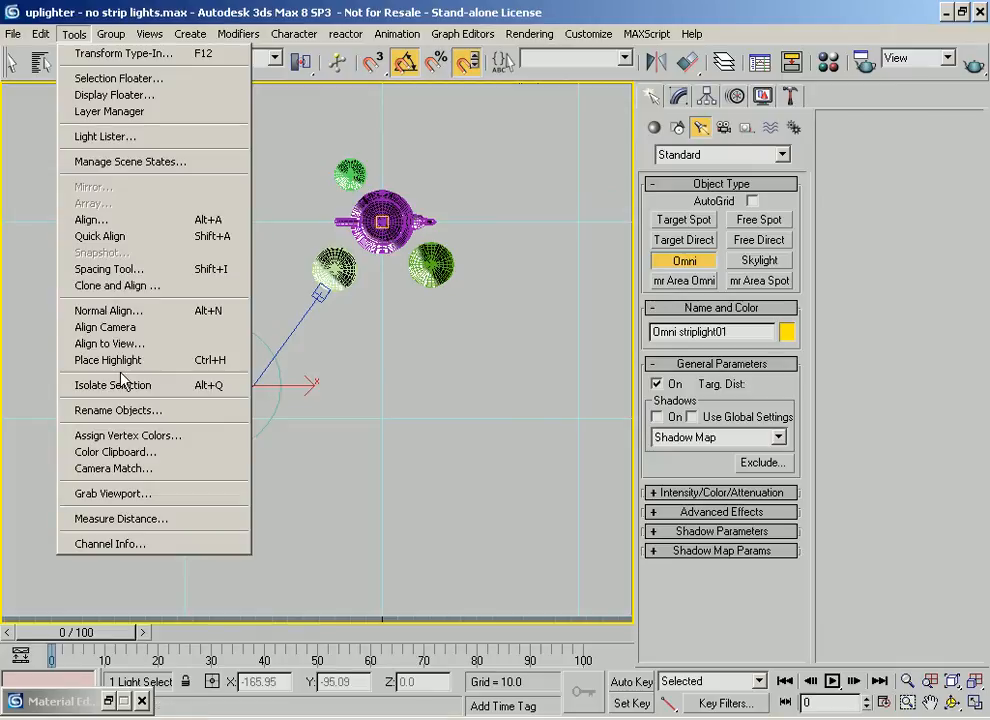
click(113, 269)
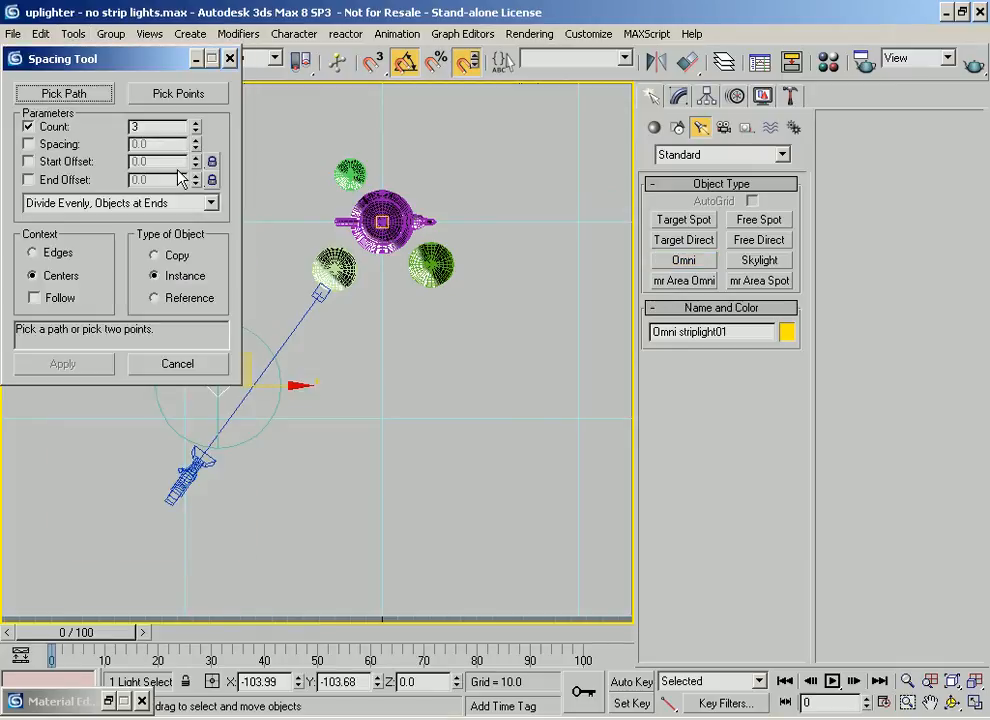
click(63, 93)
drag(63, 59, 473, 128)
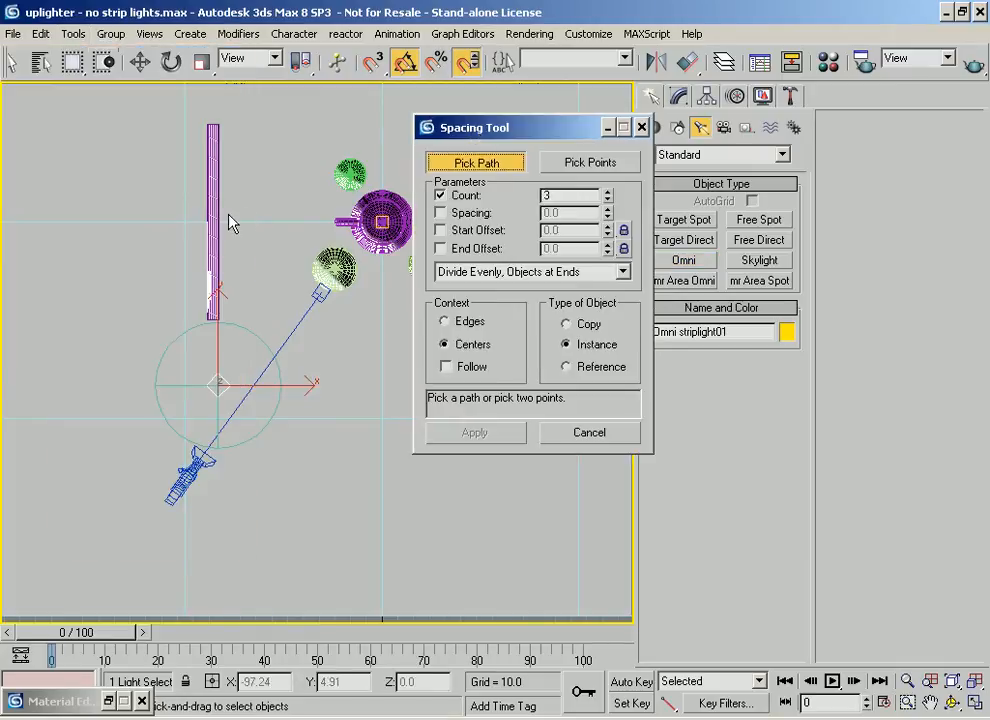
click(209, 234)
double_click(541, 195)
text(10)
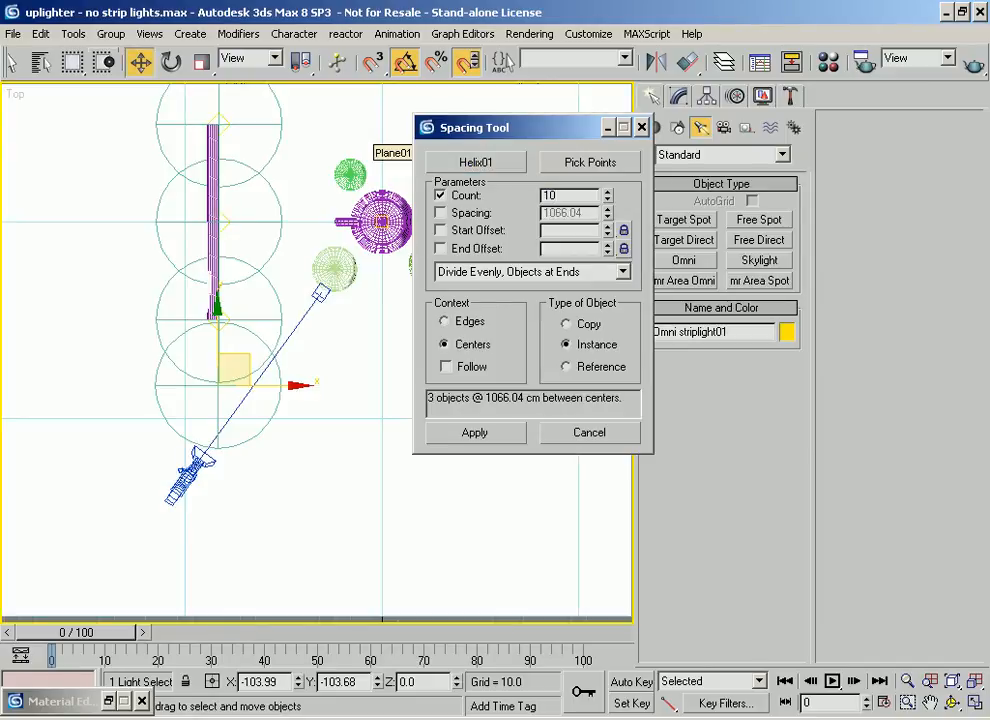
key(Return)
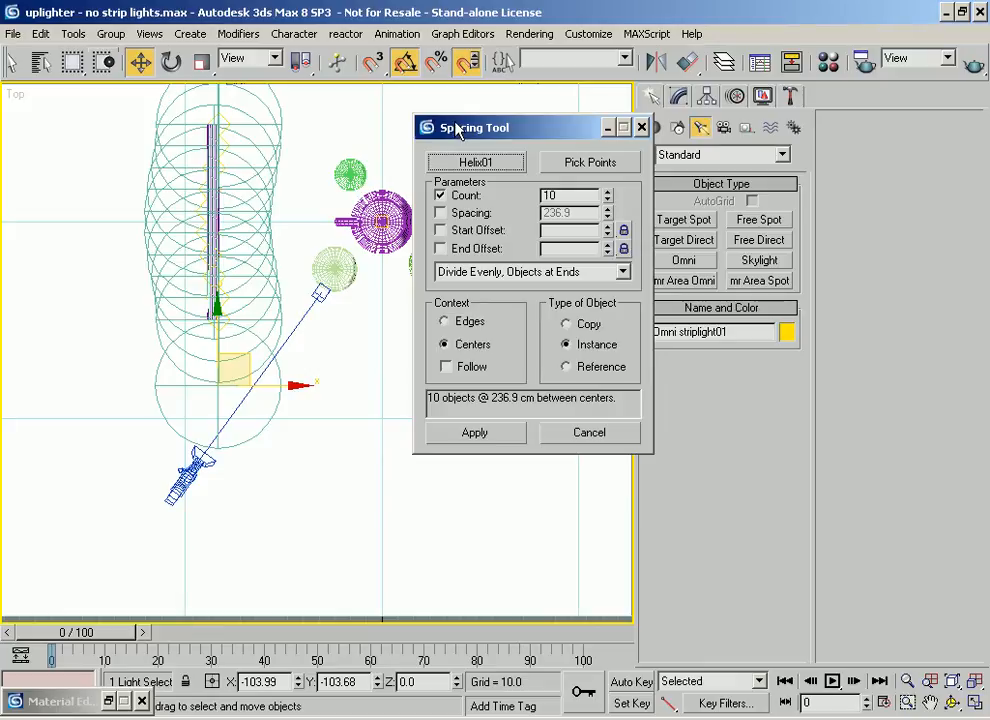
click(476, 436)
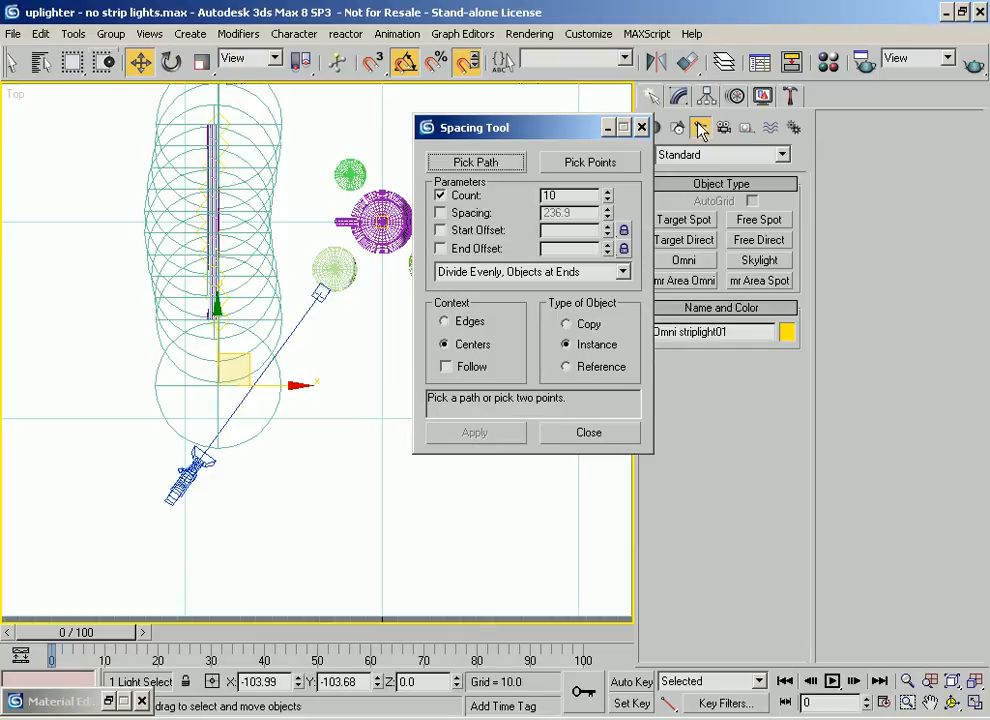
click(641, 127)
Step: Delete the original omni light positioned beyond the end of the strip light tube
click(679, 96)
middle_drag(140, 419, 114, 417)
click(122, 409)
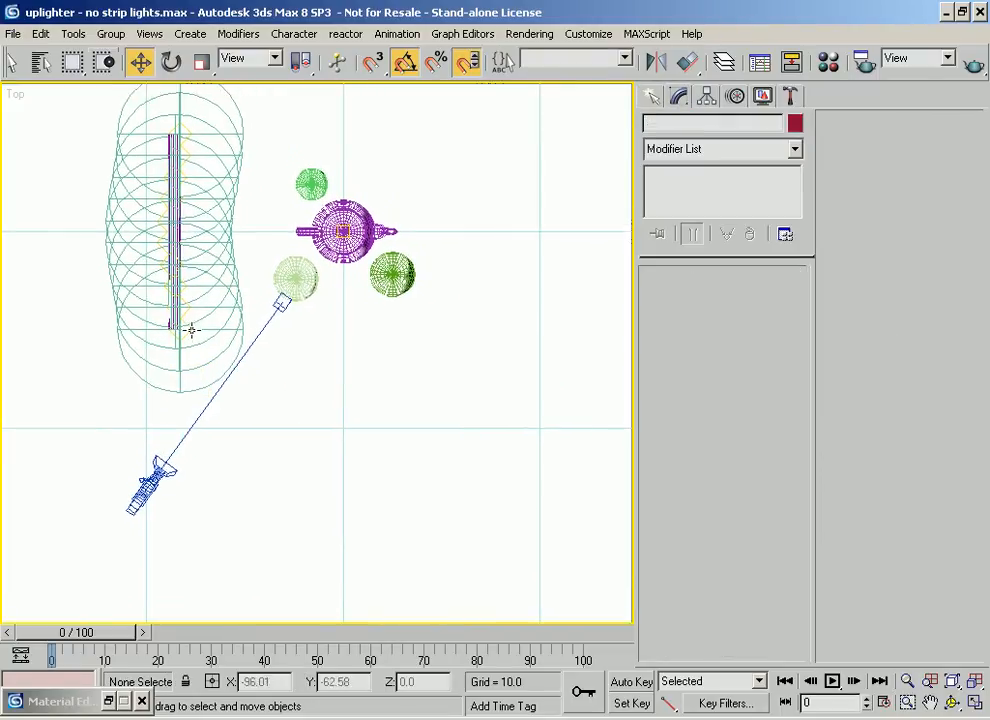
Step: Turn on shadows for the instanced strip omni lights and set their decay to Inverse Square with a start of 4.4
click(188, 310)
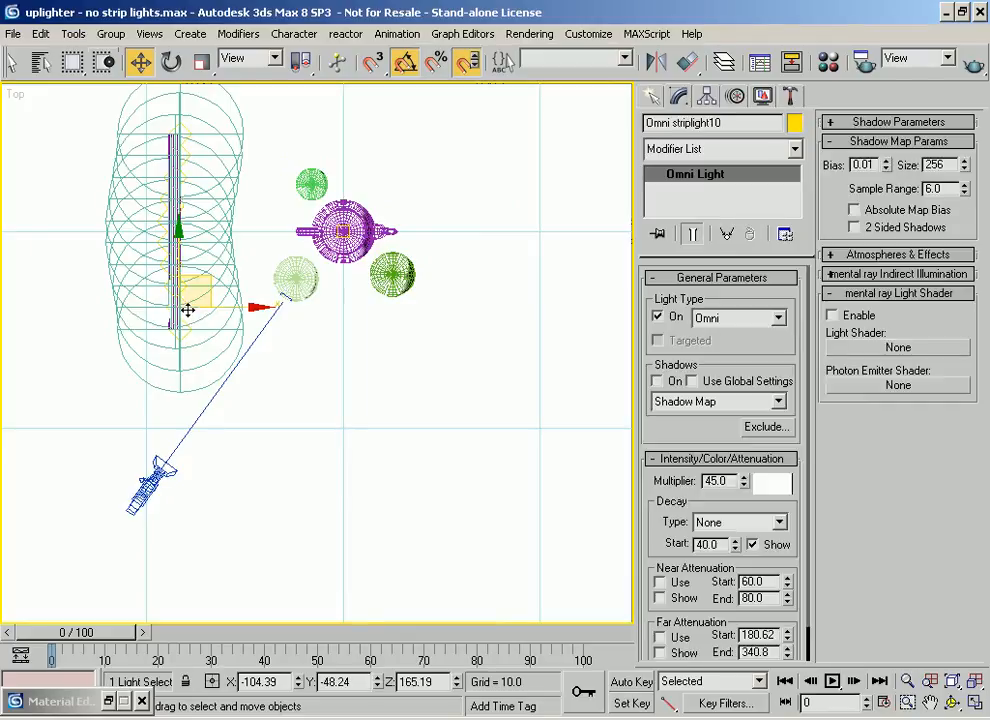
click(658, 381)
click(733, 524)
click(735, 566)
mouse_move(339, 305)
middle_down()
mouse_move(336, 342)
mouse_move(347, 359)
middle_up()
key(F3)
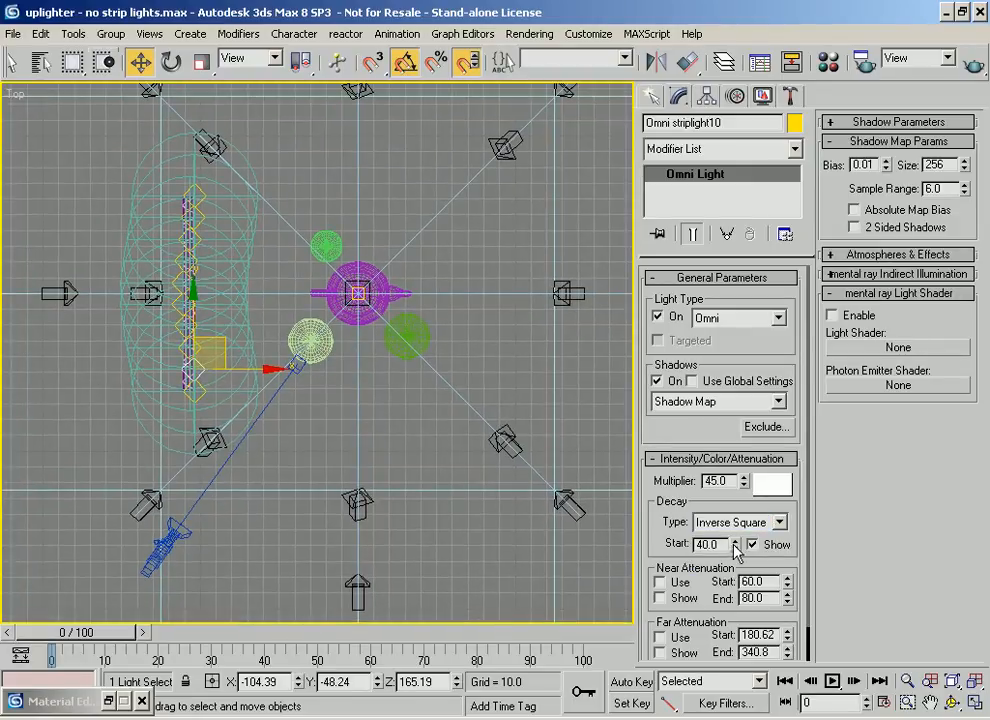
drag(735, 548, 736, 628)
scroll(14, 372, up, 5)
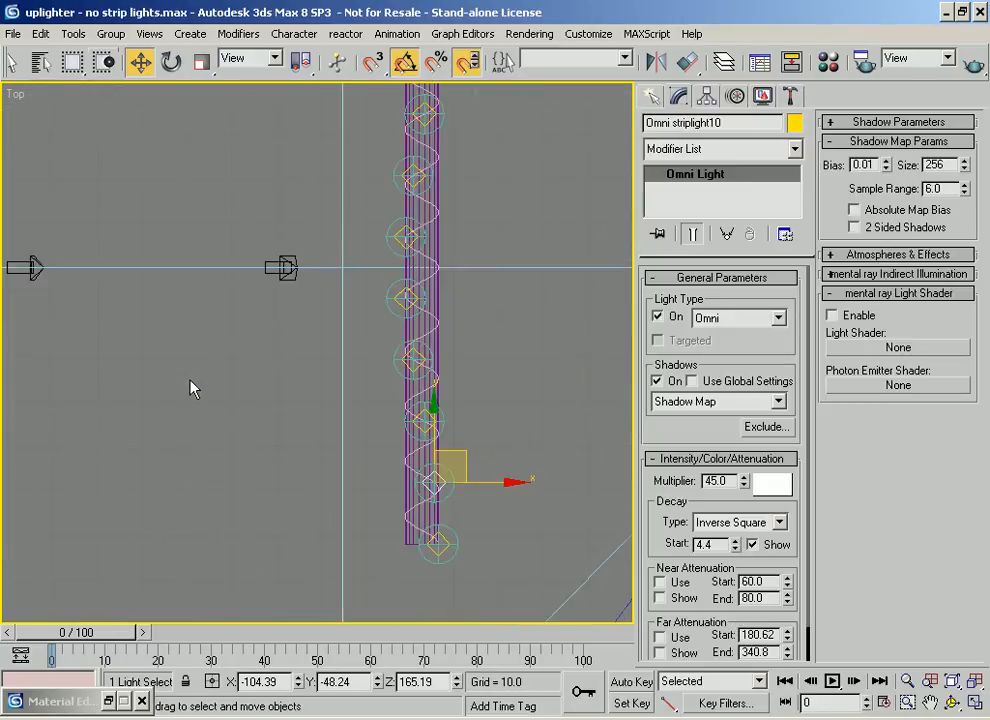
middle_drag(568, 458, 348, 344)
scroll(348, 344, down, 3)
middle_drag(415, 397, 258, 249)
Step: Render the camera view to check the strip lights' effect on the teapot and spheres
key(c)
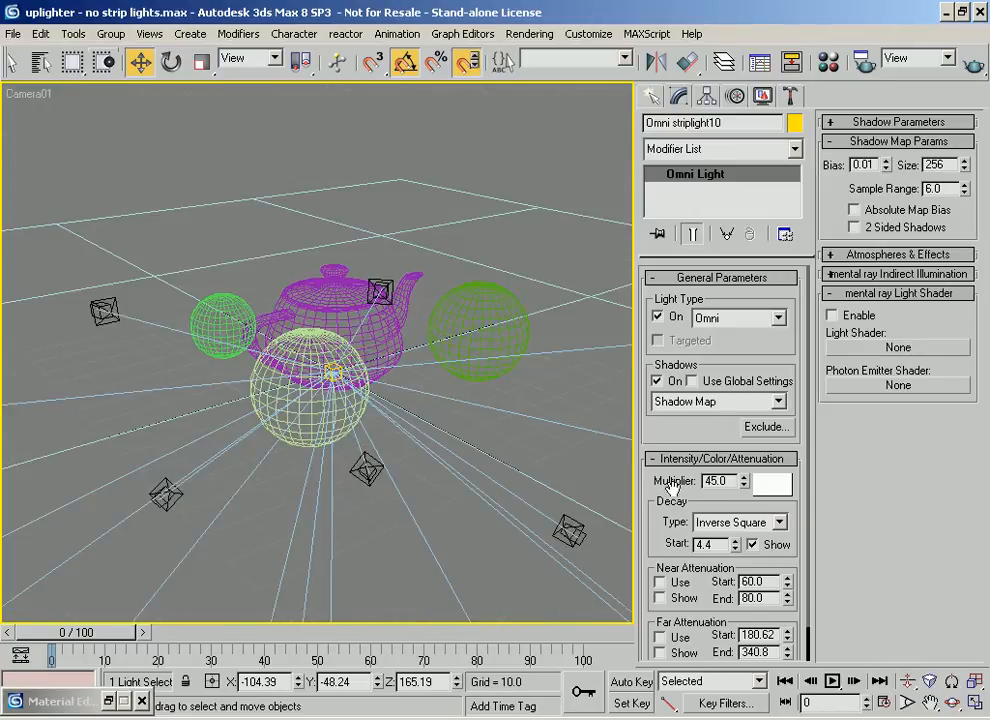
click(973, 66)
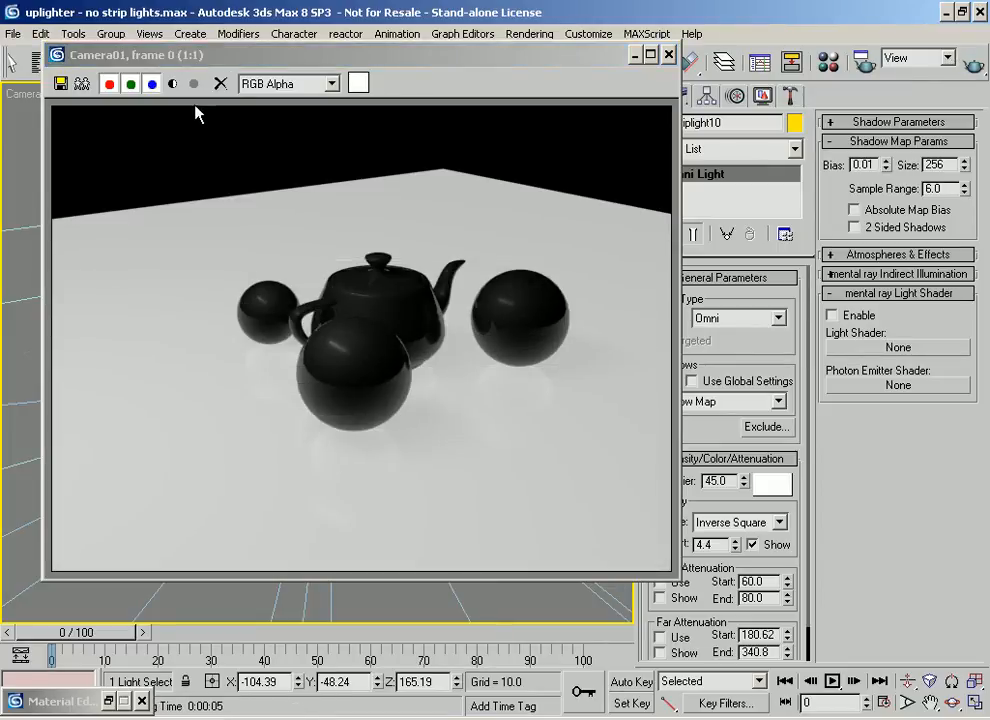
drag(359, 58, 548, 314)
Step: Assign the grey 03 - Default material to the ground plane
click(828, 63)
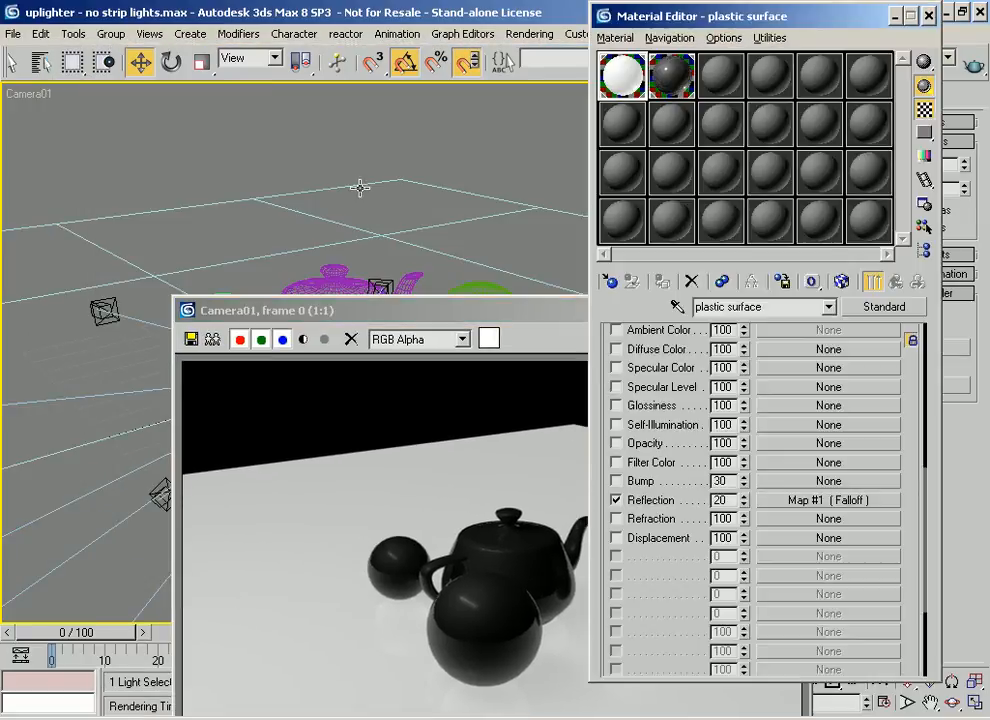
click(362, 190)
click(714, 72)
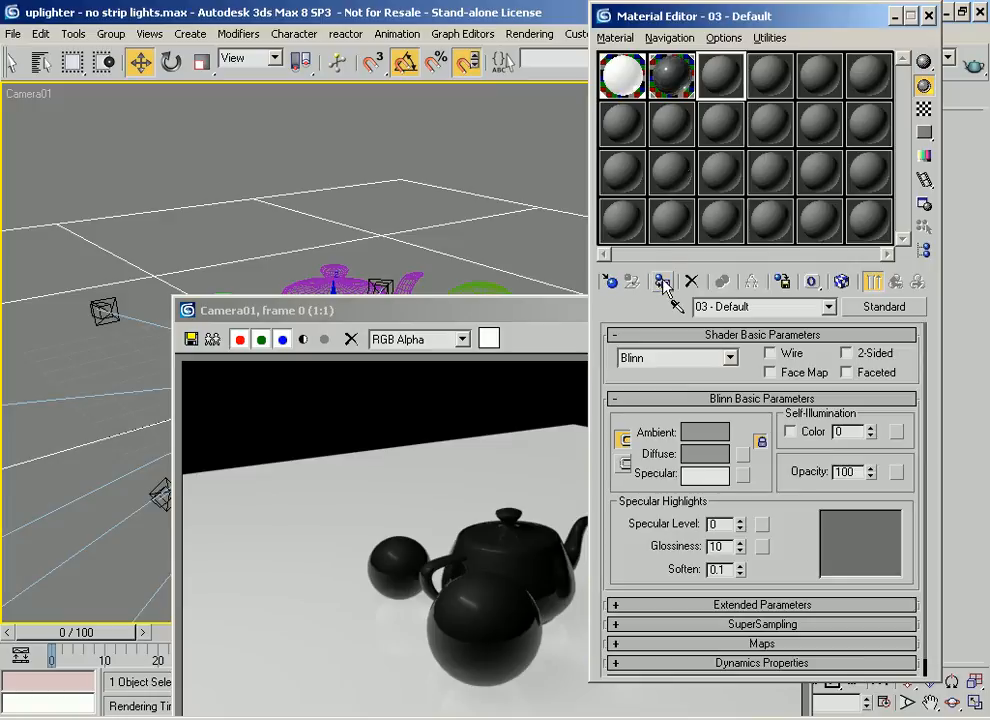
drag(820, 20, 718, 20)
Step: Render the camera view again to examine the strip lighting on the grey ground plane
click(972, 68)
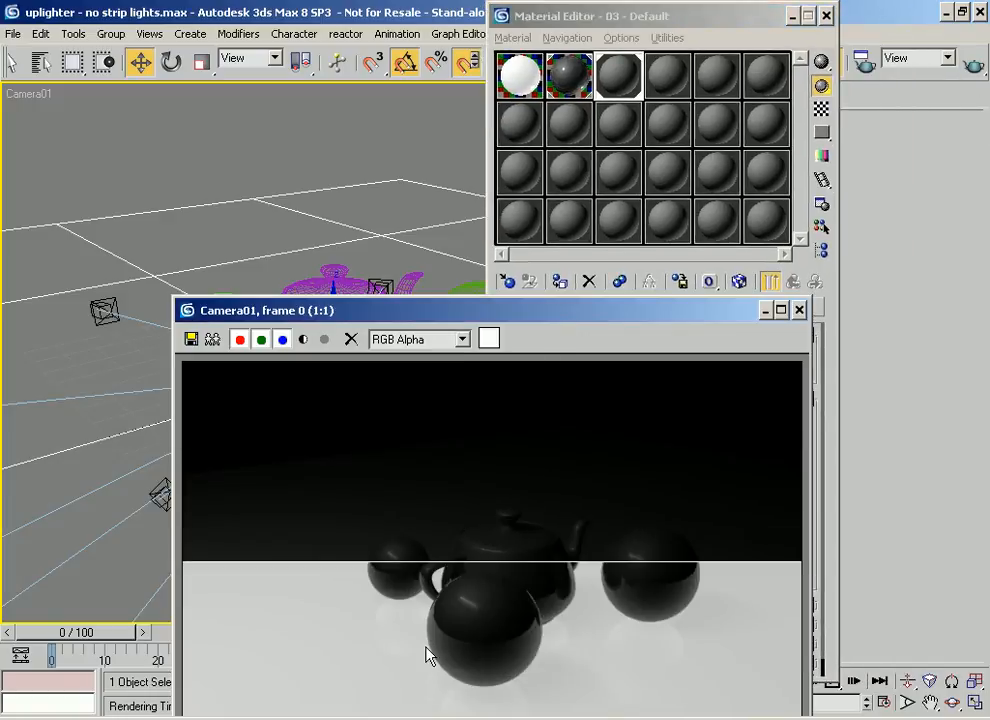
drag(365, 323, 192, 170)
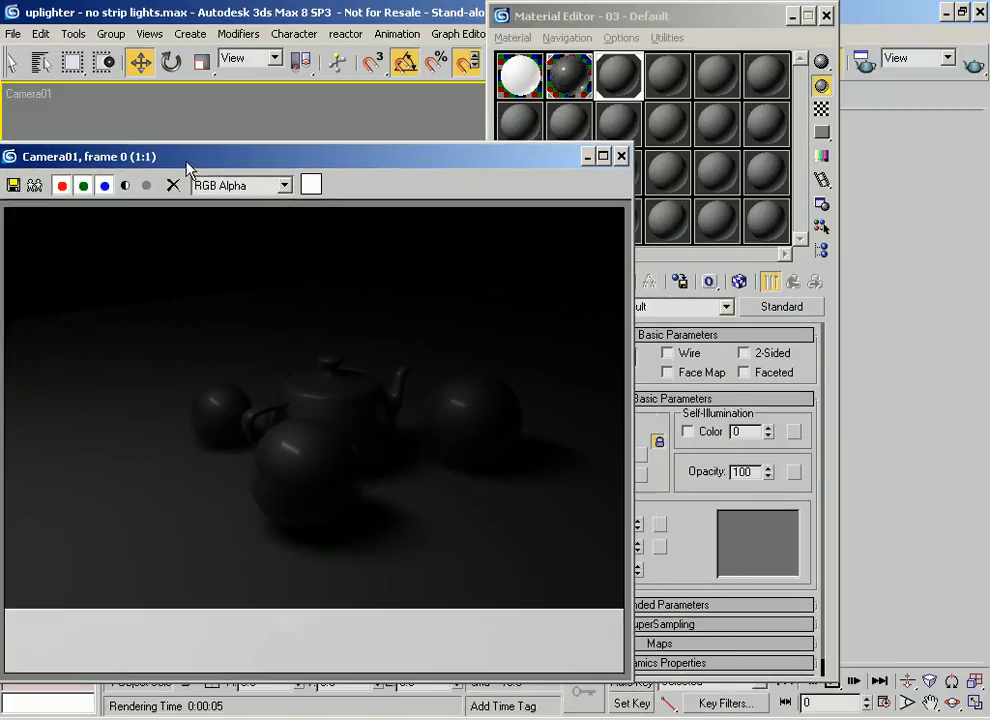
click(793, 17)
drag(513, 160, 497, 431)
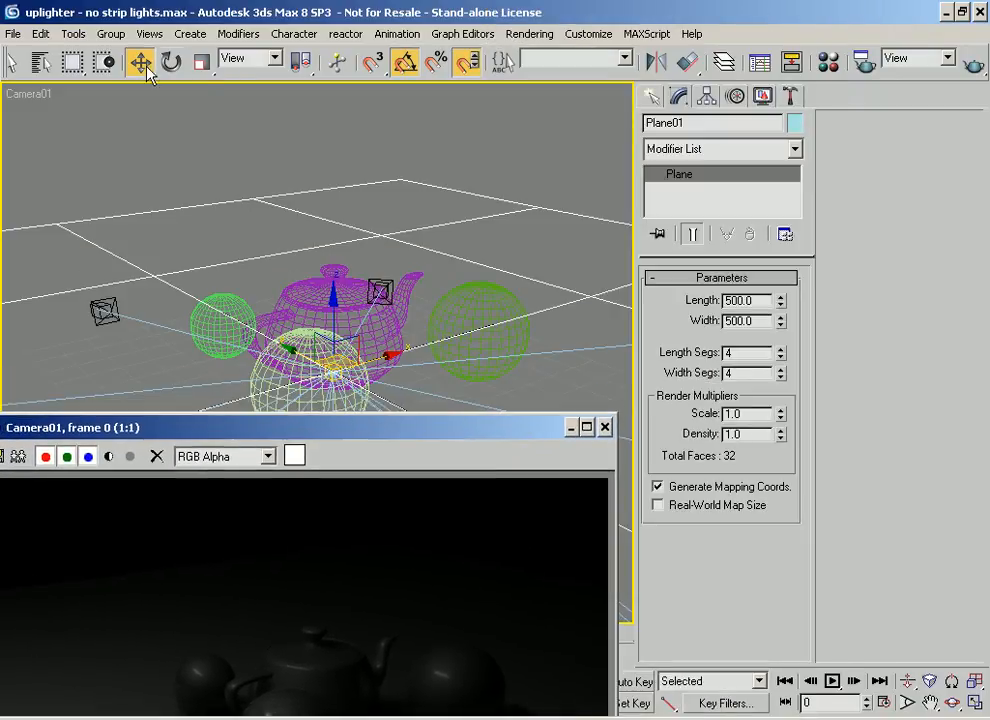
Step: Select Omni striplight05 by name and set the multiplier of the instanced strip lights to 50
click(41, 62)
click(221, 365)
double_click(221, 365)
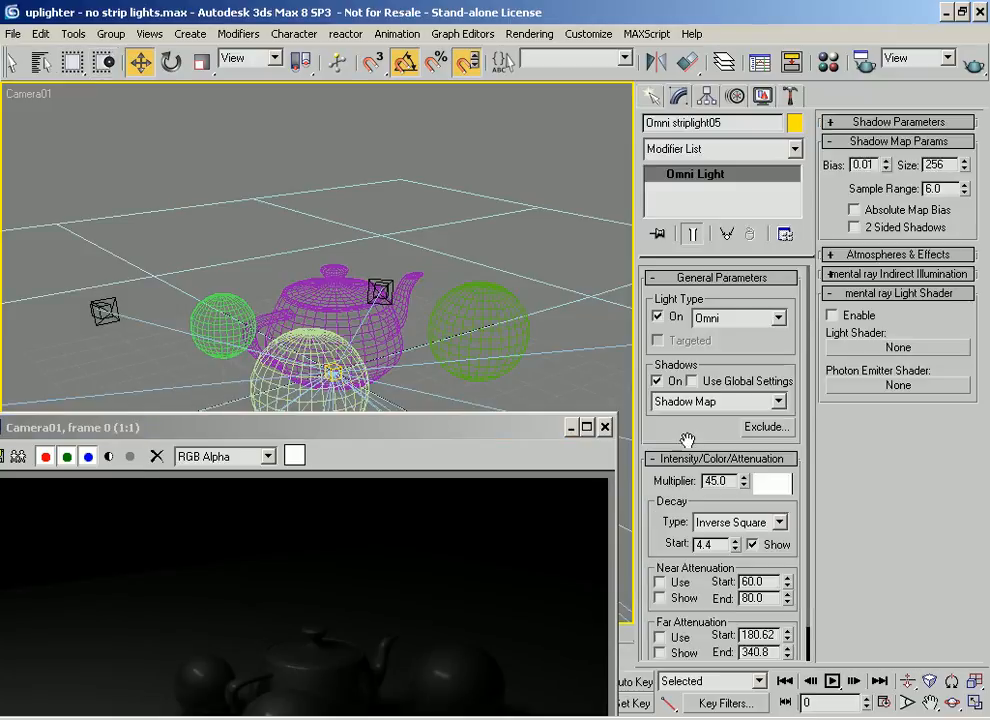
text(50)
key(Return)
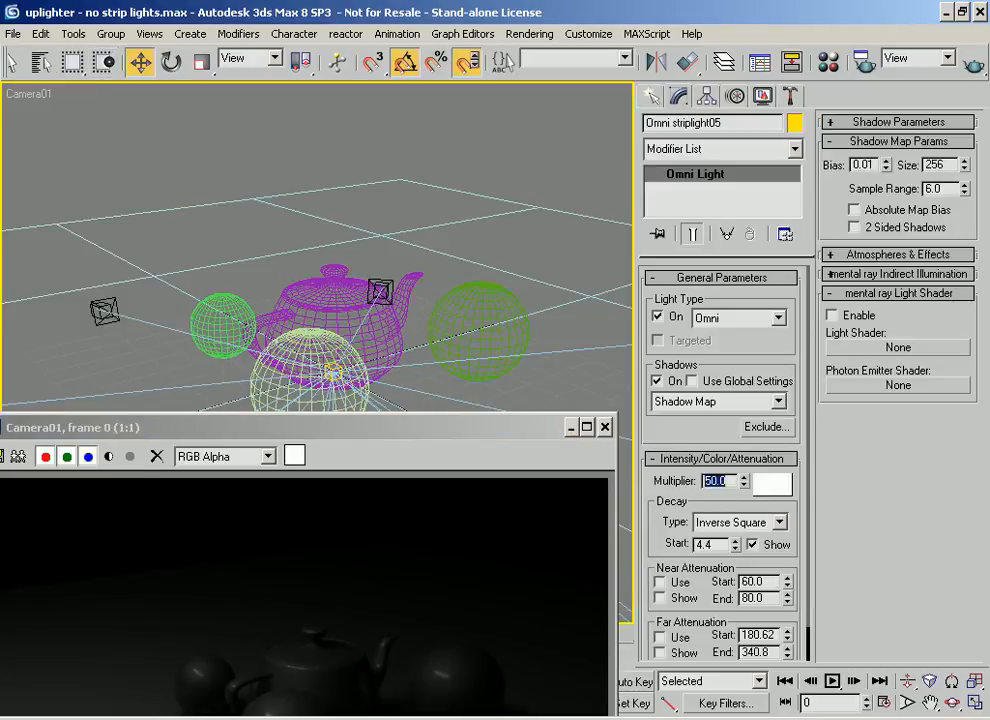
Step: Render the camera view to check the brightness with the raised multiplier, and close the render window
click(972, 64)
drag(425, 161, 345, 128)
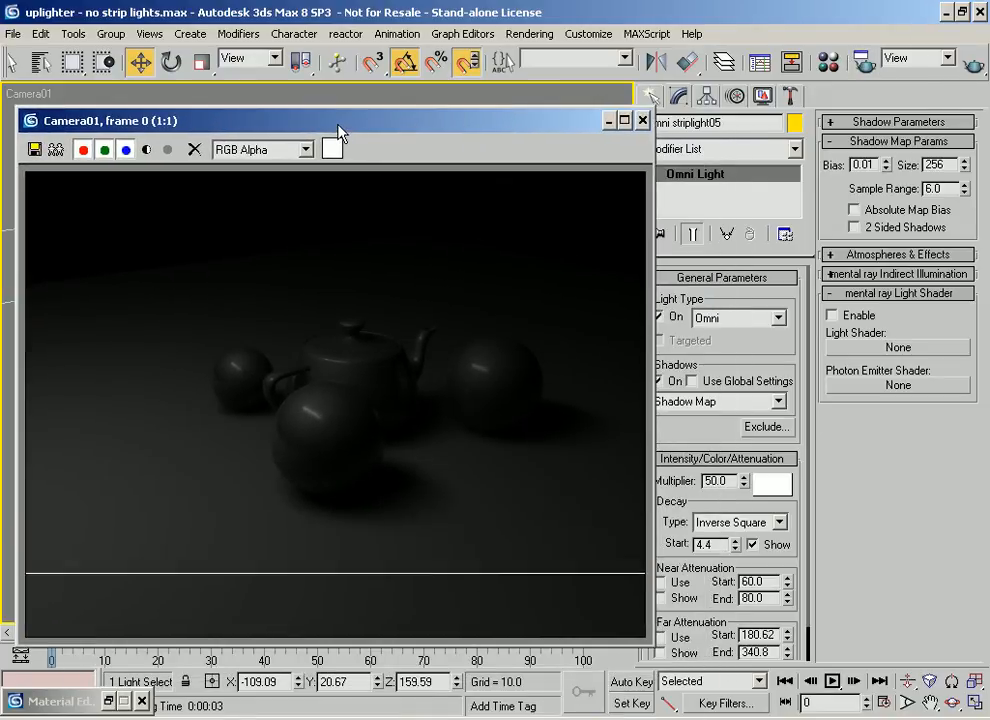
click(643, 120)
Step: Select the cylinder, helix and all strip omni lights by name and clone them across the teapot as two instances in the top view
key(t)
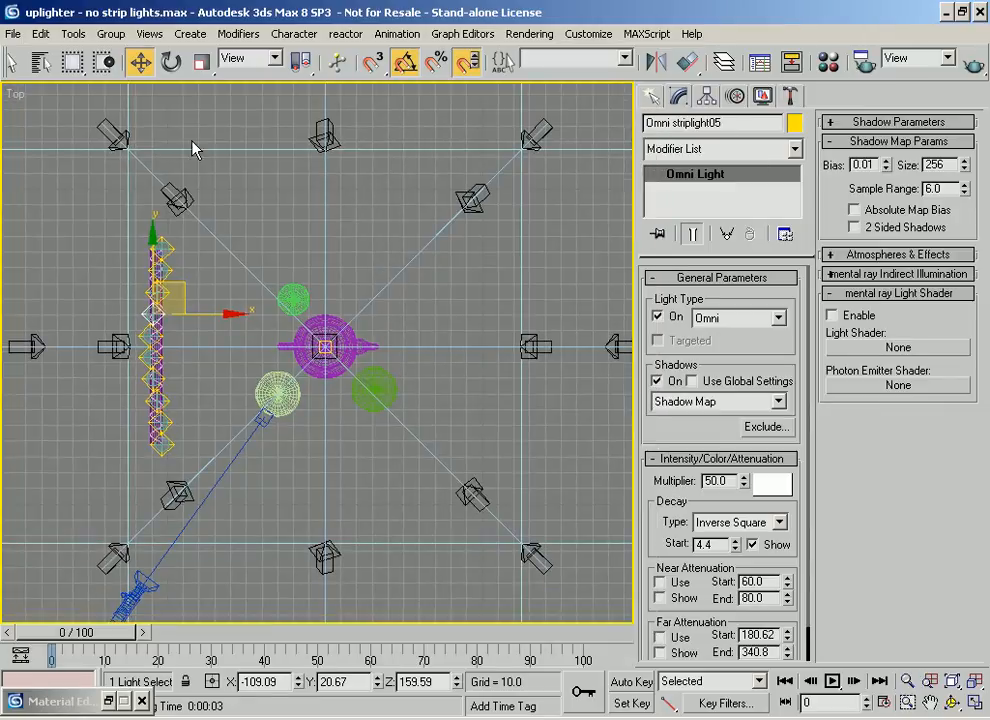
click(42, 61)
drag(254, 420, 279, 444)
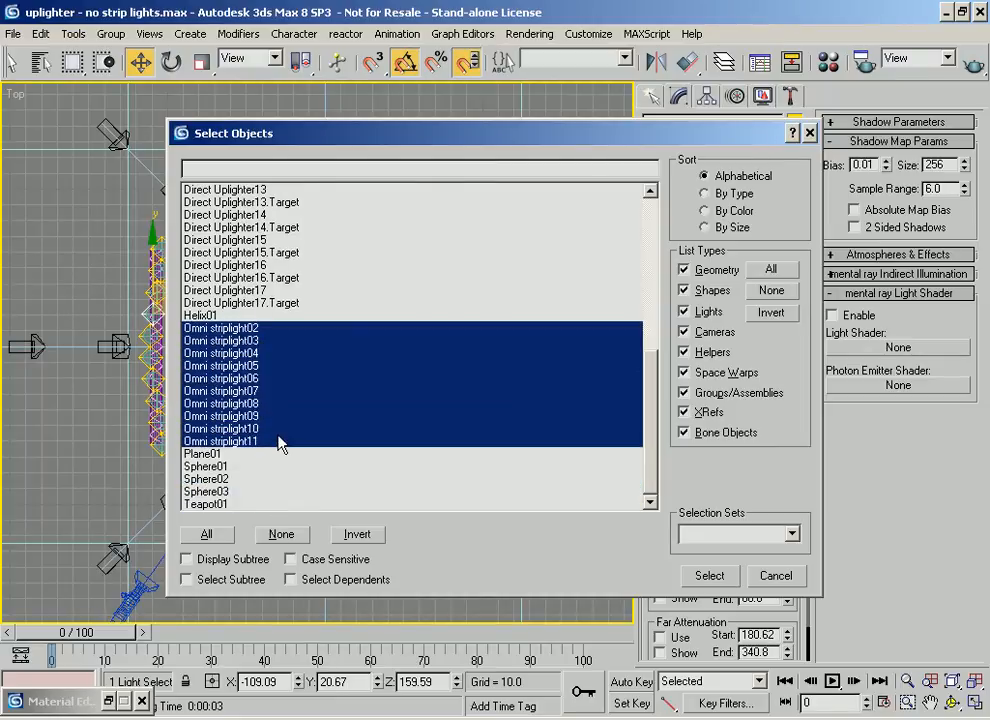
ctrl+click(195, 314)
drag(657, 447, 625, 250)
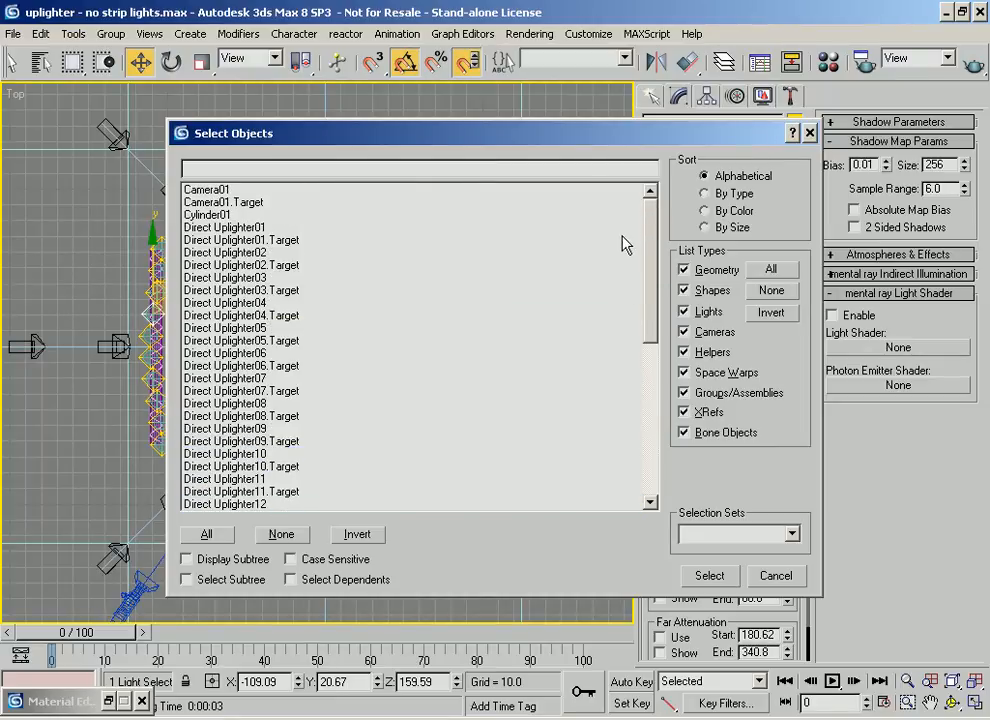
click(256, 214)
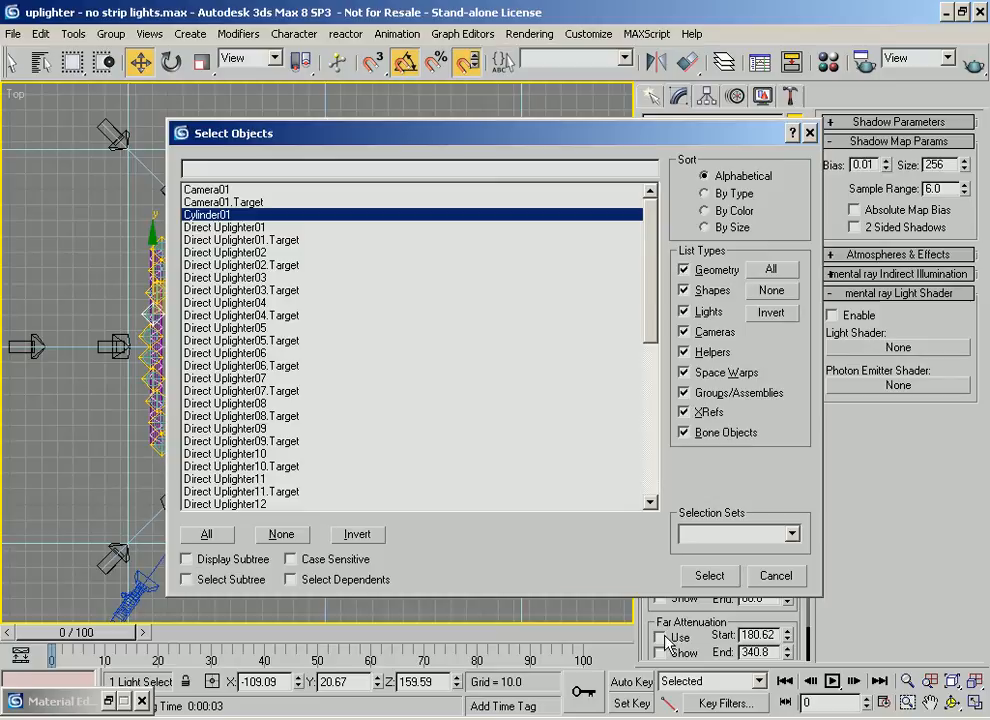
click(708, 576)
shift+drag(196, 362, 368, 376)
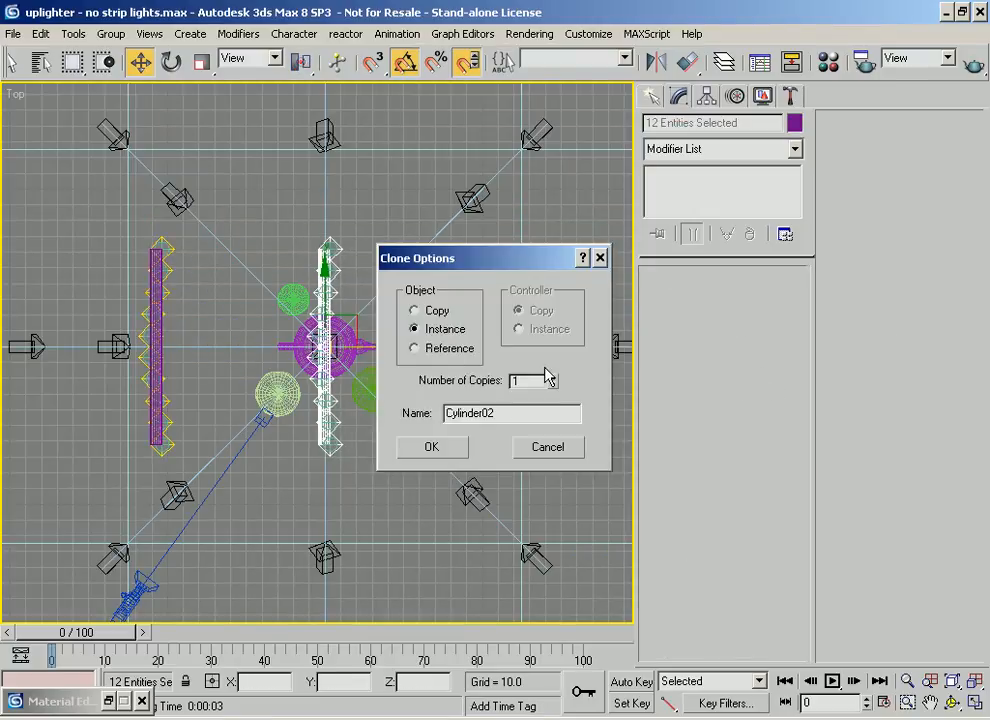
click(458, 448)
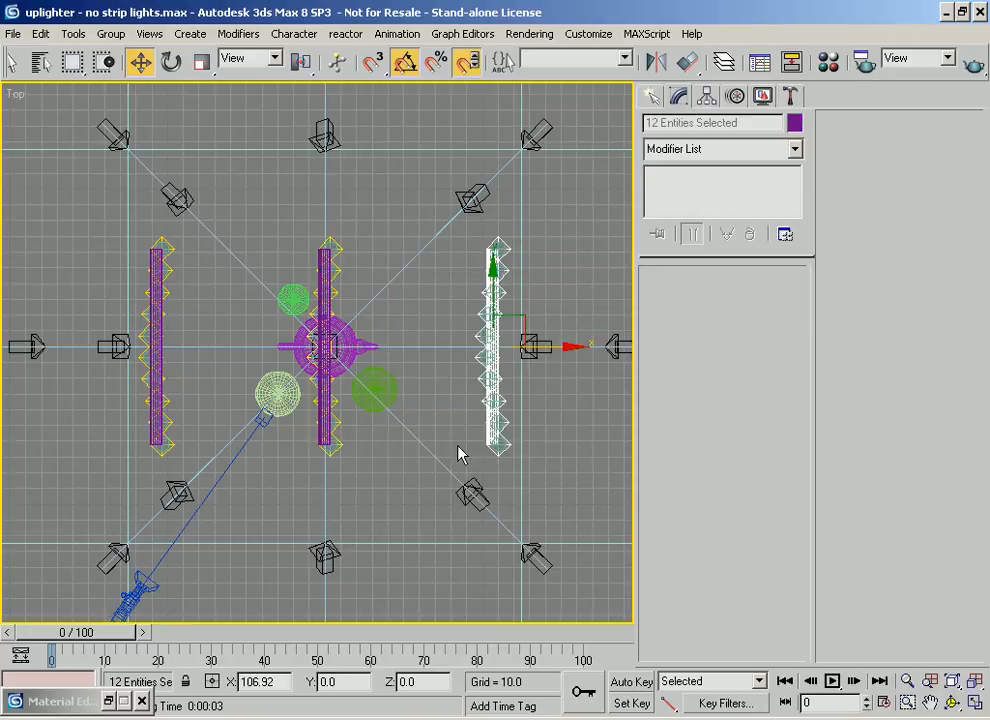
Step: Render the camera view to check the scene lit by three strip lights
key(c)
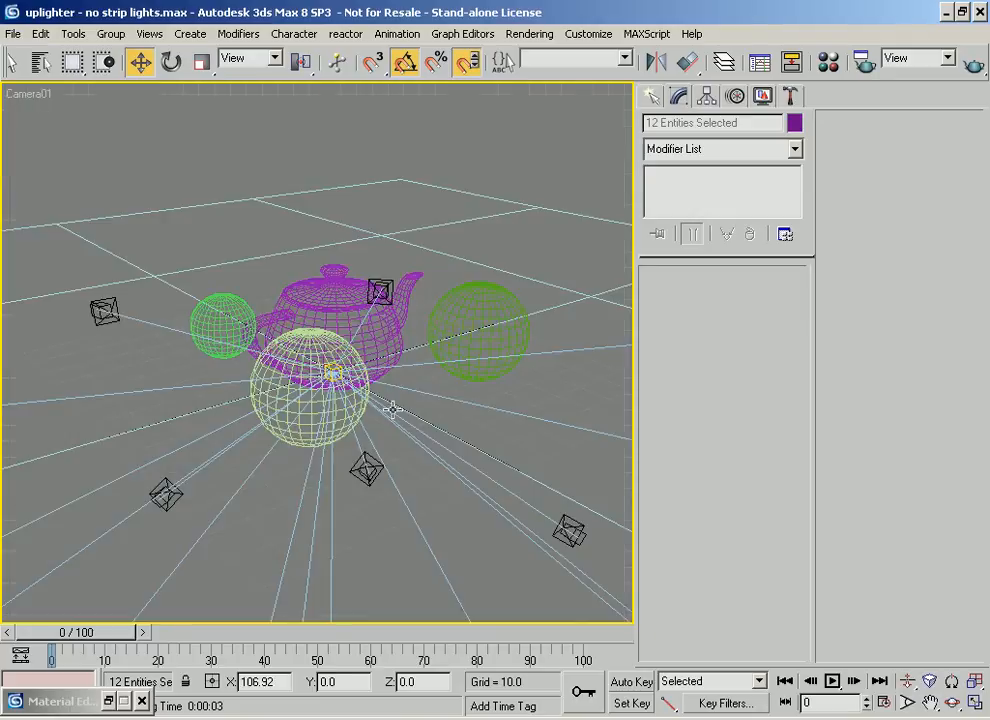
click(970, 64)
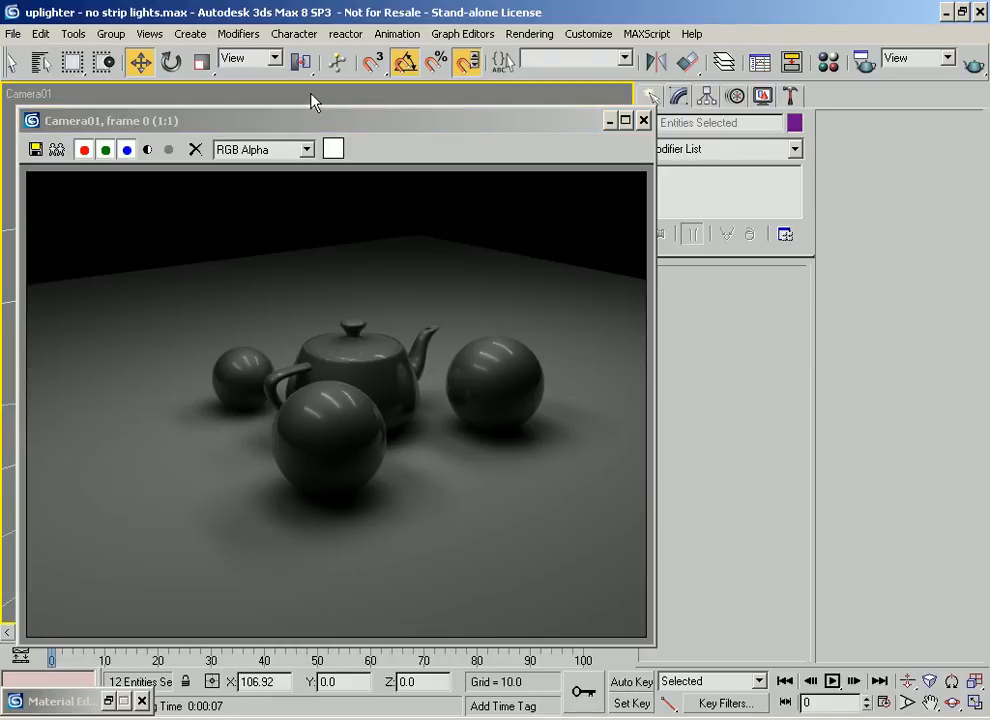
drag(305, 120, 354, 322)
Step: Assign the plastic surface material to the ground plane
click(384, 236)
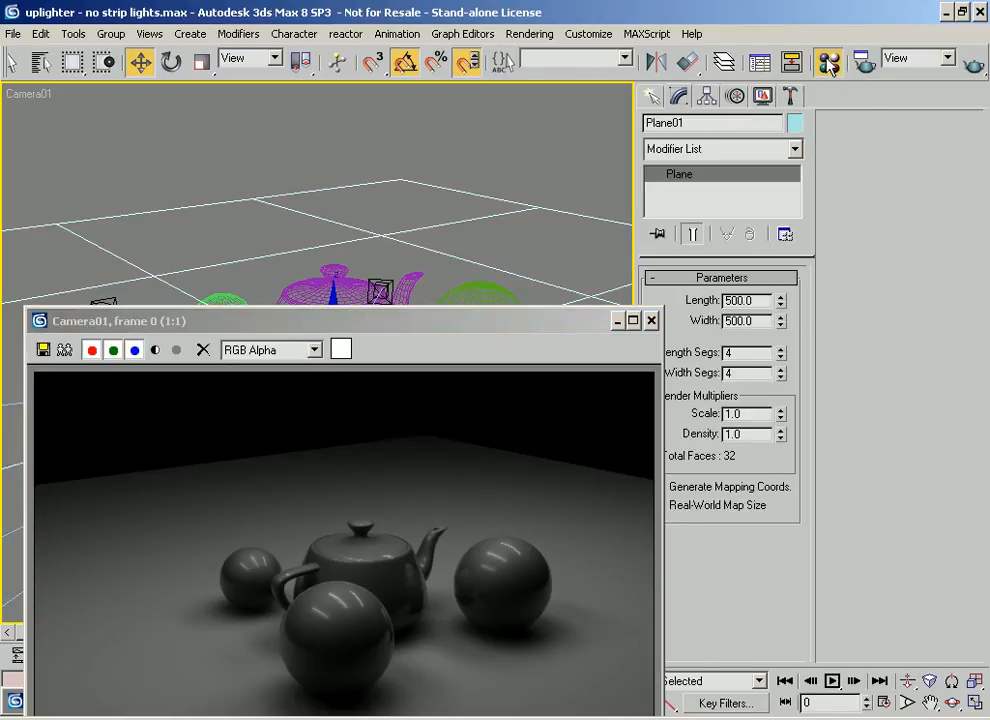
key(m)
click(528, 85)
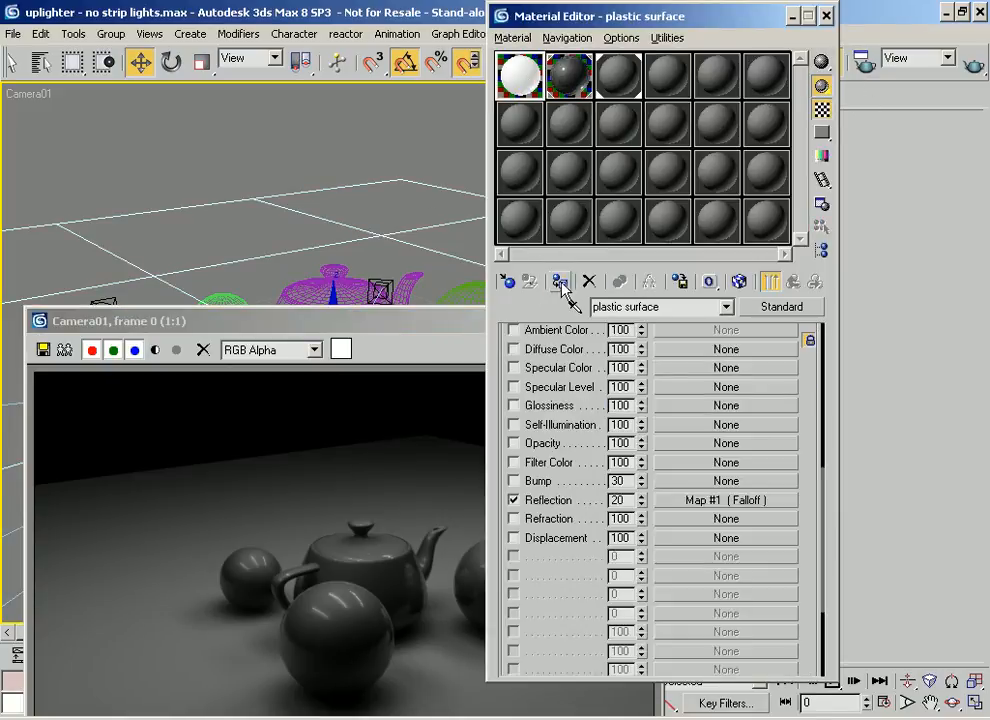
Step: Switch the direct uplighters on in the Light Lister, render the camera view and close the render window
click(72, 34)
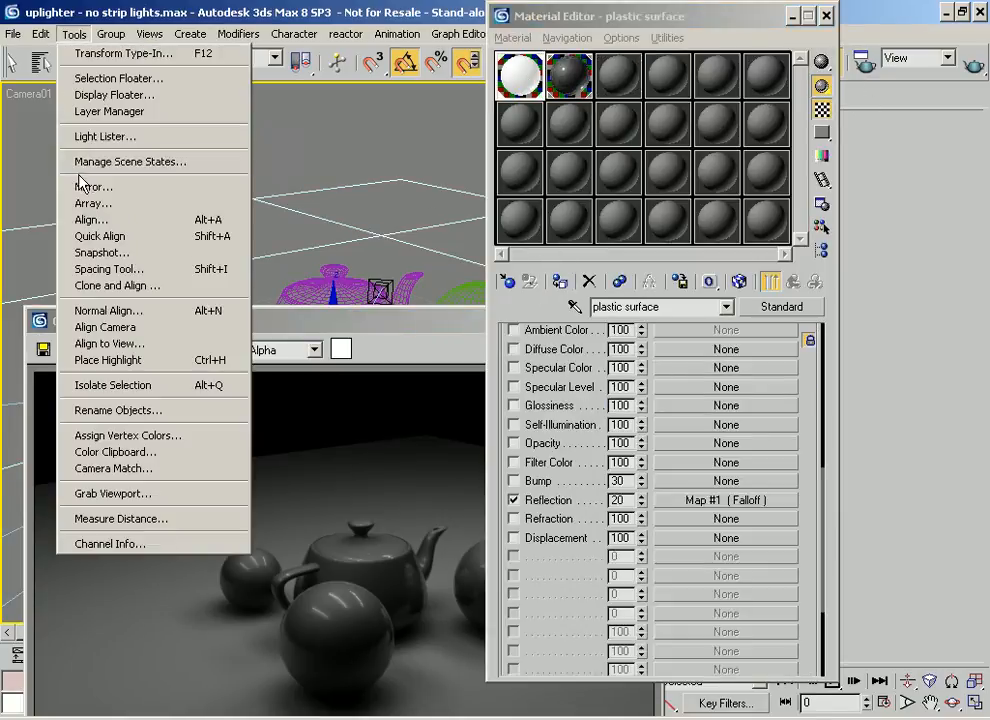
click(84, 136)
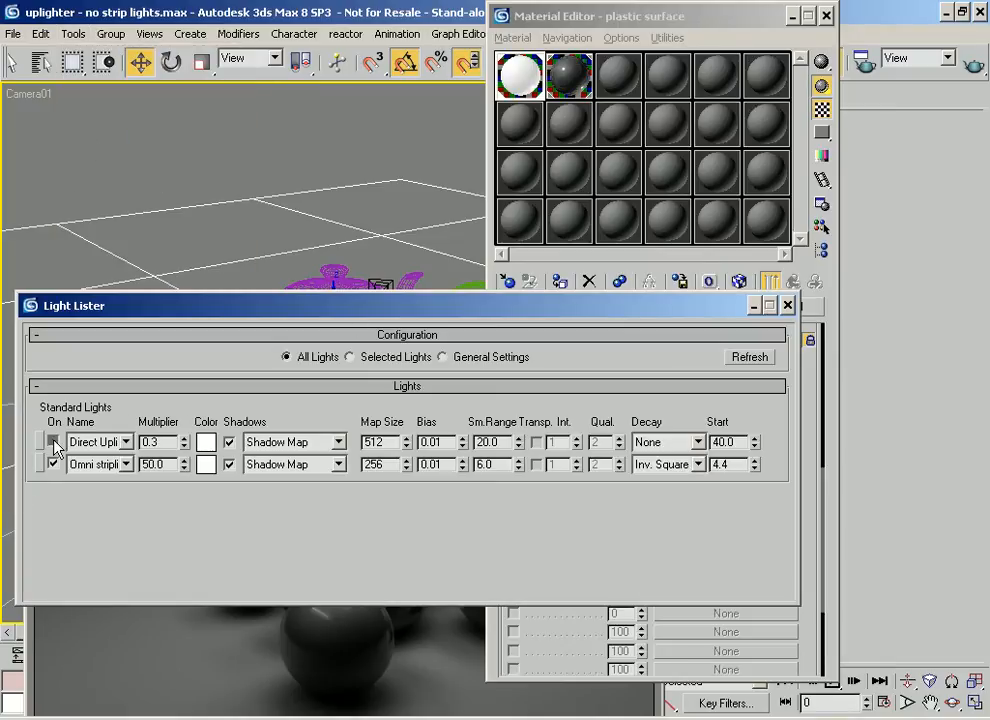
click(973, 66)
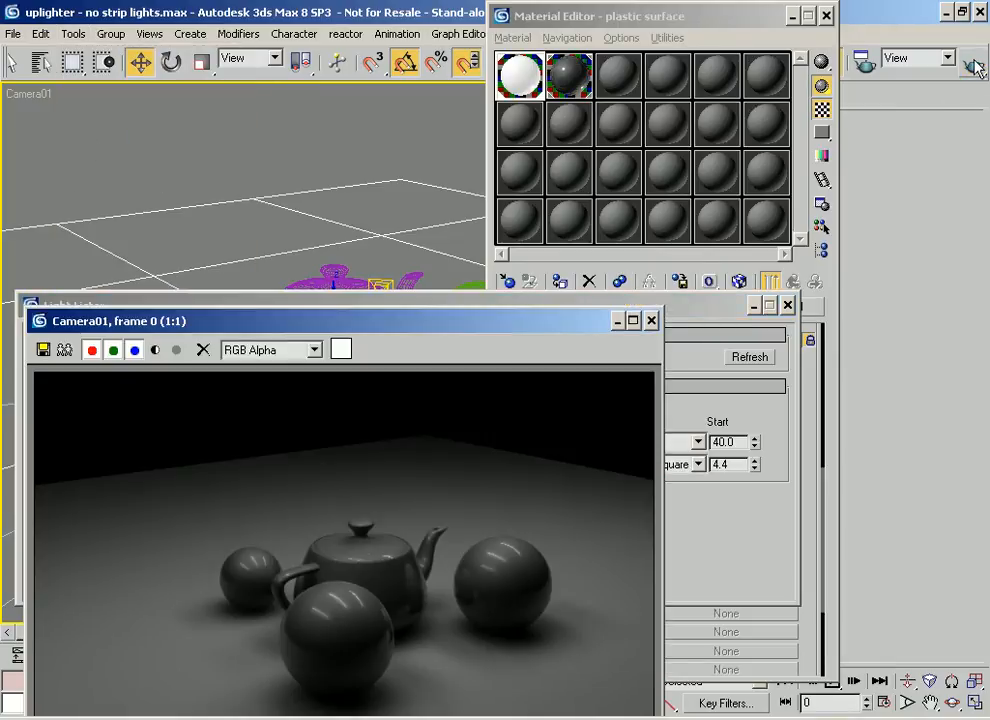
drag(441, 325, 475, 121)
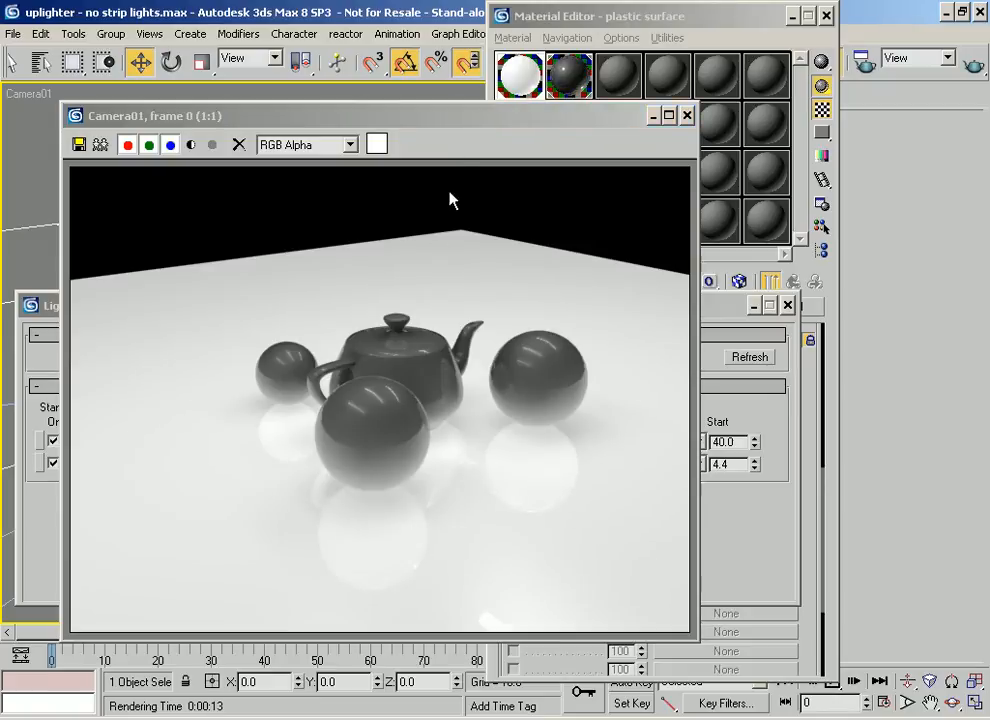
drag(510, 120, 465, 144)
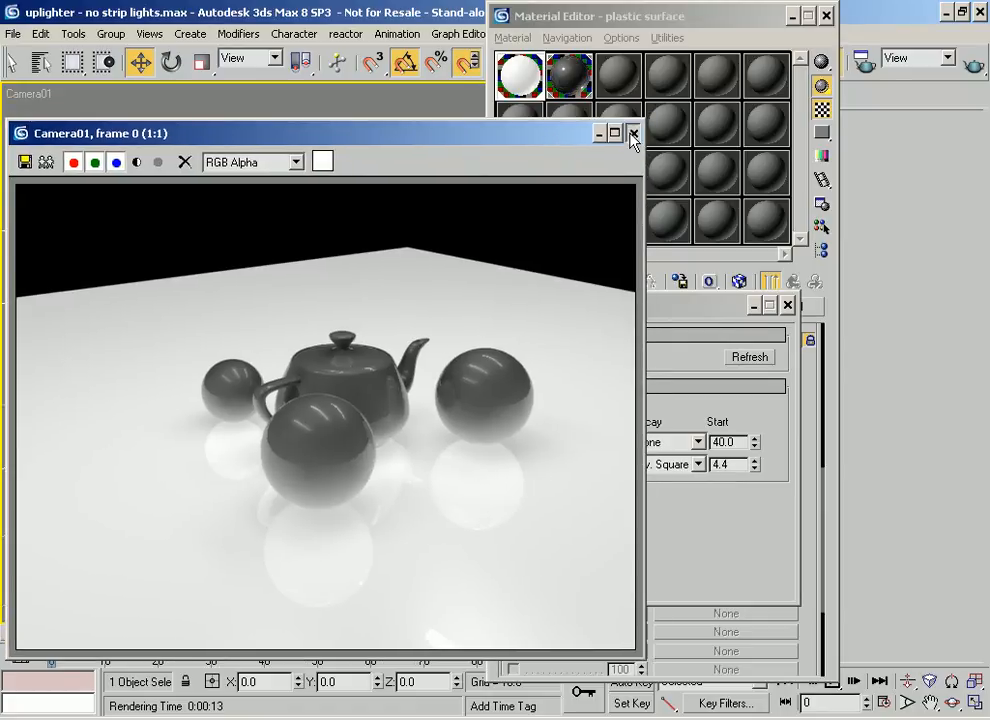
click(632, 134)
Step: Set the ambient and diffuse colour of the products material to dark red with RGB 124, 0, 0
click(569, 76)
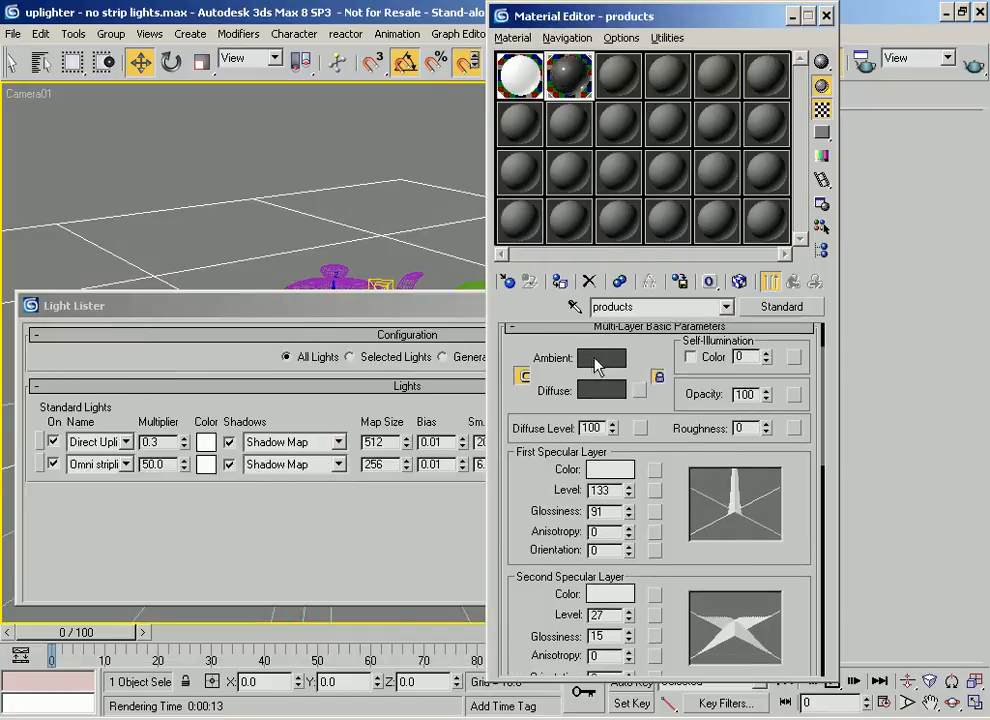
click(598, 366)
drag(566, 168, 566, 146)
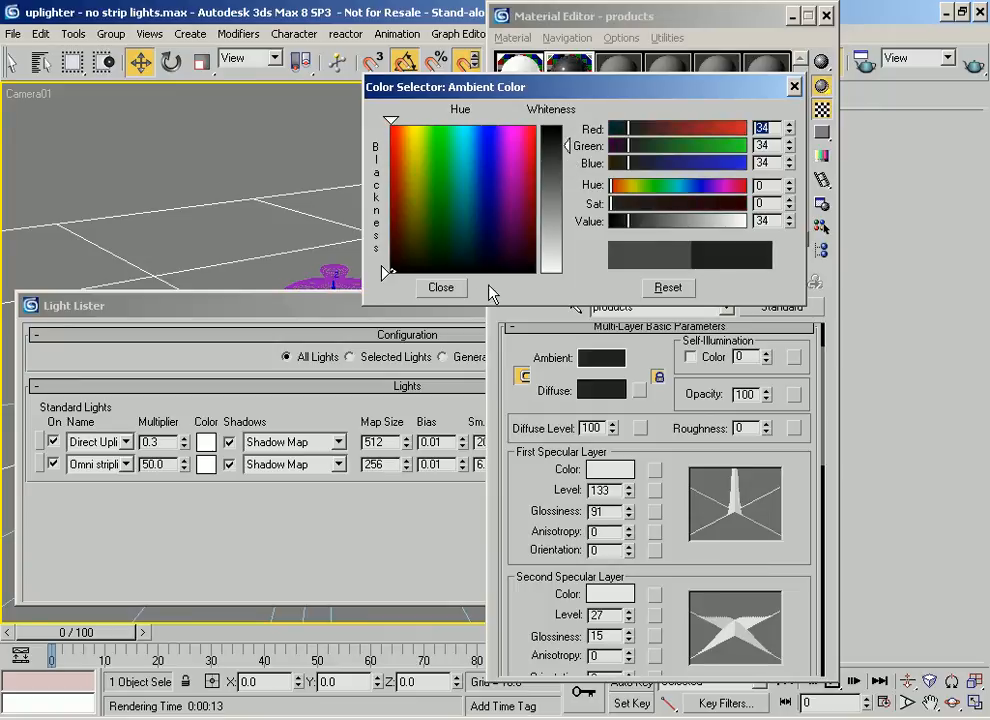
drag(630, 128, 676, 132)
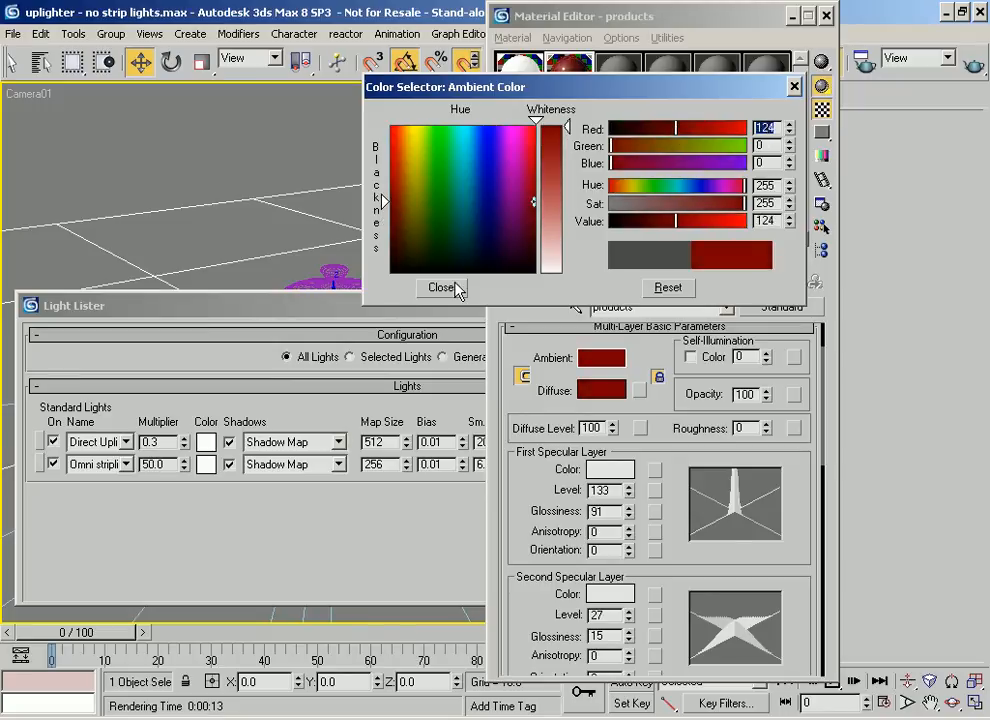
click(441, 287)
Step: Copy the dark red to the second specular layer of the products material and lighten it to pale pink
drag(570, 515, 570, 415)
click(612, 493)
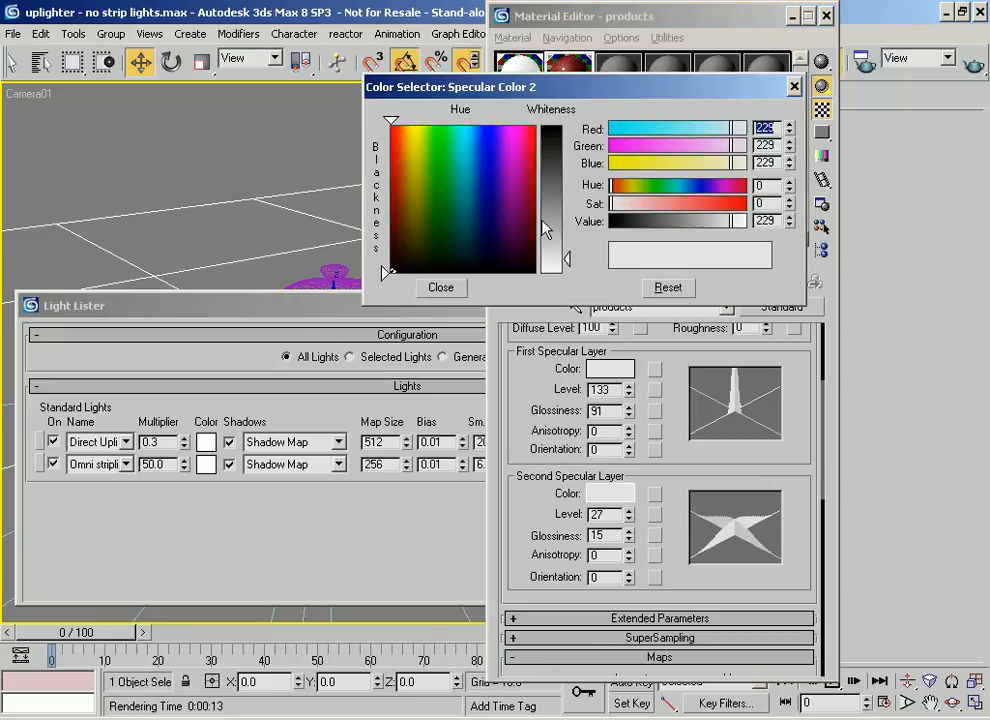
click(442, 287)
drag(540, 336, 546, 476)
drag(610, 510, 612, 636)
click(654, 353)
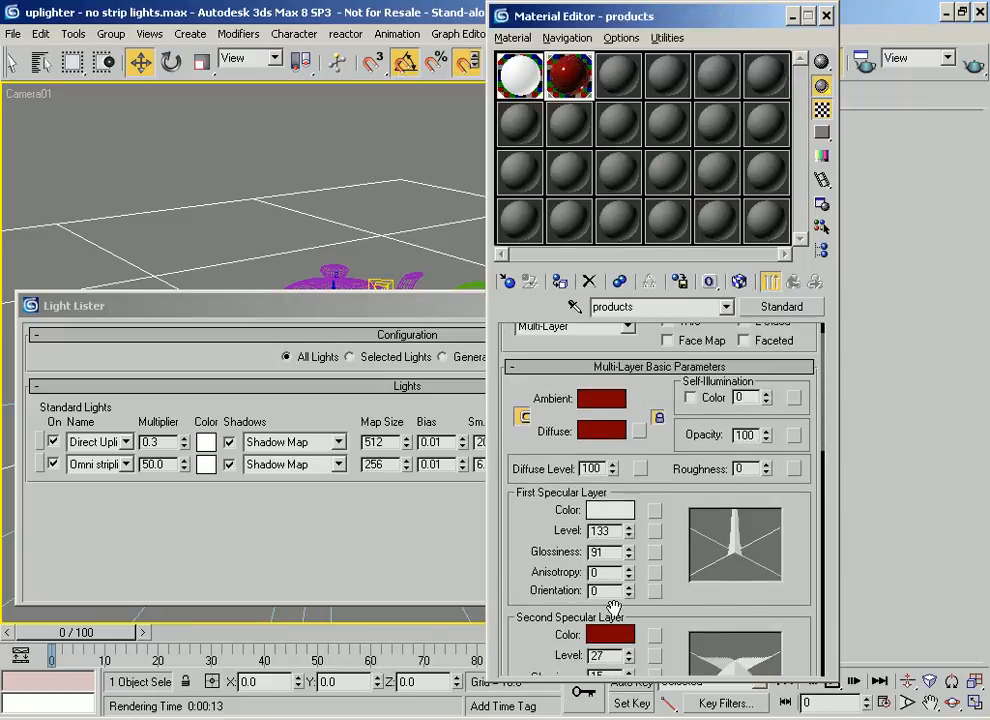
click(608, 634)
drag(559, 150, 569, 250)
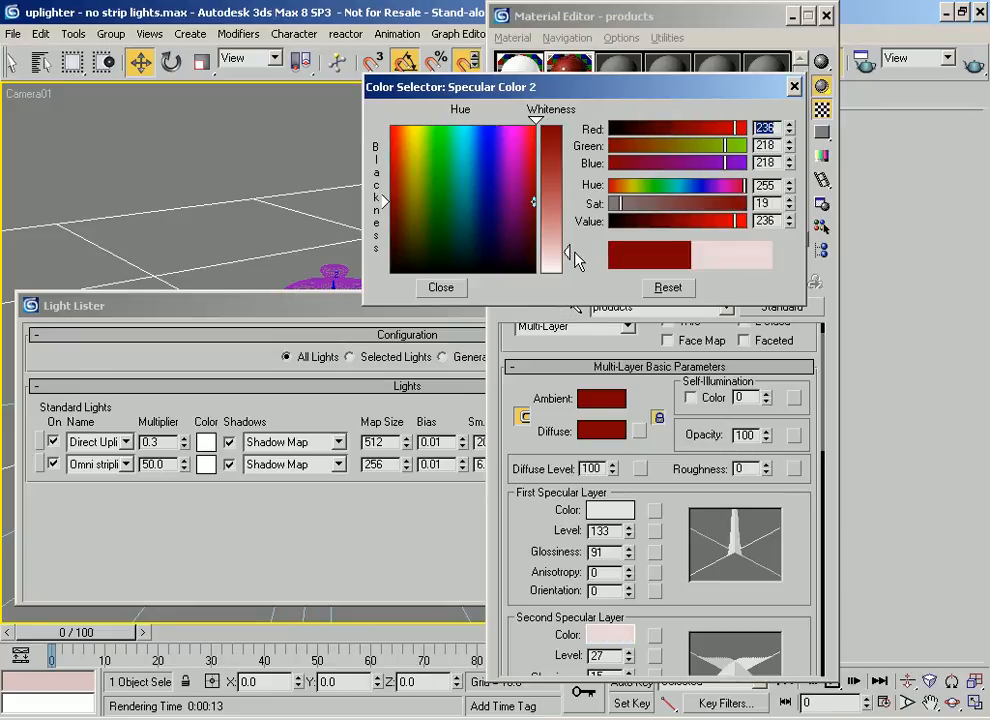
click(444, 287)
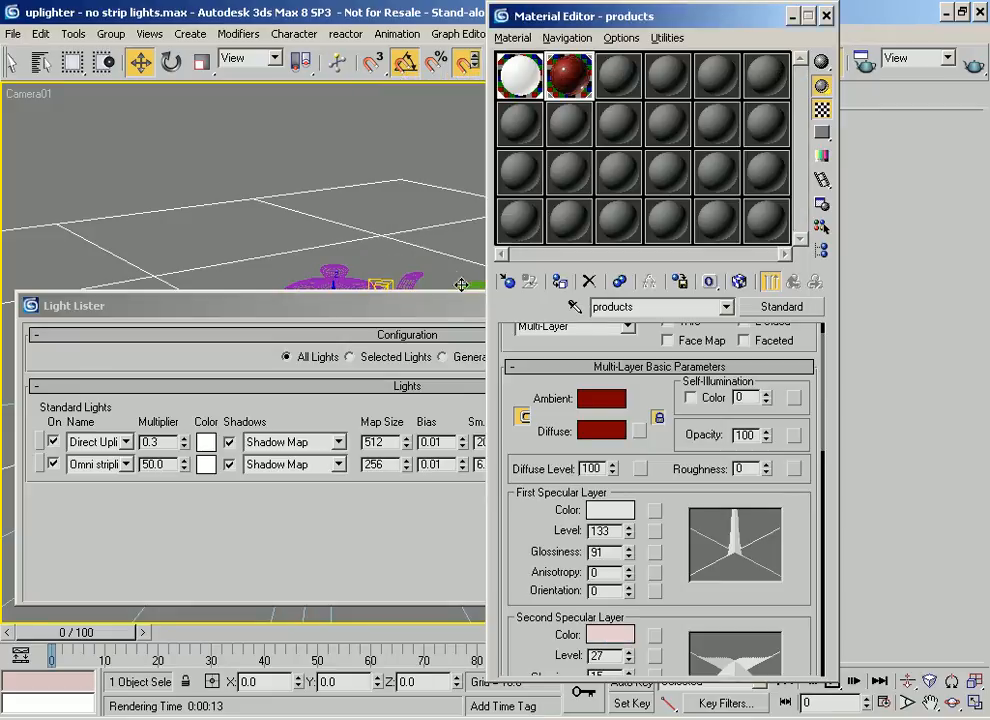
Step: Render the camera view to check the red products material, and close the render window
click(972, 66)
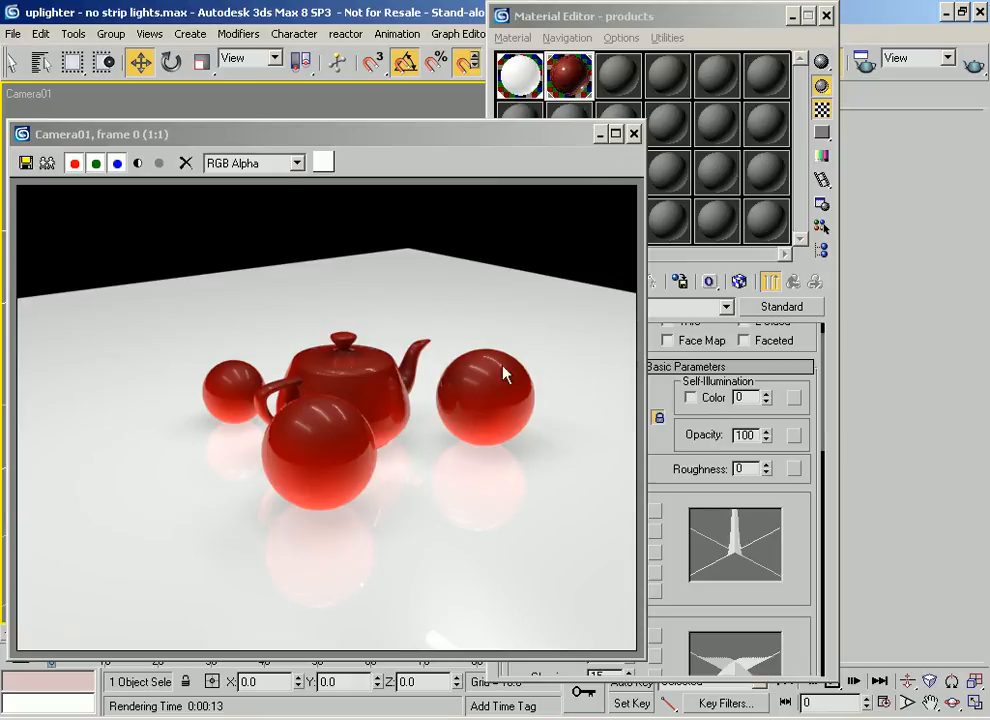
click(633, 133)
Step: Move the Light Lister aside, then pan the camera slightly and dolly it in close to the teapot and front sphere
drag(474, 316, 872, 373)
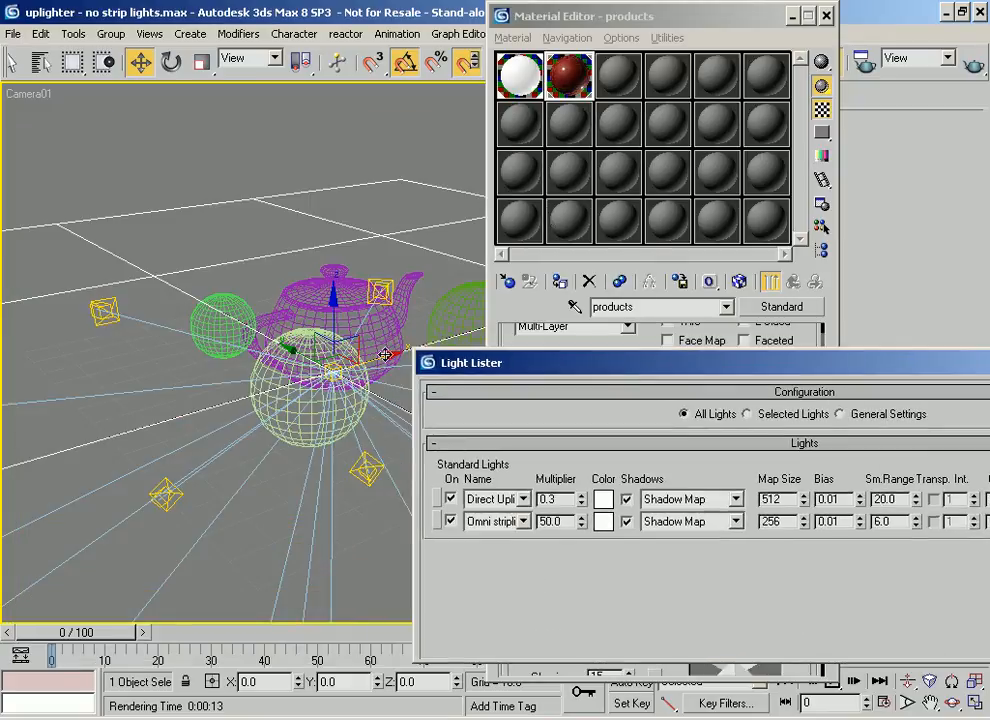
middle_drag(302, 360, 296, 385)
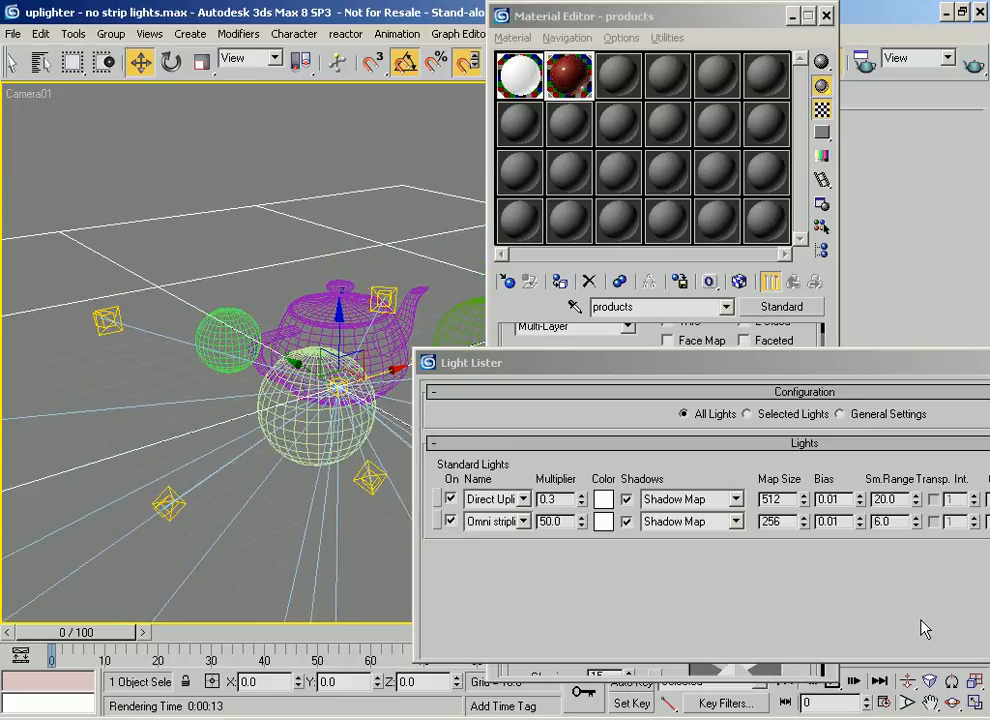
click(907, 680)
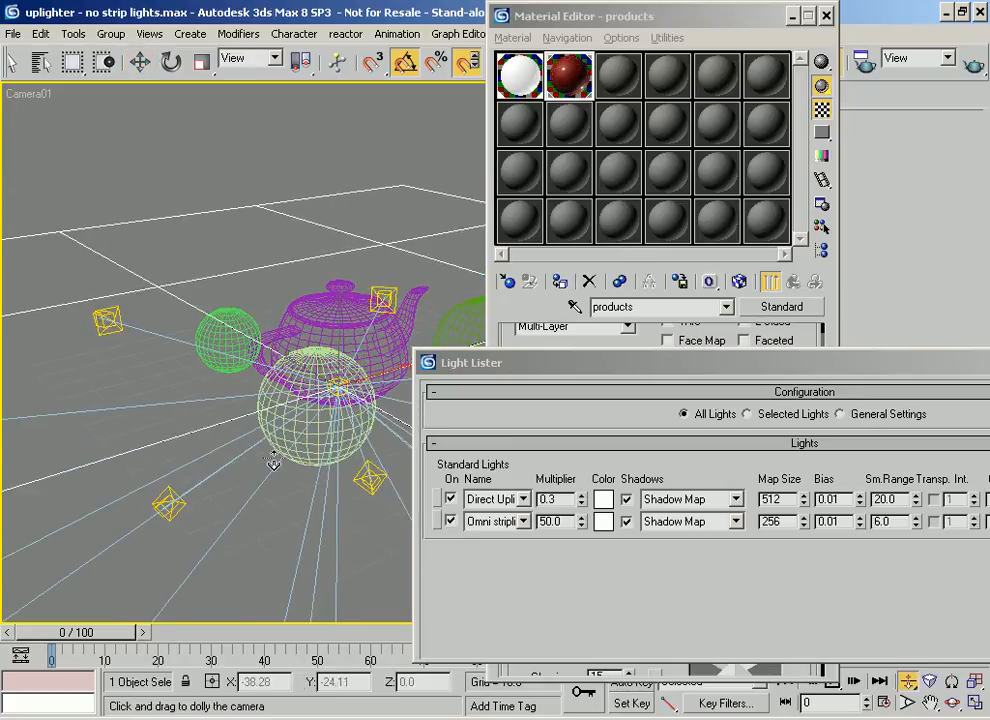
drag(273, 459, 213, 287)
Step: Render the closer camera view and arrange the windows to examine the strip light highlights on the spheres
click(973, 64)
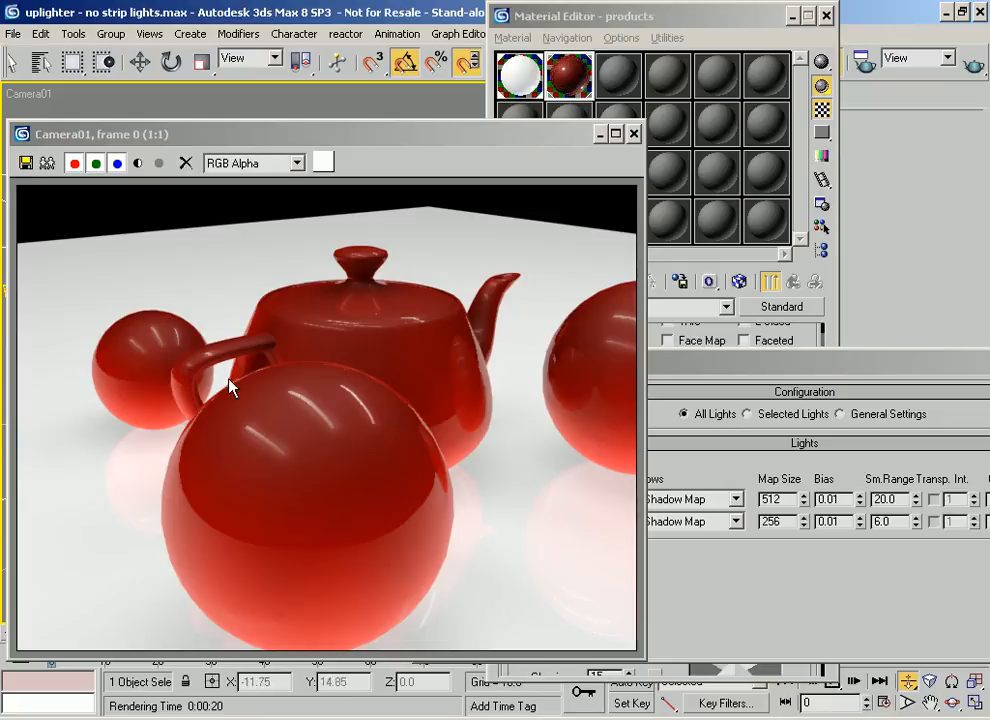
drag(270, 136, 272, 118)
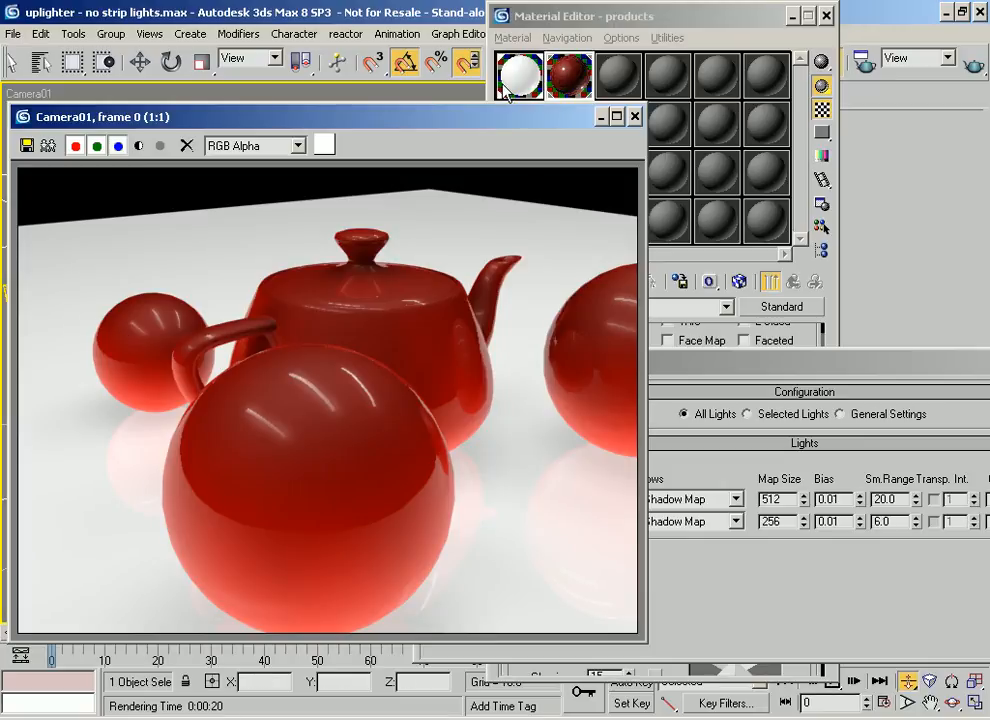
drag(495, 117, 491, 128)
drag(557, 13, 665, 24)
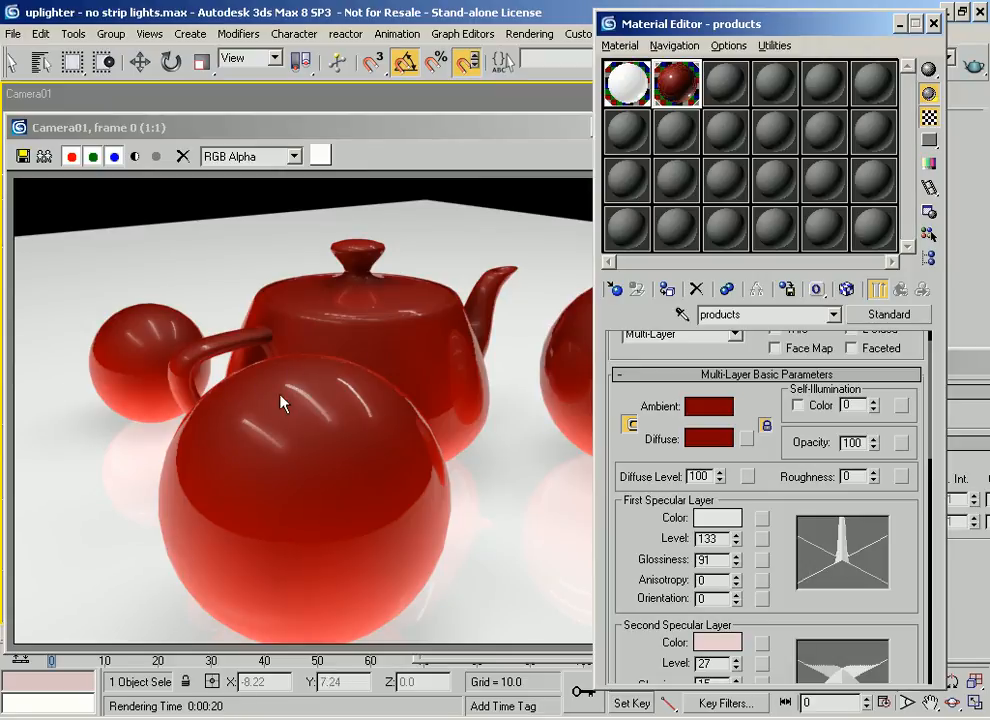
Step: Disable global supersampling for the products material, enable its local Max 2.5 Star supersampler and render the camera view
drag(813, 11, 525, 88)
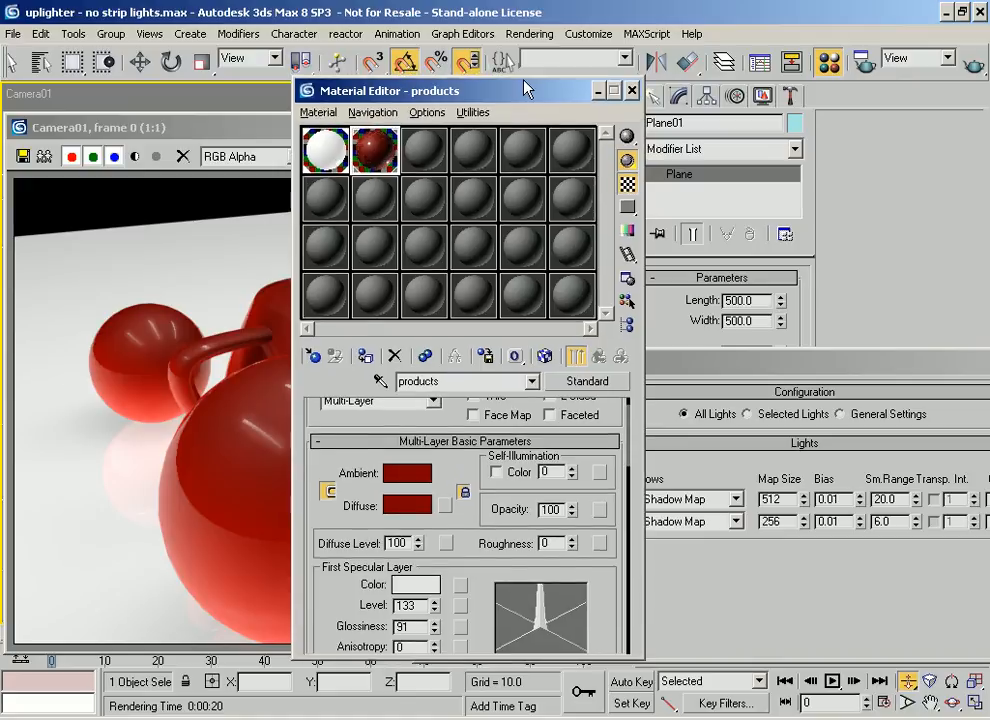
drag(710, 362, 471, 363)
click(325, 150)
click(373, 156)
drag(499, 645, 440, 290)
click(478, 508)
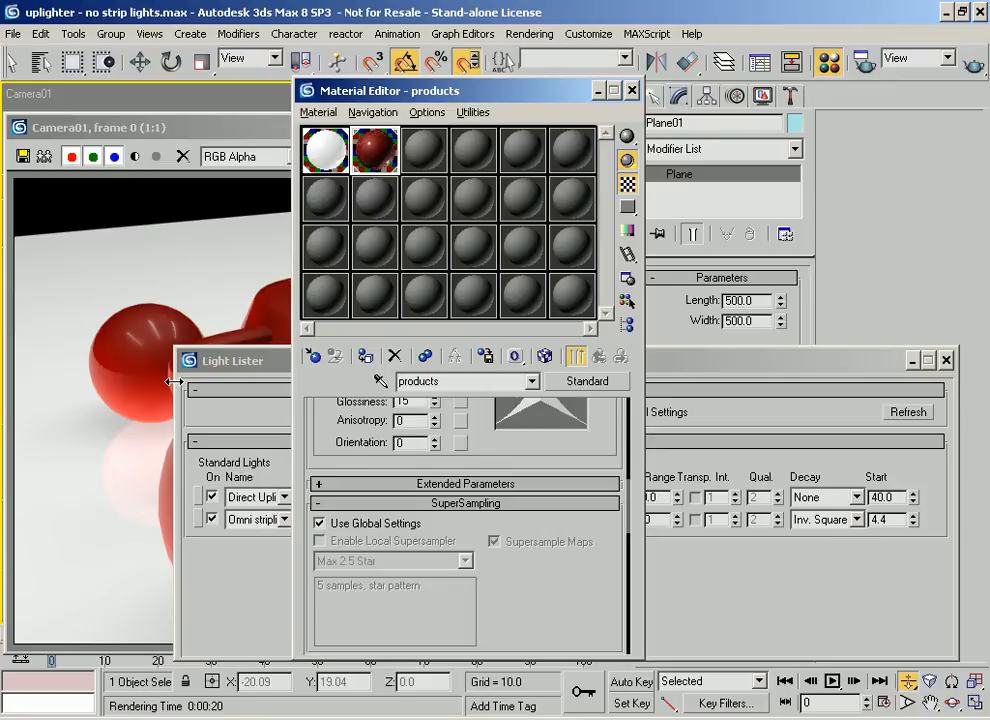
click(375, 520)
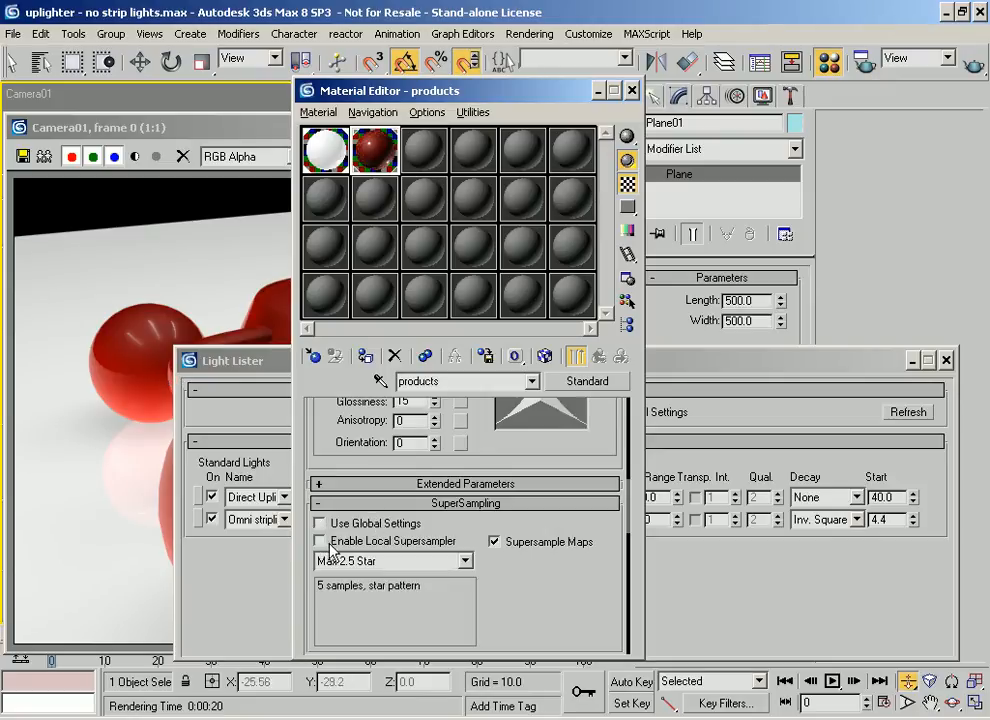
click(325, 541)
click(973, 62)
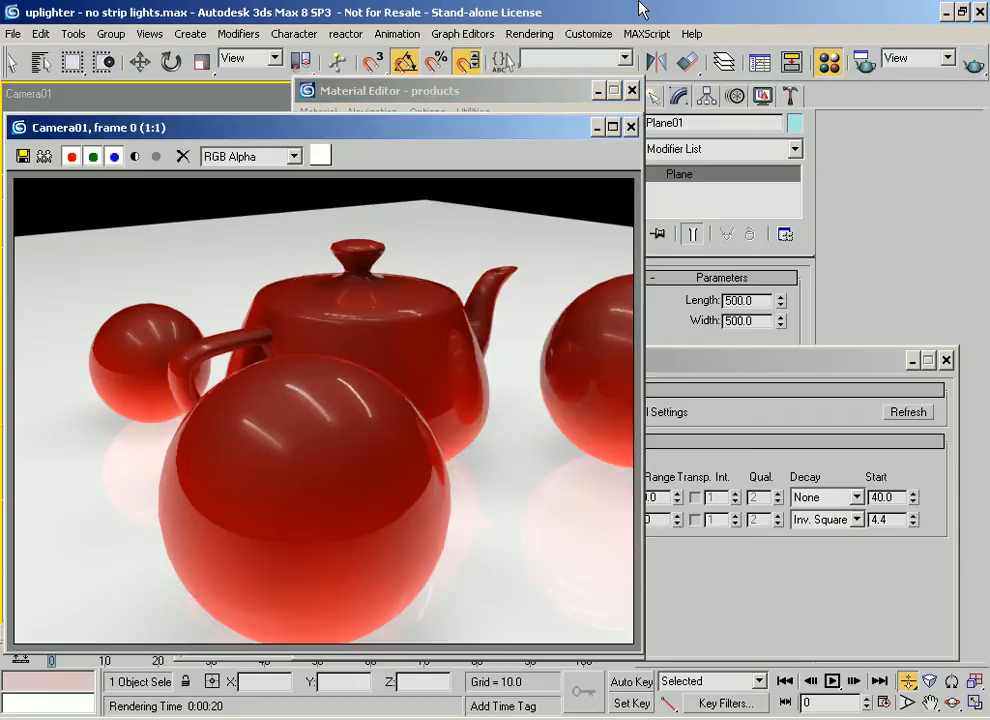